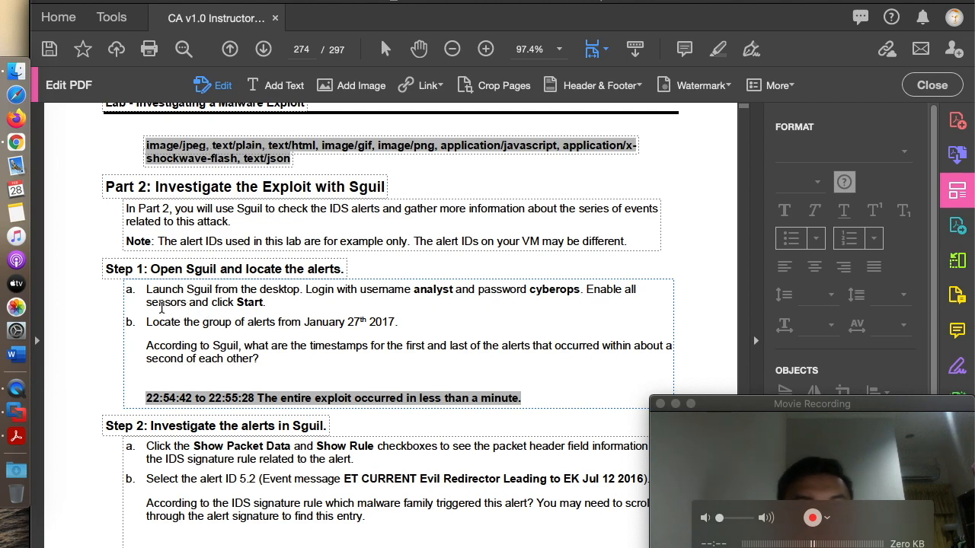
Read Step 1 of the lab PDF, switch to the Security Onion virtual machine and launch Sguil from its desktop
{"action": "scroll", "coordinate": [163, 307], "scroll_direction": "down", "scroll_amount": 3}
{"action": "scroll", "coordinate": [162, 307], "scroll_direction": "down", "scroll_amount": 2}
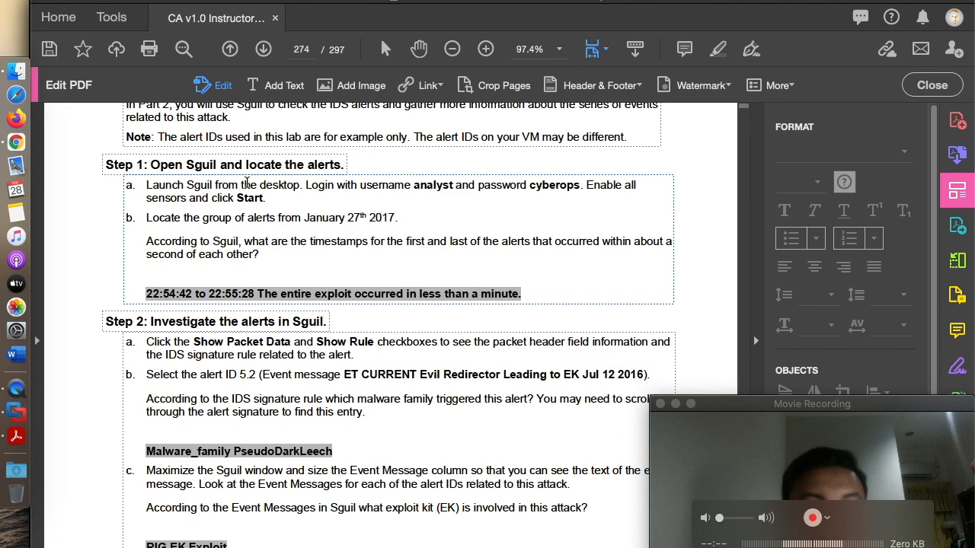
{"action": "key", "text": "super+Tab"}
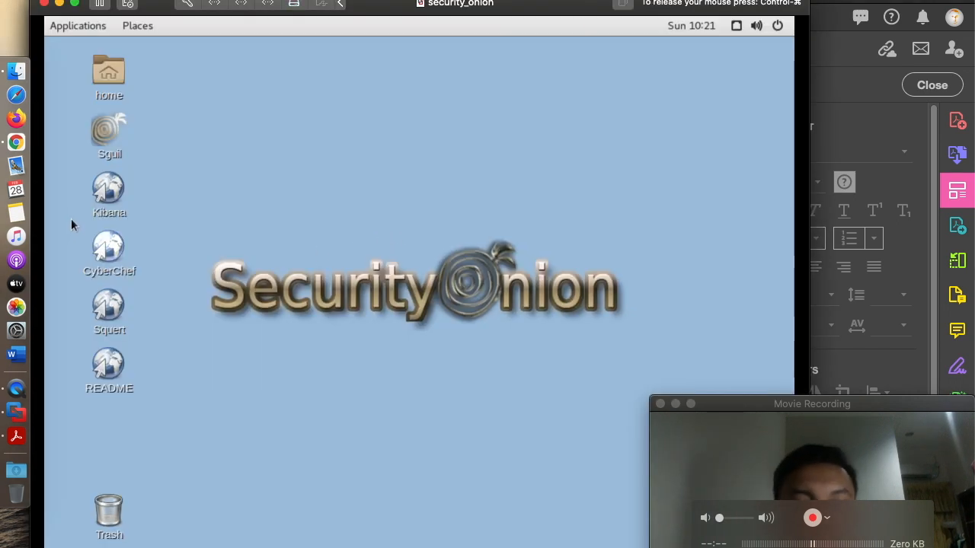
{"action": "left_click", "coordinate": [429, 55]}
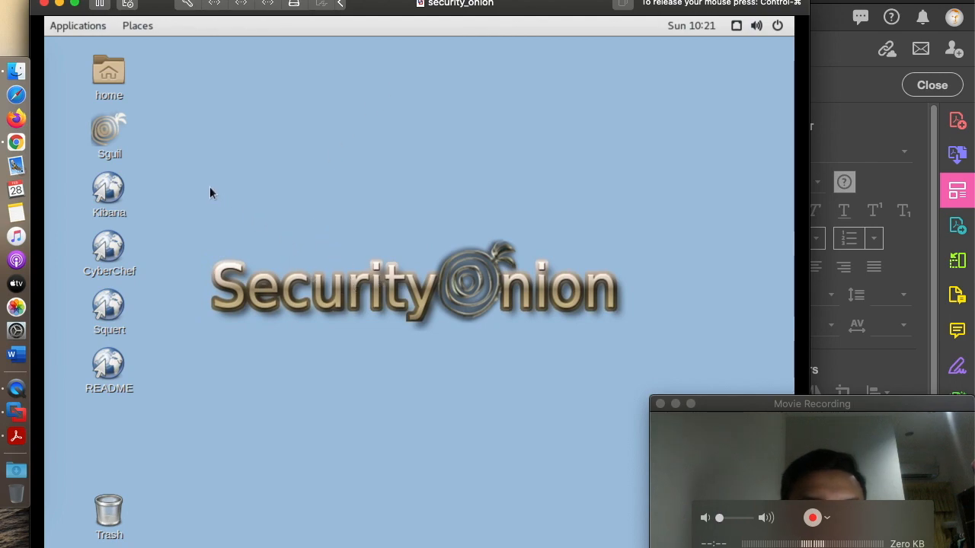
{"action": "left_click", "coordinate": [109, 129]}
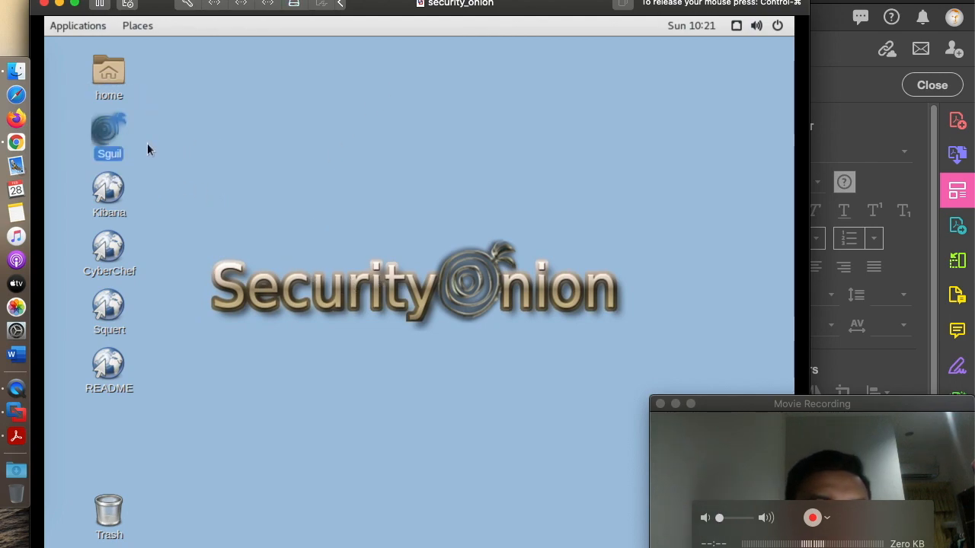
{"action": "double_click", "coordinate": [112, 125]}
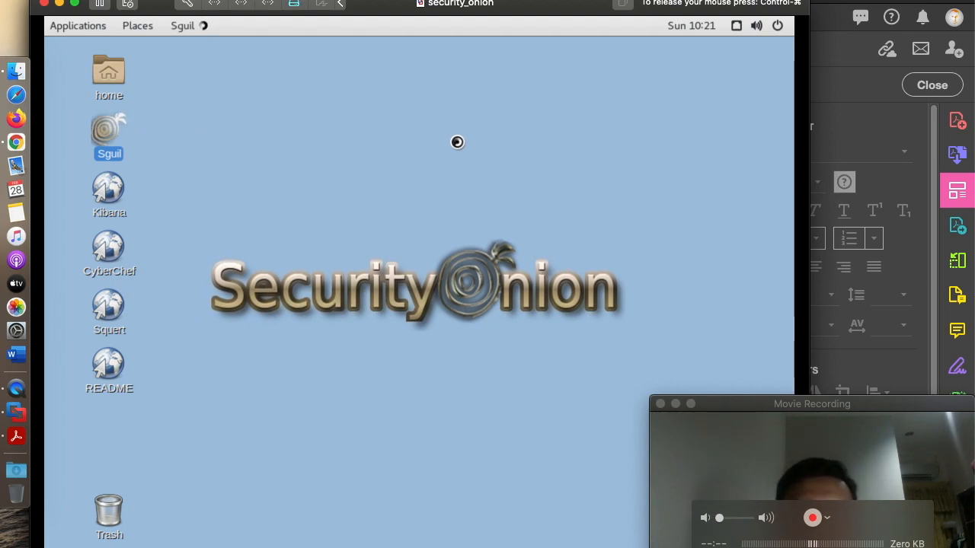
Log in to Sguil with the username analyst and the account password given in the lab instructions
{"action": "left_click", "coordinate": [862, 95]}
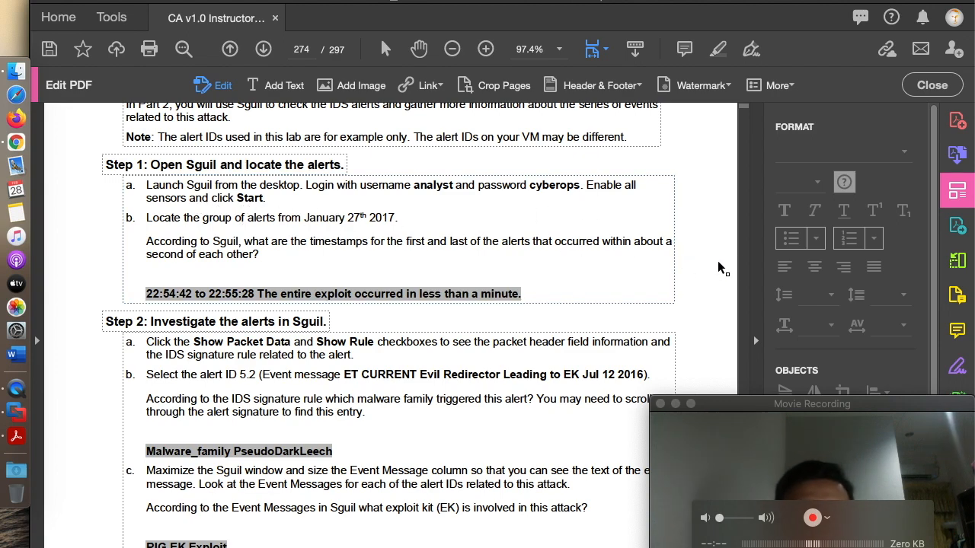
{"action": "key", "text": "super+Tab"}
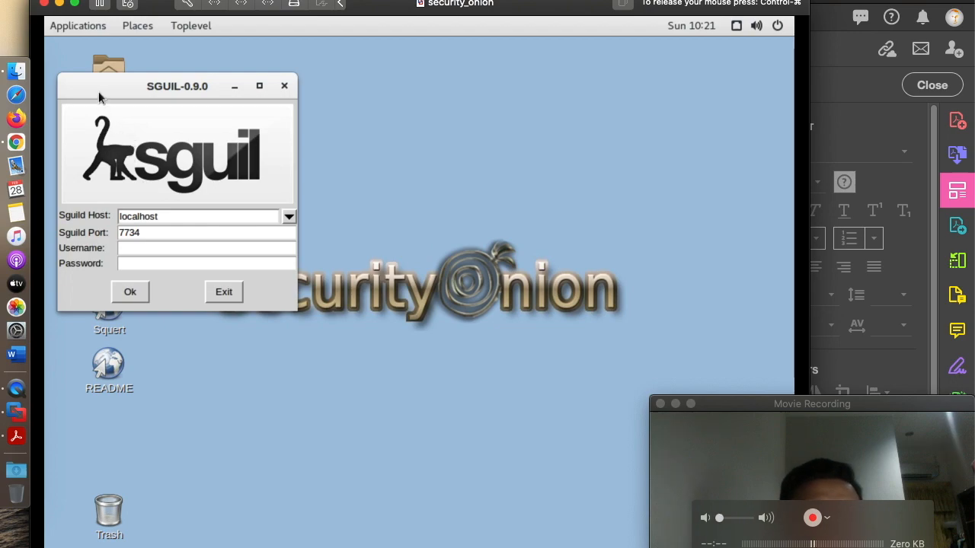
{"action": "left_click", "coordinate": [138, 248]}
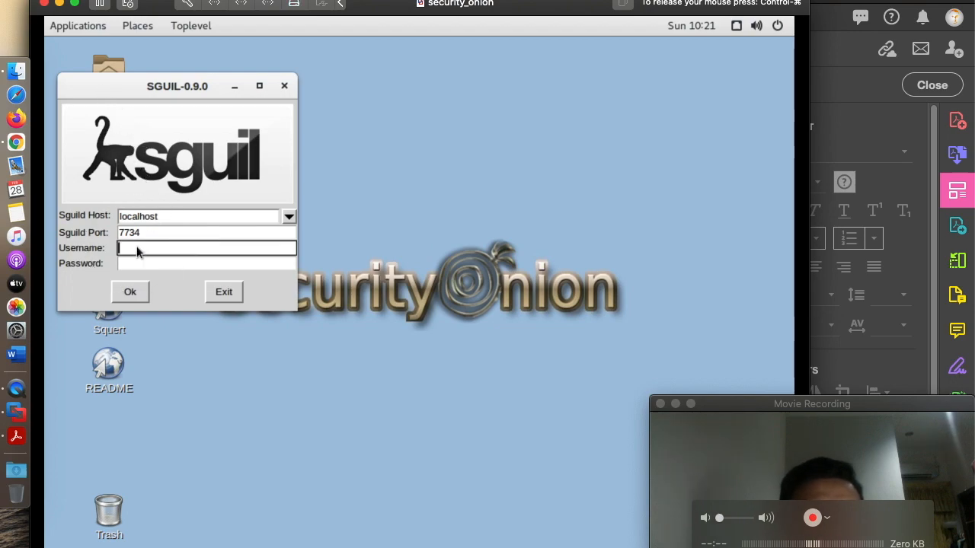
{"action": "type", "text": "analys"}
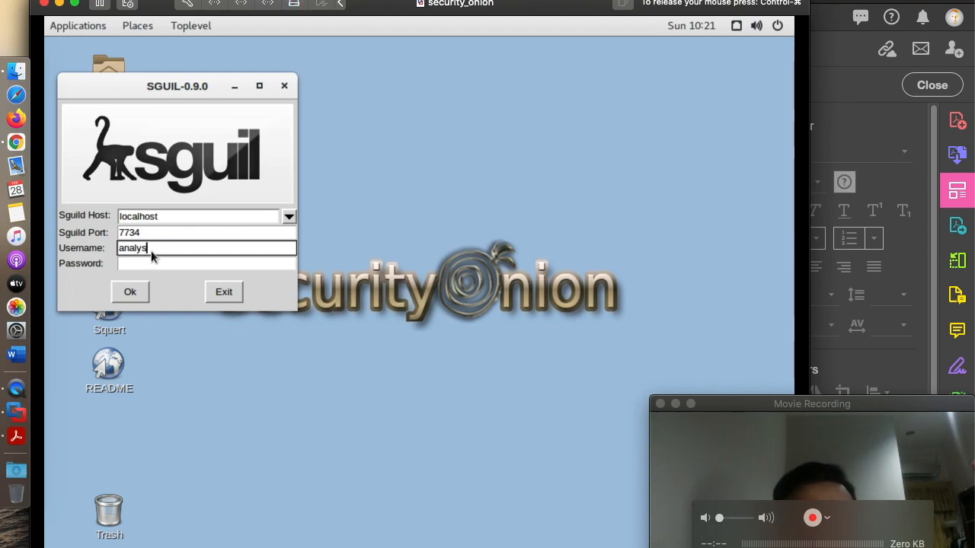
{"action": "type", "text": "t"}
{"action": "key", "text": "Tab"}
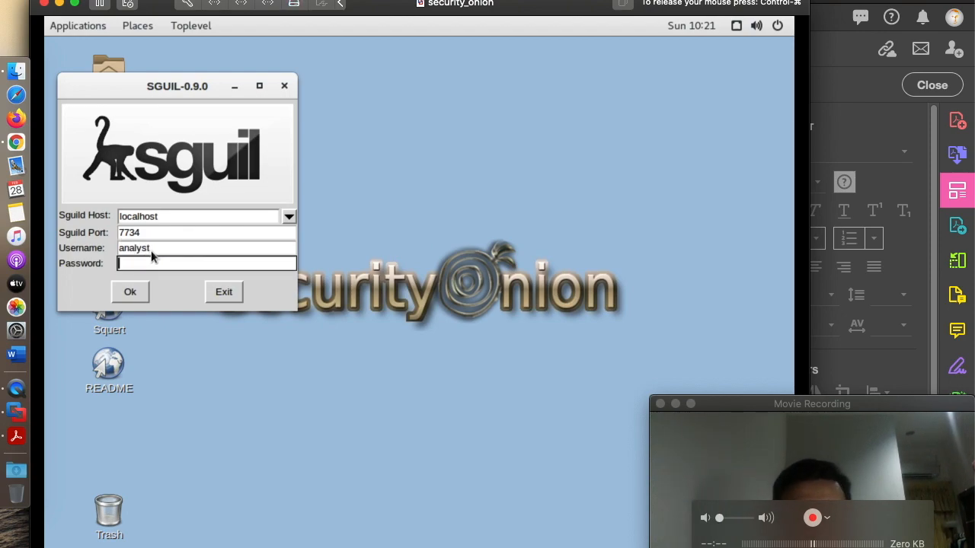
{"action": "type", "text": "**"}
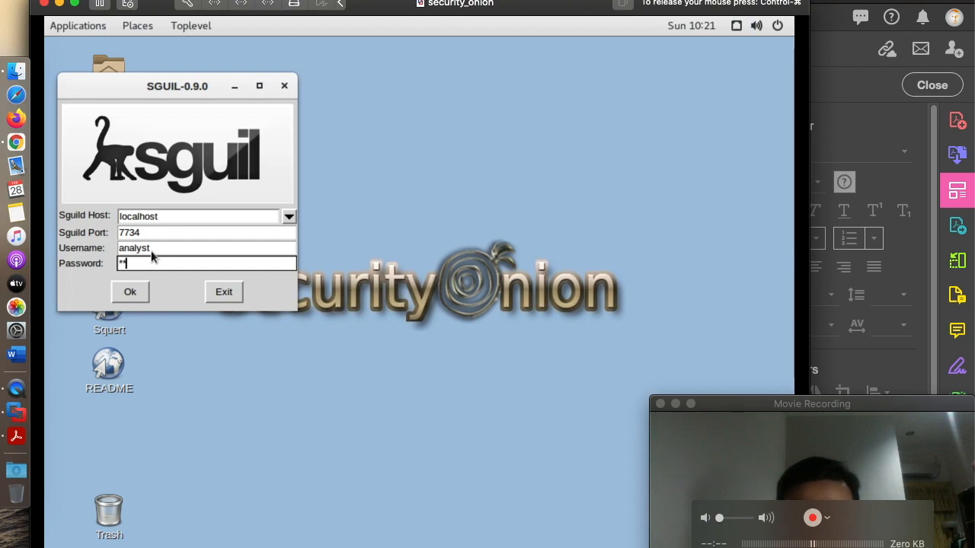
{"action": "type", "text": "******"}
{"action": "key", "text": "Return"}
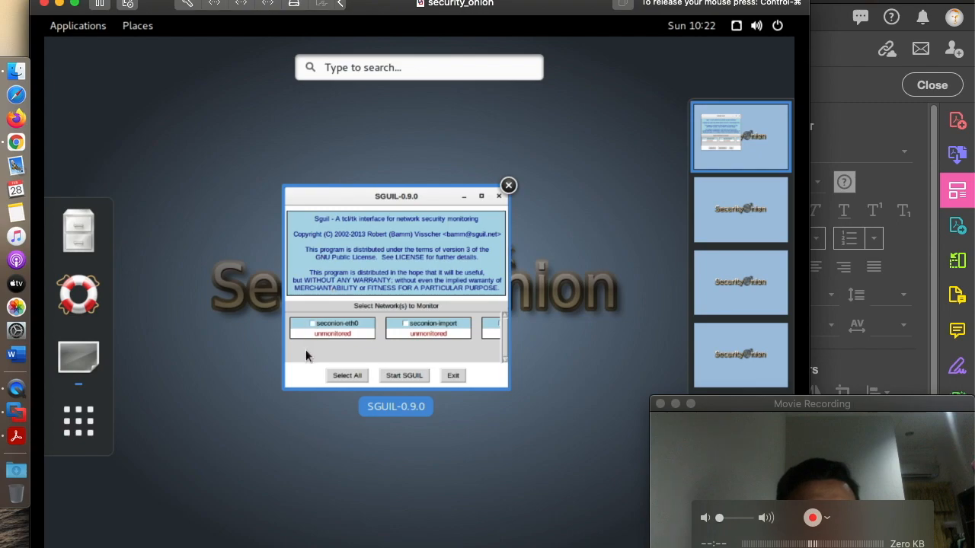
Select all networks to monitor, including seconion-eth0 and seconion-import, and start SGUIL
{"action": "left_click", "coordinate": [398, 280]}
{"action": "left_click", "coordinate": [197, 383]}
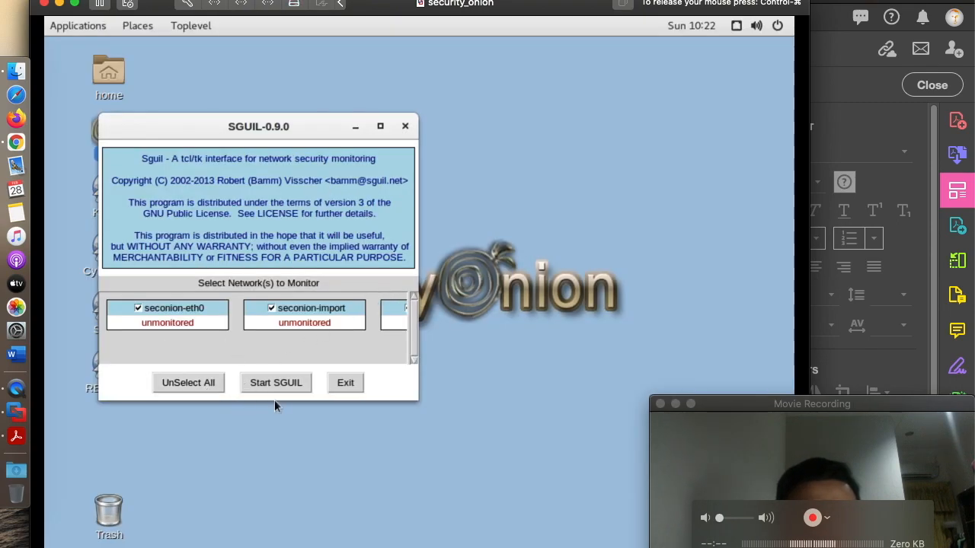
{"action": "left_click", "coordinate": [275, 383]}
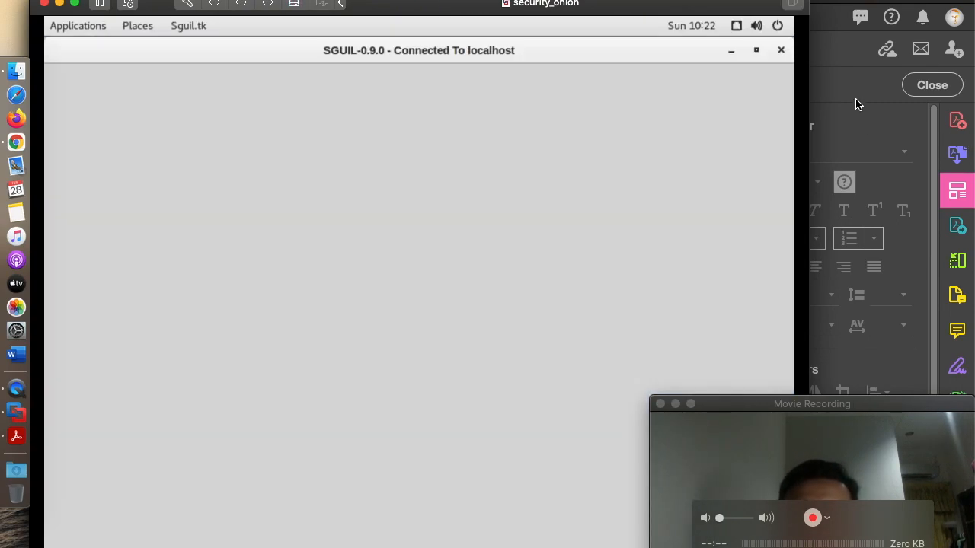
Reread the lab PDF's instruction on locating the January 27th 2017 alerts, and return to the Security Onion virtual machine
{"action": "left_click", "coordinate": [857, 105]}
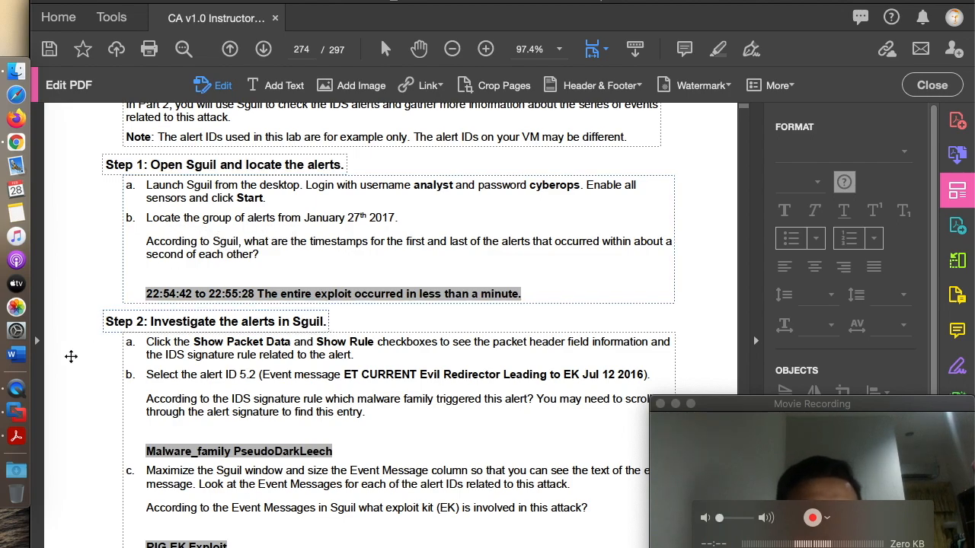
{"action": "left_click", "coordinate": [14, 413]}
{"action": "key", "text": "super+Tab"}
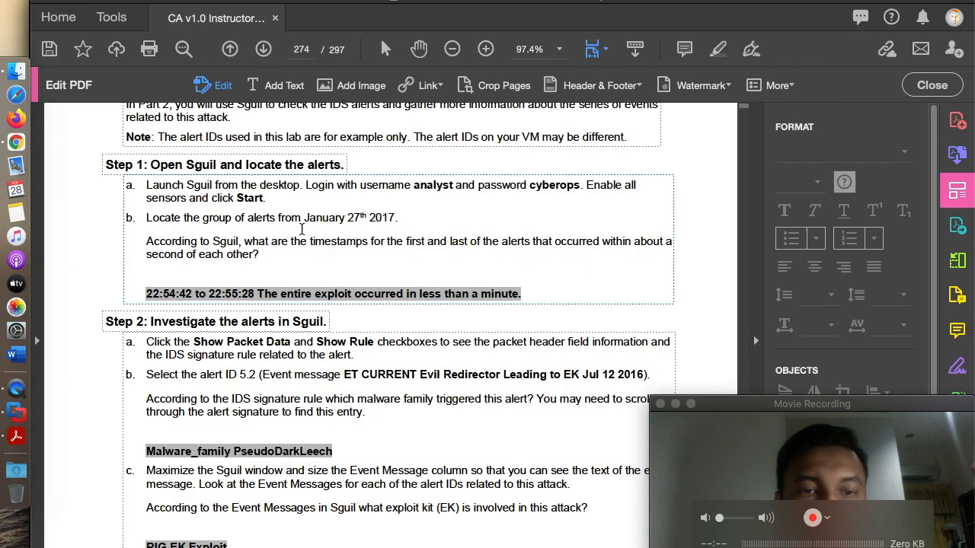
{"action": "left_click", "coordinate": [16, 413]}
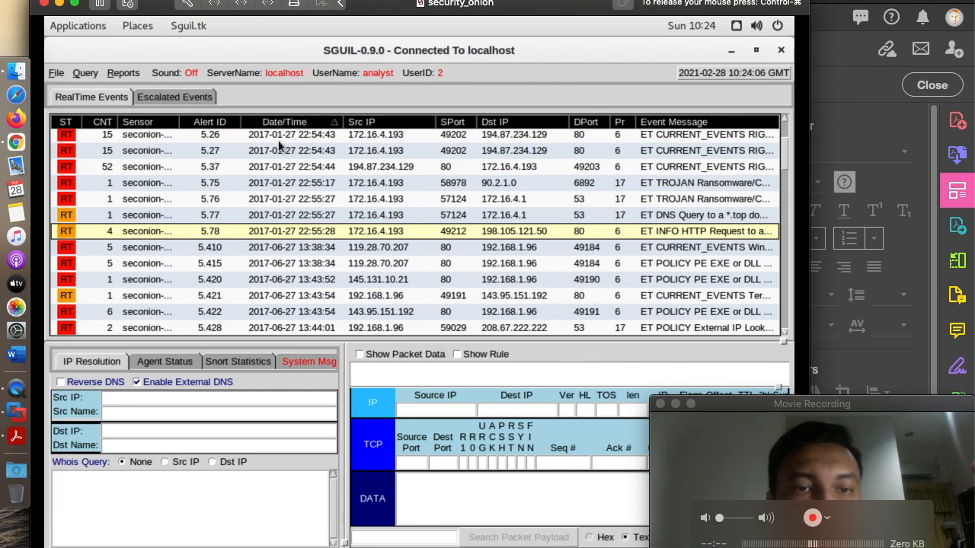
Sort the RealTime Events alerts by Date/Time in descending order
{"action": "left_click", "coordinate": [171, 99]}
{"action": "left_click", "coordinate": [90, 99]}
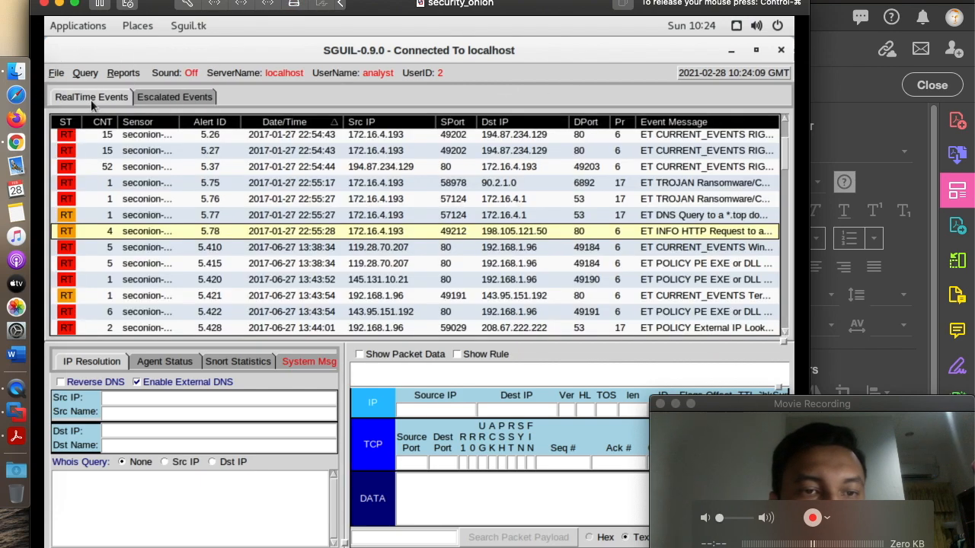
{"action": "left_click", "coordinate": [300, 125]}
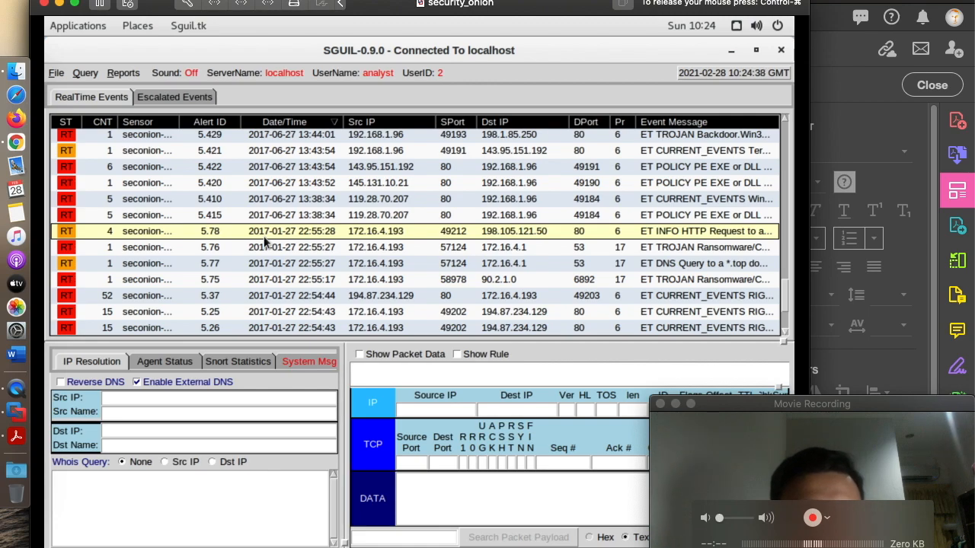
Find and select the earliest January 27th 2017 alert, ID 5.24, to read its timestamp
{"action": "scroll", "coordinate": [264, 240], "scroll_direction": "down", "scroll_amount": 2}
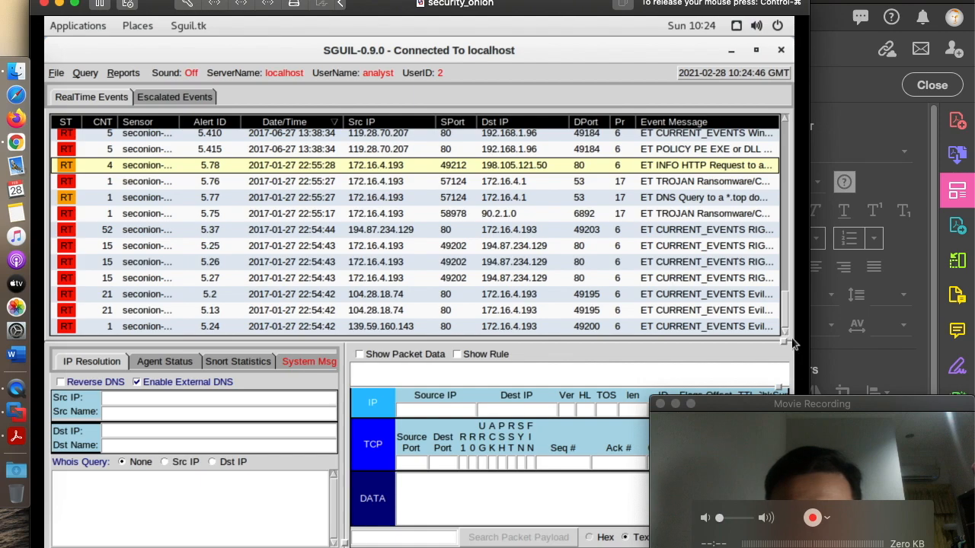
{"action": "left_click", "coordinate": [785, 123]}
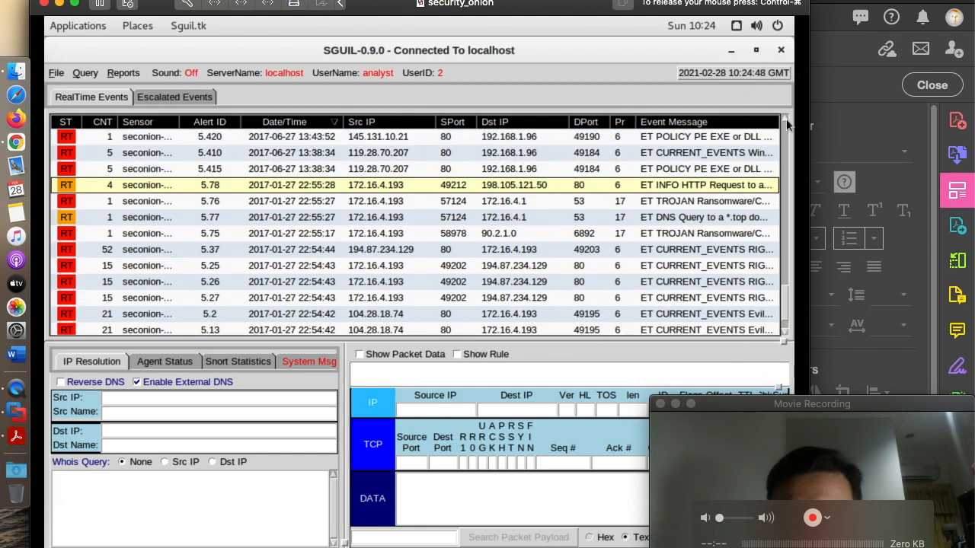
{"action": "left_click", "coordinate": [786, 124]}
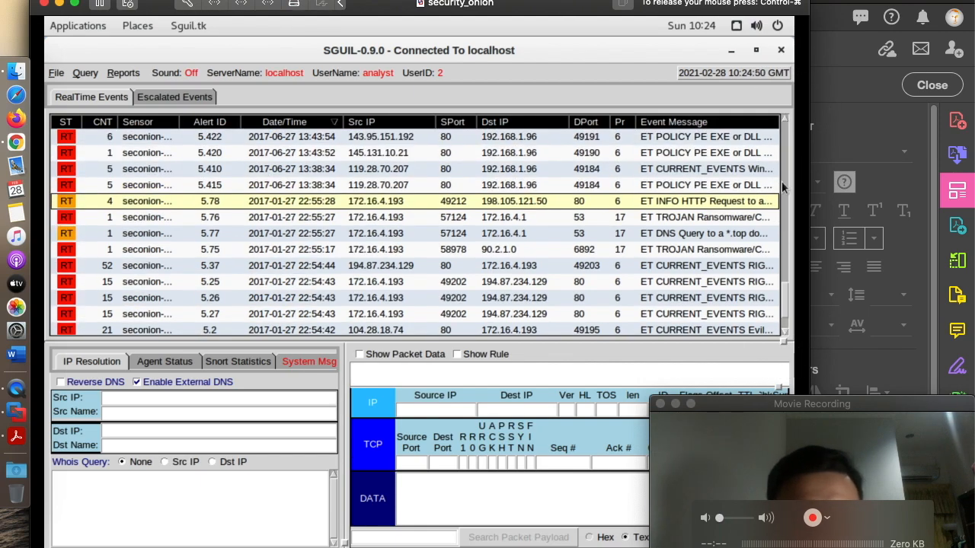
{"action": "left_click", "coordinate": [784, 335]}
{"action": "left_click", "coordinate": [784, 335]}
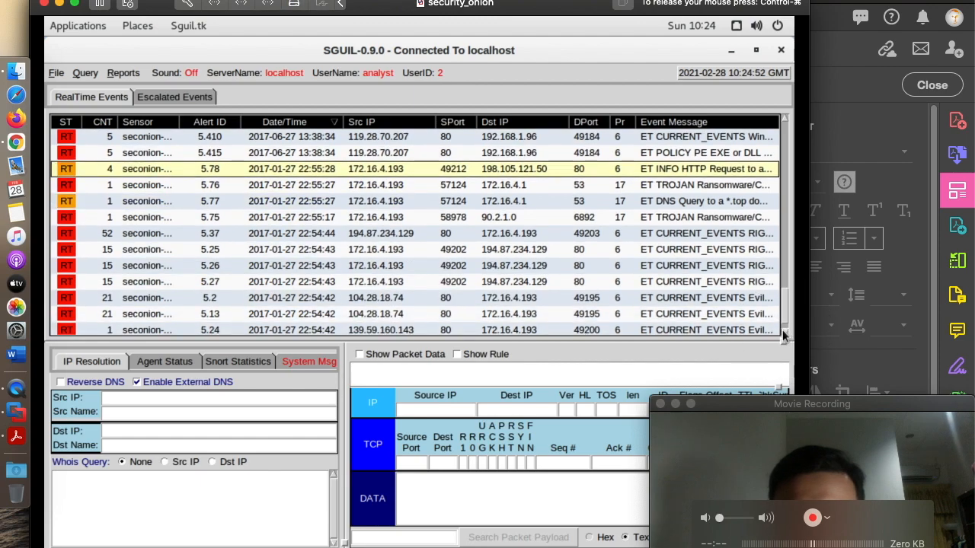
{"action": "left_click", "coordinate": [335, 331]}
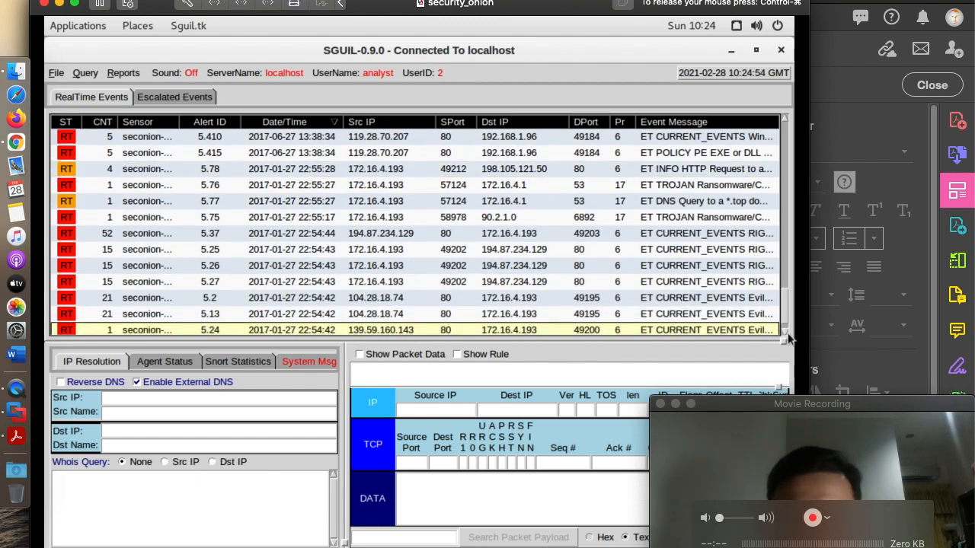
{"action": "left_click", "coordinate": [785, 336]}
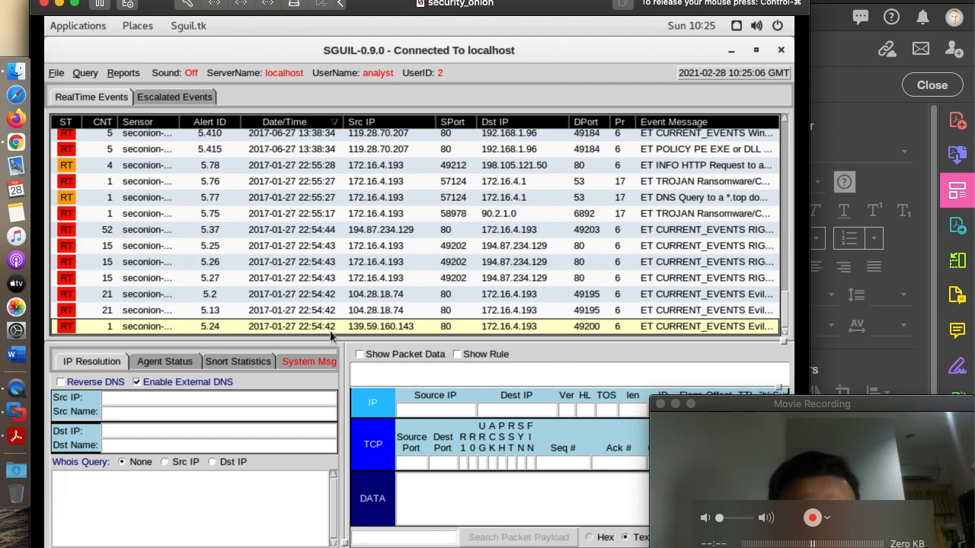
Select the latest January 27th 2017 alert, ID 5.78, and compare its timestamp with the first alert of that day
{"action": "left_click", "coordinate": [785, 119]}
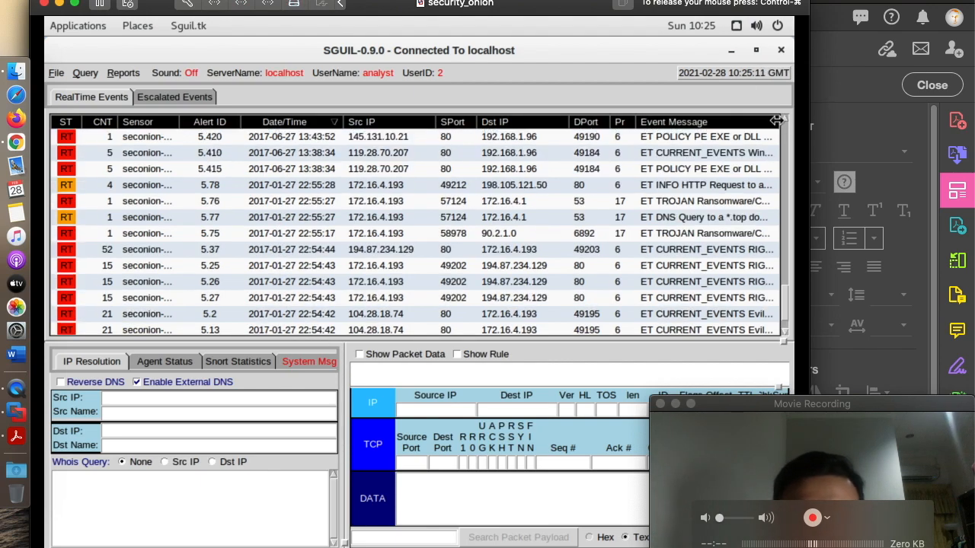
{"action": "left_click", "coordinate": [325, 187]}
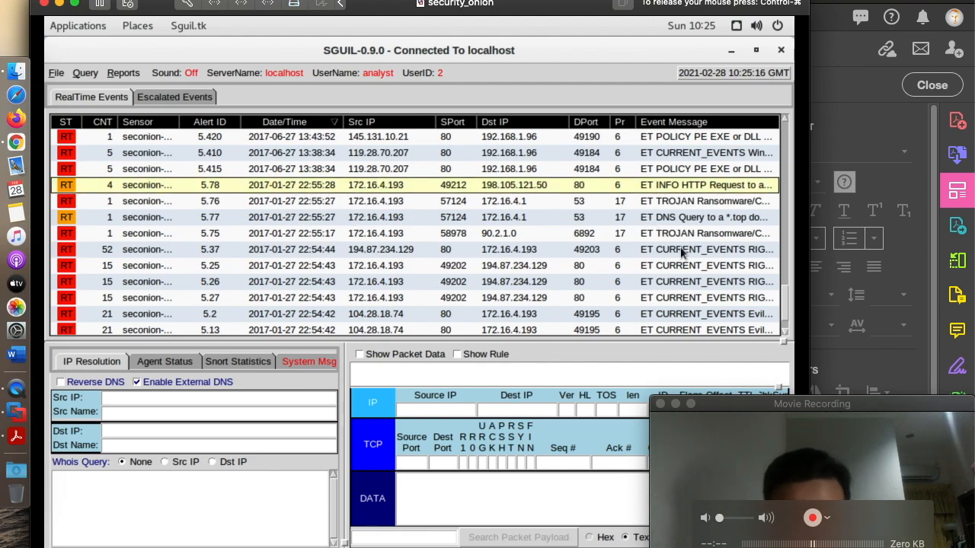
{"action": "left_click", "coordinate": [784, 335]}
{"action": "left_click", "coordinate": [785, 335]}
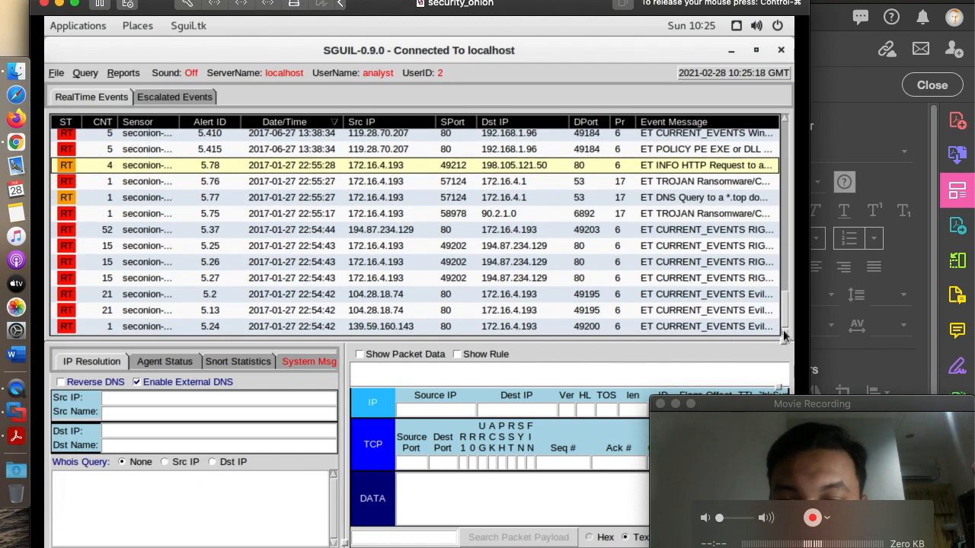
Switch to the lab PDF, try entering "adfasd" in red on the blank line under the timestamp question, and clear it
{"action": "left_click", "coordinate": [821, 116]}
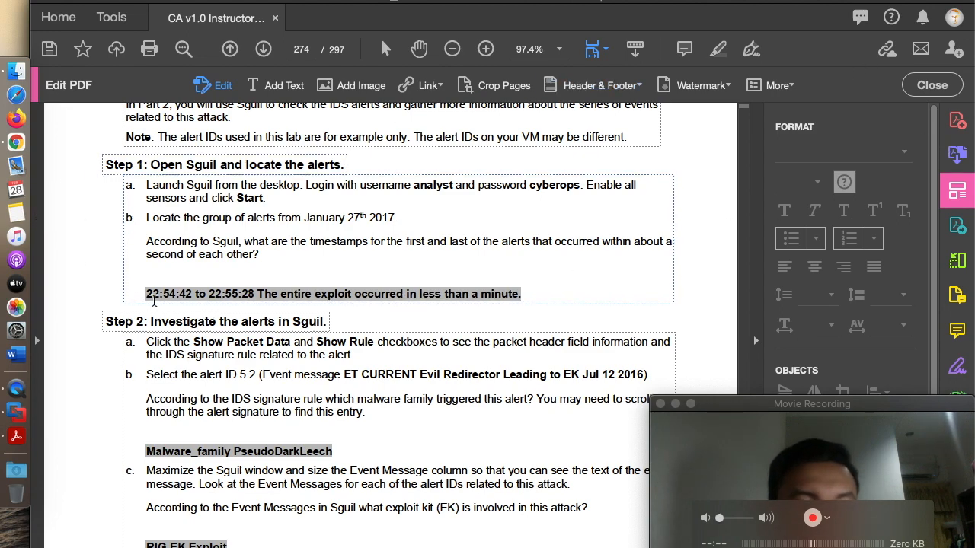
{"action": "left_click", "coordinate": [168, 273]}
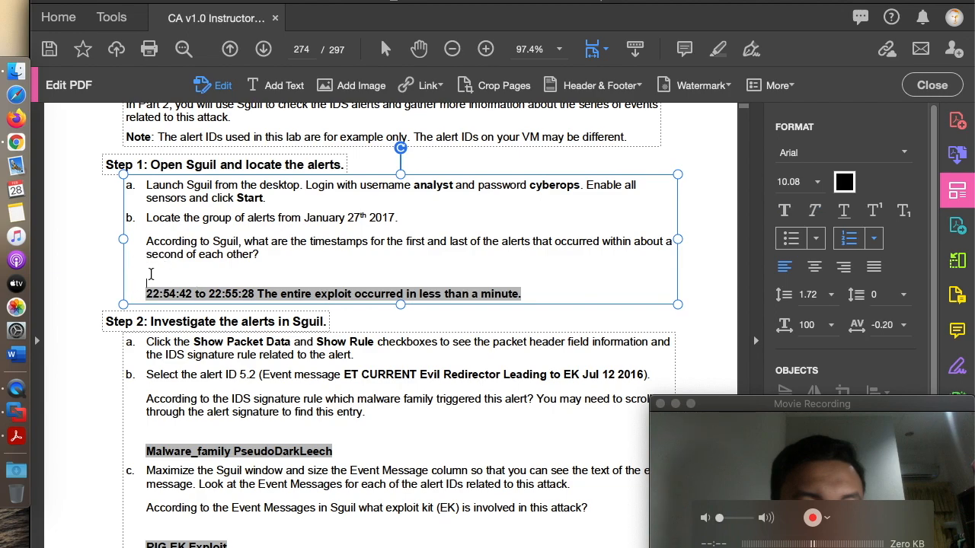
{"action": "left_click", "coordinate": [844, 181]}
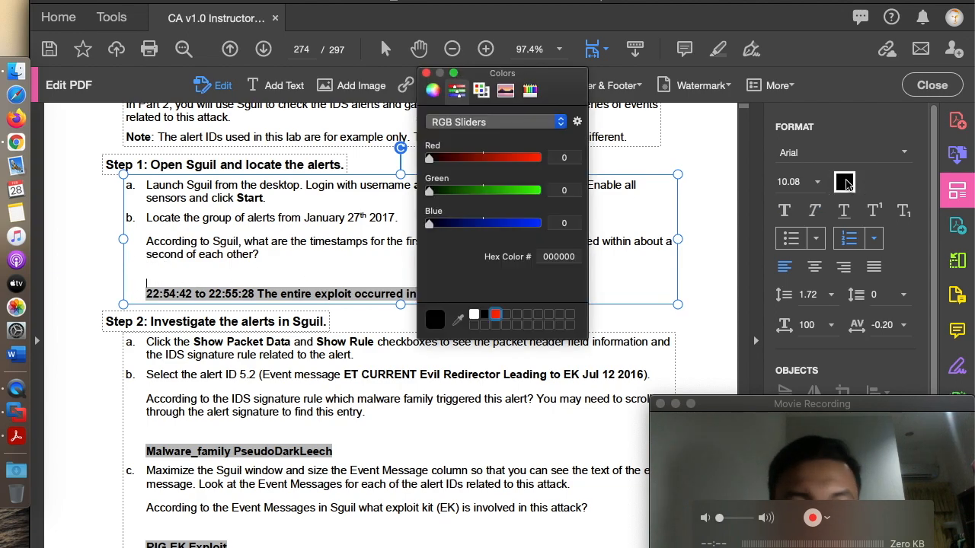
{"action": "left_click", "coordinate": [496, 314]}
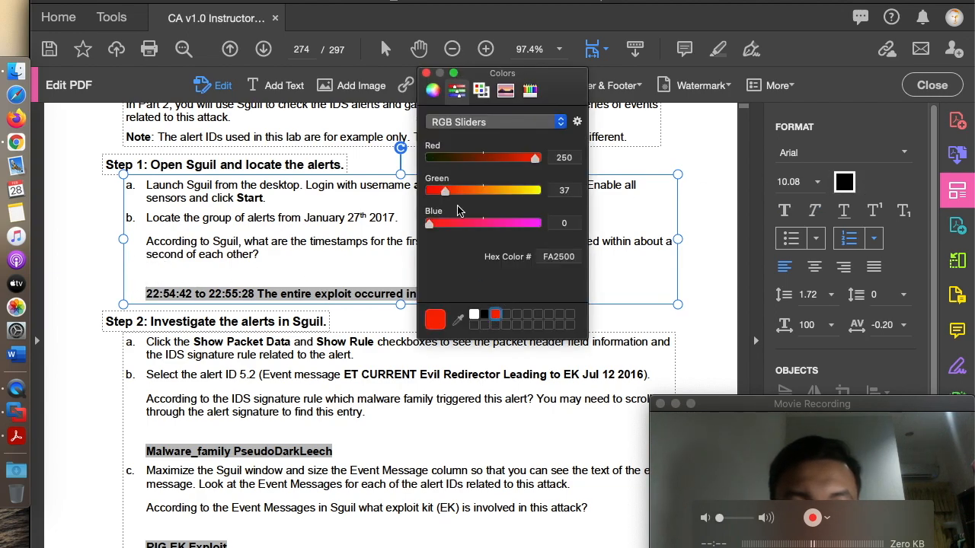
{"action": "left_click", "coordinate": [426, 73]}
{"action": "type", "text": "adfasd"}
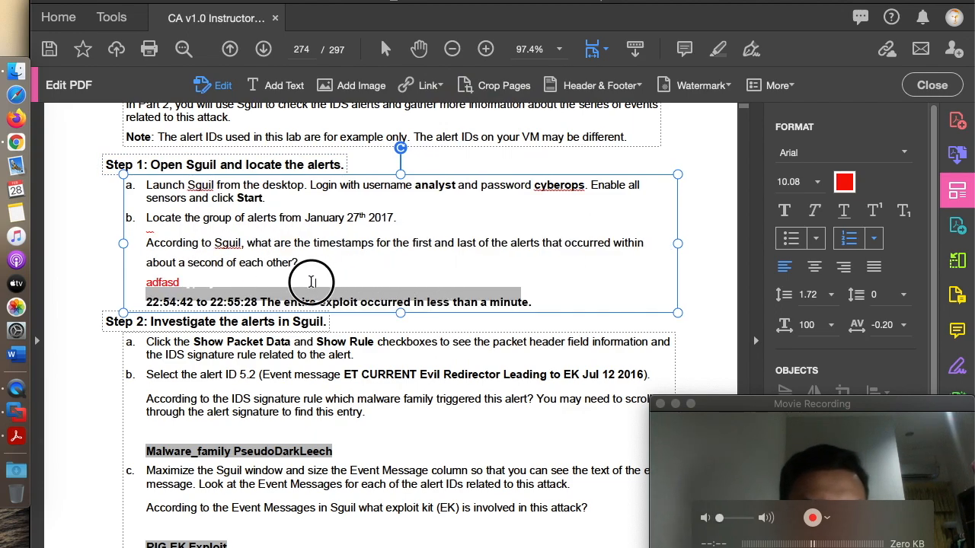
{"action": "left_click_drag", "start_coordinate": [312, 282], "coordinate": [104, 287]}
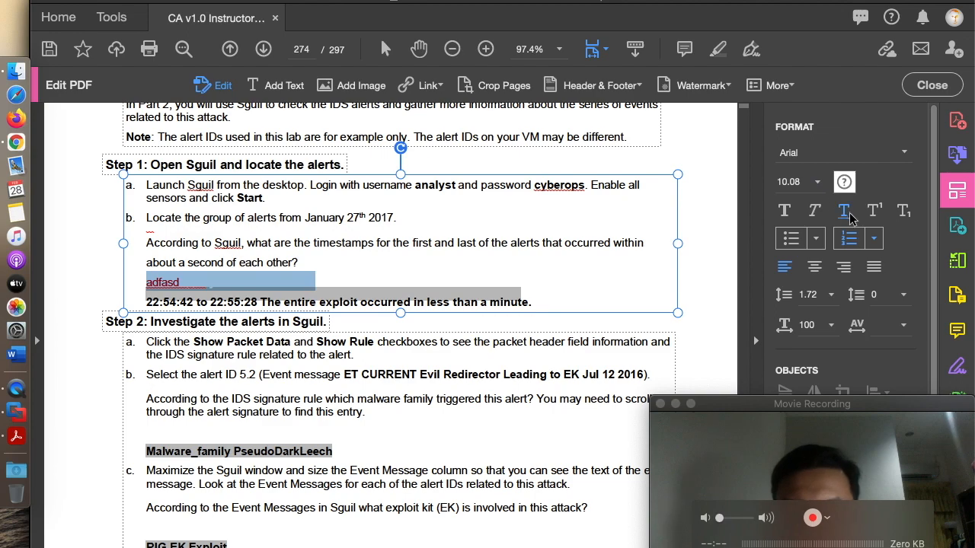
{"action": "key", "text": "BackSpace"}
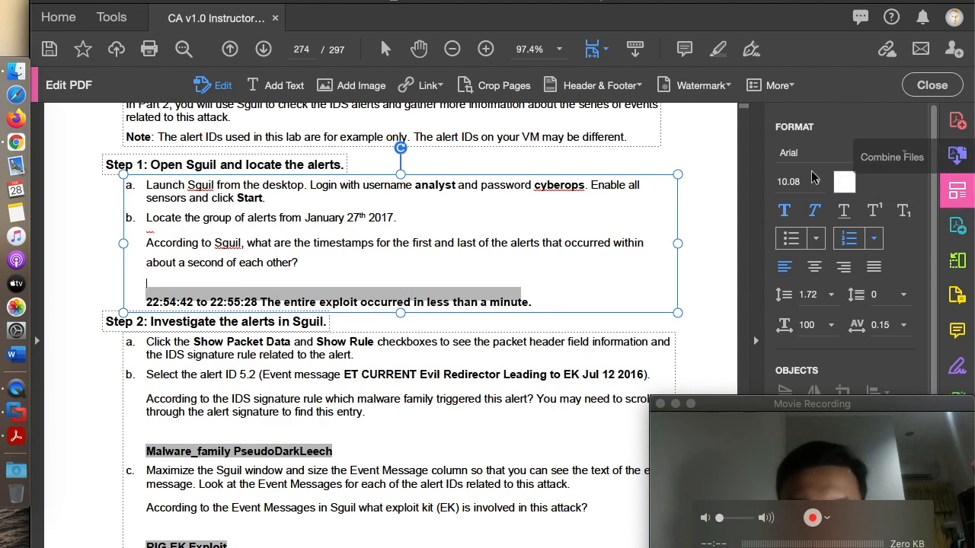
Set the text color for the answer line under the timestamp question to red
{"action": "left_click", "coordinate": [843, 184]}
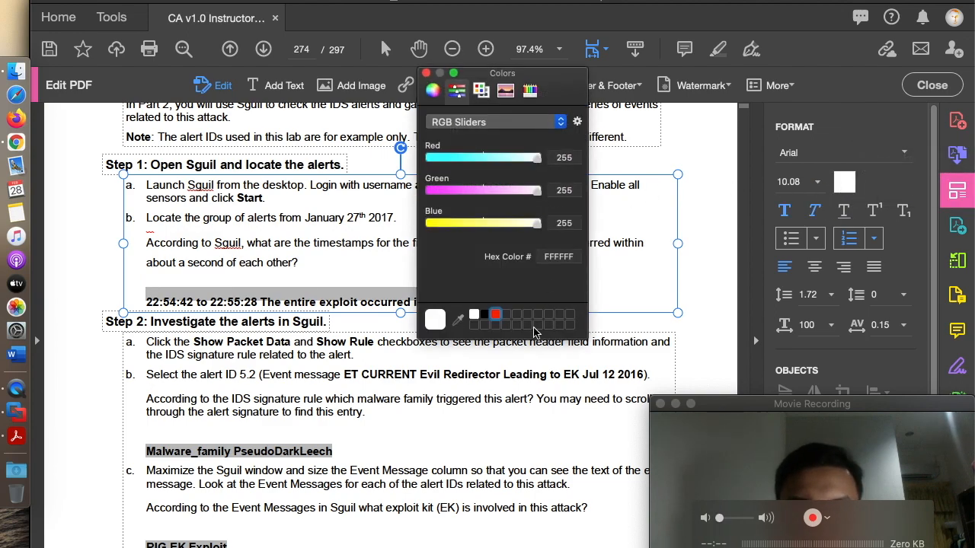
{"action": "left_click", "coordinate": [495, 313]}
{"action": "left_click", "coordinate": [425, 73]}
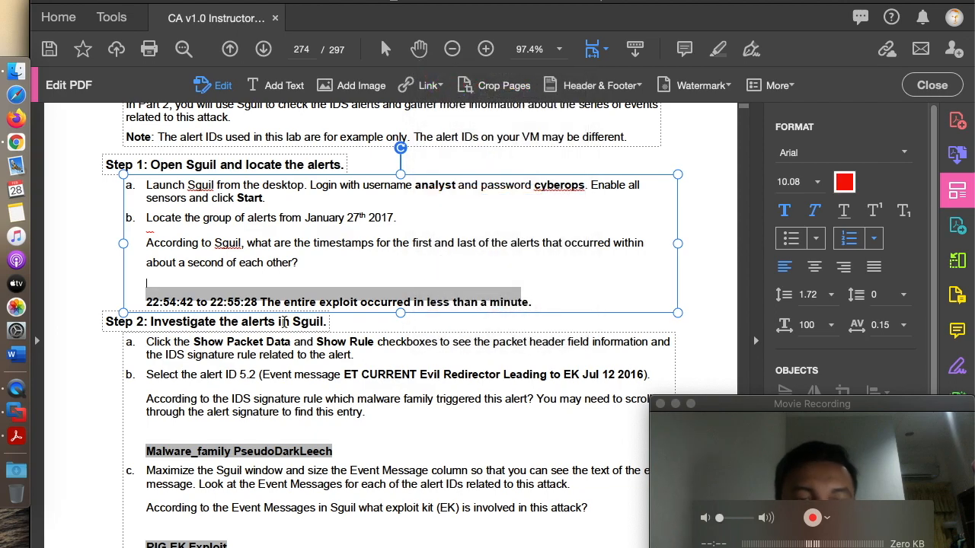
Check alert 5.24's timestamp in Sguil and enter "22:54:42 to" on the answer line under the timestamp question in the lab PDF
{"action": "key", "text": "super+Tab"}
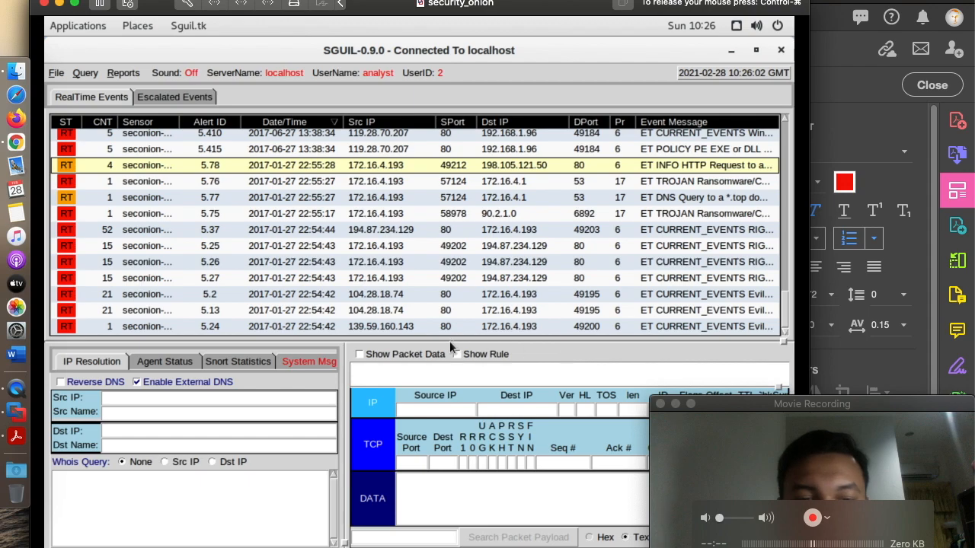
{"action": "left_click", "coordinate": [316, 326]}
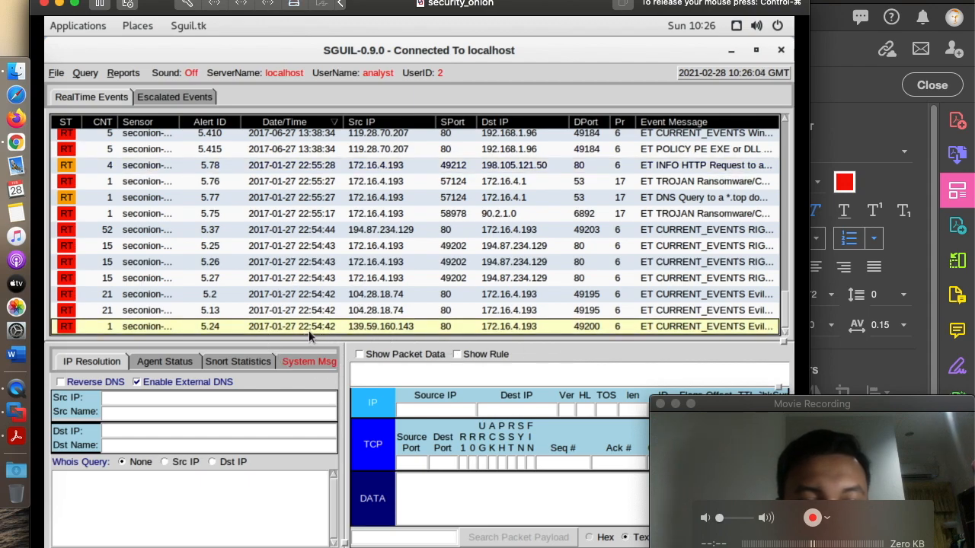
{"action": "key", "text": "super+Tab"}
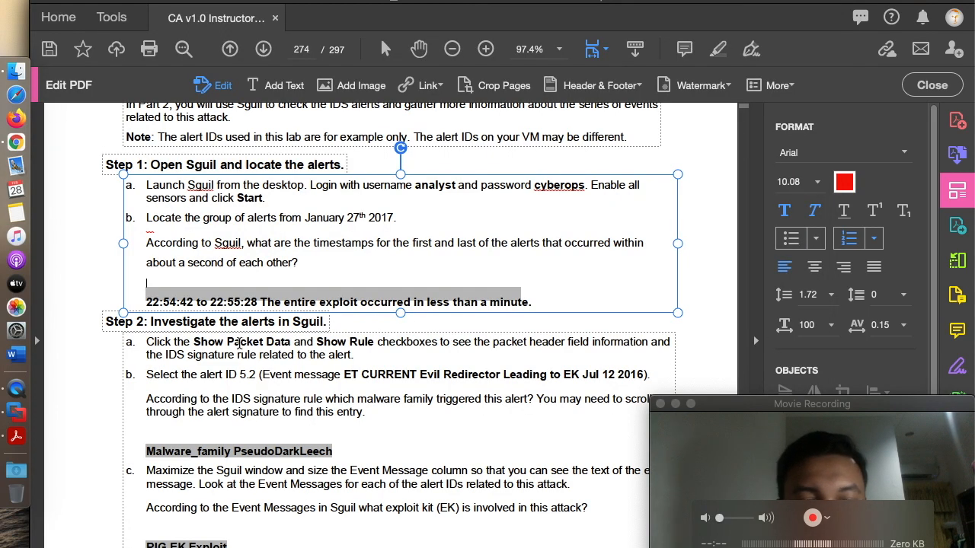
{"action": "type", "text": "2"}
{"action": "type", "text": "2.5"}
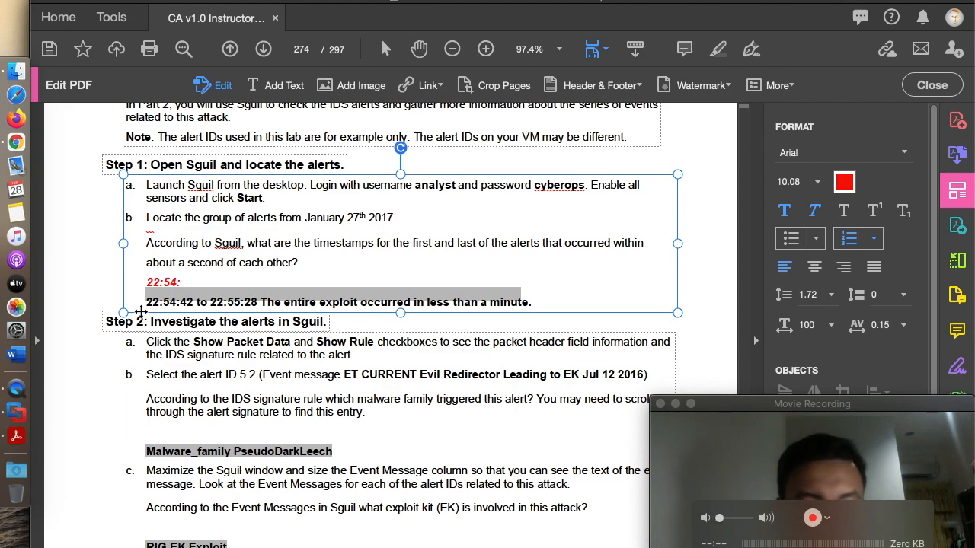
{"action": "key", "text": "super+Tab"}
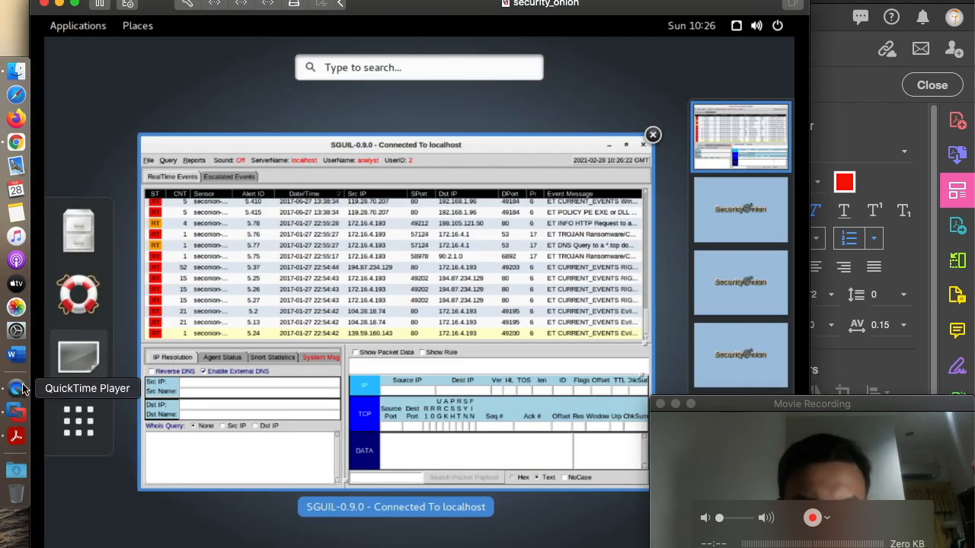
{"action": "left_click", "coordinate": [381, 271]}
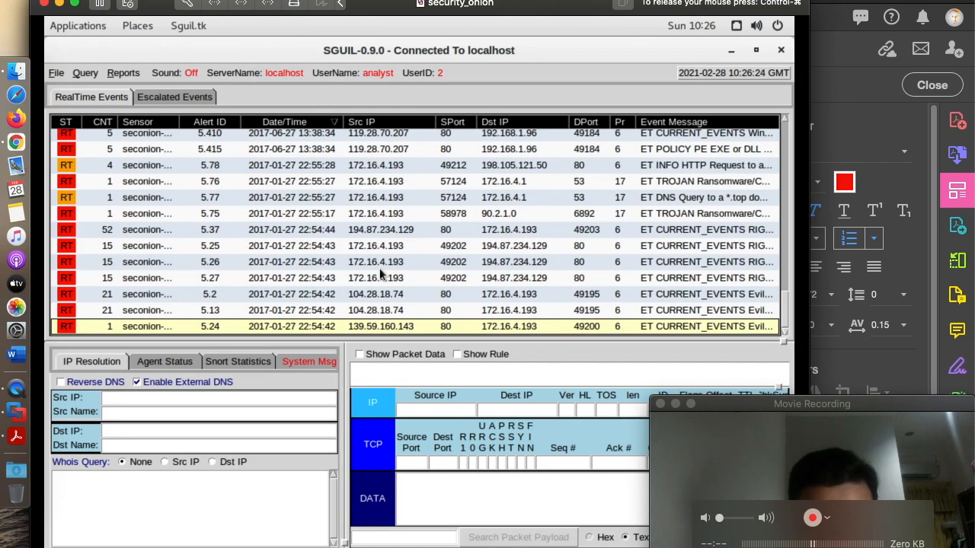
{"action": "key", "text": "super+Tab"}
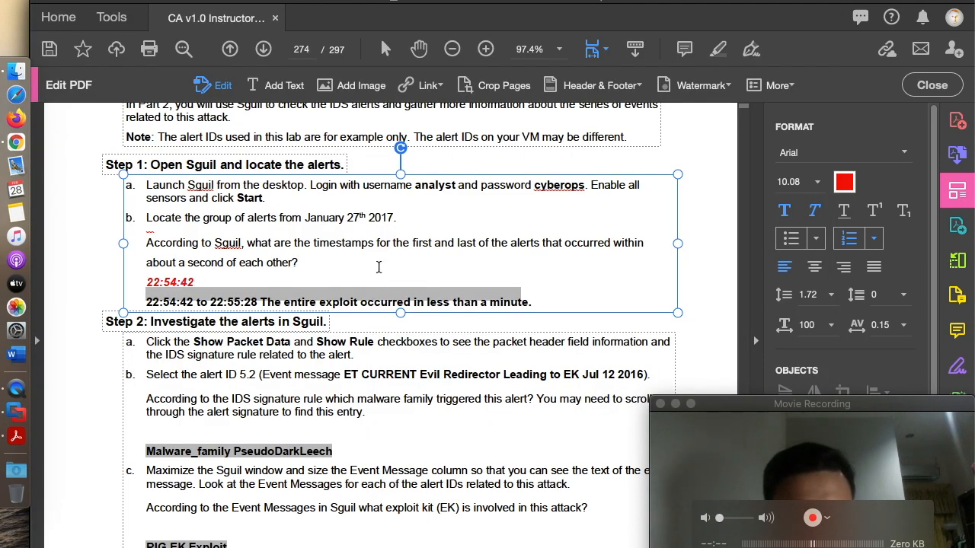
{"action": "type", "text": "to"}
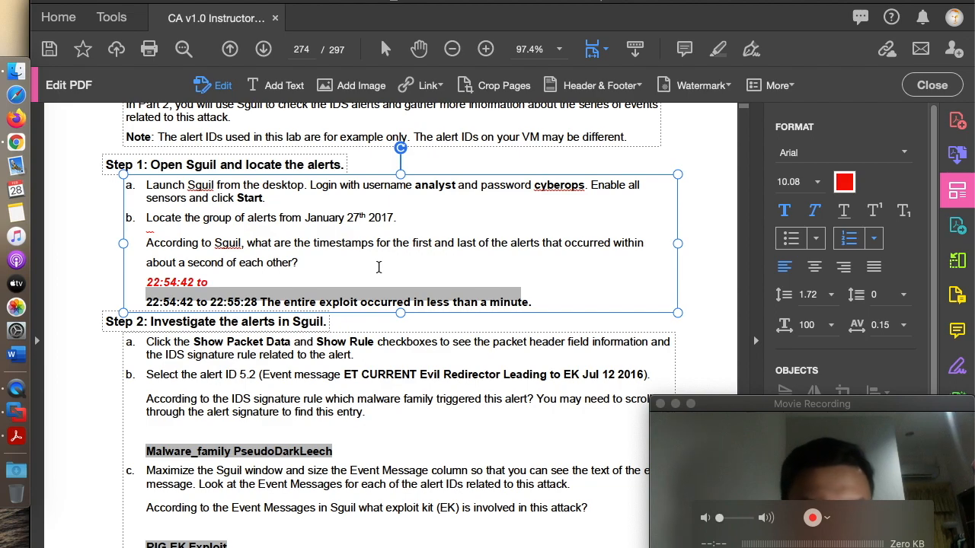
Check alert 5.78's timestamp in Sguil and complete the lab PDF's timestamp answer with "22:55:28"
{"action": "key", "text": "super+Tab"}
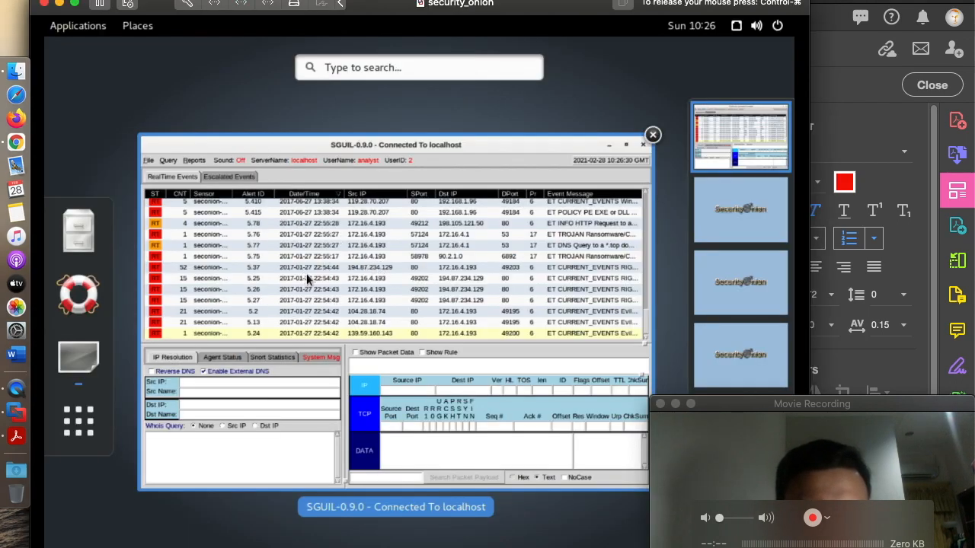
{"action": "left_click", "coordinate": [306, 274]}
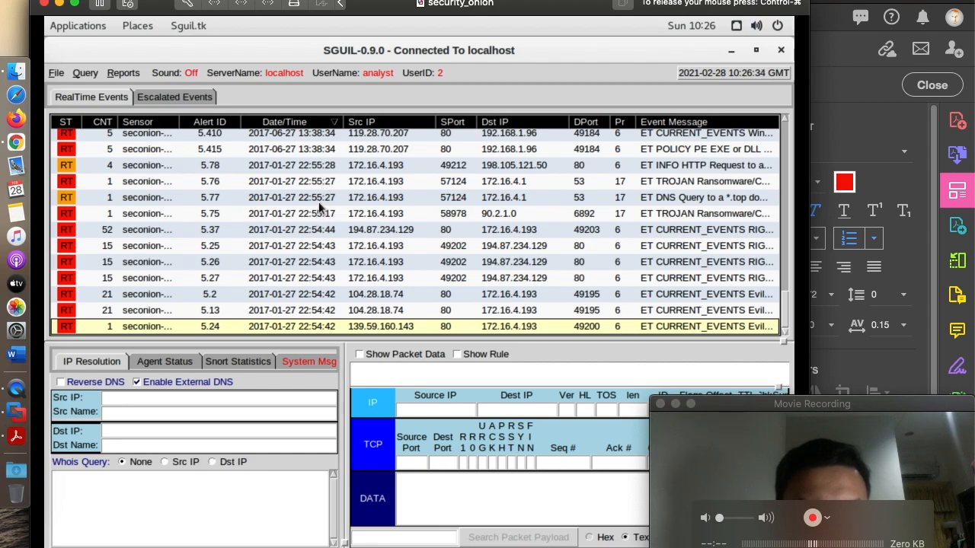
{"action": "left_click", "coordinate": [297, 168]}
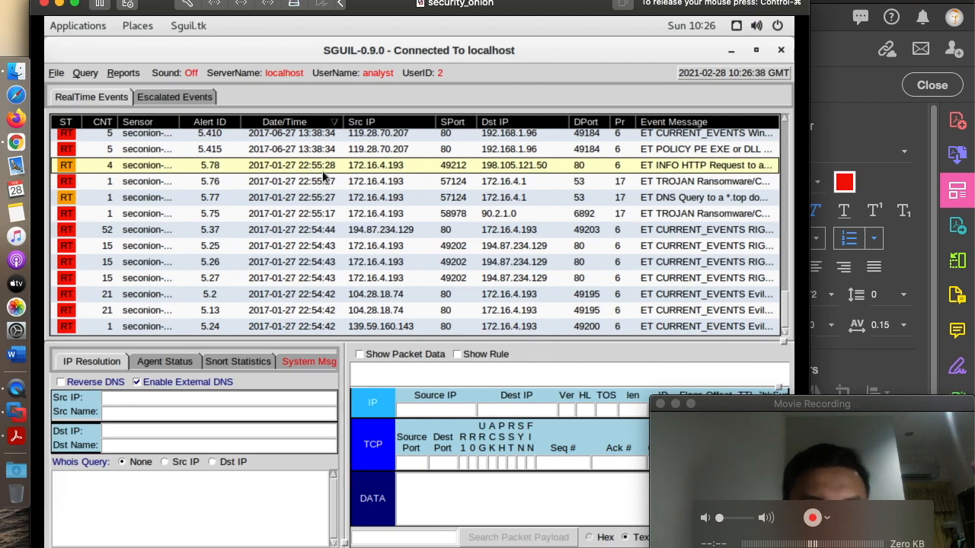
{"action": "key", "text": "super+Tab"}
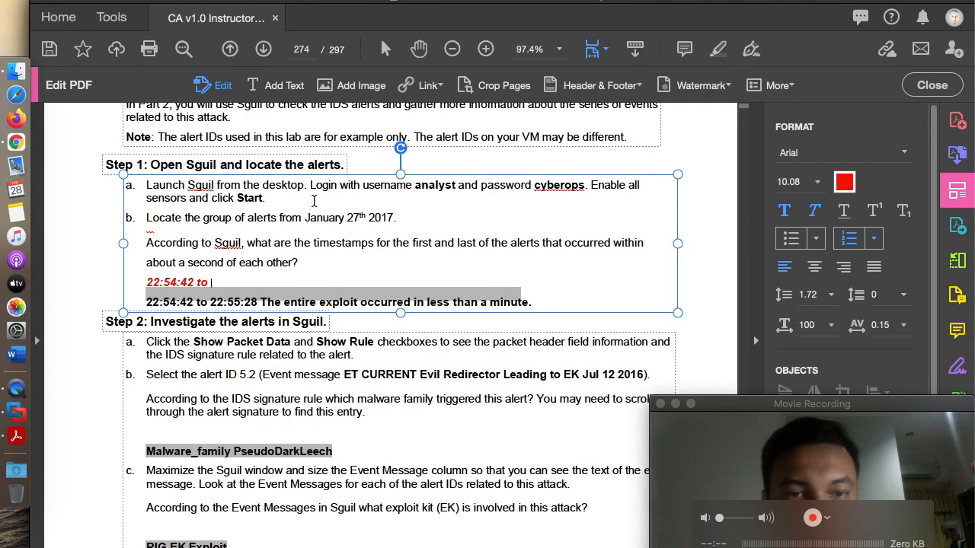
{"action": "type", "text": "22"}
{"action": "type", "text": ":55:"}
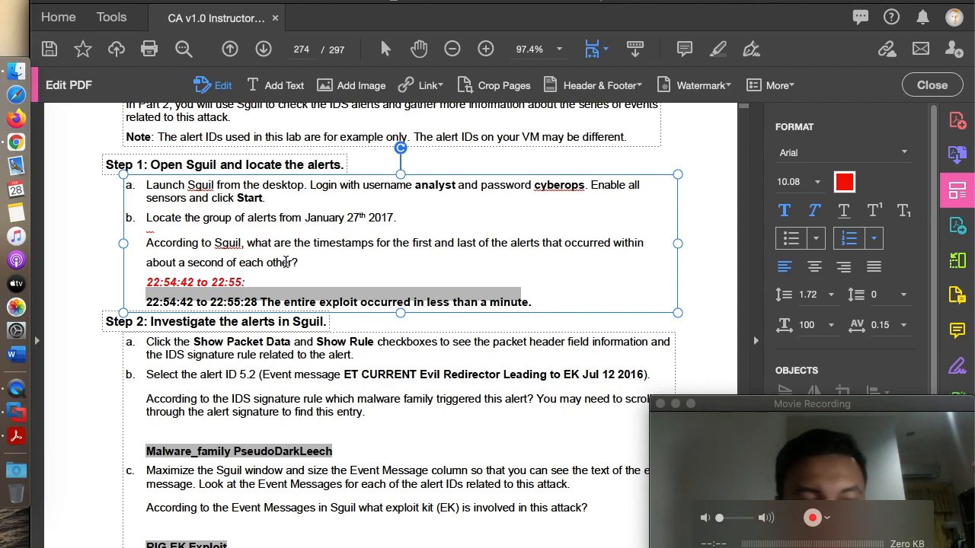
{"action": "key", "text": "super+Tab"}
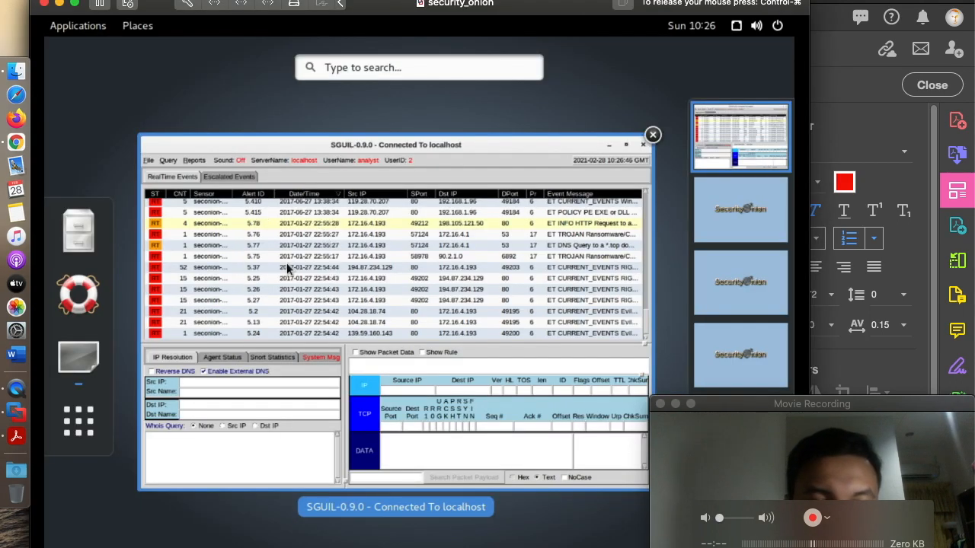
{"action": "left_click", "coordinate": [288, 268]}
{"action": "key", "text": "super+Tab"}
{"action": "type", "text": "28"}
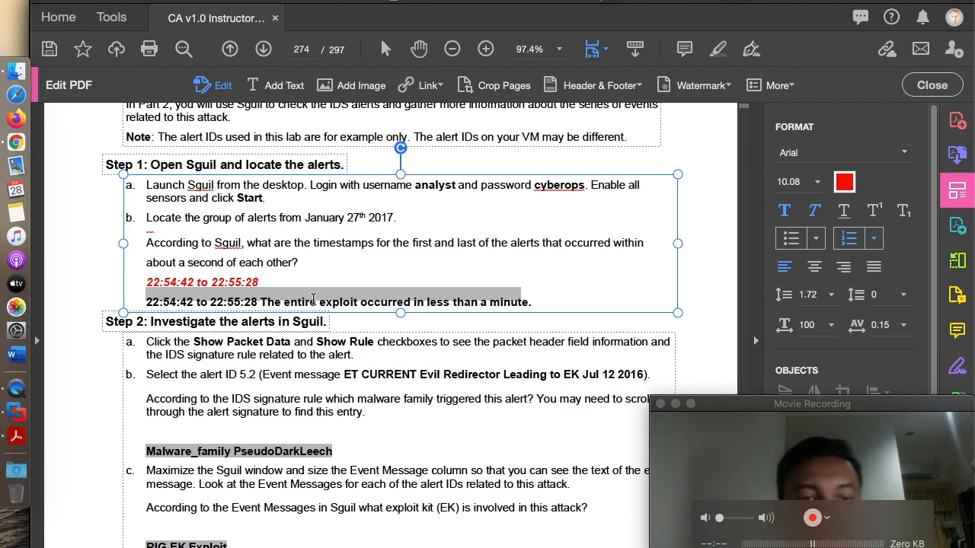
Read the Step 2 instructions and questions on investigating the alerts in Sguil
{"action": "scroll", "coordinate": [314, 298], "scroll_direction": "down", "scroll_amount": 2}
{"action": "scroll", "coordinate": [313, 298], "scroll_direction": "down", "scroll_amount": 2}
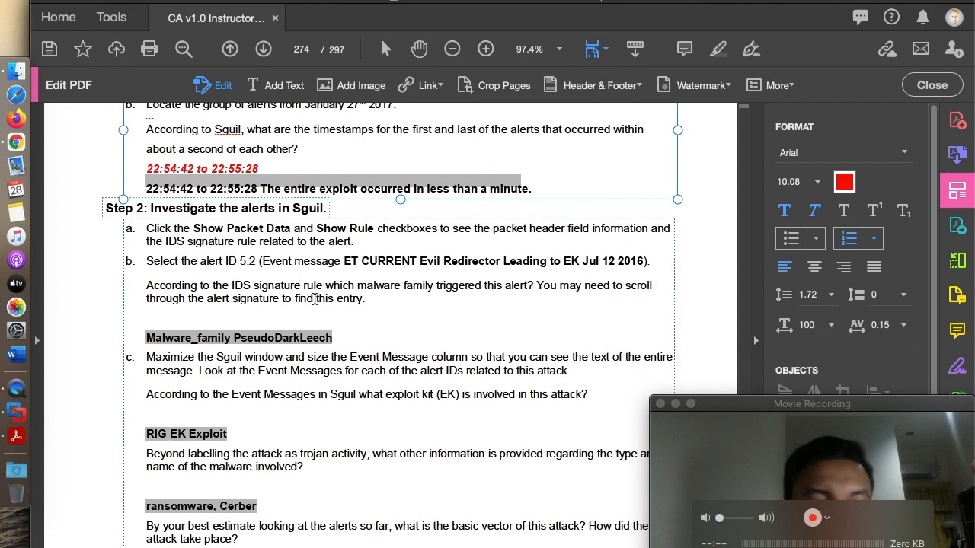
{"action": "left_click", "coordinate": [106, 257]}
{"action": "scroll", "coordinate": [88, 242], "scroll_direction": "up", "scroll_amount": 2}
{"action": "scroll", "coordinate": [87, 245], "scroll_direction": "down", "scroll_amount": 2}
{"action": "scroll", "coordinate": [87, 247], "scroll_direction": "up", "scroll_amount": 3}
{"action": "scroll", "coordinate": [86, 247], "scroll_direction": "down", "scroll_amount": 4}
{"action": "scroll", "coordinate": [87, 253], "scroll_direction": "down", "scroll_amount": 3}
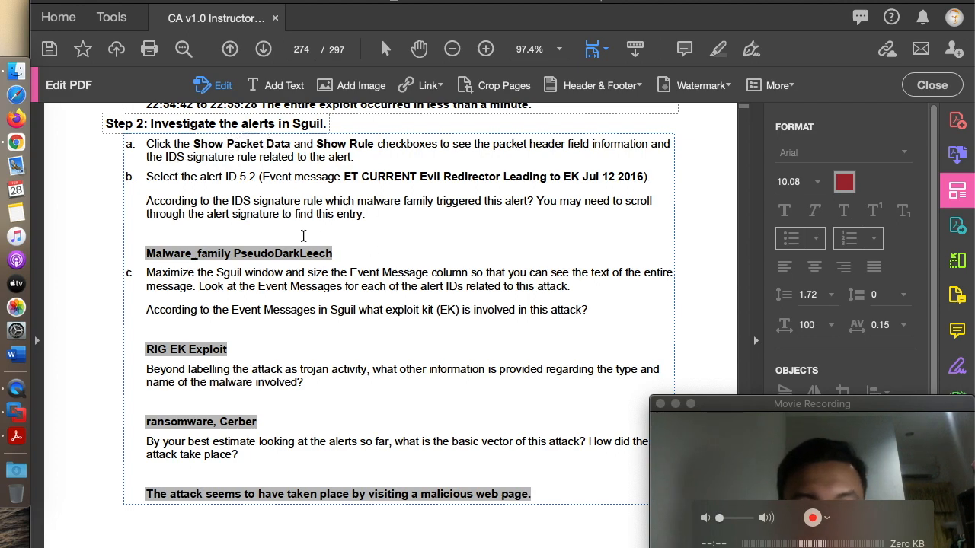
{"action": "left_click", "coordinate": [709, 412]}
{"action": "left_click", "coordinate": [451, 340]}
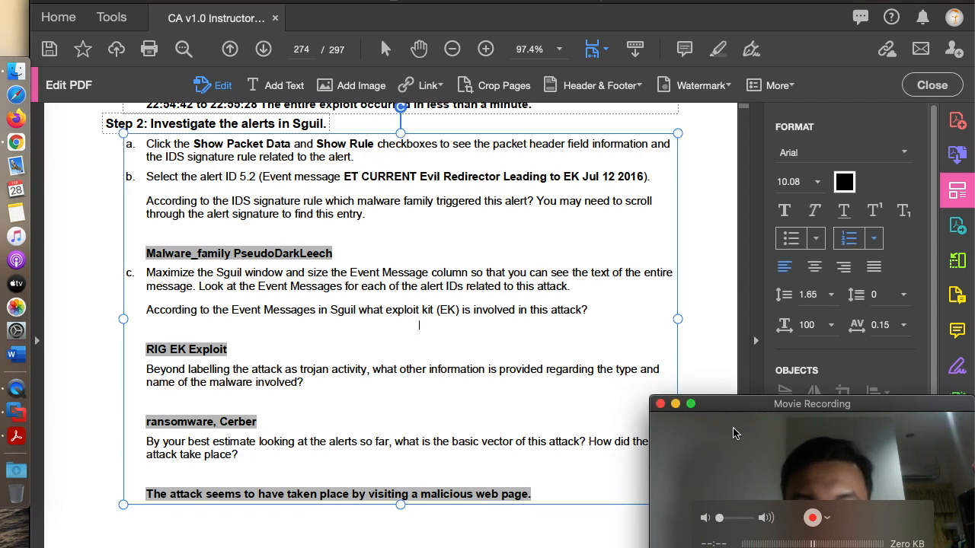
{"action": "left_click", "coordinate": [262, 277]}
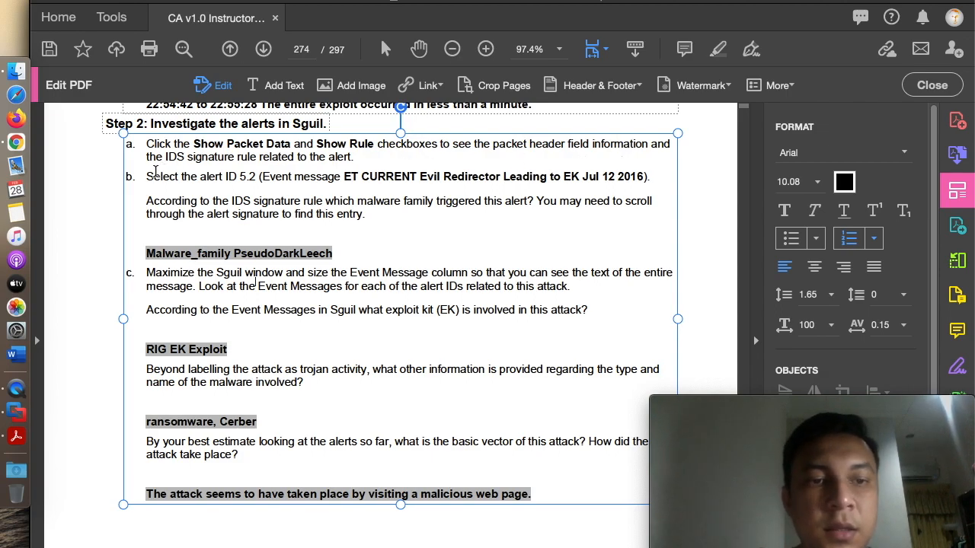
Switch to Sguil and enable Show Packet Data and Show Rule for the selected alert
{"action": "left_click", "coordinate": [21, 420]}
{"action": "left_click", "coordinate": [308, 295]}
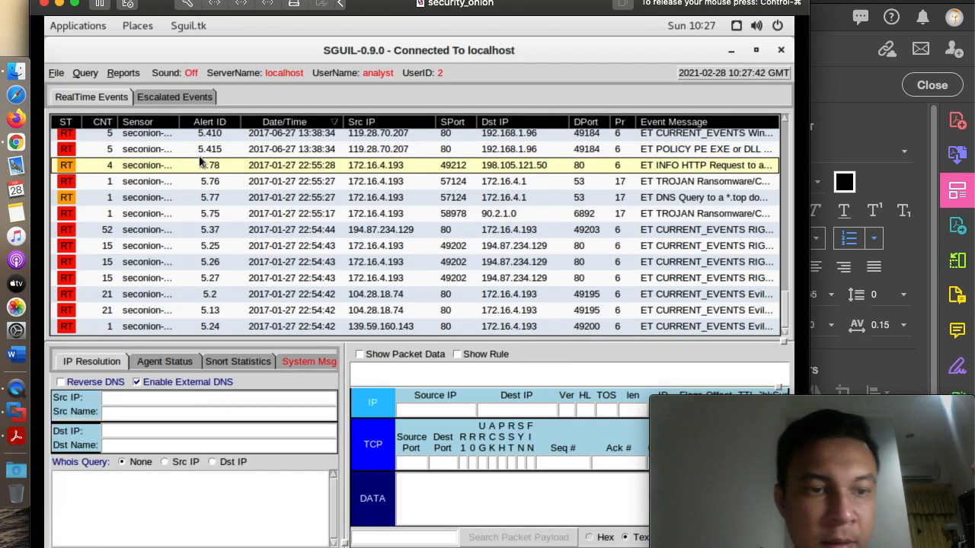
{"action": "left_click", "coordinate": [360, 355]}
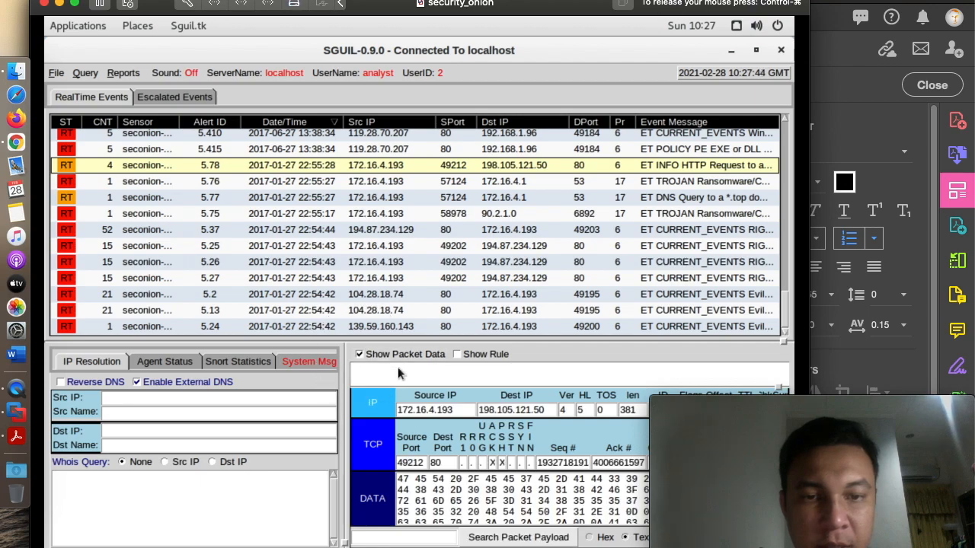
{"action": "left_click", "coordinate": [457, 355]}
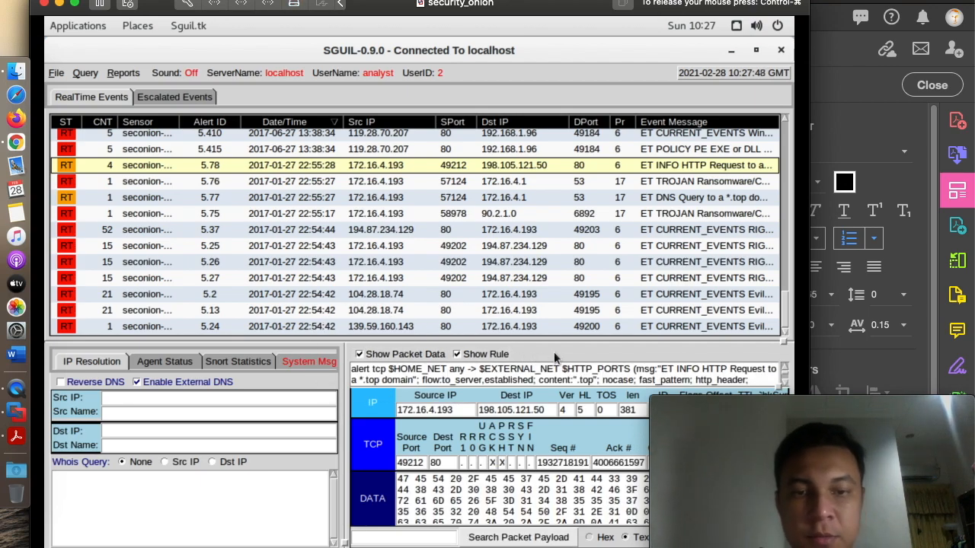
Check instruction b of Step 2 in the lab PDF, and select alert ID 5.2 in Sguil
{"action": "key", "text": "super+Tab"}
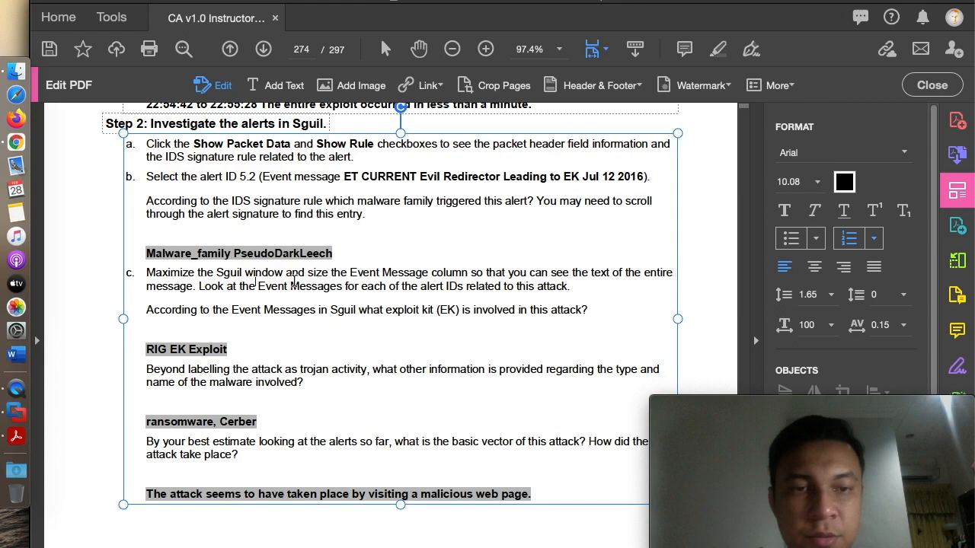
{"action": "left_click", "coordinate": [174, 194]}
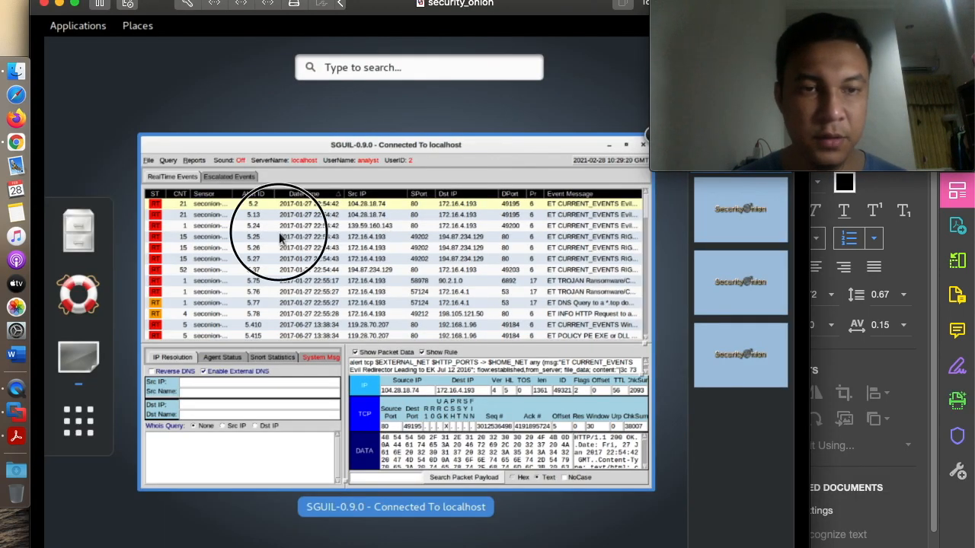
{"action": "left_click", "coordinate": [280, 239]}
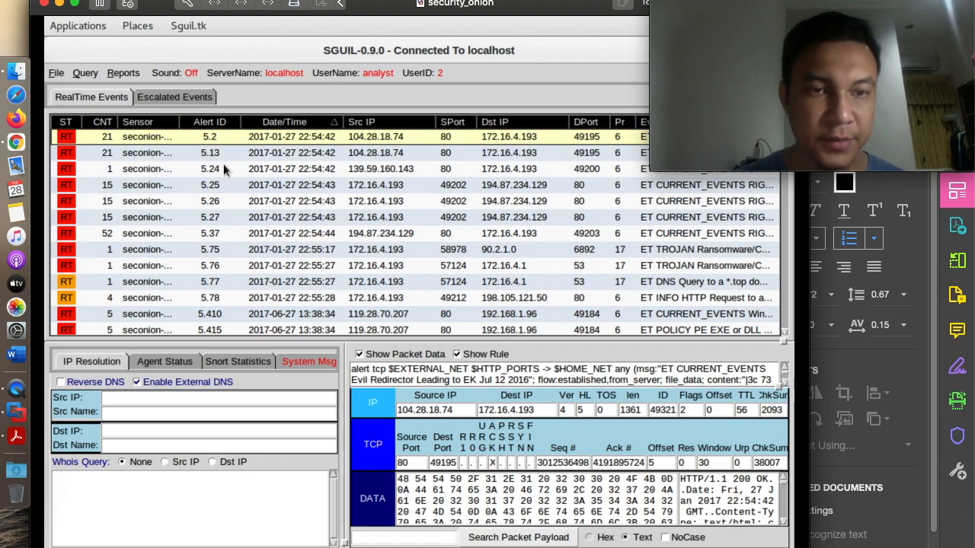
{"action": "left_click", "coordinate": [330, 137]}
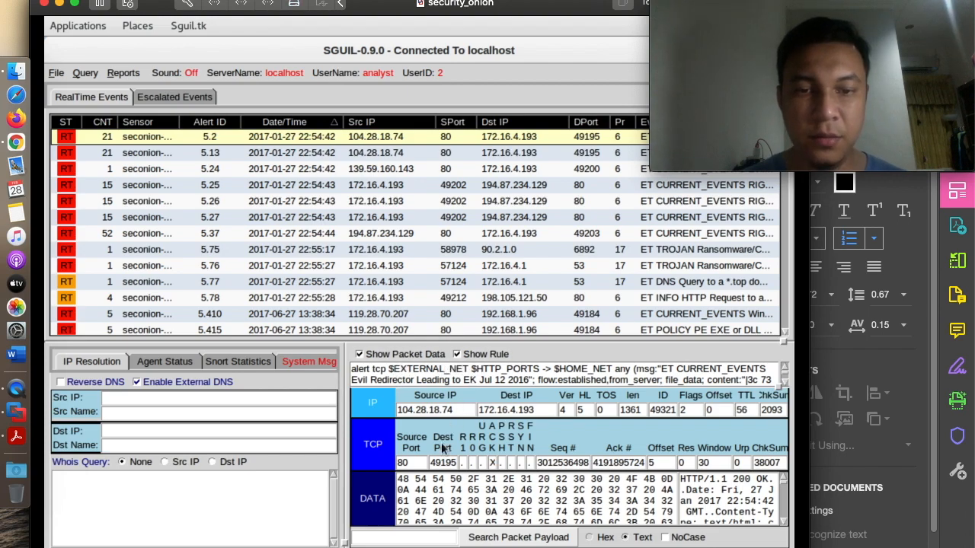
Read the malware family question under instruction b in the lab PDF, and return to alert 5.2's rule in Sguil
{"action": "key", "text": "super+Tab"}
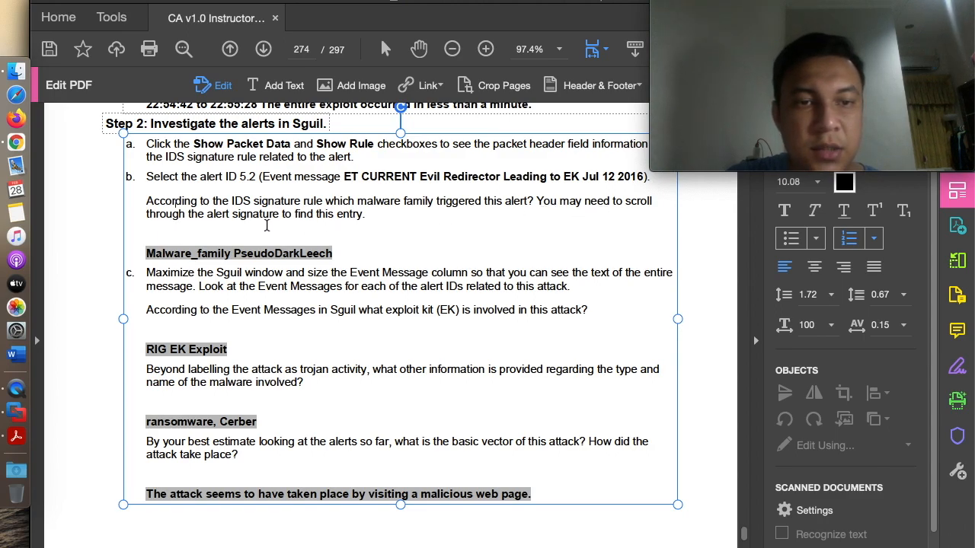
{"action": "key", "text": "super+Tab"}
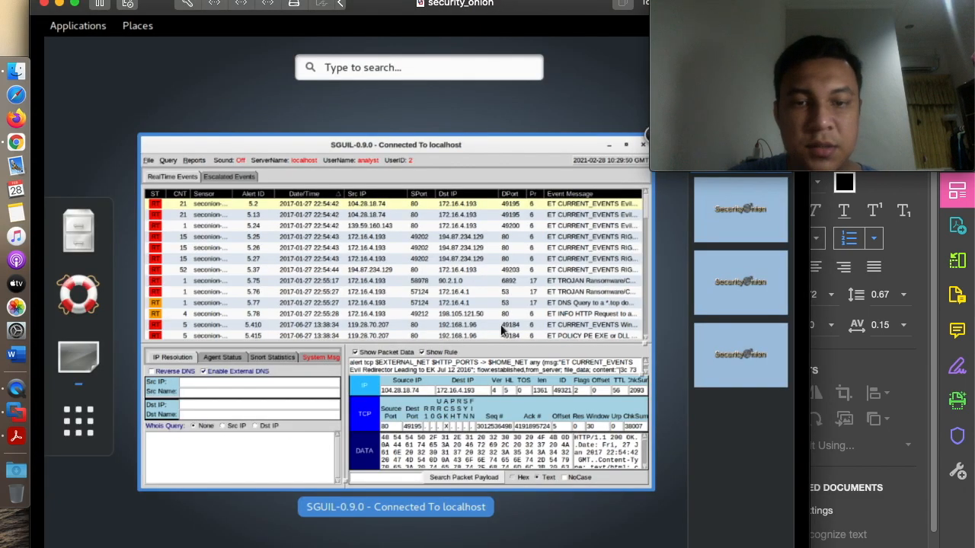
{"action": "left_click", "coordinate": [524, 355]}
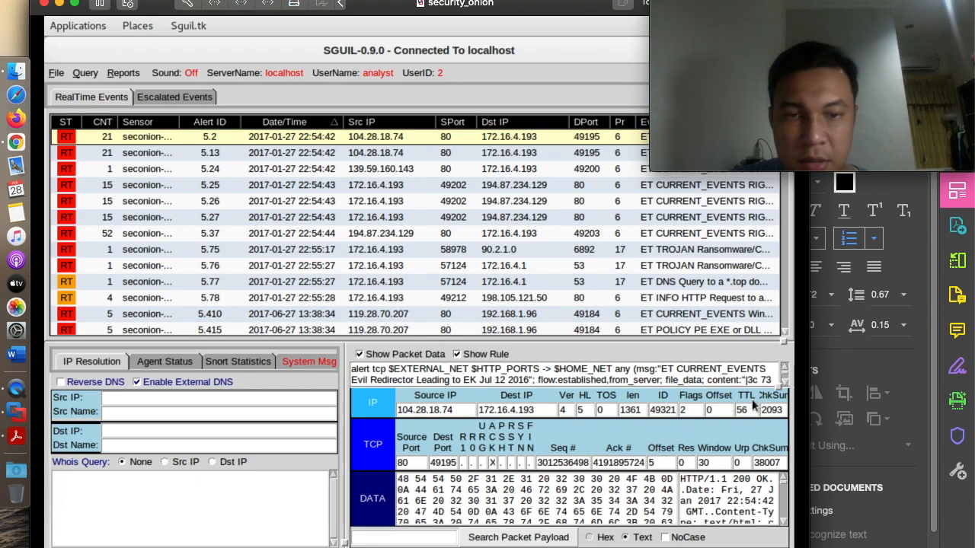
{"action": "left_click", "coordinate": [785, 380]}
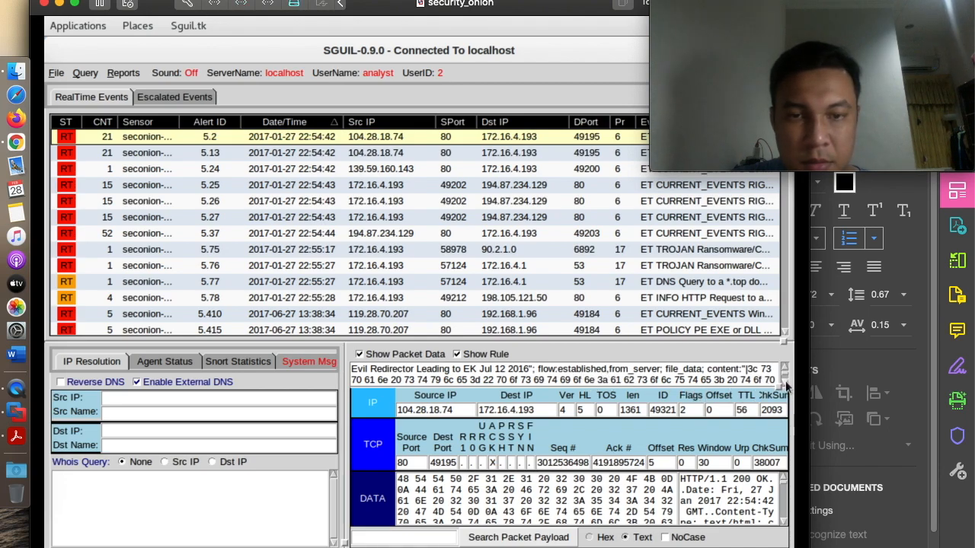
{"action": "key", "text": "super+Tab"}
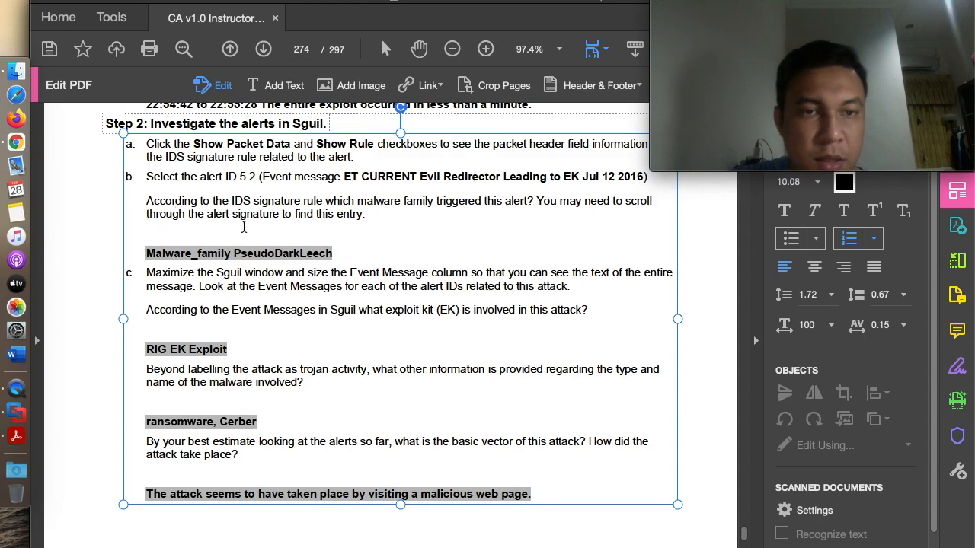
{"action": "key", "text": "super+Tab"}
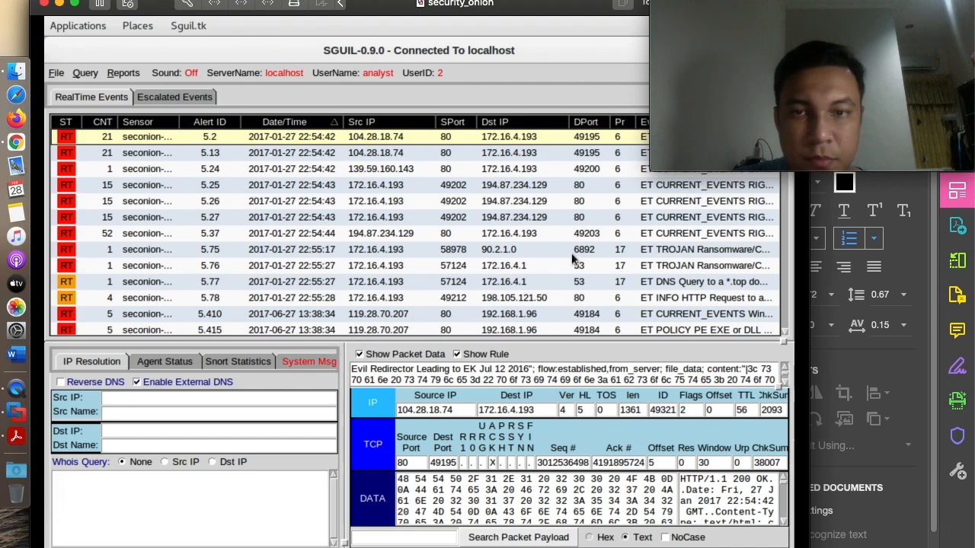
{"action": "left_click_drag", "start_coordinate": [723, 8], "coordinate": [667, 276]}
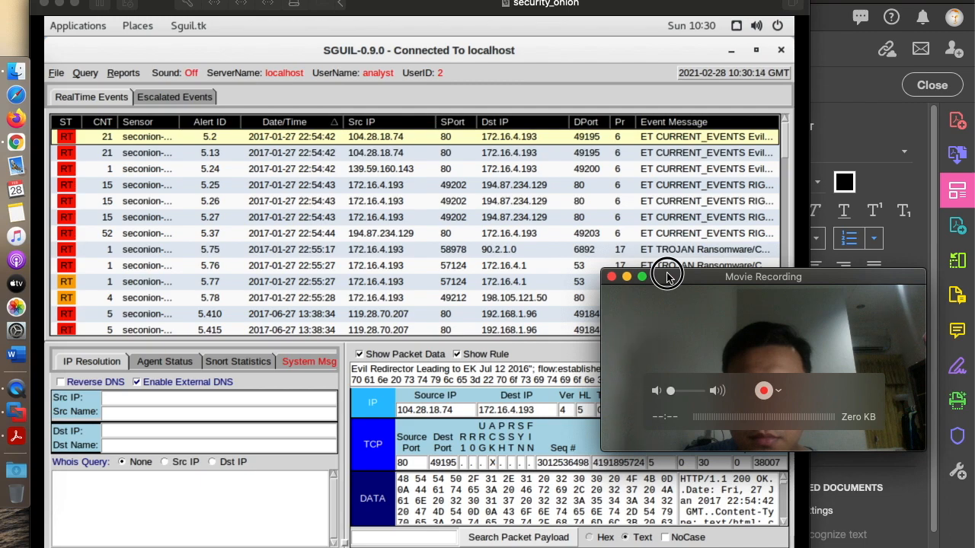
{"action": "left_click_drag", "start_coordinate": [667, 276], "coordinate": [716, 2]}
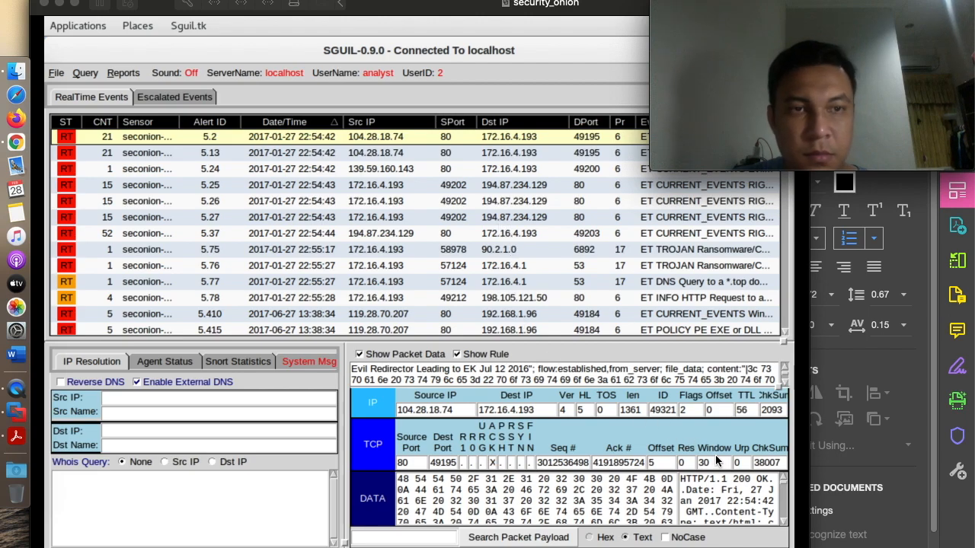
Examine the packet data and the full IDS signature rule of alert 5.2 to find its malware_family entry
{"action": "left_click", "coordinate": [784, 523]}
{"action": "left_click", "coordinate": [783, 524]}
{"action": "left_click", "coordinate": [784, 523]}
{"action": "left_click", "coordinate": [784, 523]}
{"action": "left_click", "coordinate": [785, 384]}
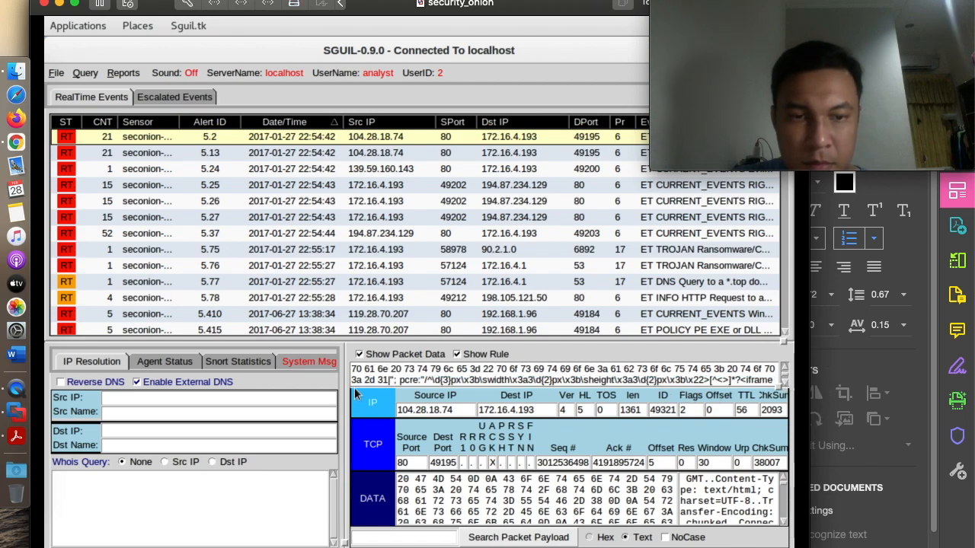
{"action": "left_click", "coordinate": [784, 385]}
{"action": "left_click", "coordinate": [785, 385]}
{"action": "left_click", "coordinate": [785, 385]}
{"action": "left_click", "coordinate": [784, 385]}
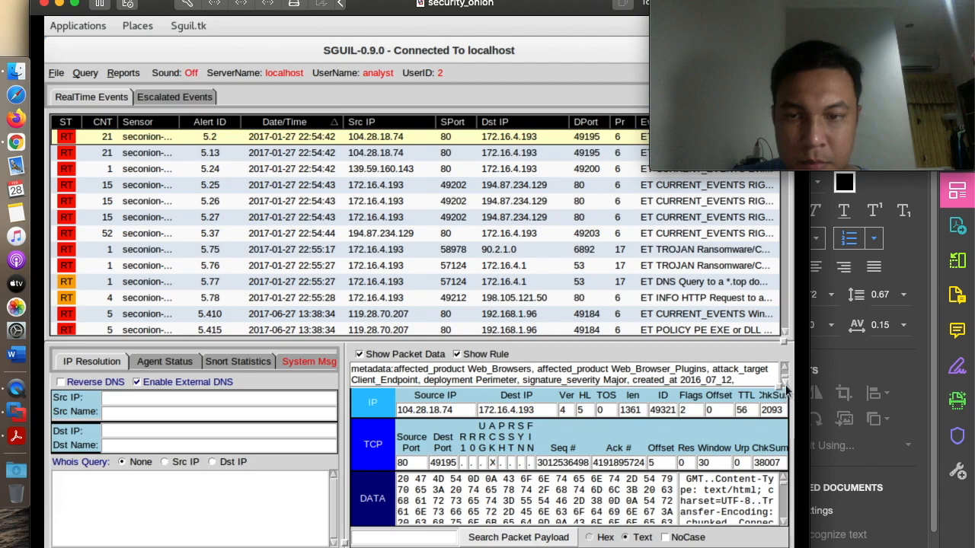
{"action": "left_click", "coordinate": [784, 385]}
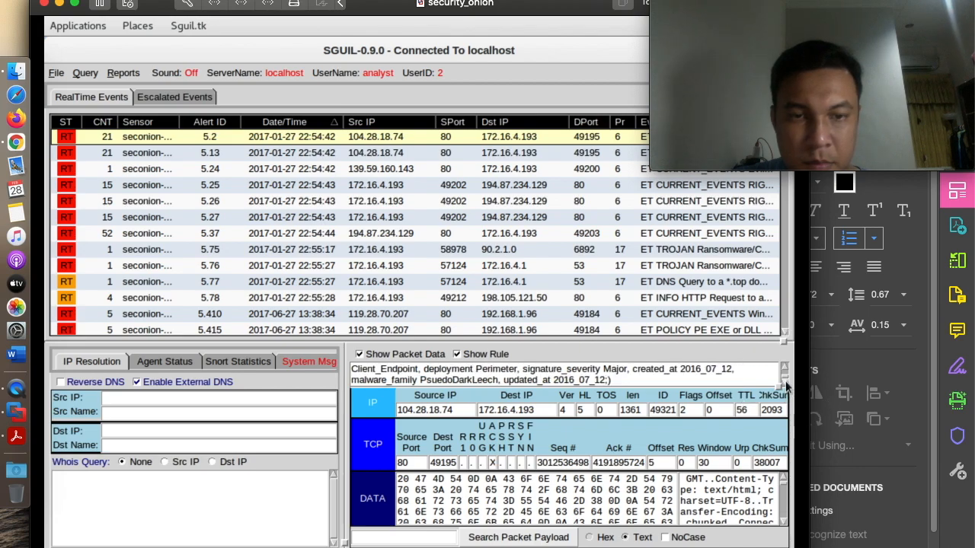
{"action": "left_click", "coordinate": [444, 381]}
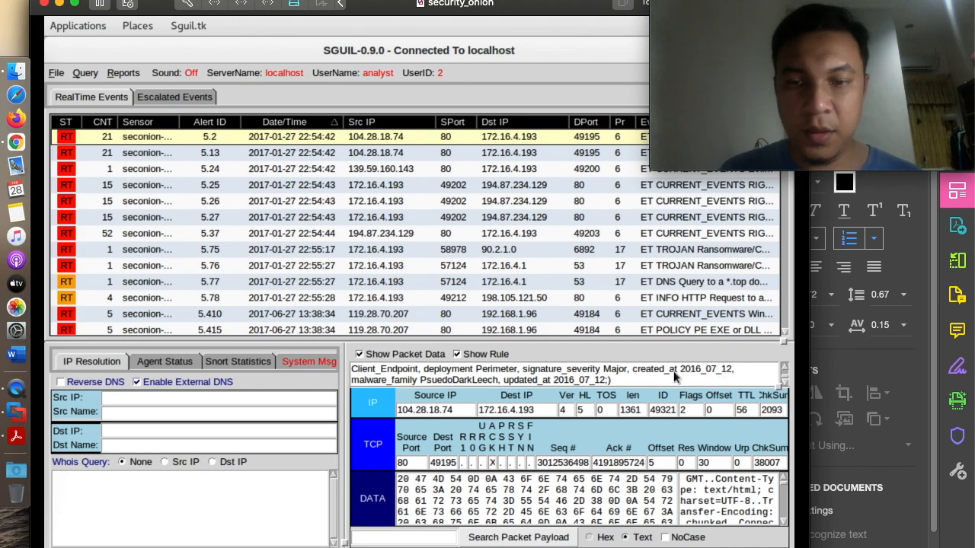
{"action": "left_click", "coordinate": [382, 383]}
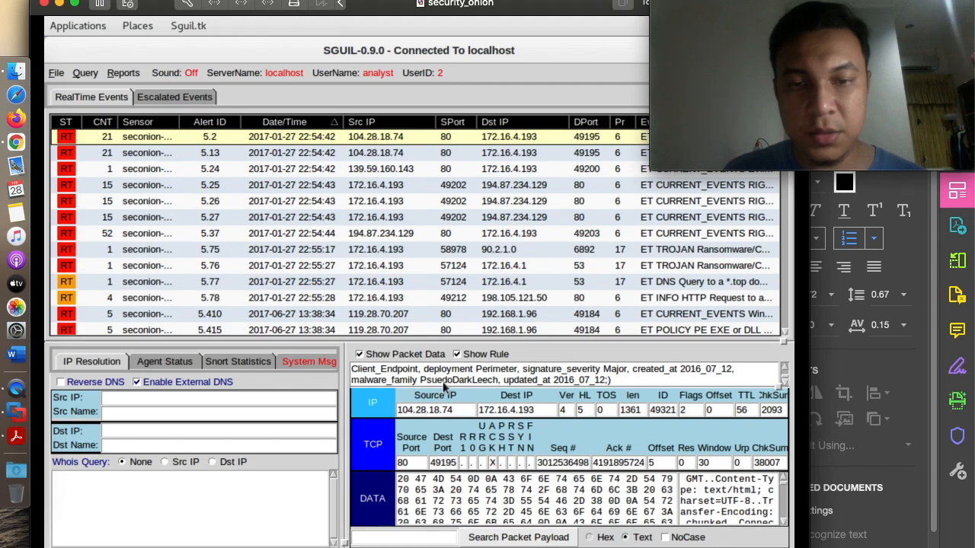
Switch to the lab PDF and replace the placeholder under the malware family question with "PseudoDarkLeech" in red
{"action": "key", "text": "super"}
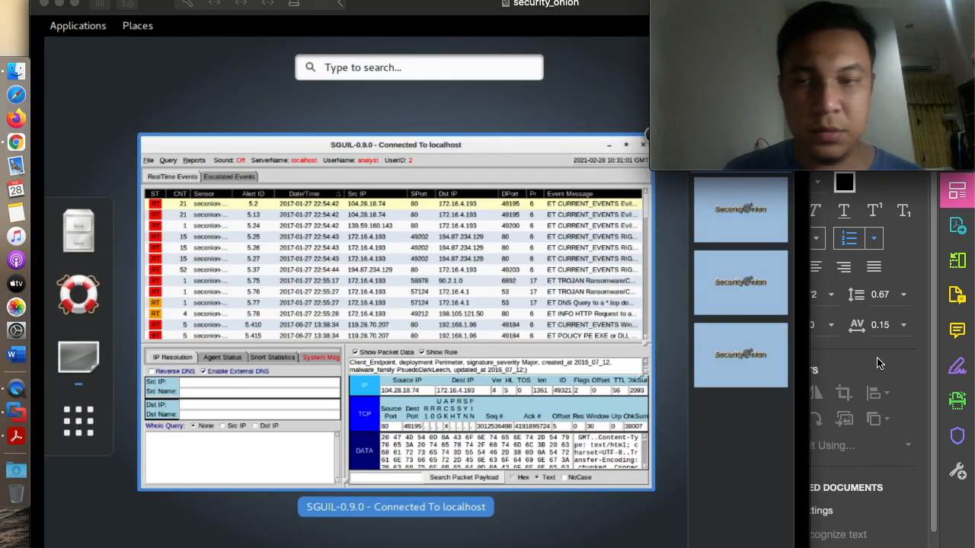
{"action": "left_click", "coordinate": [913, 278]}
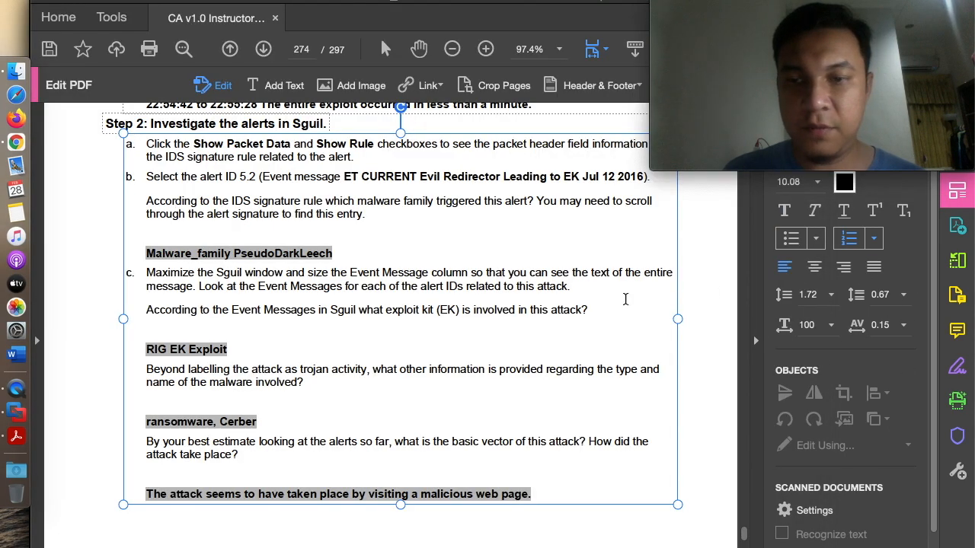
{"action": "left_click", "coordinate": [272, 253]}
{"action": "left_click_drag", "start_coordinate": [379, 254], "coordinate": [121, 244]}
{"action": "left_click", "coordinate": [197, 237]}
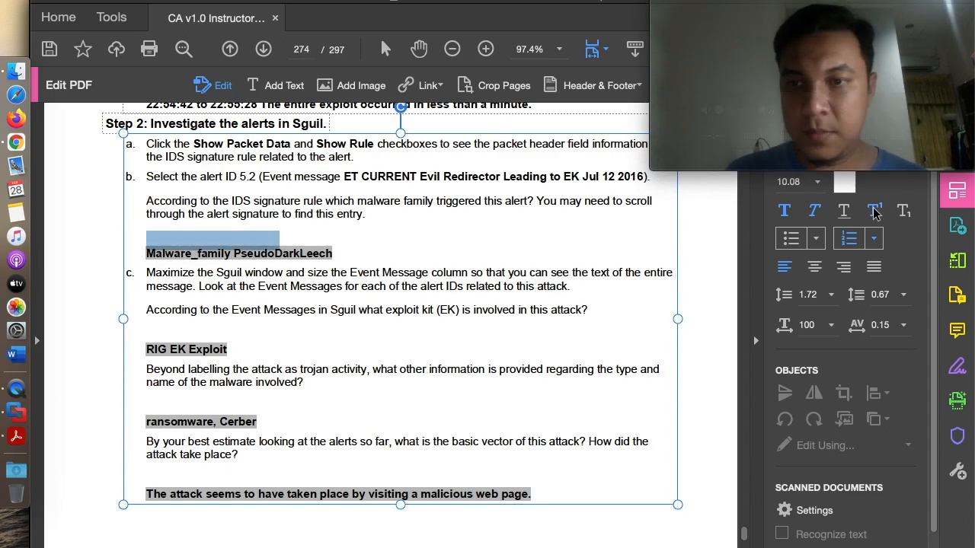
{"action": "key", "text": "BackSpace"}
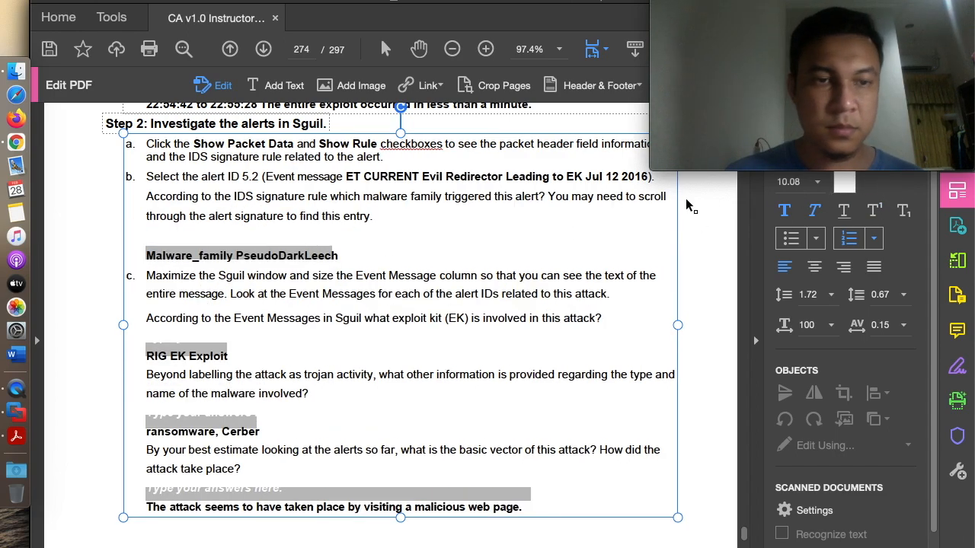
{"action": "left_click", "coordinate": [842, 187]}
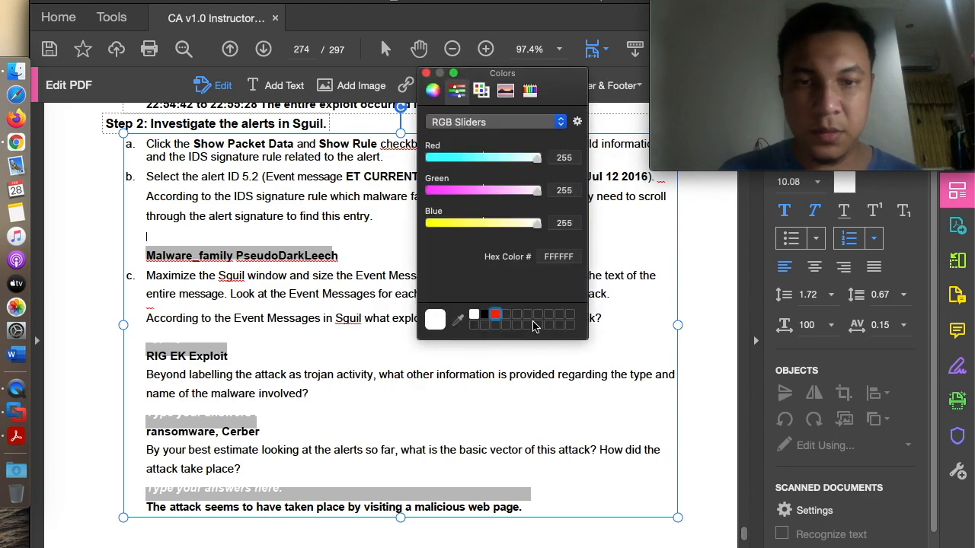
{"action": "left_click", "coordinate": [494, 316]}
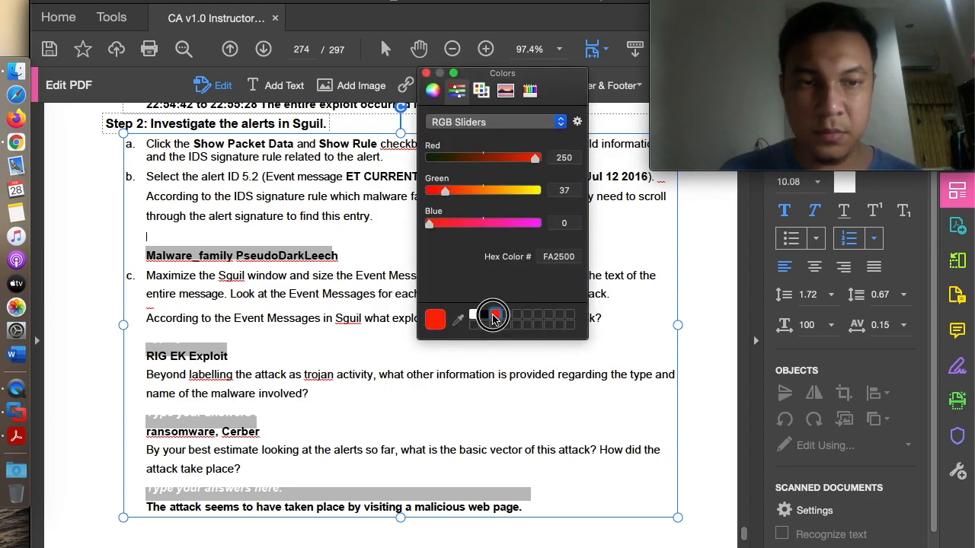
{"action": "left_click", "coordinate": [425, 73]}
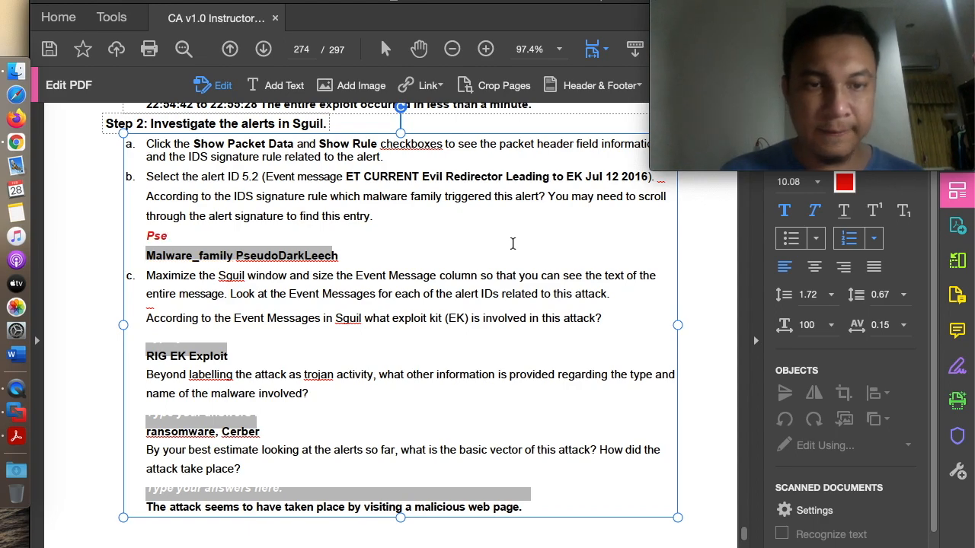
{"action": "type", "text": "arkLeech"}
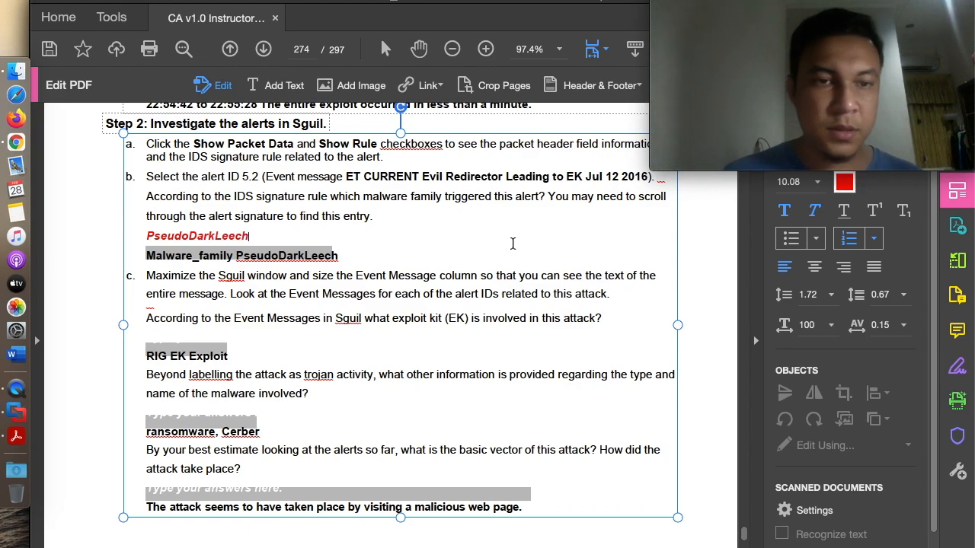
Review the malware family answer and read instruction c with its exploit kit question in the lab PDF
{"action": "scroll", "coordinate": [124, 230], "scroll_direction": "up", "scroll_amount": 1}
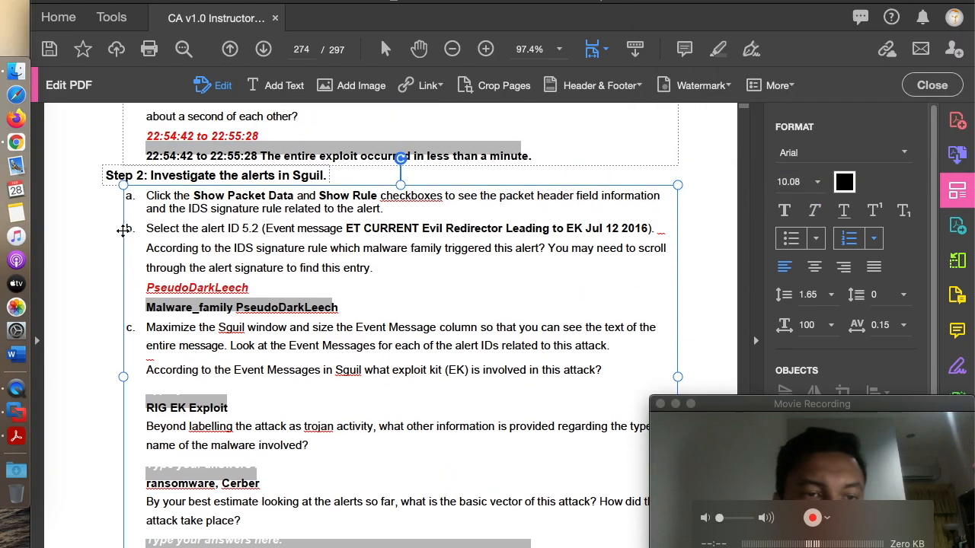
{"action": "scroll", "coordinate": [124, 230], "scroll_direction": "down", "scroll_amount": 3}
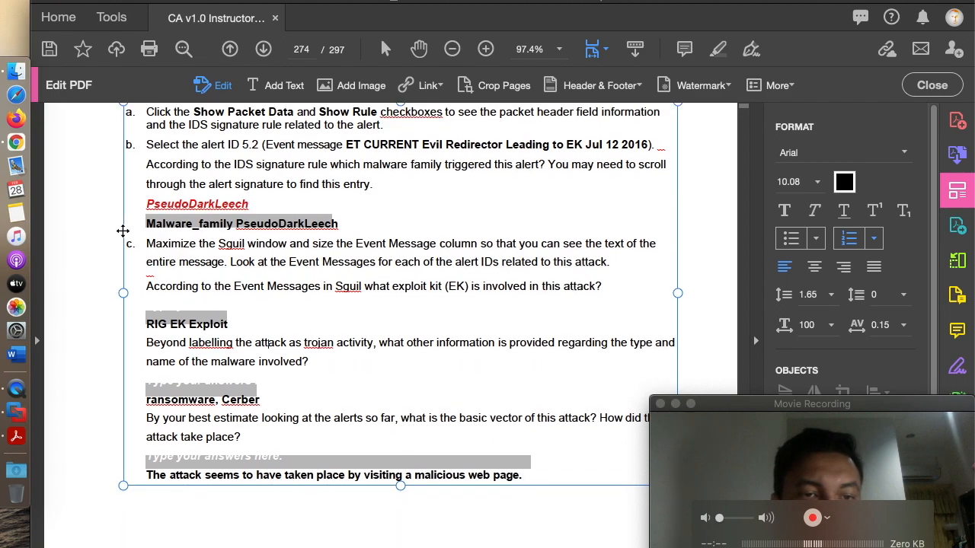
{"action": "scroll", "coordinate": [122, 230], "scroll_direction": "down", "scroll_amount": 1}
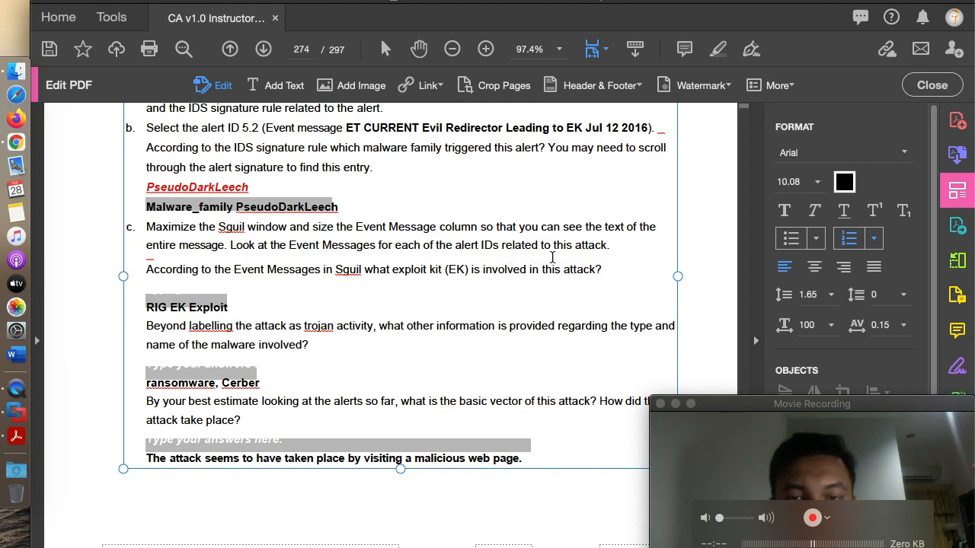
{"action": "left_click_drag", "start_coordinate": [252, 187], "coordinate": [137, 189]}
{"action": "left_click", "coordinate": [433, 208]}
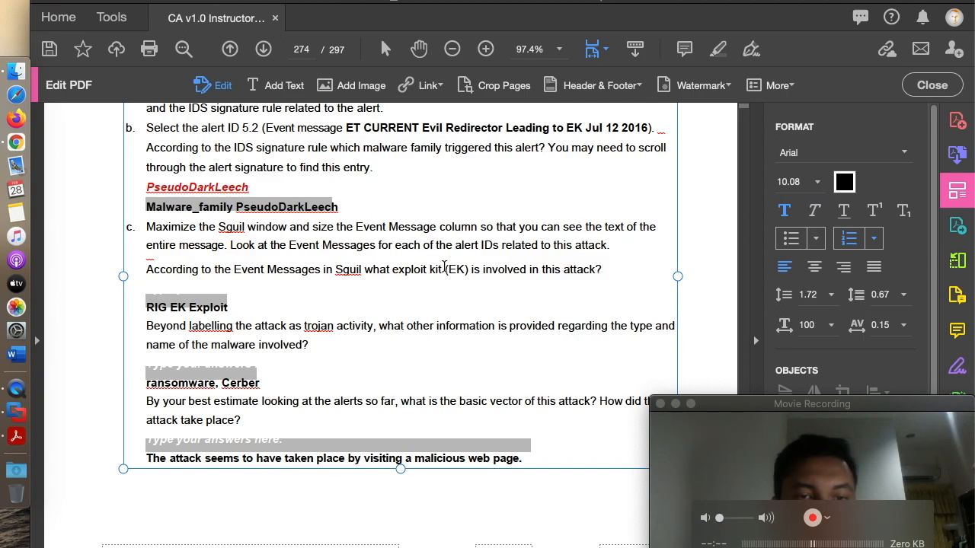
Switch to Sguil and slightly narrow the columns ahead of Event Message to give the messages more room
{"action": "key", "text": "ctrl+Right"}
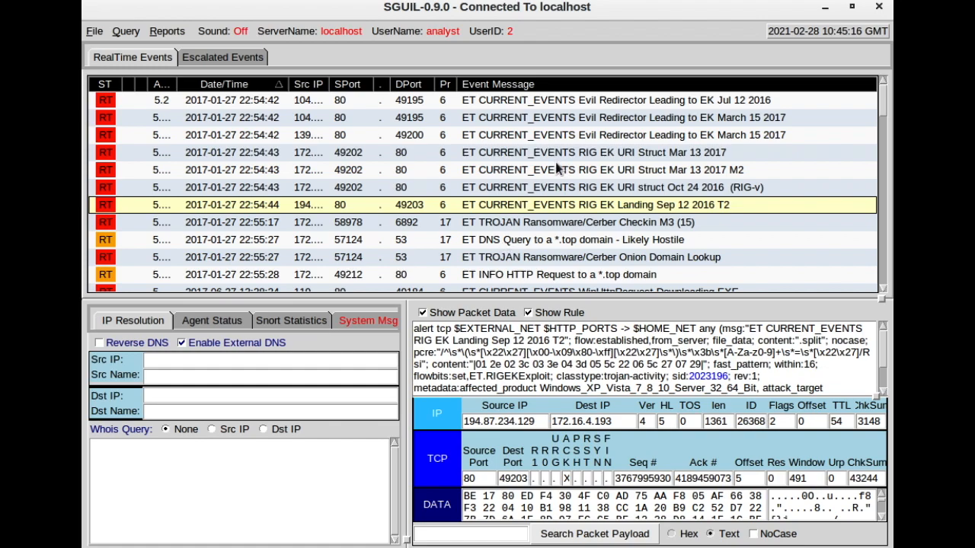
{"action": "key", "text": "ctrl+Left"}
{"action": "left_click_drag", "start_coordinate": [330, 83], "coordinate": [324, 84]}
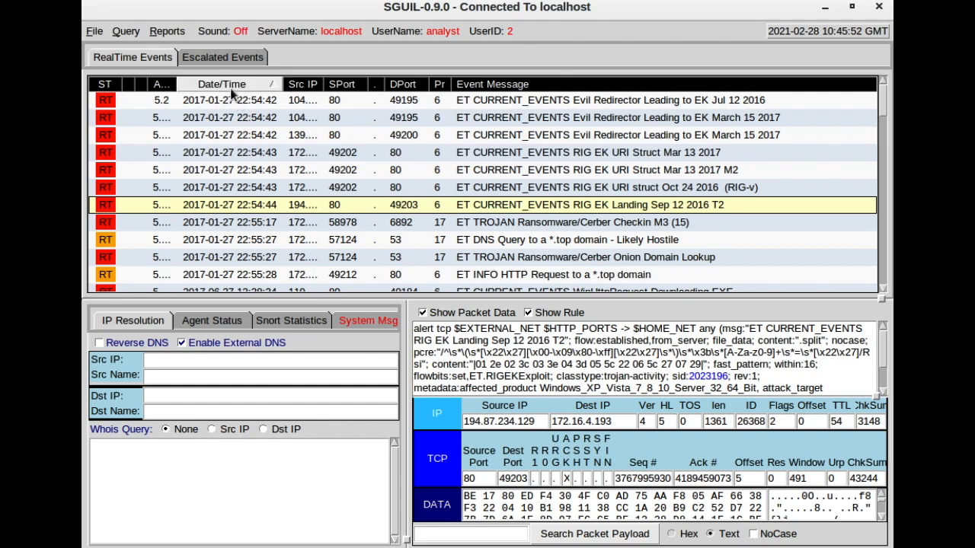
Review the attack's event messages in Sguil, selecting the Evil Redirector, *.top domain, Ransomware/Cerber and RIG EK Landing alerts
{"action": "left_click", "coordinate": [220, 105]}
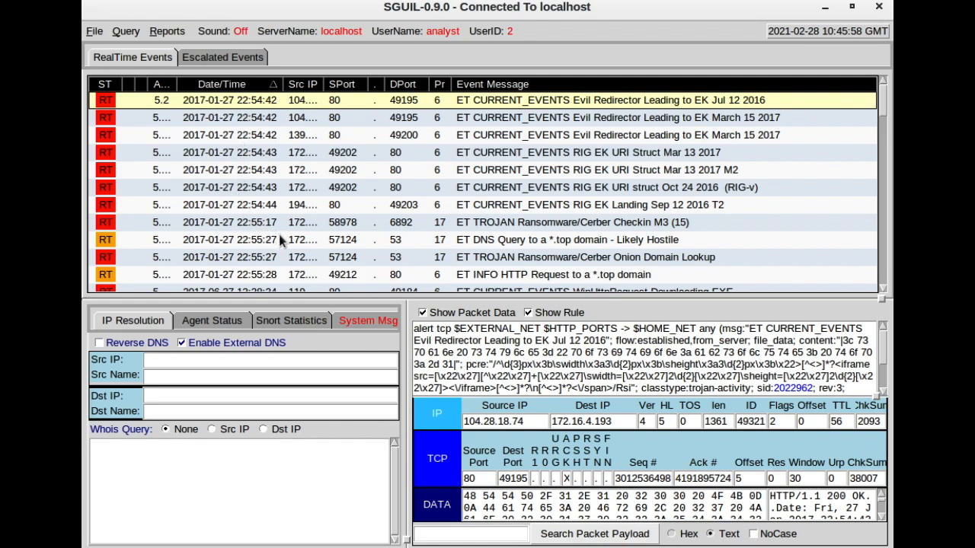
{"action": "left_click", "coordinate": [232, 276]}
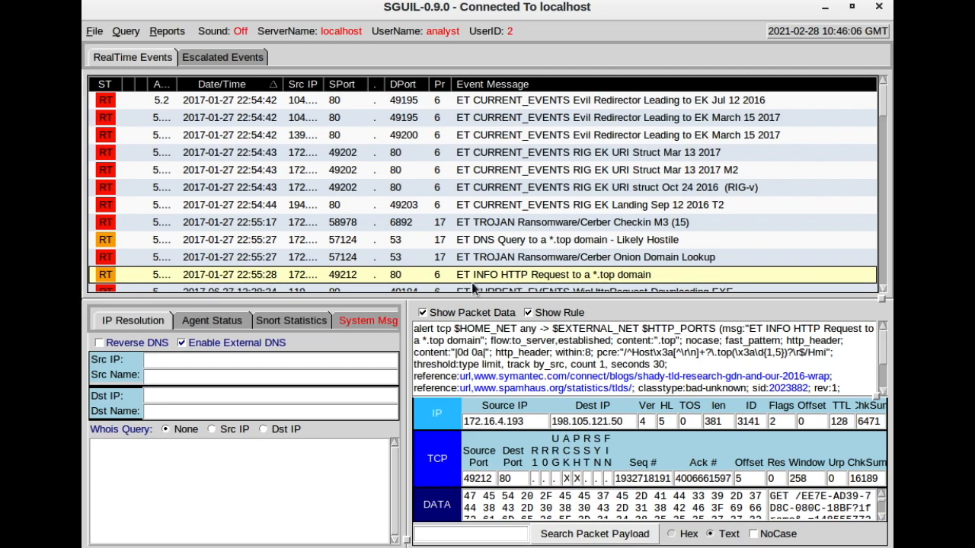
{"action": "left_click", "coordinate": [556, 263]}
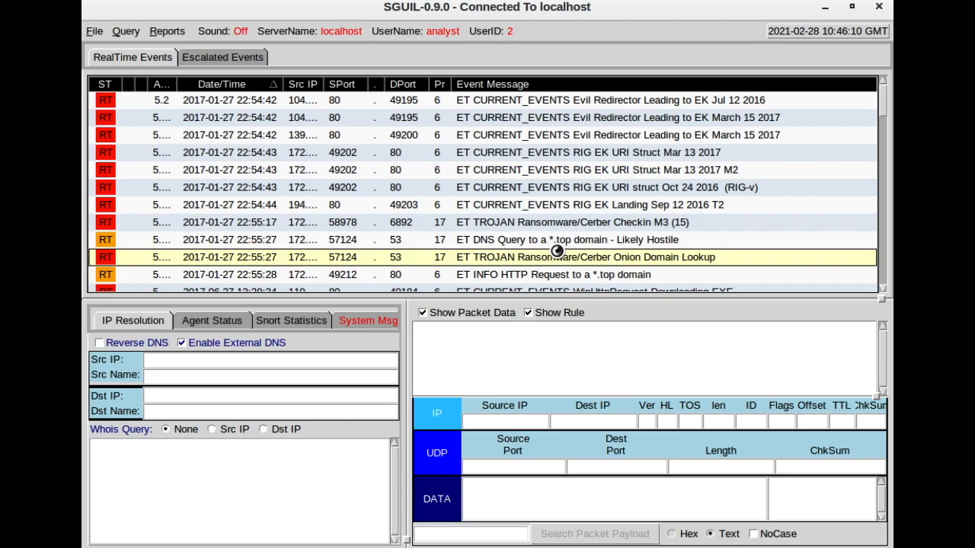
{"action": "left_click", "coordinate": [557, 241]}
{"action": "left_click", "coordinate": [550, 222]}
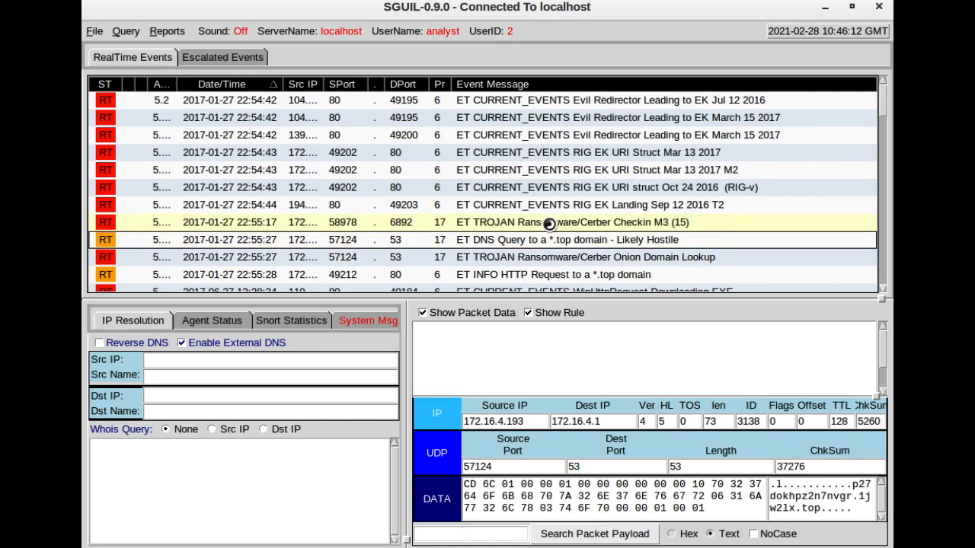
{"action": "left_click", "coordinate": [566, 210]}
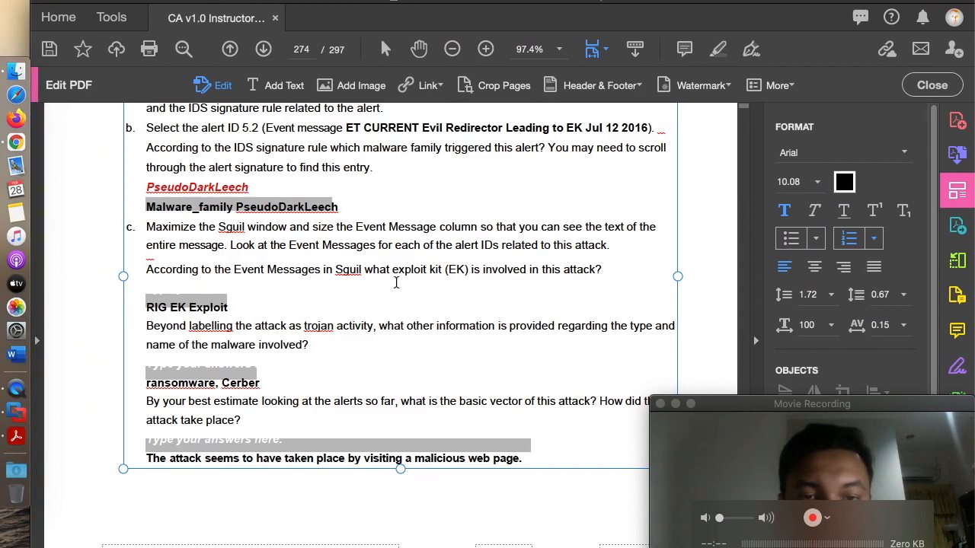
Recheck the alerts in Sguil, and replace the placeholder under the exploit kit question in the lab PDF with "RIG"
{"action": "key", "text": "ctrl+Right"}
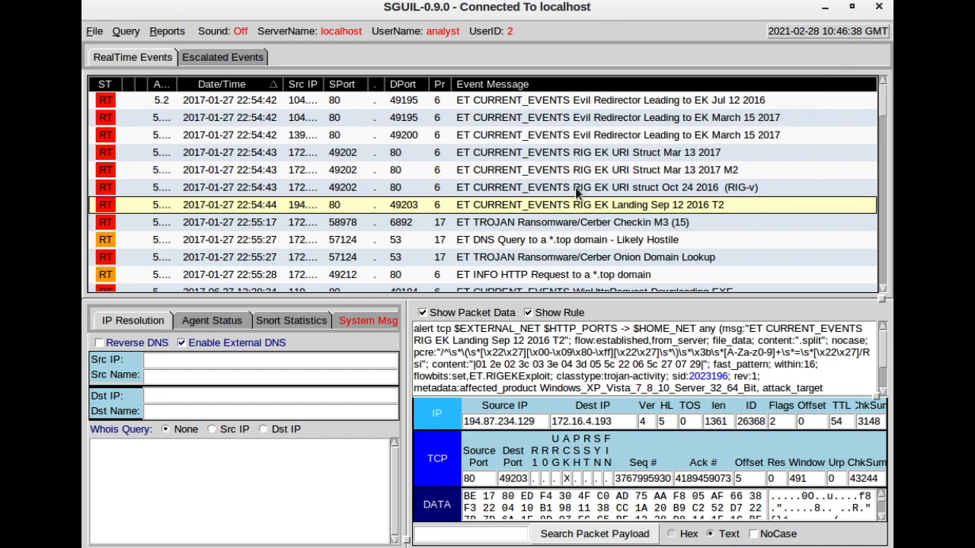
{"action": "key", "text": "ctrl+Left"}
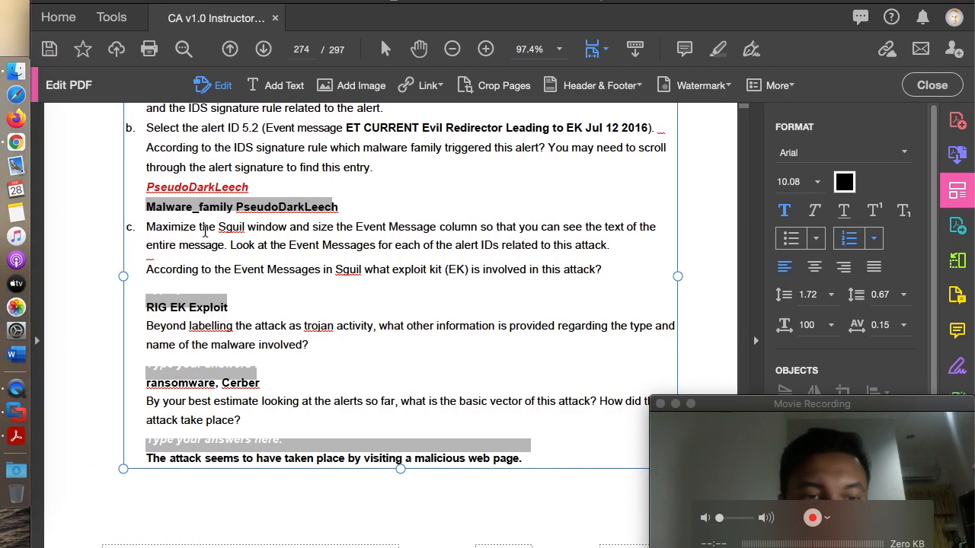
{"action": "left_click", "coordinate": [168, 290]}
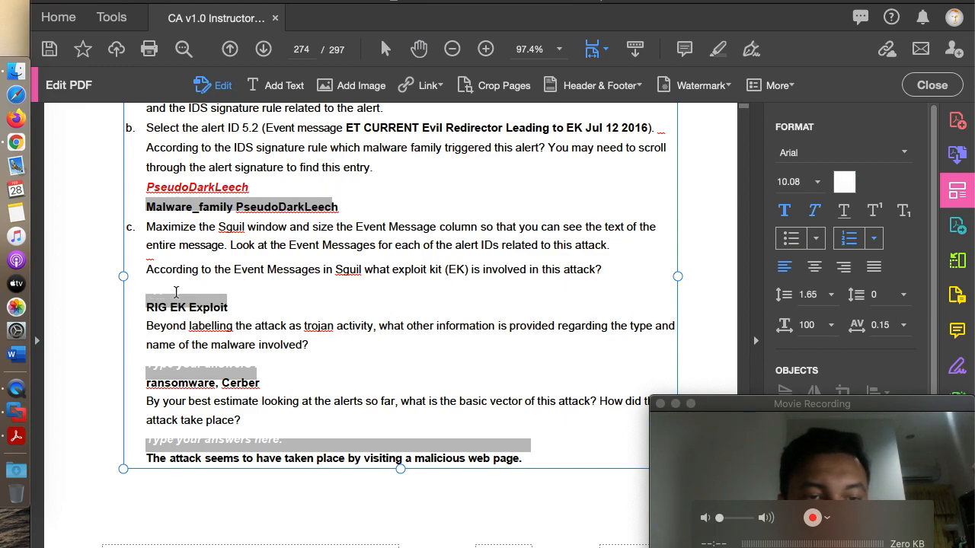
{"action": "left_click_drag", "start_coordinate": [281, 291], "coordinate": [131, 290]}
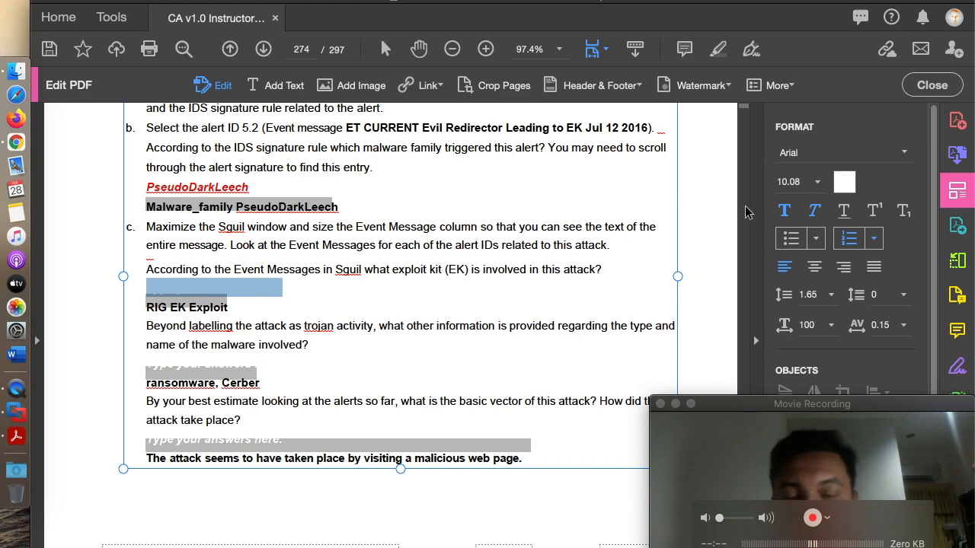
{"action": "type", "text": "RIG"}
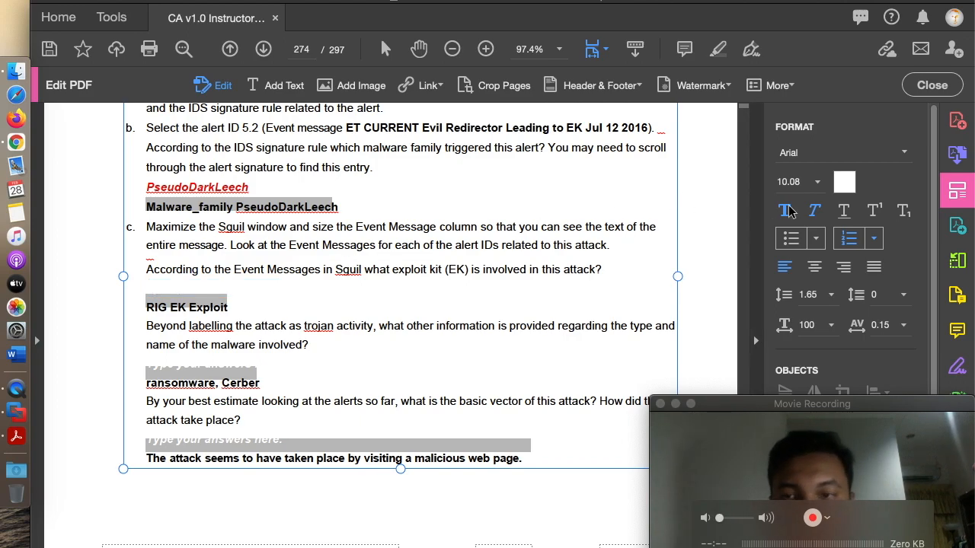
Color the "RIG" answer text under the exploit kit question red
{"action": "left_click", "coordinate": [846, 189]}
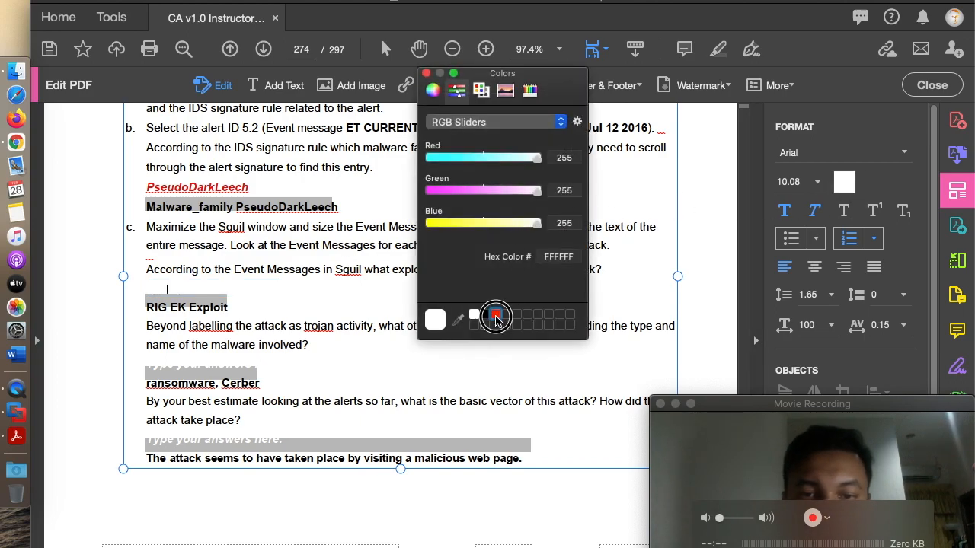
{"action": "left_click", "coordinate": [496, 314]}
{"action": "left_click", "coordinate": [426, 73]}
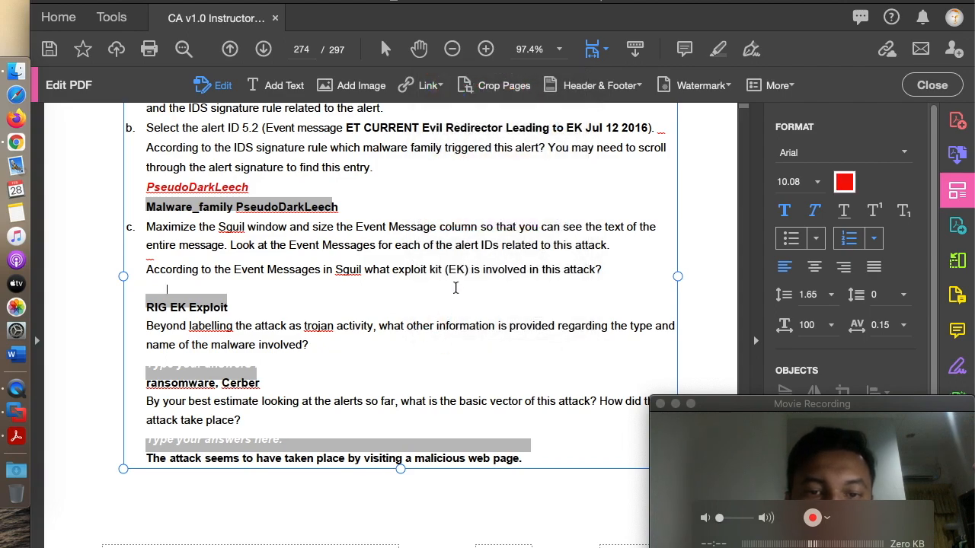
{"action": "key", "text": "ctrl+Right"}
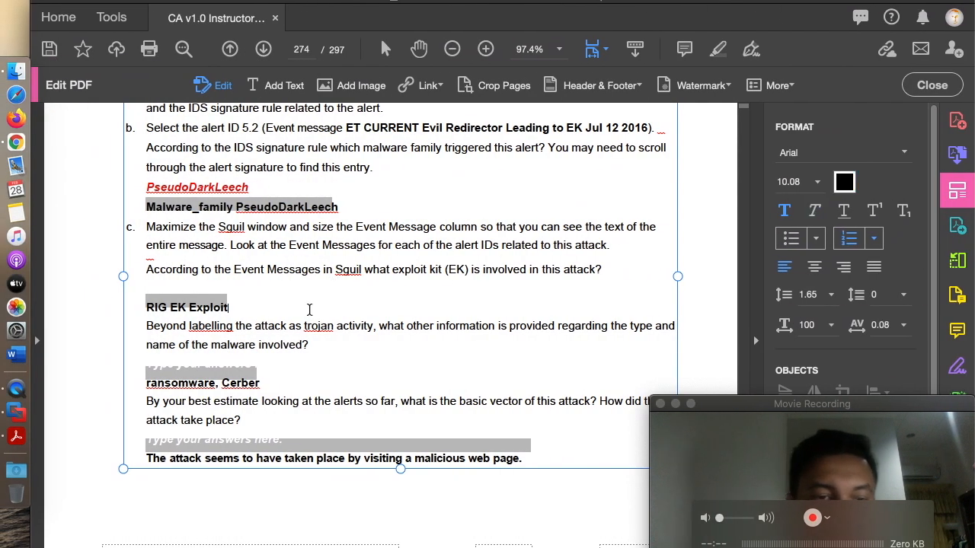
{"action": "left_click", "coordinate": [158, 297]}
{"action": "left_click_drag", "start_coordinate": [158, 298], "coordinate": [135, 285]}
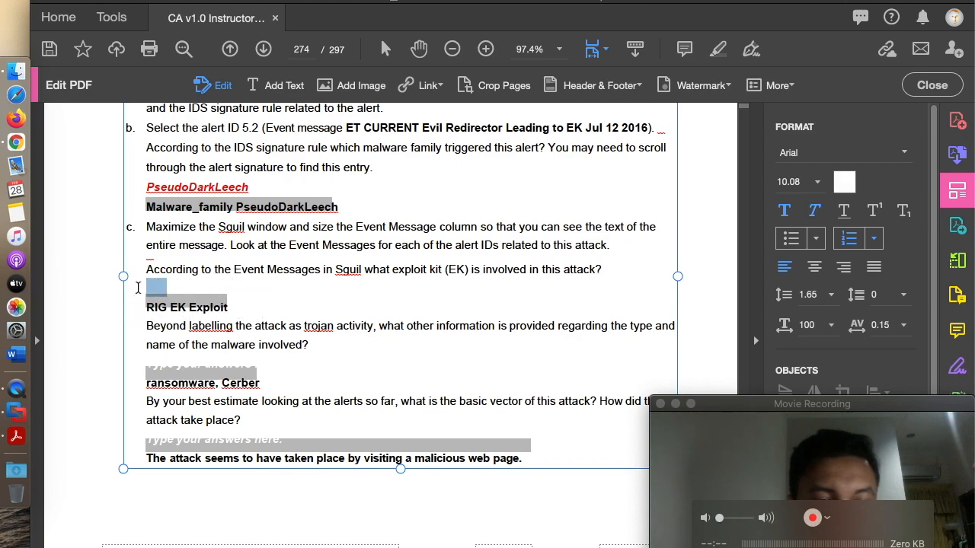
{"action": "left_click", "coordinate": [841, 183]}
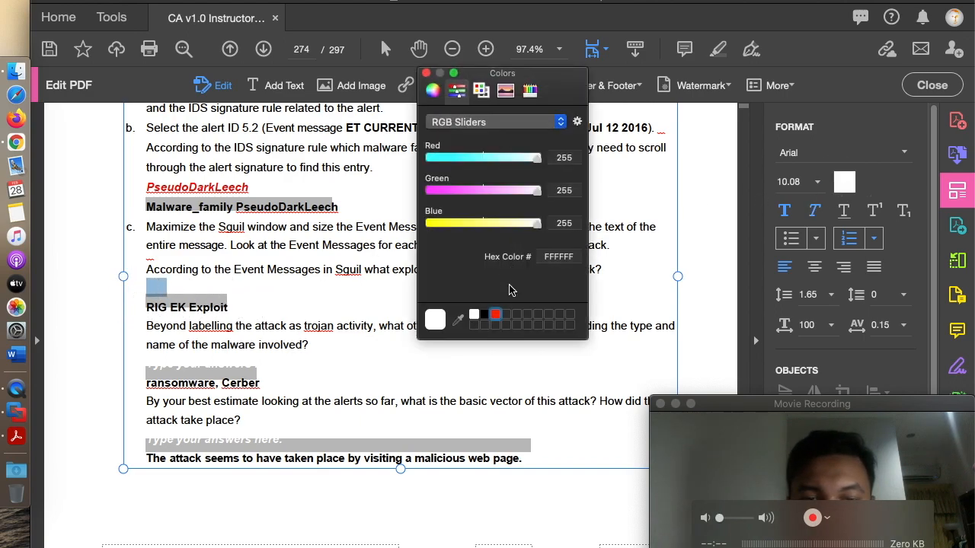
{"action": "left_click", "coordinate": [495, 314]}
{"action": "left_click", "coordinate": [426, 73]}
Look through Sguil for the malware type and name, selecting the Ransomware/Cerber Checkin M3 (15) and Ransomware/Cerber Onion Domain Lookup alerts
{"action": "left_click", "coordinate": [217, 356]}
{"action": "left_click", "coordinate": [405, 364]}
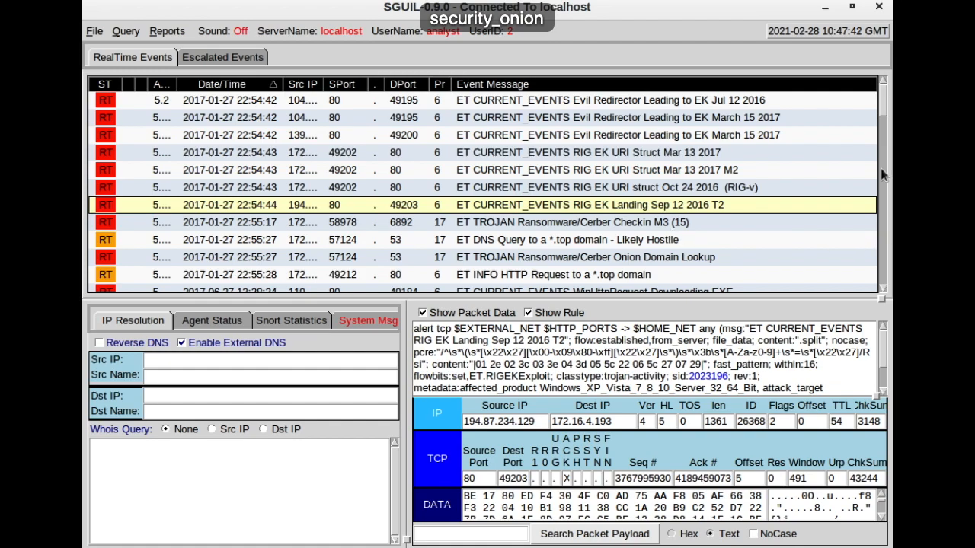
{"action": "left_click", "coordinate": [883, 289]}
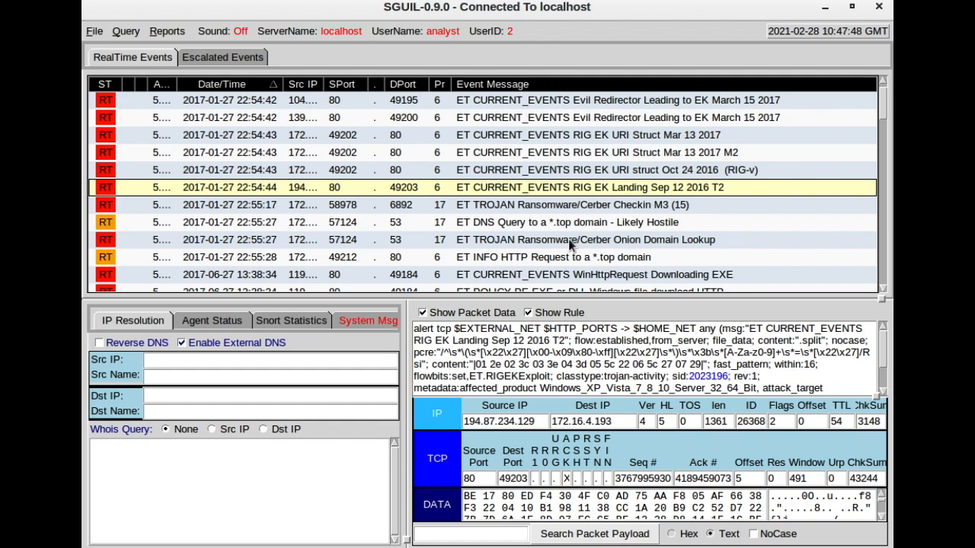
{"action": "key", "text": "ctrl+Left"}
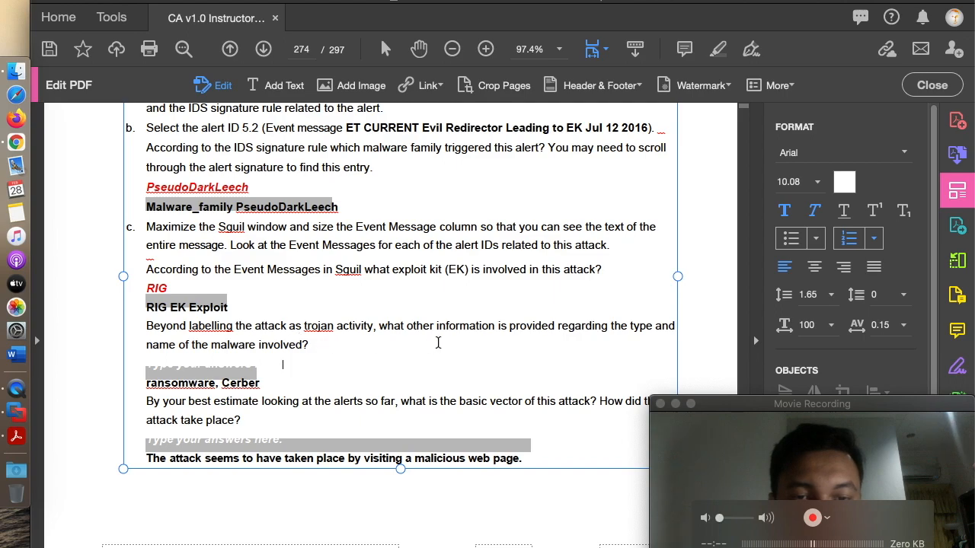
{"action": "key", "text": "ctrl+Right"}
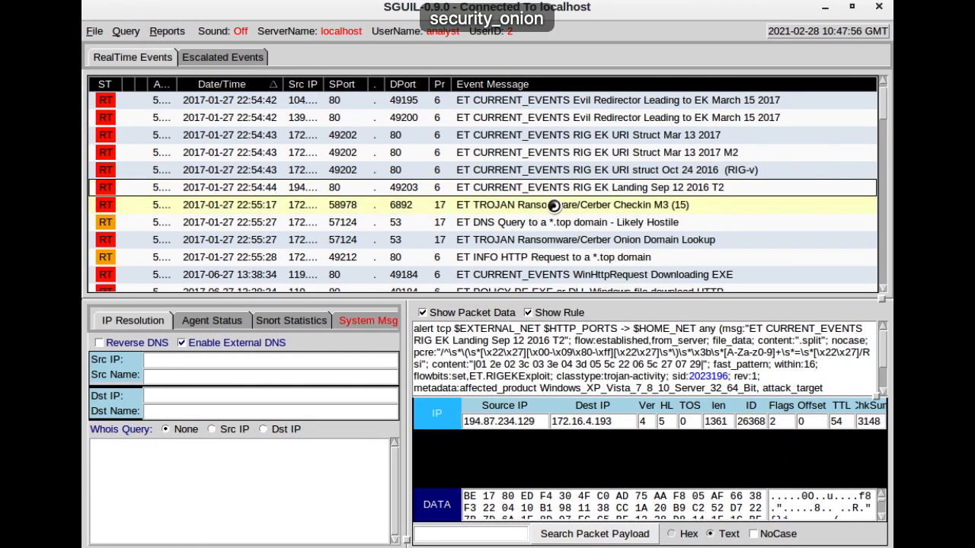
{"action": "left_click", "coordinate": [509, 206]}
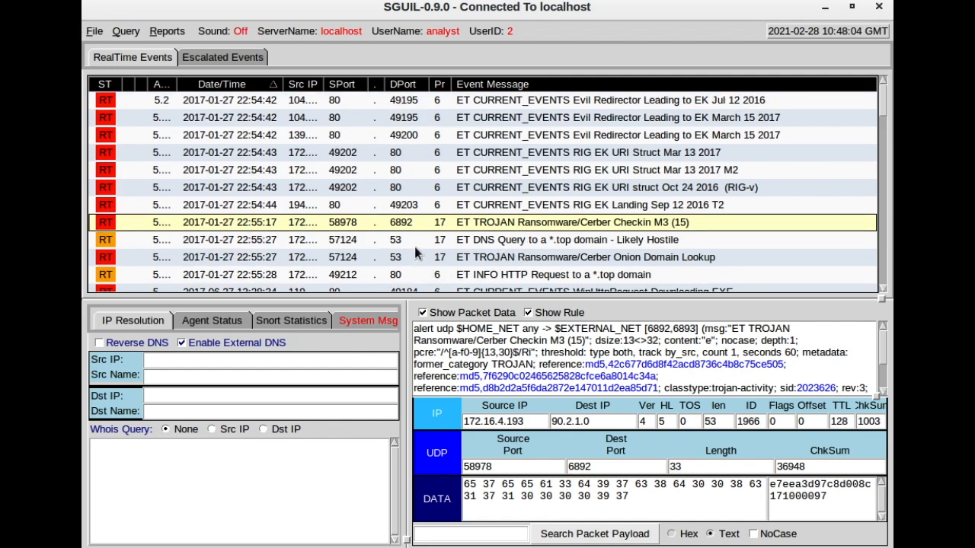
{"action": "left_click", "coordinate": [468, 259]}
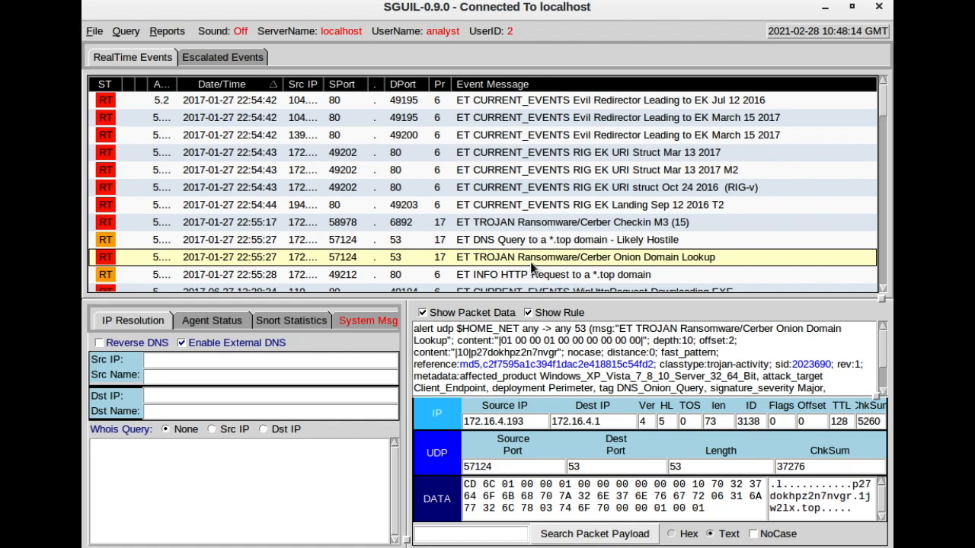
Reread the malware type question in the PDF and compare Sguil's "DNS Query to a *.top domain" alert with the Ransomware/Cerber Checkin alert
{"action": "key", "text": "ctrl+Left"}
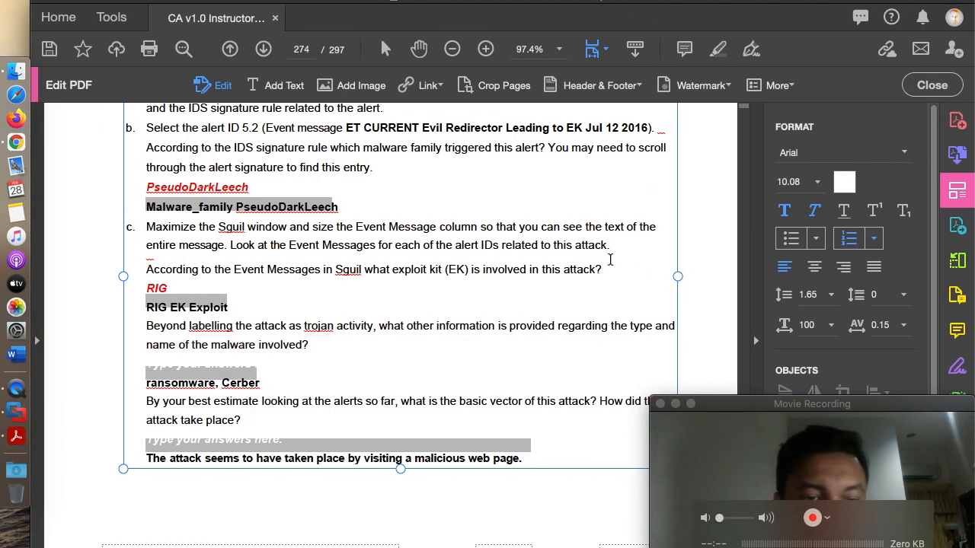
{"action": "key", "text": "ctrl+Right"}
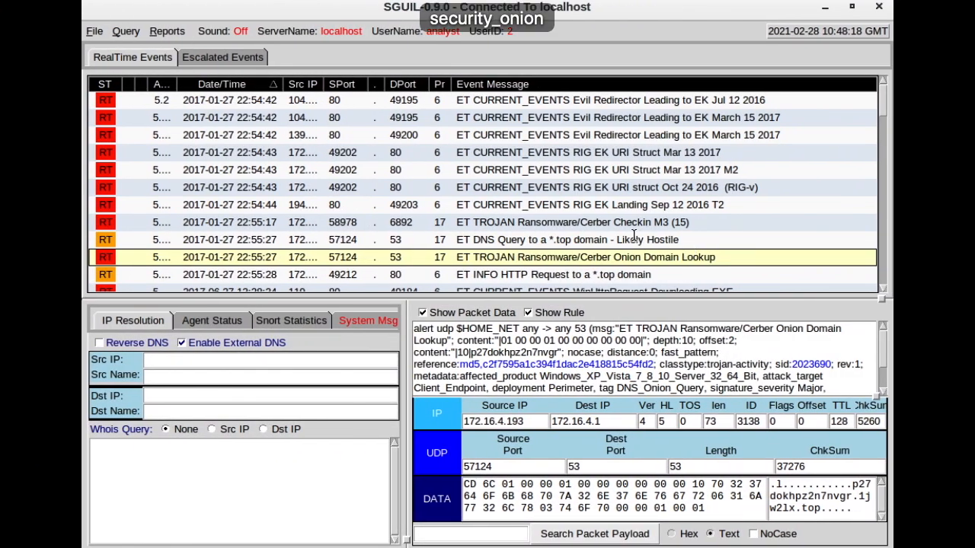
{"action": "left_click", "coordinate": [666, 240]}
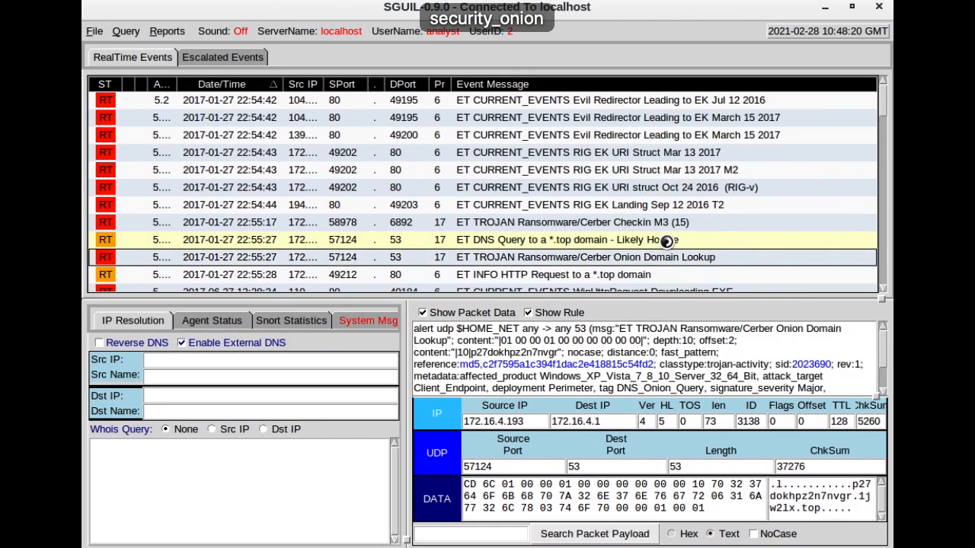
{"action": "left_click_drag", "start_coordinate": [882, 106], "coordinate": [881, 110]}
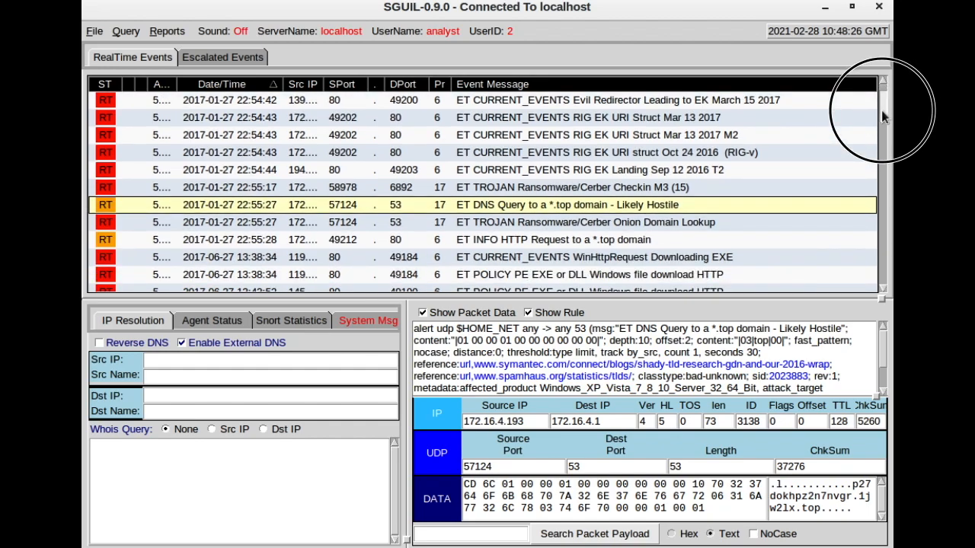
{"action": "left_click_drag", "start_coordinate": [881, 111], "coordinate": [882, 88]}
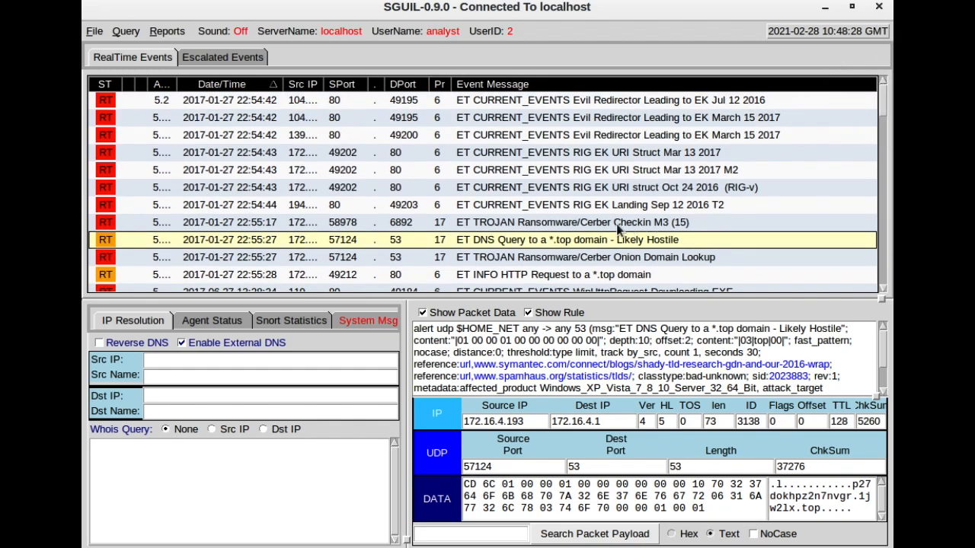
{"action": "left_click", "coordinate": [585, 226]}
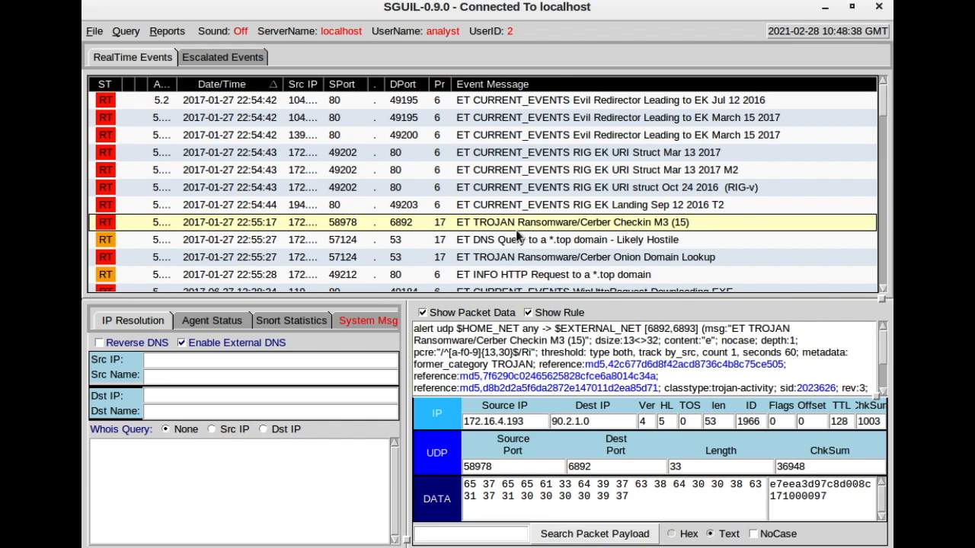
Switch to the lab PDF and replace the placeholder under the malware type and name question with "ransomware, cerber checkin"
{"action": "key", "text": "ctrl+Left"}
{"action": "left_click", "coordinate": [294, 390]}
{"action": "left_click_drag", "start_coordinate": [282, 363], "coordinate": [137, 358]}
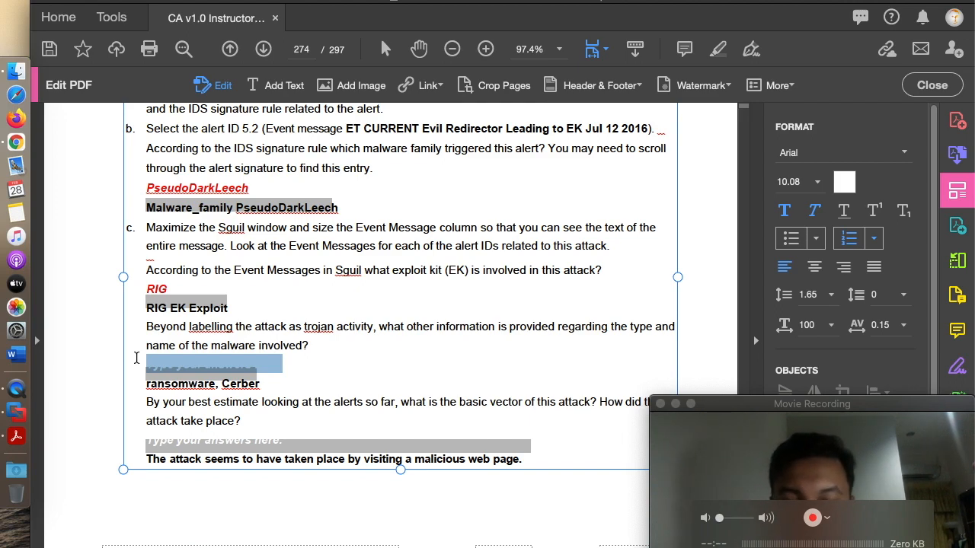
{"action": "key", "text": "BackSpace"}
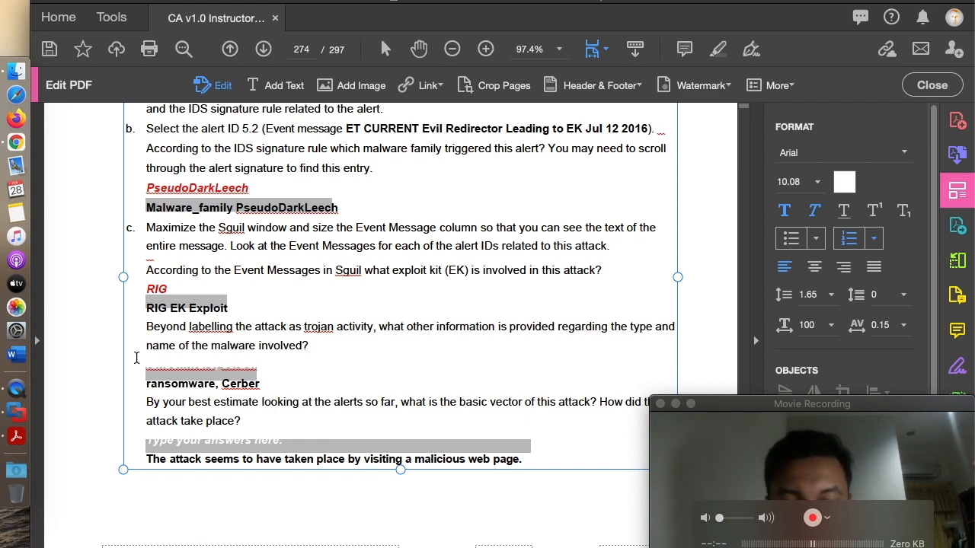
Color the "ransomware, cerber checkin" answer text red
{"action": "left_click_drag", "start_coordinate": [336, 368], "coordinate": [79, 371]}
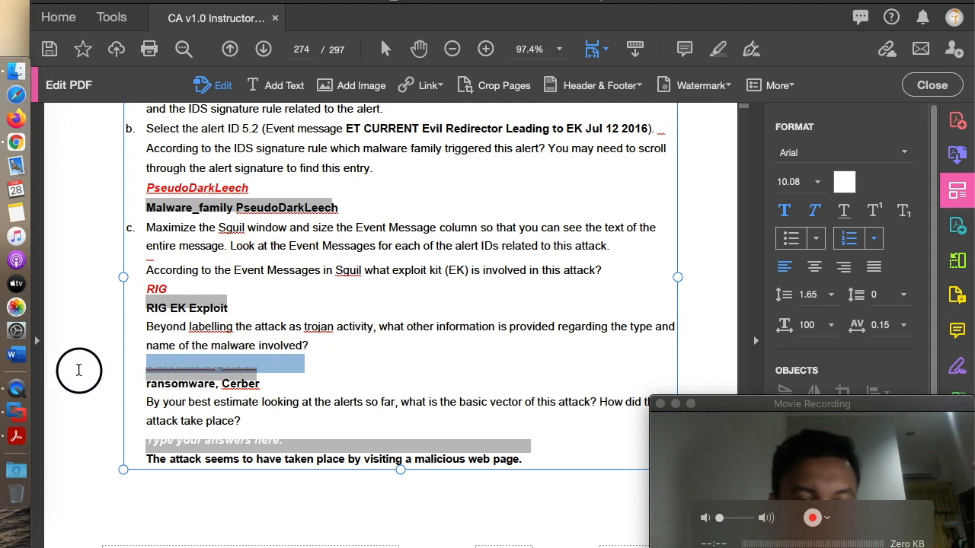
{"action": "left_click", "coordinate": [844, 182]}
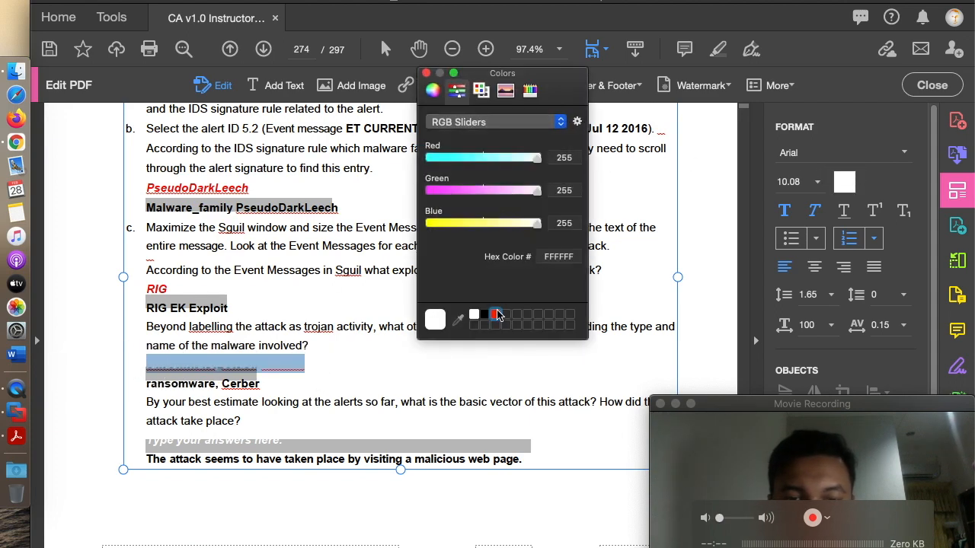
{"action": "left_click", "coordinate": [496, 314]}
{"action": "left_click", "coordinate": [426, 73]}
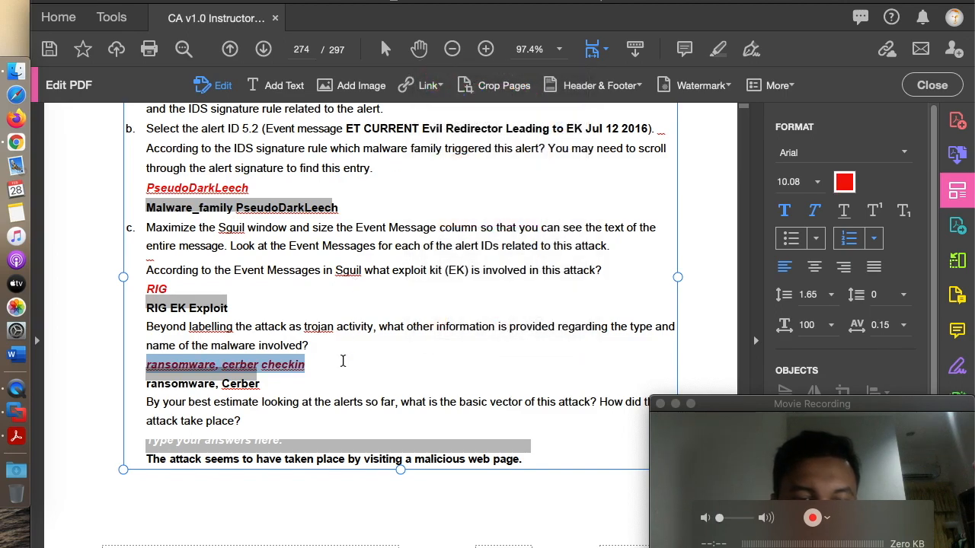
{"action": "left_click", "coordinate": [371, 361]}
Read the question about the basic vector of the attack and select the answer placeholder beneath it
{"action": "scroll", "coordinate": [229, 366], "scroll_direction": "down", "scroll_amount": 2}
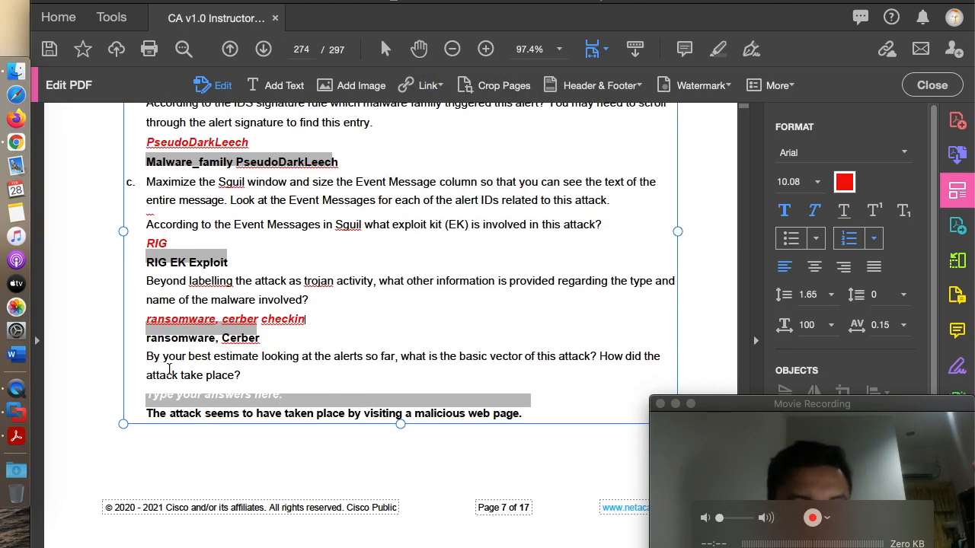
{"action": "scroll", "coordinate": [183, 374], "scroll_direction": "down", "scroll_amount": 5}
{"action": "scroll", "coordinate": [191, 379], "scroll_direction": "up", "scroll_amount": 3}
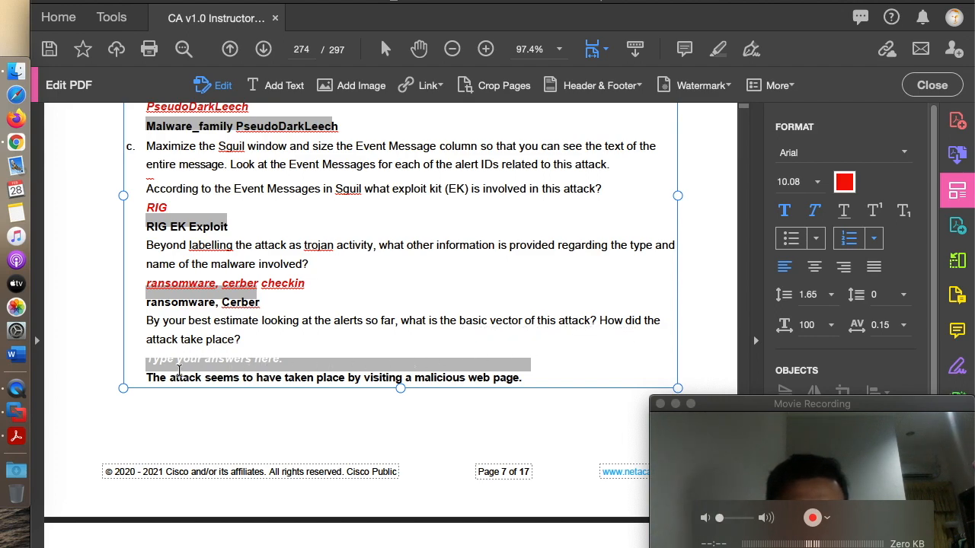
{"action": "left_click_drag", "start_coordinate": [324, 362], "coordinate": [128, 352]}
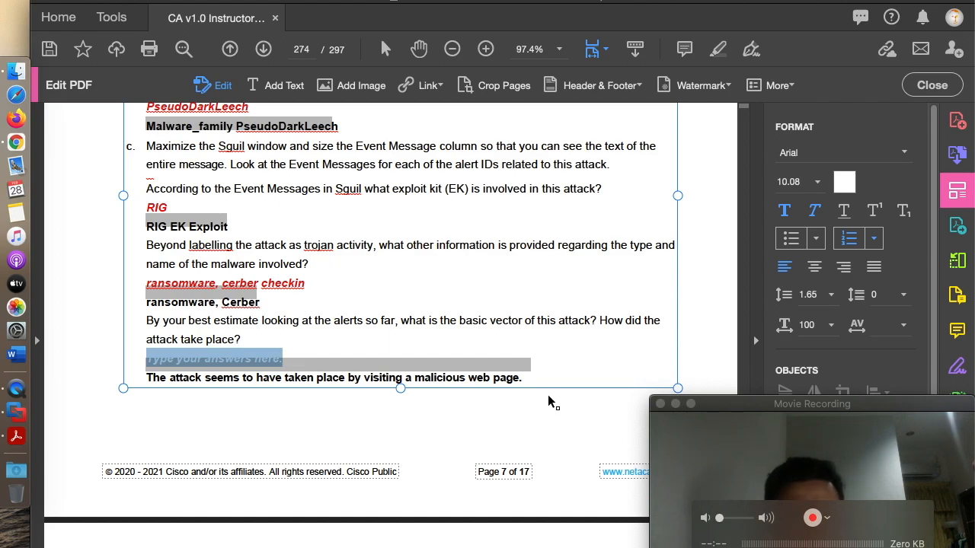
Examine the January 27th alerts in Sguil, including "ET INFO HTTP Request to a *.top domain", for clues about the attack vector
{"action": "key", "text": "ctrl+Right"}
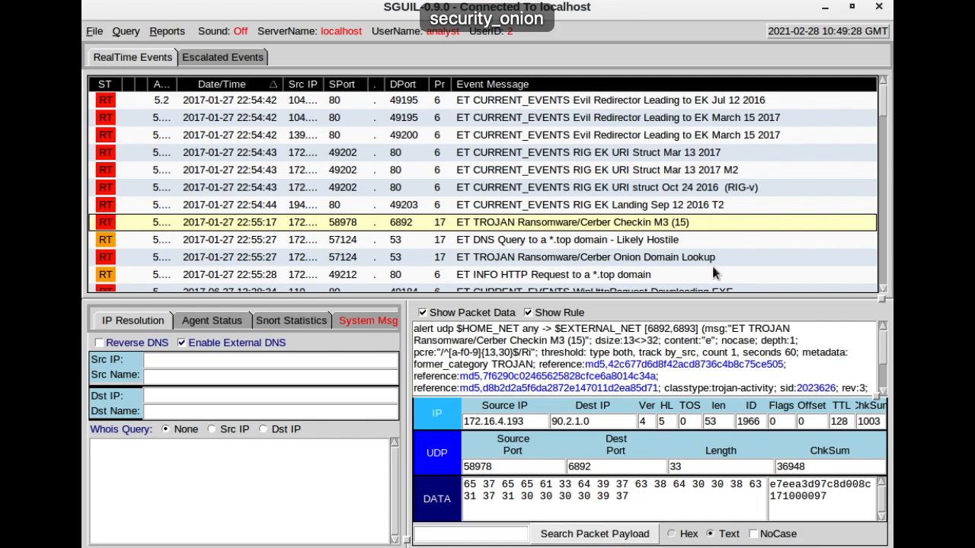
{"action": "key", "text": "ctrl+Left"}
{"action": "key", "text": "ctrl+Right"}
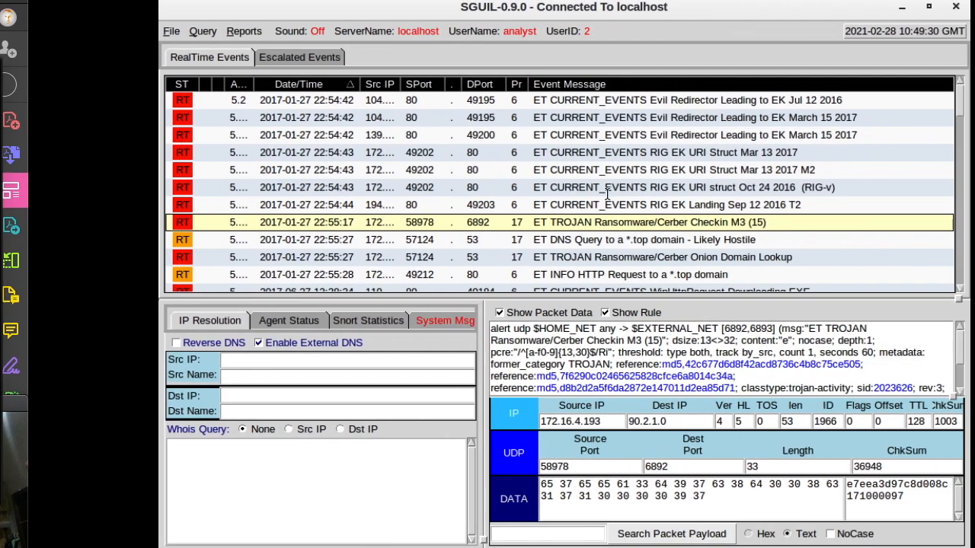
{"action": "left_click", "coordinate": [500, 275]}
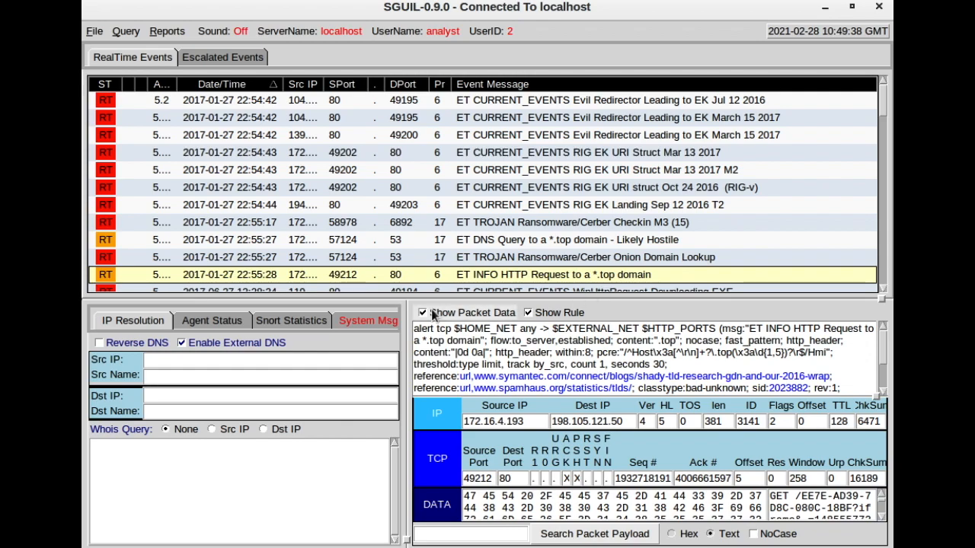
{"action": "key", "text": "ctrl+Left"}
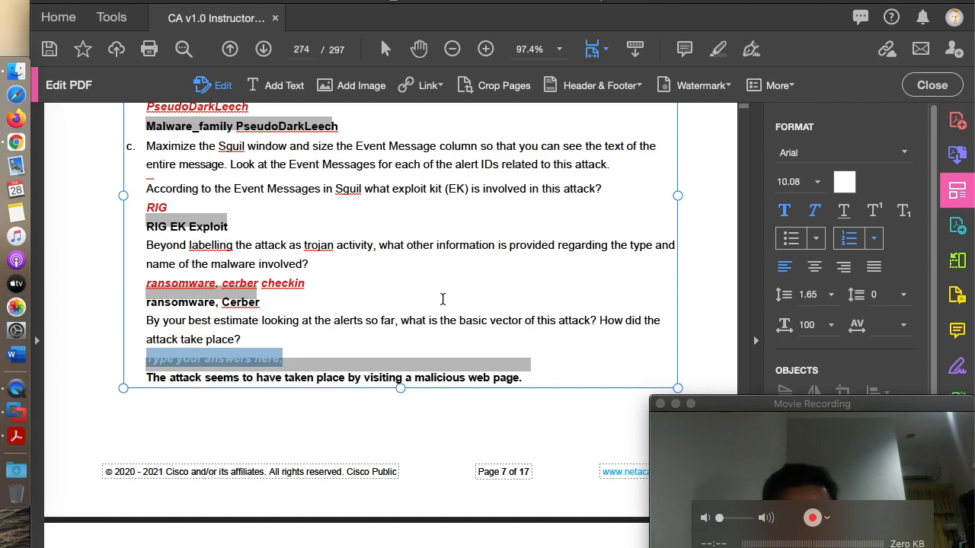
{"action": "key", "text": "ctrl+Right"}
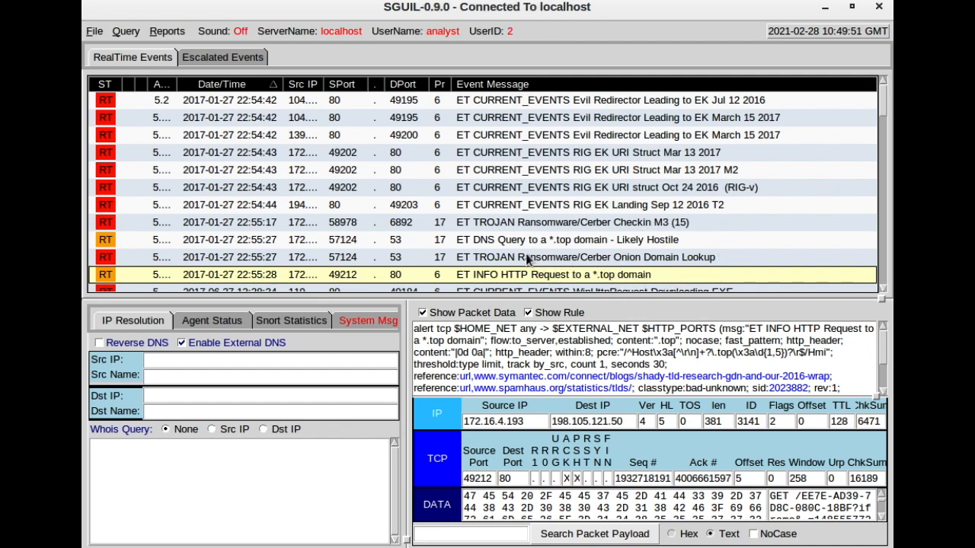
{"action": "scroll", "coordinate": [526, 260], "scroll_direction": "down", "scroll_amount": 1}
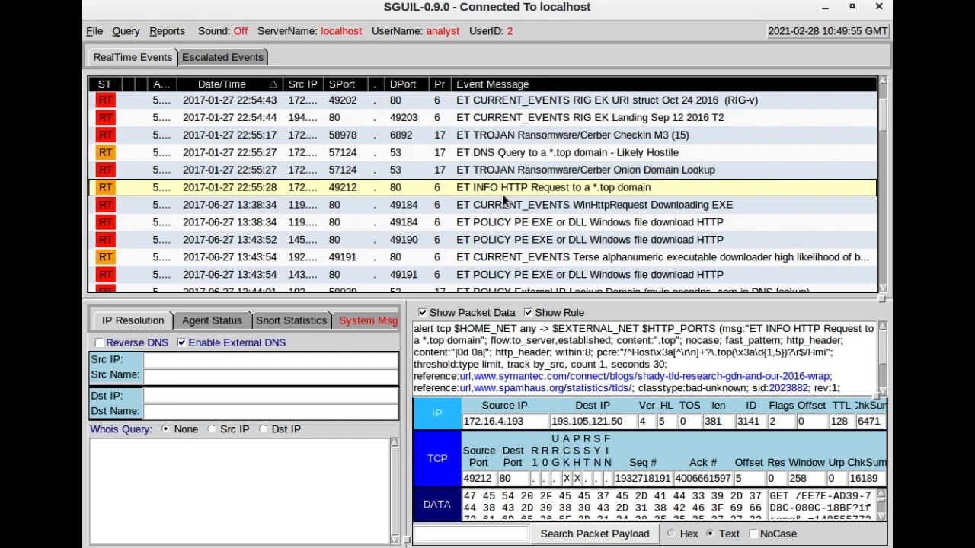
{"action": "scroll", "coordinate": [508, 213], "scroll_direction": "up", "scroll_amount": 1}
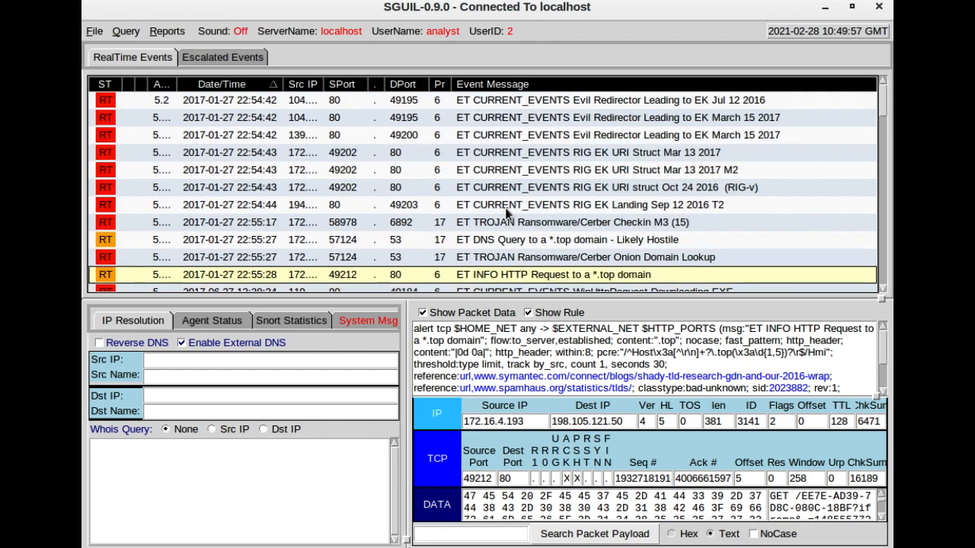
Switch to the lab PDF and replace the attack vector placeholder with "by using the hTTP request domain to get the web page"
{"action": "key", "text": "ctrl+Left"}
{"action": "key", "text": "ctrl+Left"}
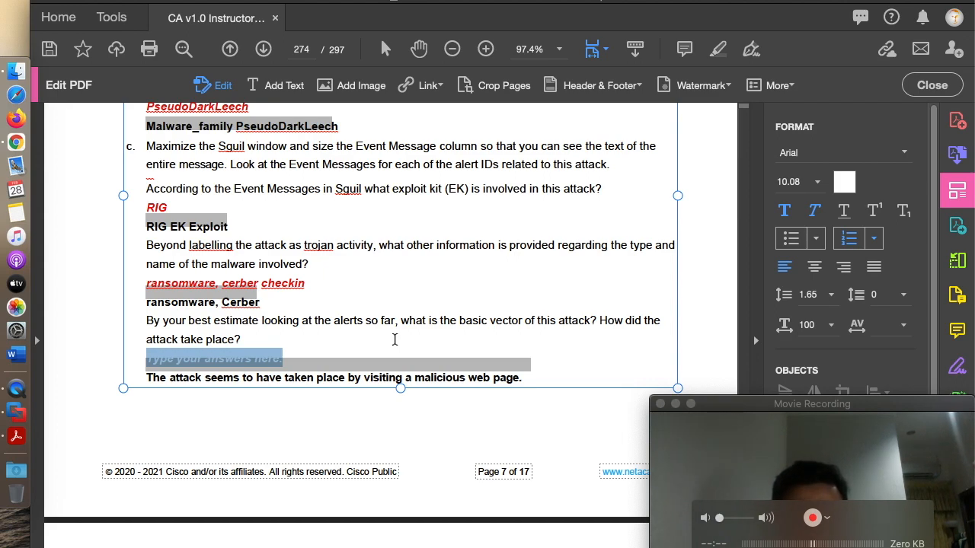
{"action": "type", "text": "by using"}
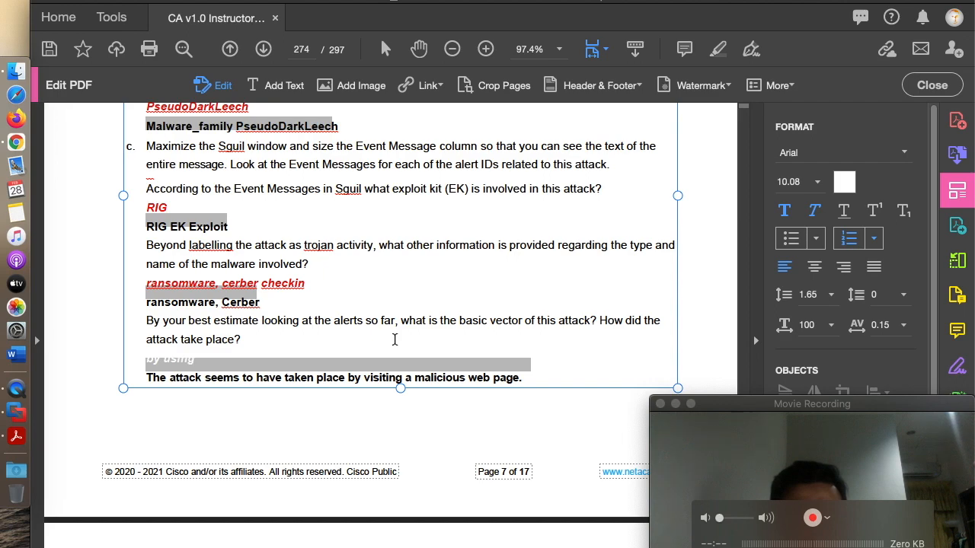
{"action": "type", "text": " the in"}
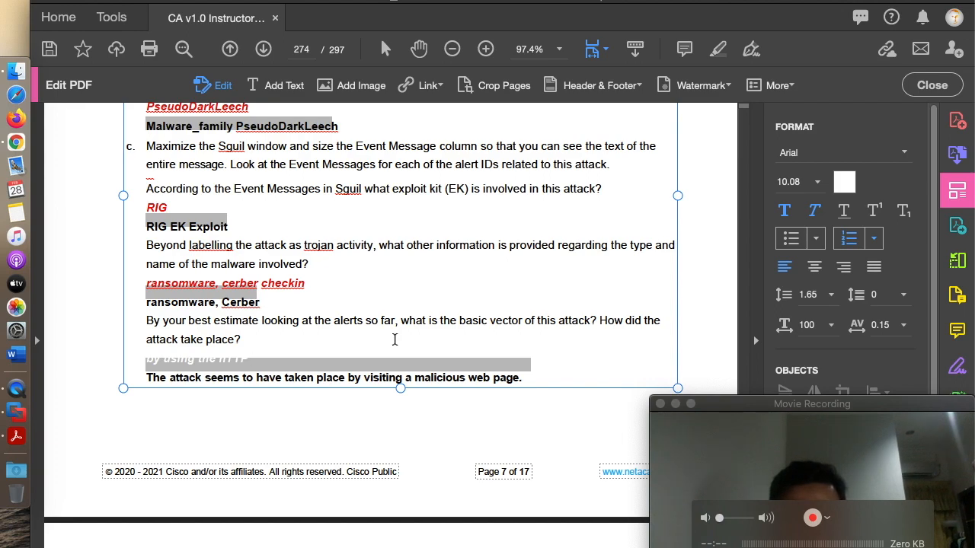
{"action": "type", "text": " request domain to get the web"}
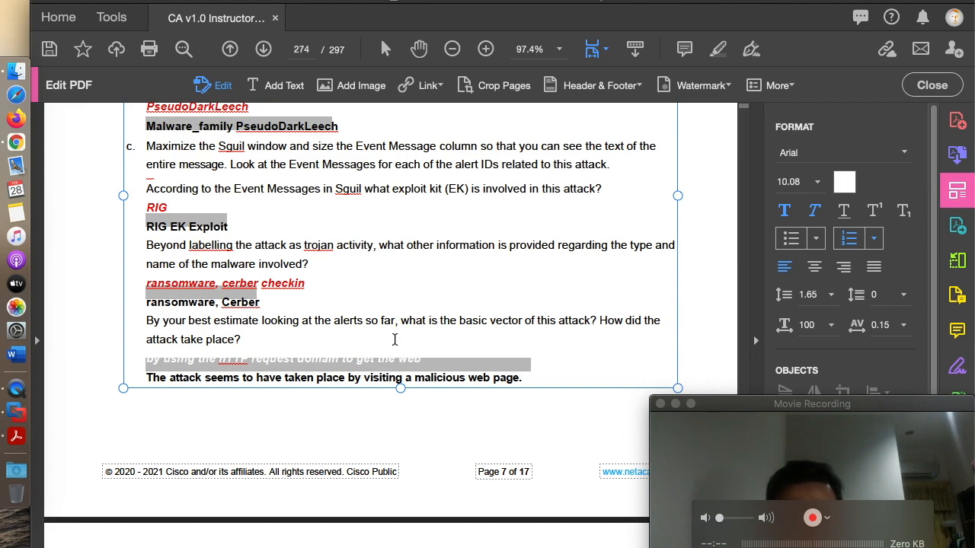
{"action": "type", "text": "age"}
Color the attack vector answer text red
{"action": "left_click_drag", "start_coordinate": [451, 358], "coordinate": [126, 361]}
{"action": "left_click", "coordinate": [844, 183]}
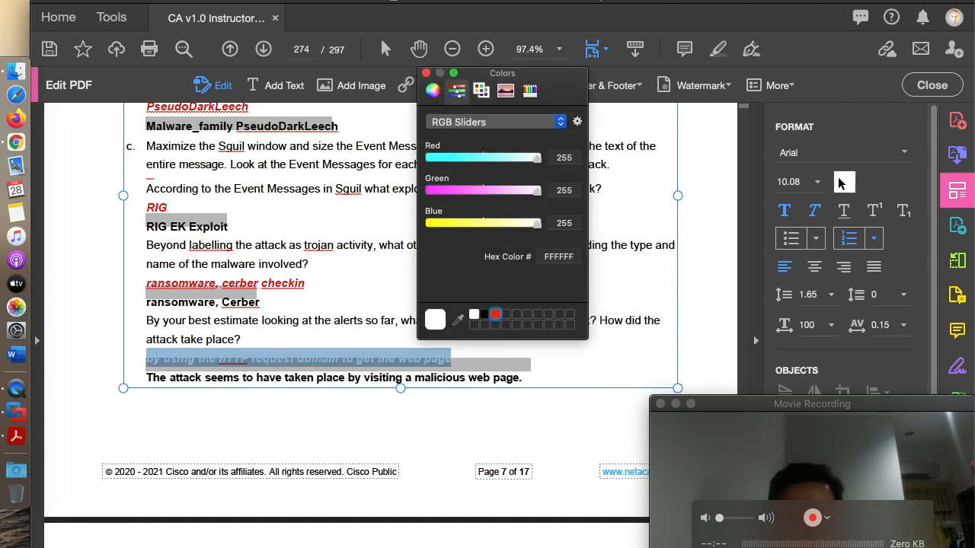
{"action": "left_click", "coordinate": [496, 315]}
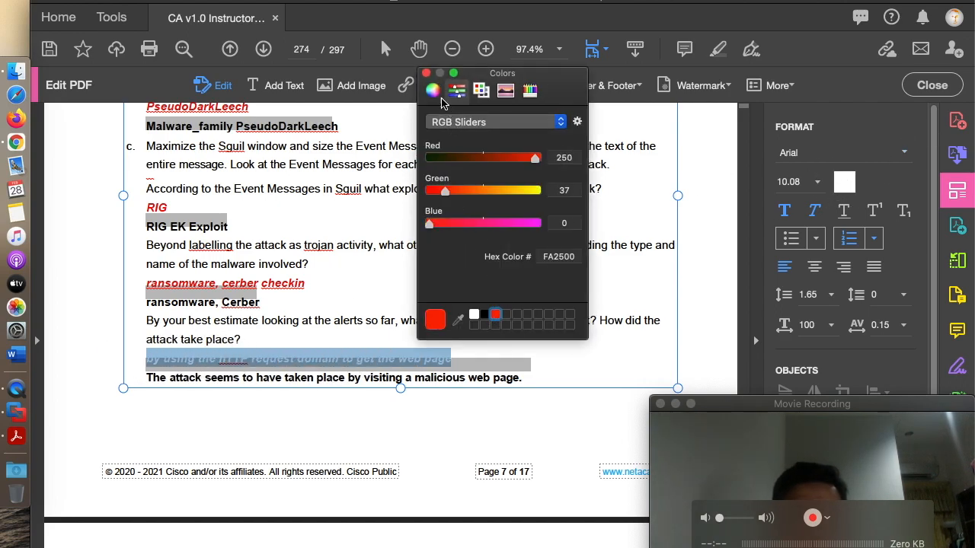
{"action": "left_click", "coordinate": [426, 73]}
{"action": "left_click", "coordinate": [595, 349]}
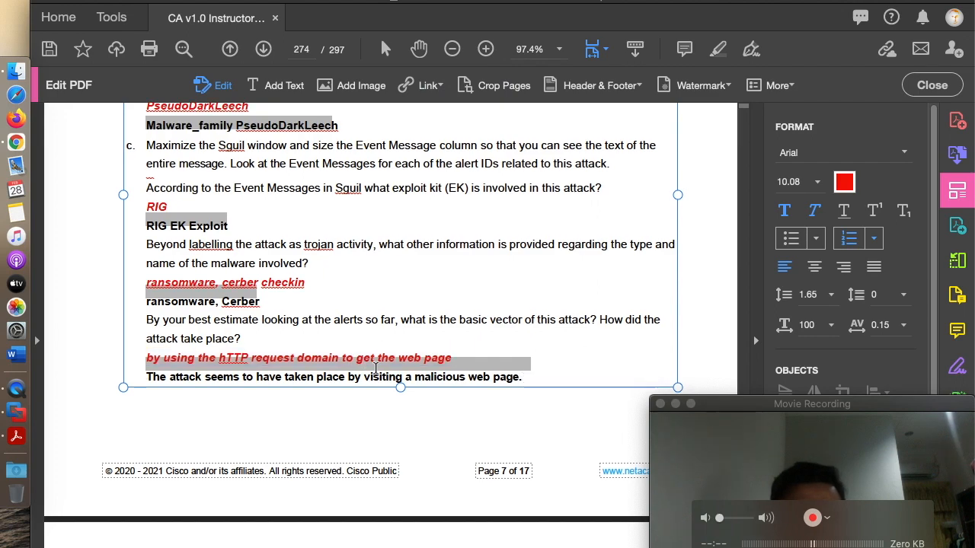
Correct the capitalization of "hTTP" to "HTTP" in the attack vector answer
{"action": "scroll", "coordinate": [282, 326], "scroll_direction": "down", "scroll_amount": 2}
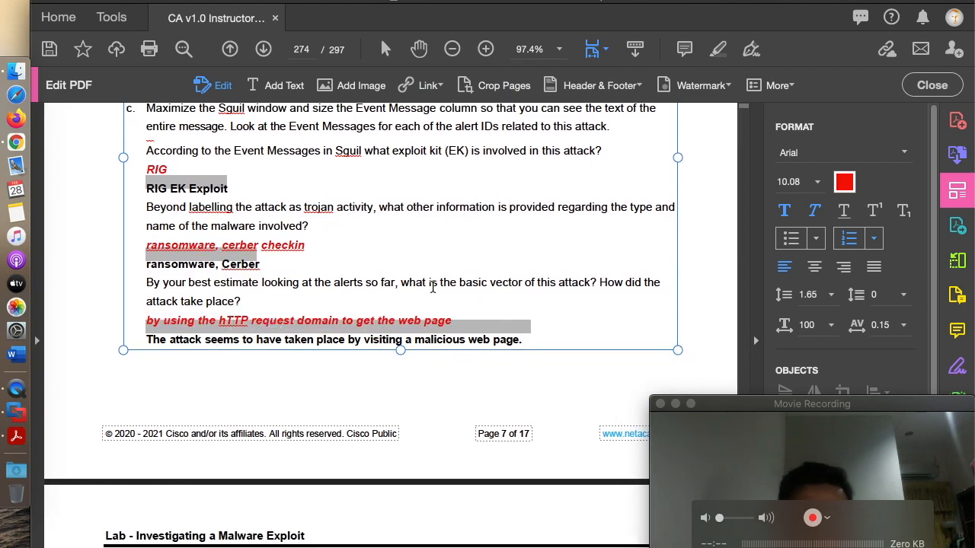
{"action": "key", "text": "BackSpace"}
{"action": "type", "text": "H"}
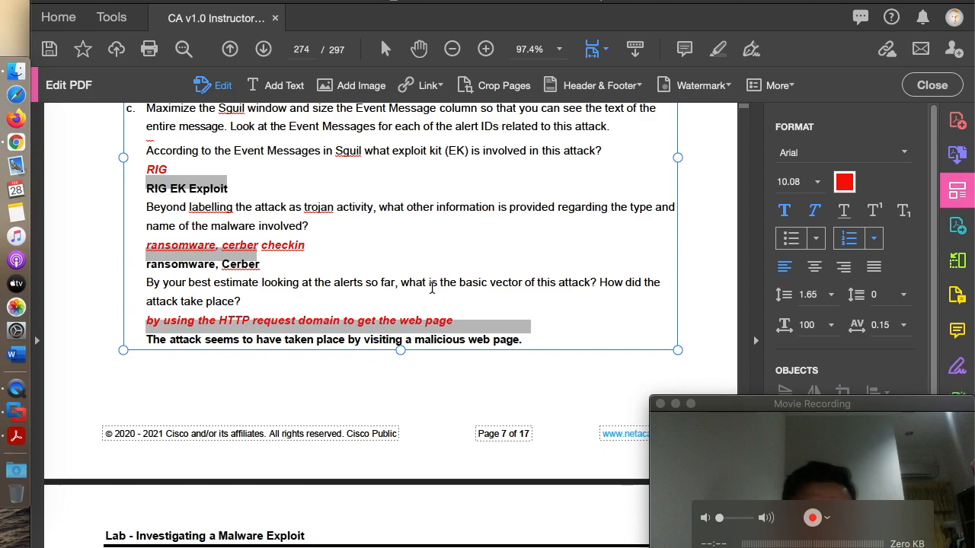
Read the Step 3 transcript instructions in the PDF, then widen the Date/Time and Alert ID columns in Sguil
{"action": "scroll", "coordinate": [430, 293], "scroll_direction": "down", "scroll_amount": 4}
{"action": "scroll", "coordinate": [429, 300], "scroll_direction": "down", "scroll_amount": 10}
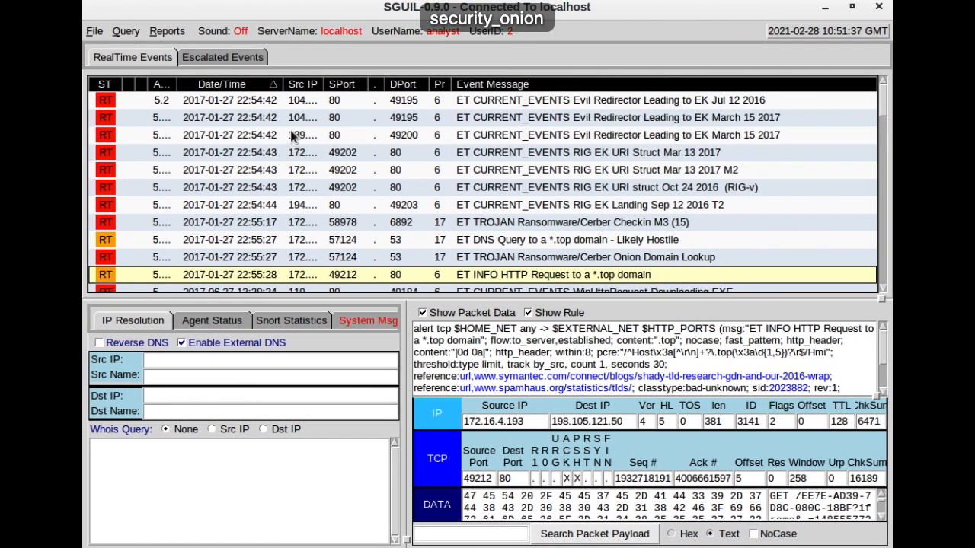
{"action": "left_click_drag", "start_coordinate": [283, 84], "coordinate": [291, 84]}
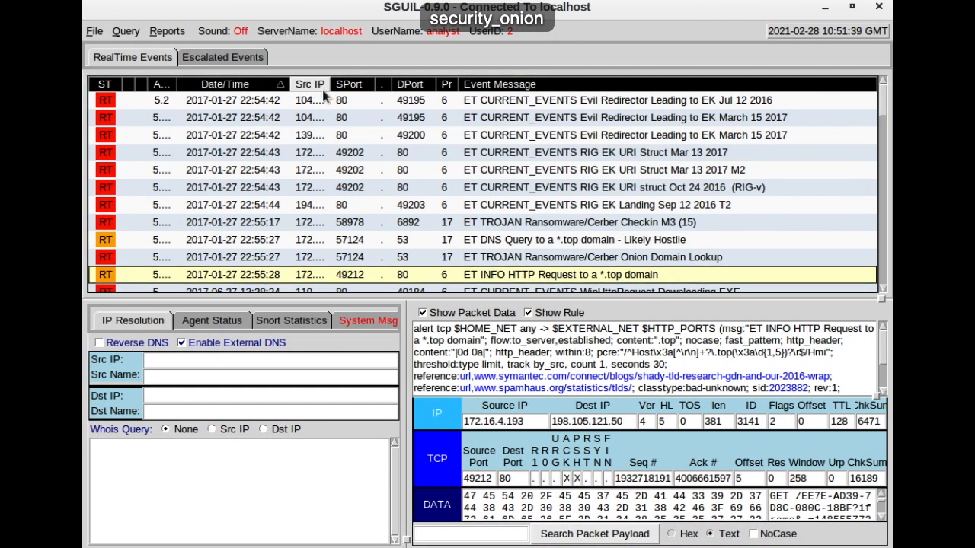
{"action": "left_click_drag", "start_coordinate": [176, 84], "coordinate": [229, 84]}
{"action": "left_click", "coordinate": [197, 101]}
{"action": "right_click", "coordinate": [198, 102]}
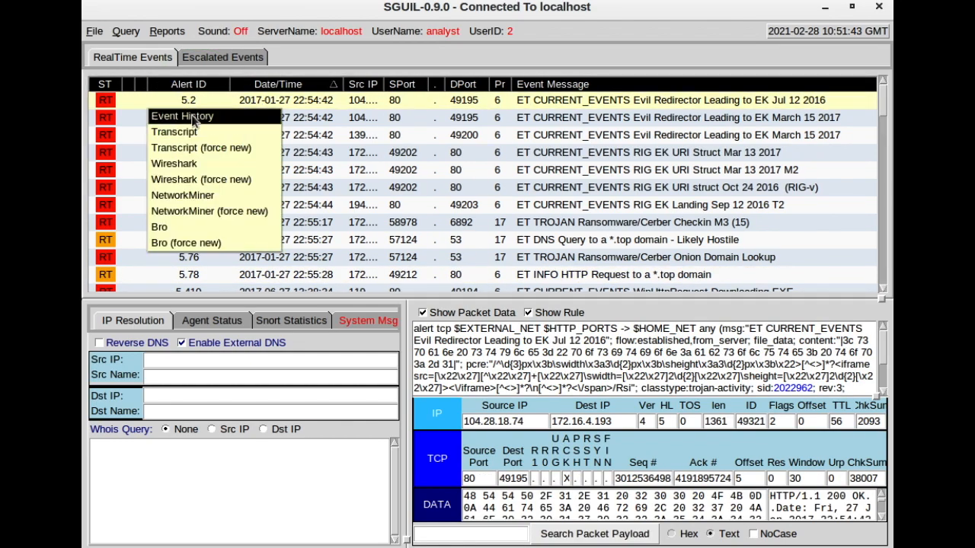
{"action": "left_click", "coordinate": [193, 126]}
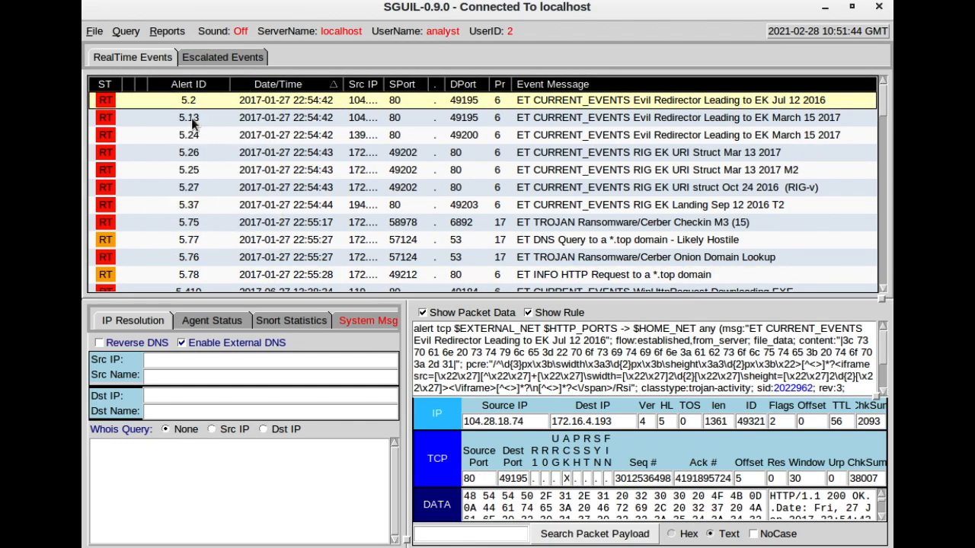
{"action": "left_click", "coordinate": [582, 37]}
Open the transcript for alert ID 5.2, "ET CURRENT_EVENTS Evil Redirector Leading to EK Jul 12 2016"
{"action": "right_click", "coordinate": [189, 101]}
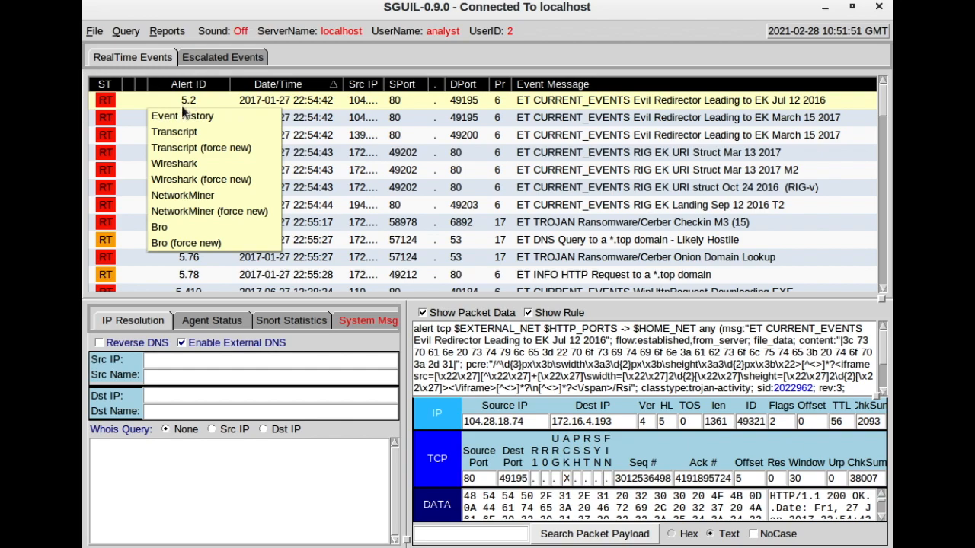
{"action": "left_click", "coordinate": [189, 100]}
{"action": "right_click", "coordinate": [190, 101]}
{"action": "left_click", "coordinate": [175, 133]}
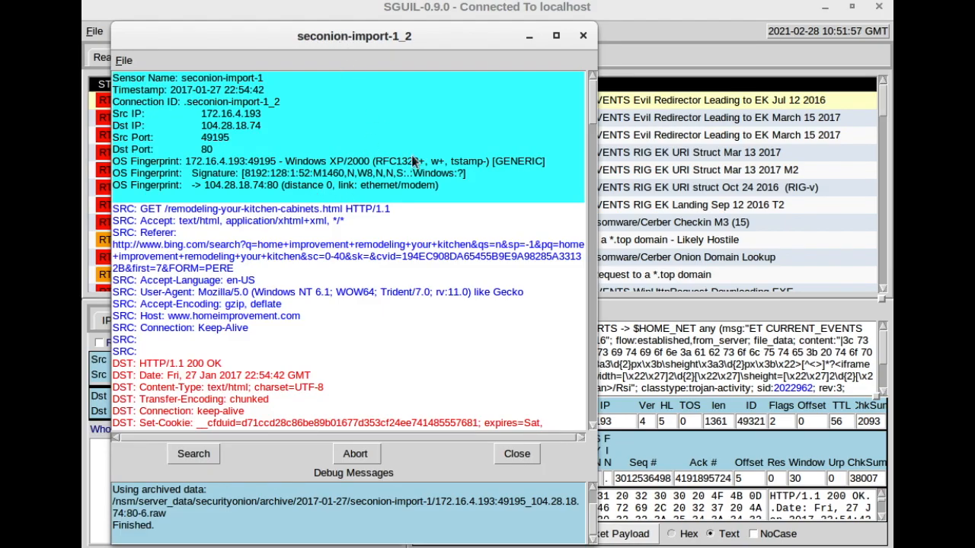
Read the Step 3 question in the PDF about the referer and host websites of the first SRC event, along with the following instructions
{"action": "key", "text": "ctrl+Left"}
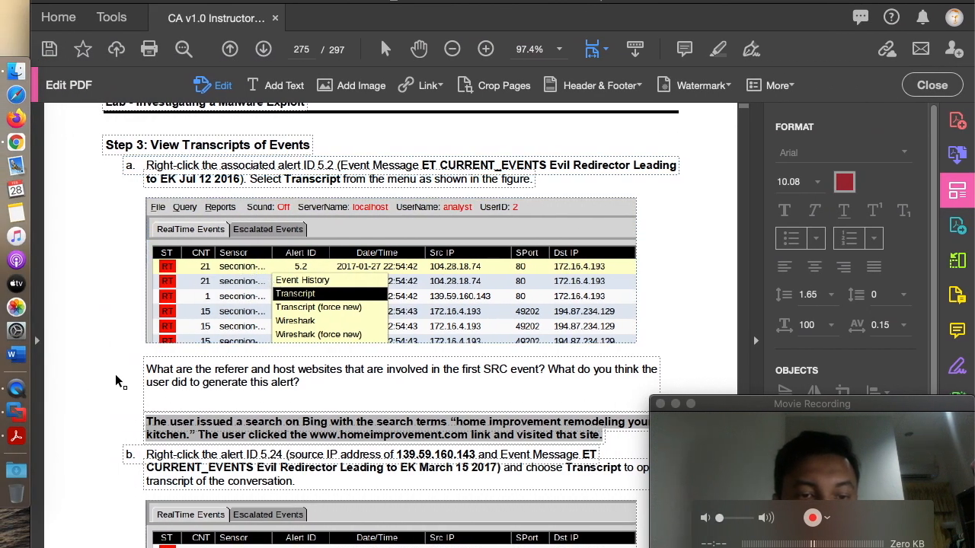
{"action": "scroll", "coordinate": [115, 374], "scroll_direction": "down", "scroll_amount": 3}
{"action": "scroll", "coordinate": [115, 374], "scroll_direction": "up", "scroll_amount": 3}
{"action": "scroll", "coordinate": [115, 374], "scroll_direction": "down", "scroll_amount": 3}
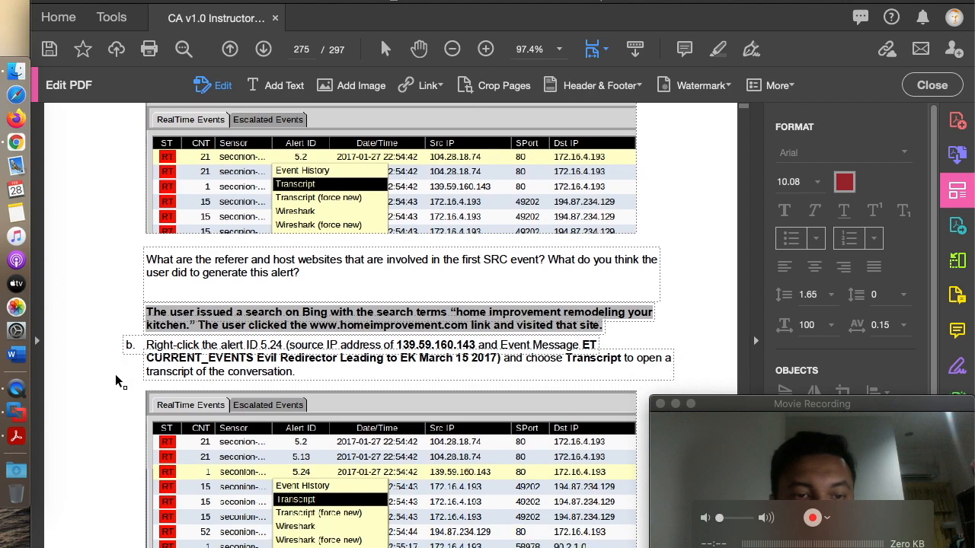
{"action": "scroll", "coordinate": [115, 374], "scroll_direction": "down", "scroll_amount": 3}
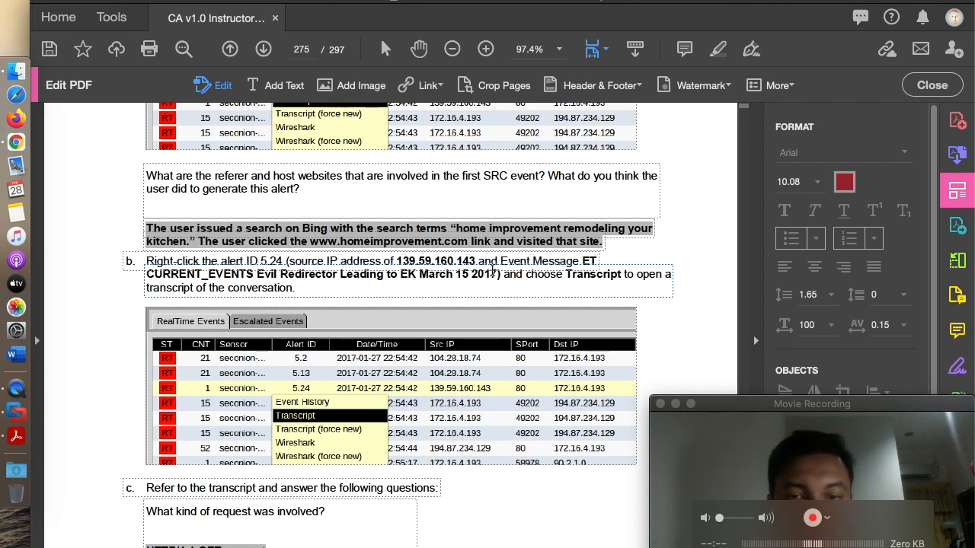
{"action": "scroll", "coordinate": [82, 319], "scroll_direction": "down", "scroll_amount": 3}
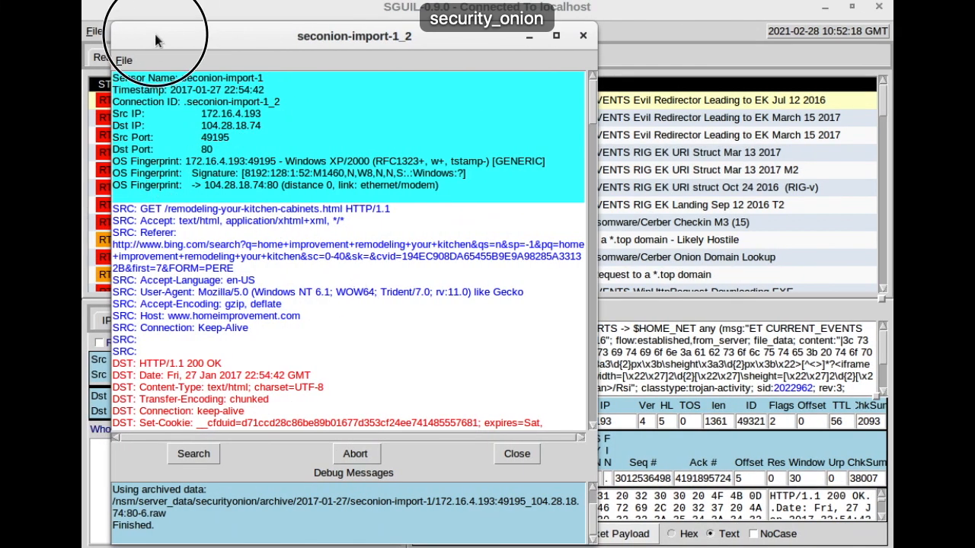
{"action": "left_click_drag", "start_coordinate": [155, 39], "coordinate": [224, 37]}
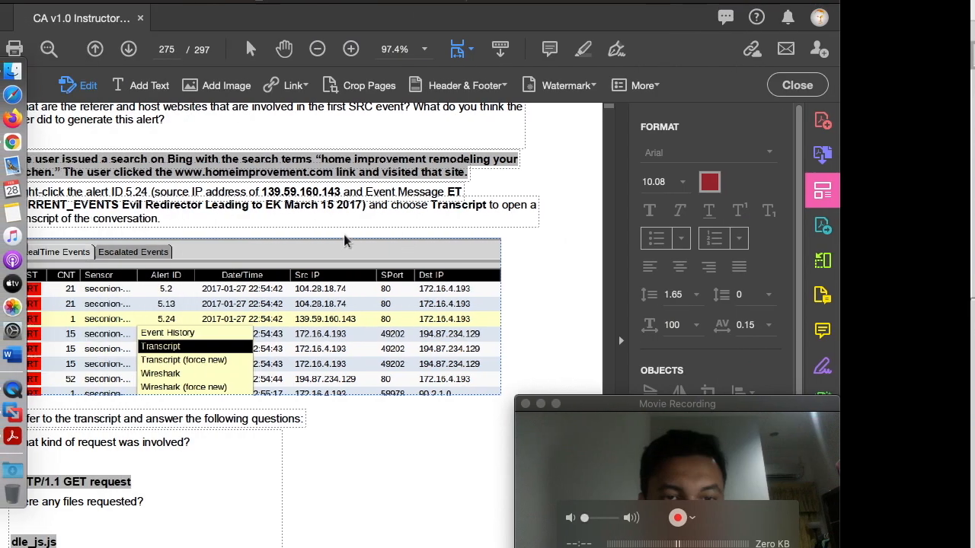
{"action": "scroll", "coordinate": [343, 234], "scroll_direction": "up", "scroll_amount": 5}
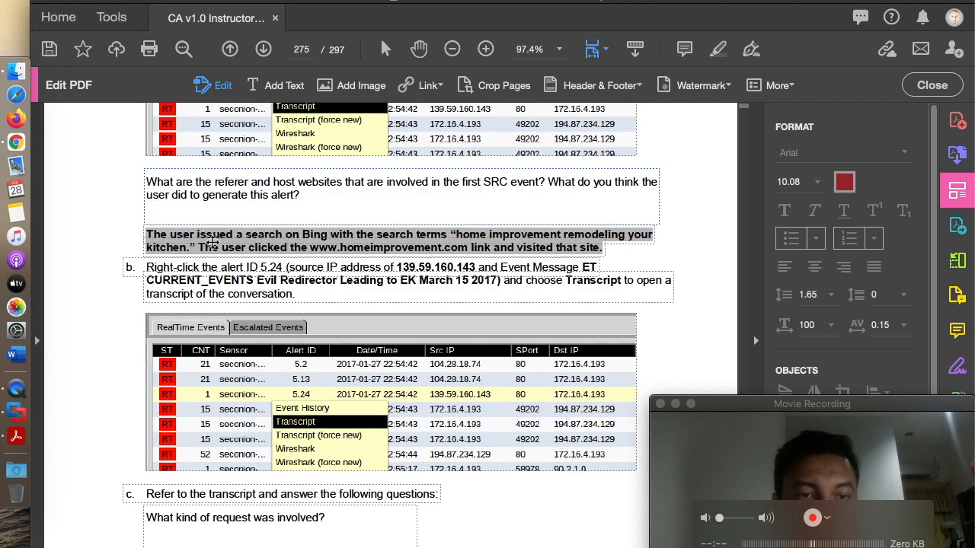
{"action": "scroll", "coordinate": [156, 200], "scroll_direction": "up", "scroll_amount": 1}
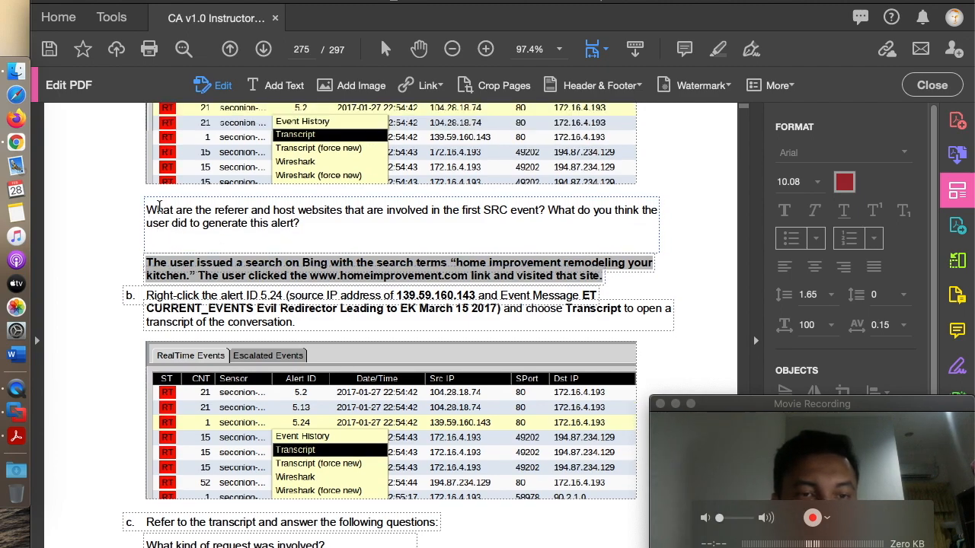
{"action": "scroll", "coordinate": [158, 206], "scroll_direction": "up", "scroll_amount": 3}
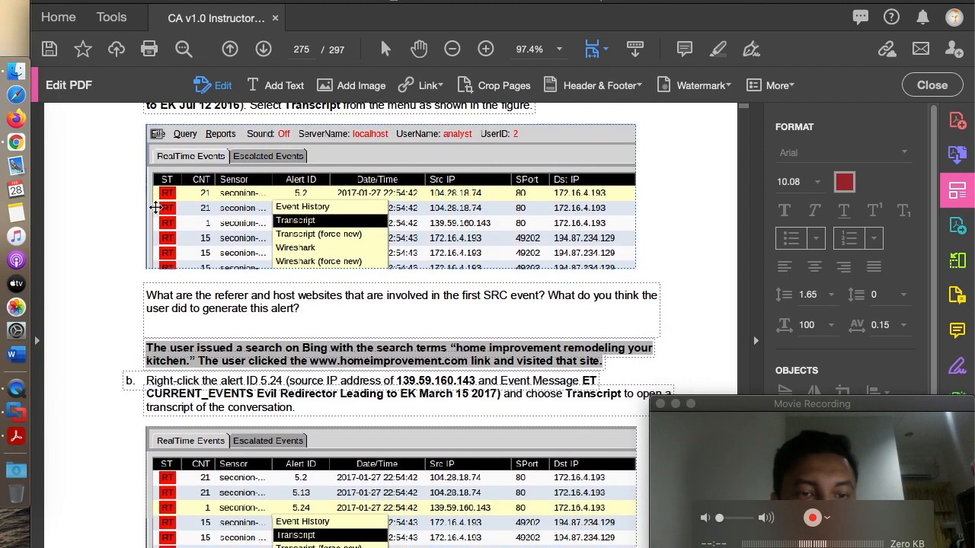
{"action": "scroll", "coordinate": [156, 207], "scroll_direction": "down", "scroll_amount": 2}
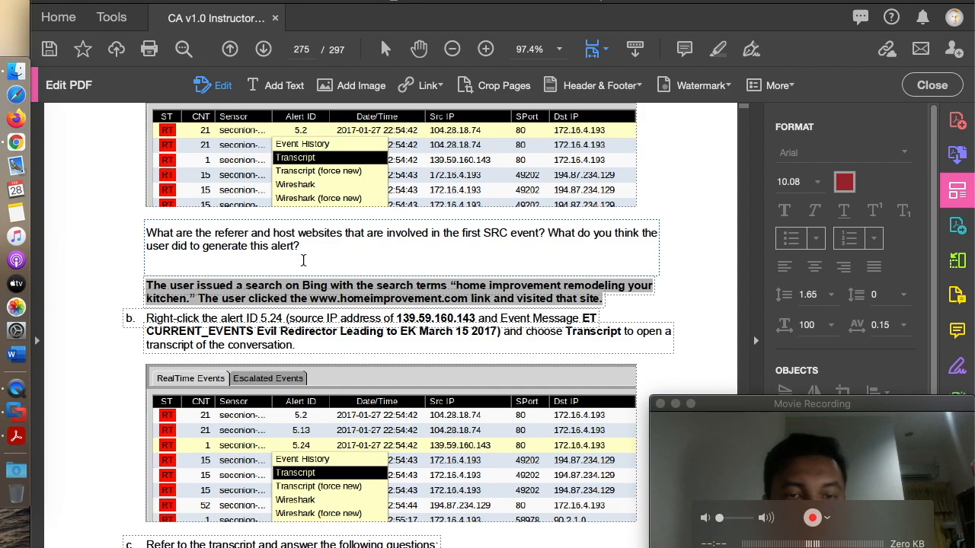
Locate the Bing referer URL in the first SRC event of the 5.2 transcript and capture a screenshot of it
{"action": "key", "text": "ctrl+Right"}
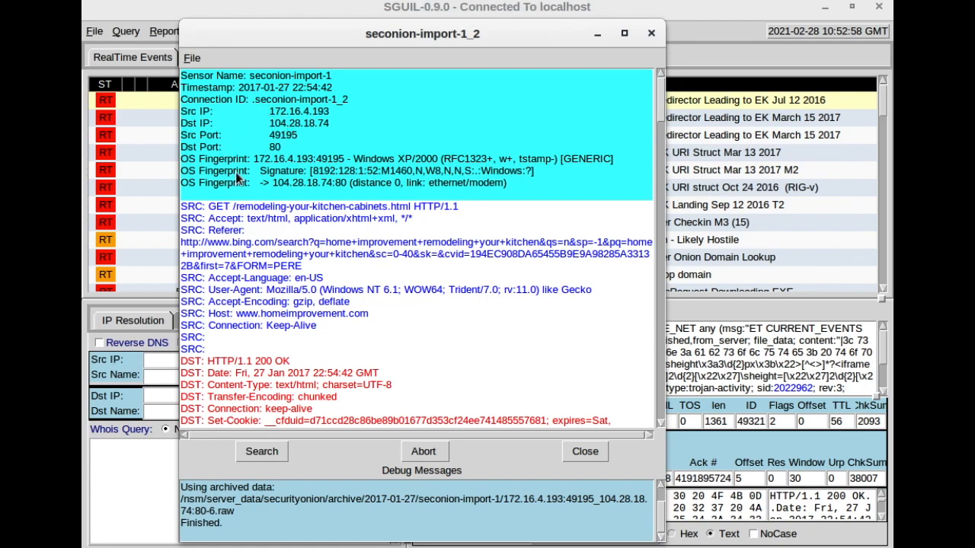
{"action": "left_click", "coordinate": [259, 232]}
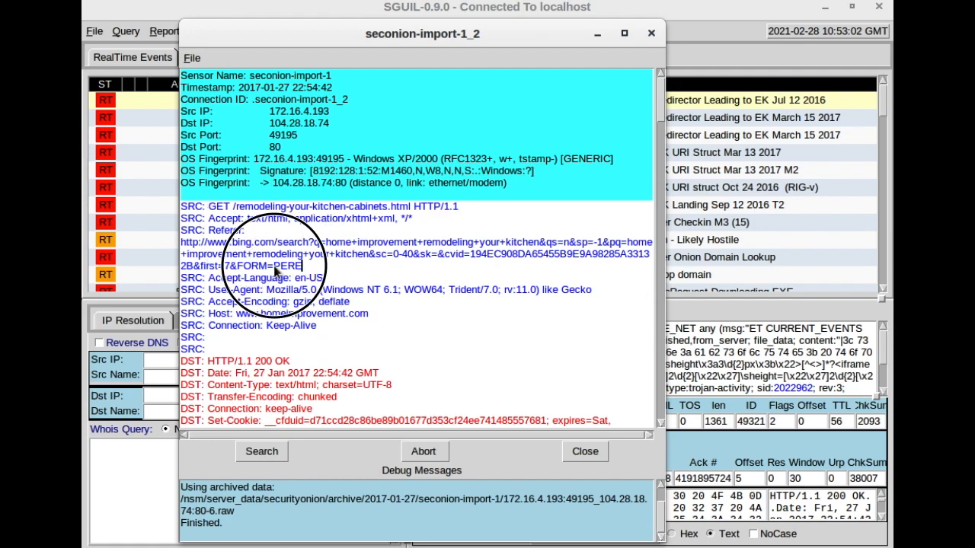
{"action": "triple_click", "coordinate": [247, 259]}
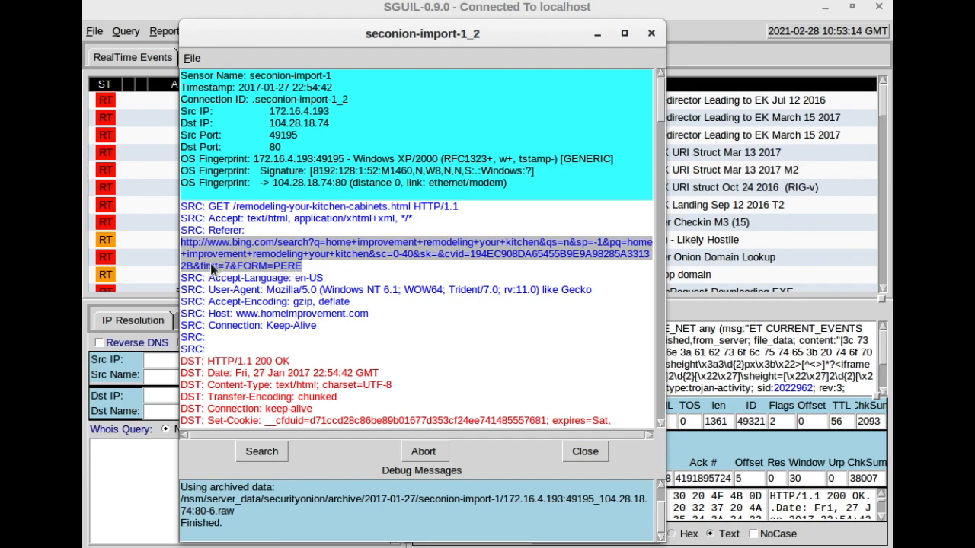
{"action": "left_click", "coordinate": [277, 230]}
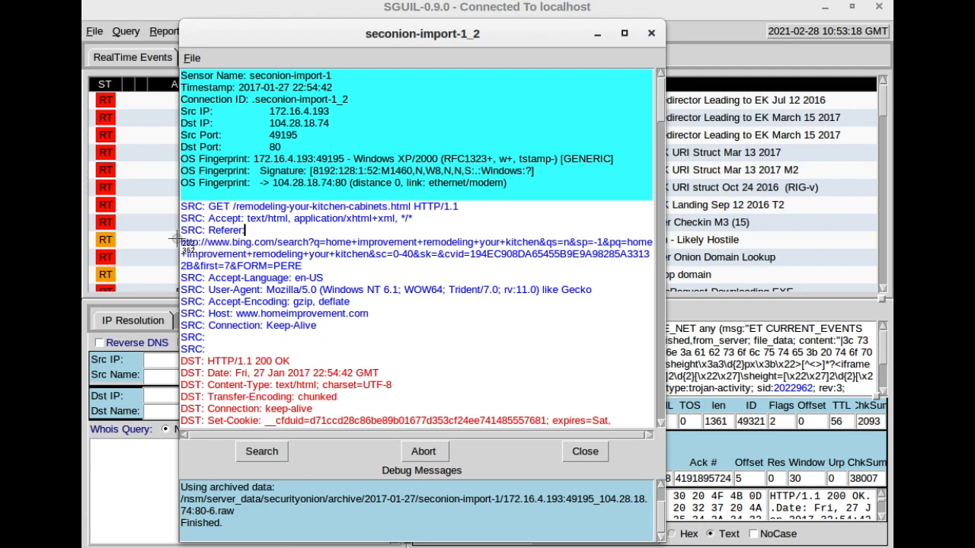
{"action": "left_click", "coordinate": [253, 252]}
{"action": "left_click_drag", "start_coordinate": [253, 251], "coordinate": [656, 274]}
{"action": "key", "text": "ctrl+Left"}
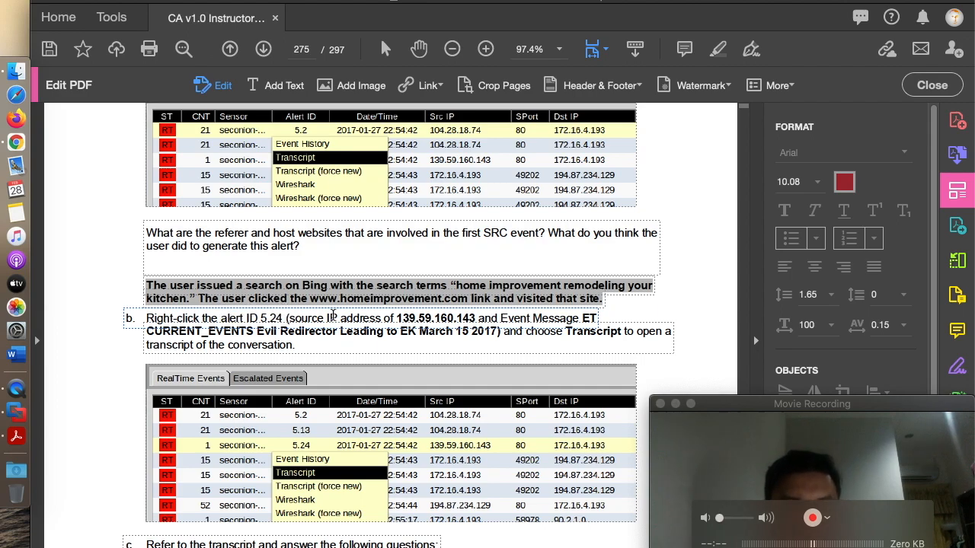
Close the 5.2 transcript and open the transcript for alert ID 5.24, "ET CURRENT_EVENTS Evil Redirector Leading to EK March 15 2017"
{"action": "key", "text": "ctrl+Right"}
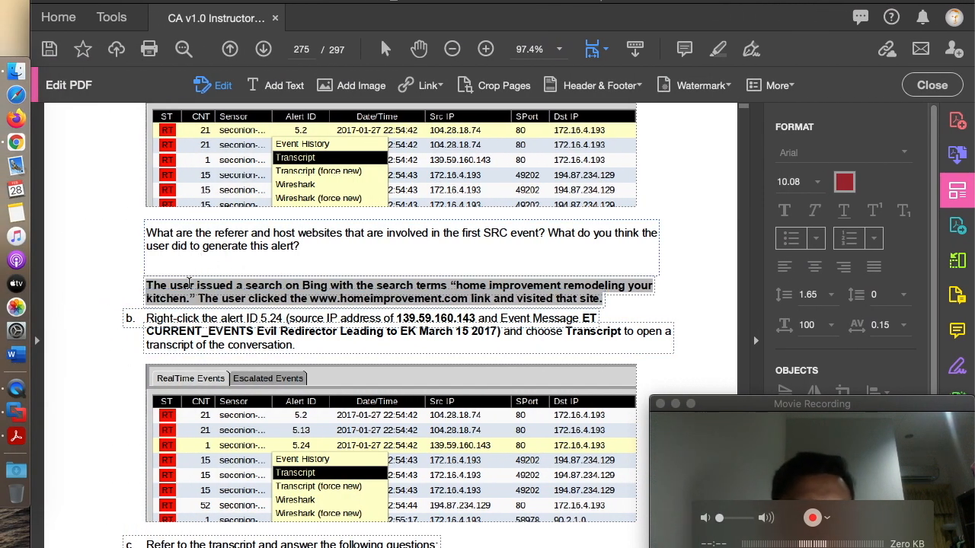
{"action": "scroll", "coordinate": [193, 255], "scroll_direction": "down", "scroll_amount": 3}
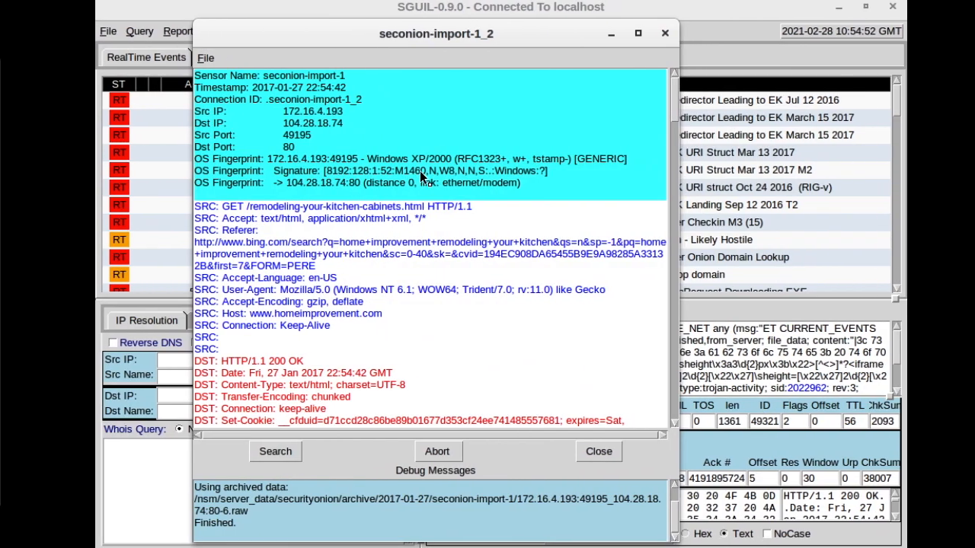
{"action": "left_click", "coordinate": [651, 33]}
{"action": "left_click", "coordinate": [202, 140]}
{"action": "right_click", "coordinate": [203, 139]}
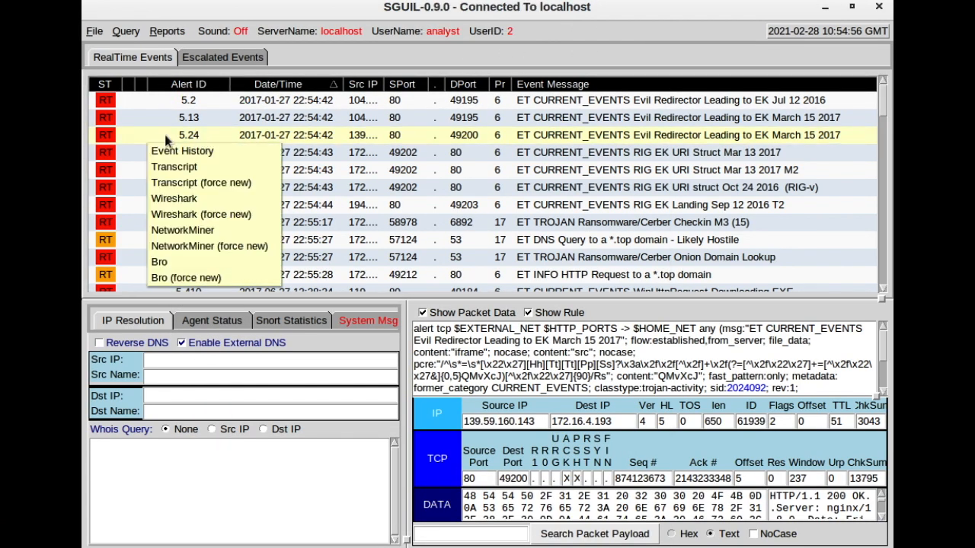
{"action": "left_click", "coordinate": [196, 168]}
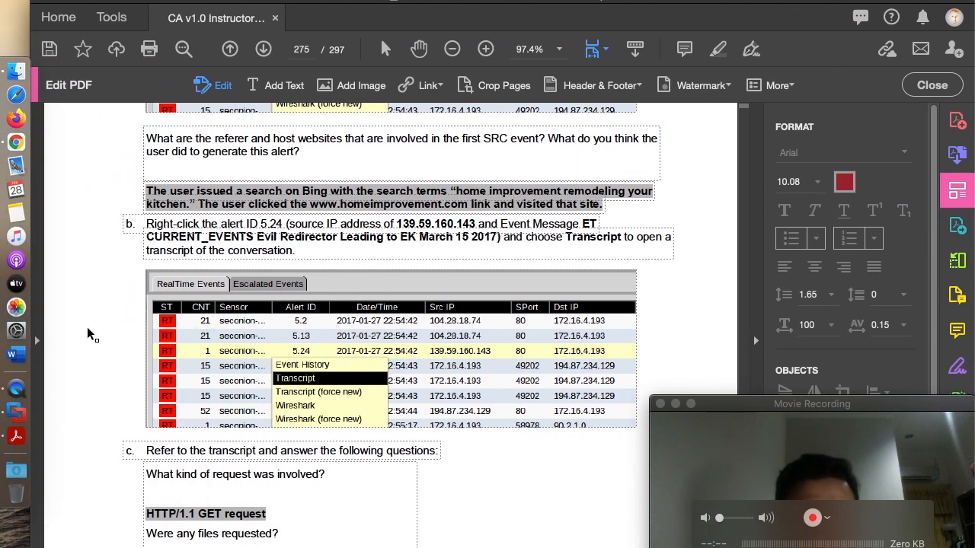
Read the Step 3c questions in the PDF and highlight the GET request line in the 5.24 transcript
{"action": "scroll", "coordinate": [88, 334], "scroll_direction": "down", "scroll_amount": 2}
{"action": "scroll", "coordinate": [88, 333], "scroll_direction": "down", "scroll_amount": 1}
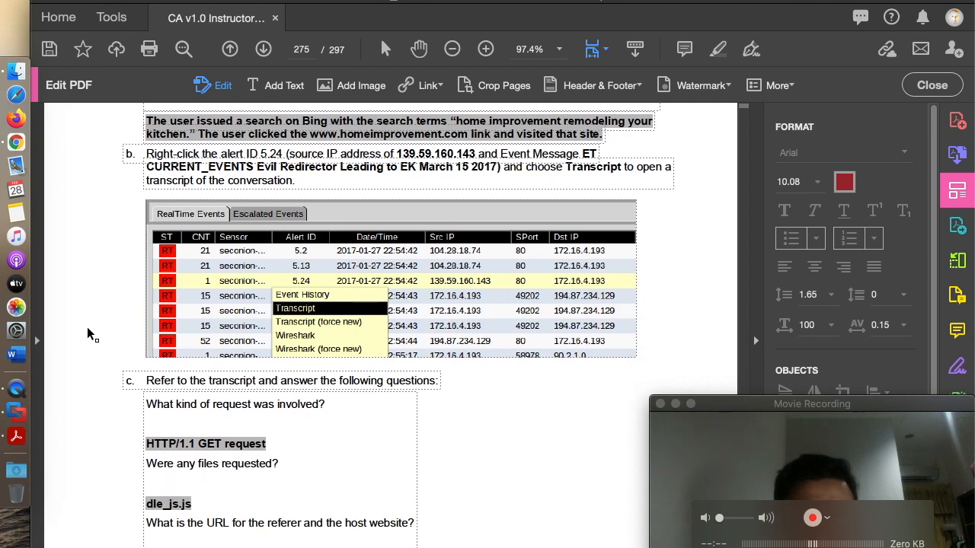
{"action": "scroll", "coordinate": [88, 334], "scroll_direction": "down", "scroll_amount": 2}
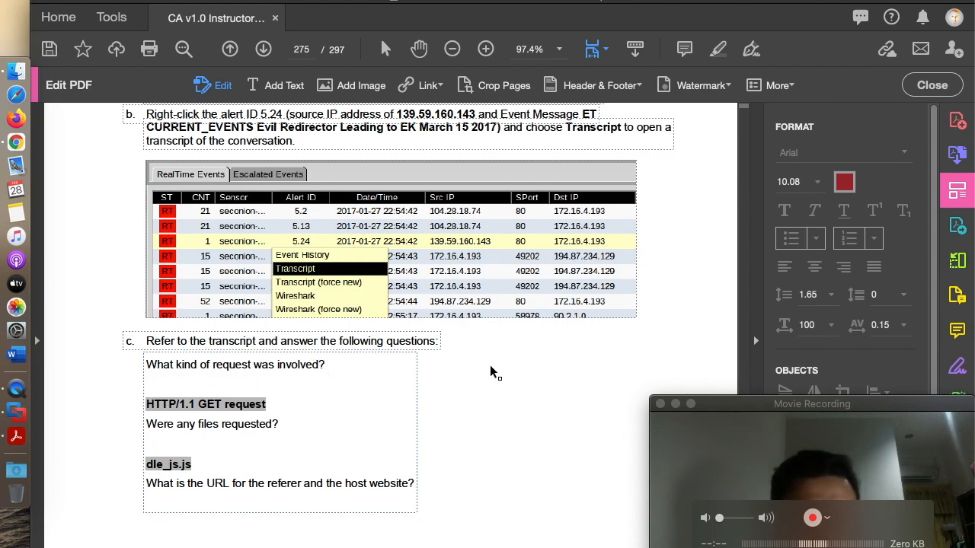
{"action": "key", "text": "ctrl+Right"}
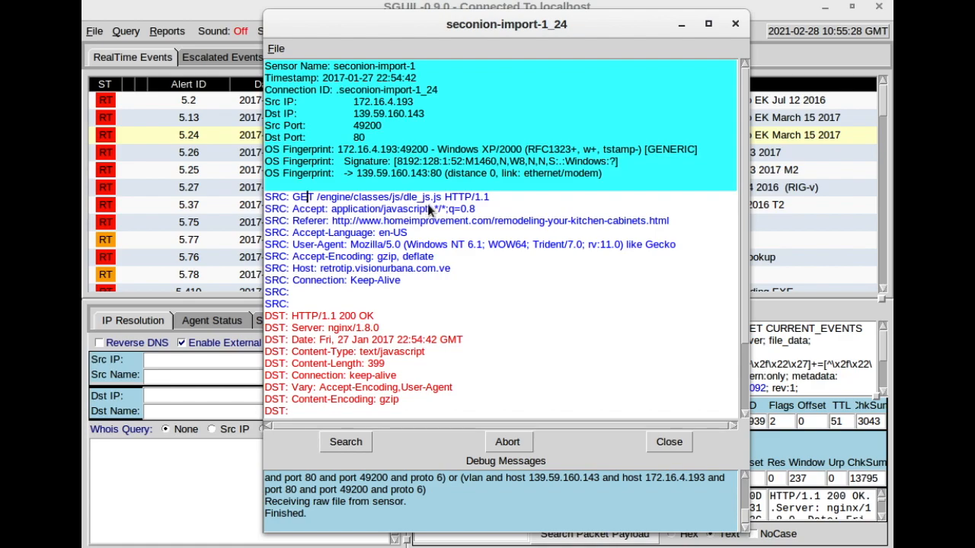
{"action": "left_click_drag", "start_coordinate": [516, 200], "coordinate": [292, 198]}
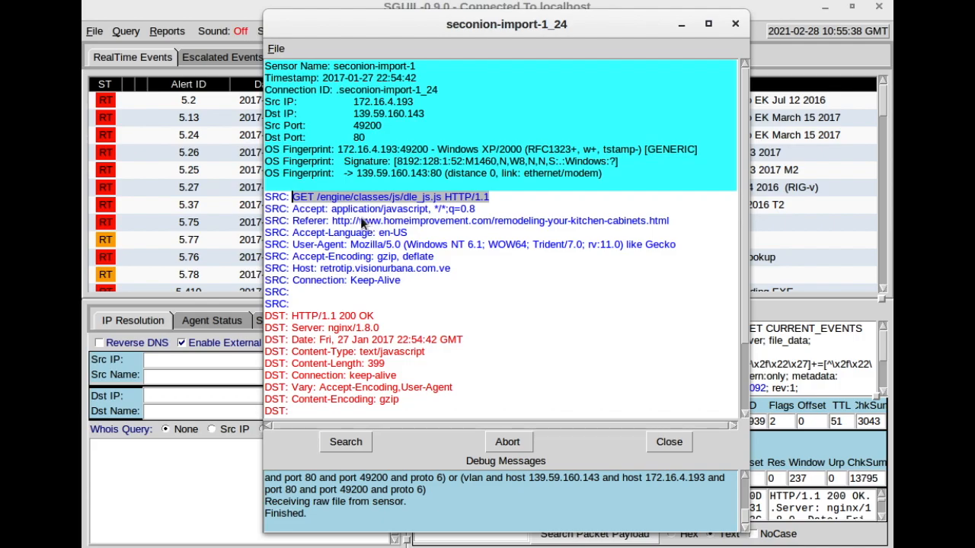
{"action": "key", "text": "ctrl+Left"}
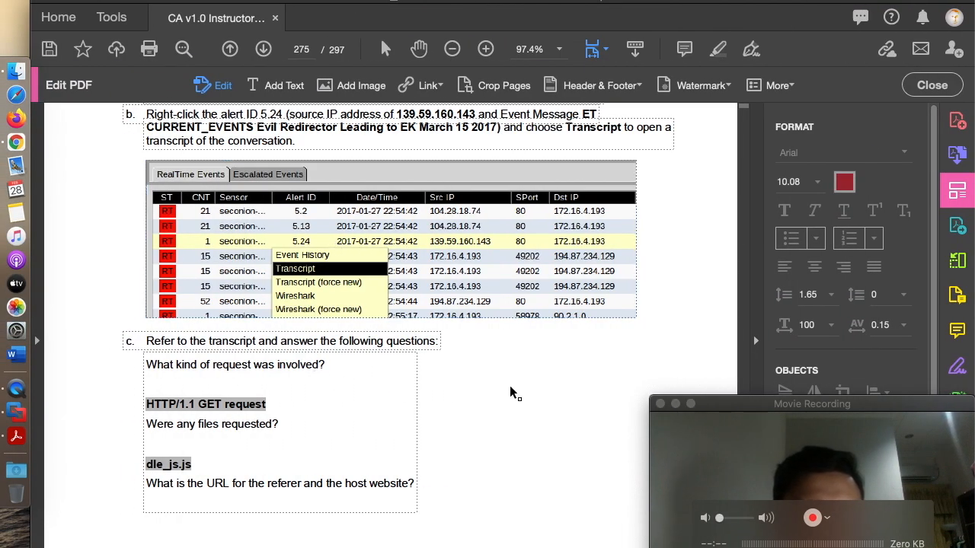
Check the 5.24 transcript for requested files and capture a screenshot of the "GET /engine/classes/js/dle_js.js HTTP/1.1" line
{"action": "key", "text": "ctrl+Right"}
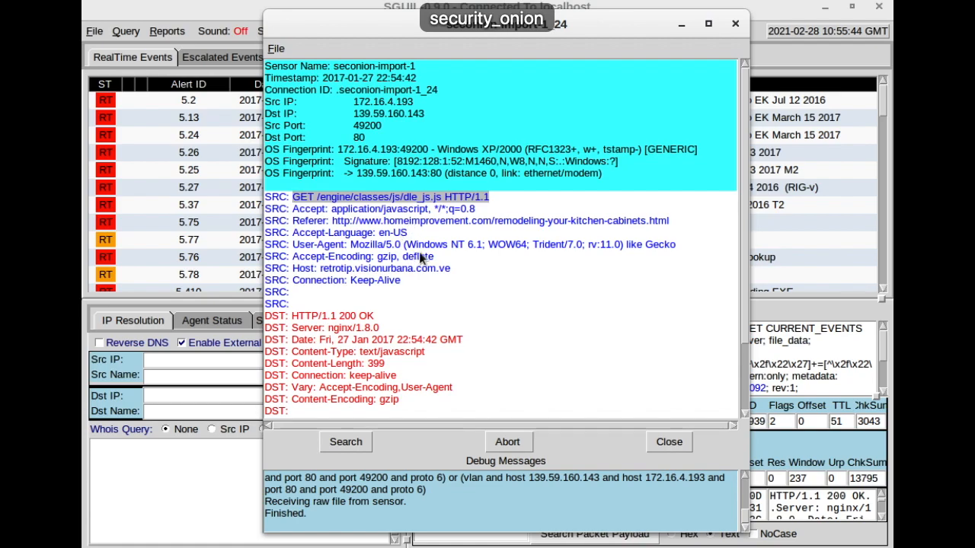
{"action": "scroll", "coordinate": [354, 287], "scroll_direction": "down", "scroll_amount": 2}
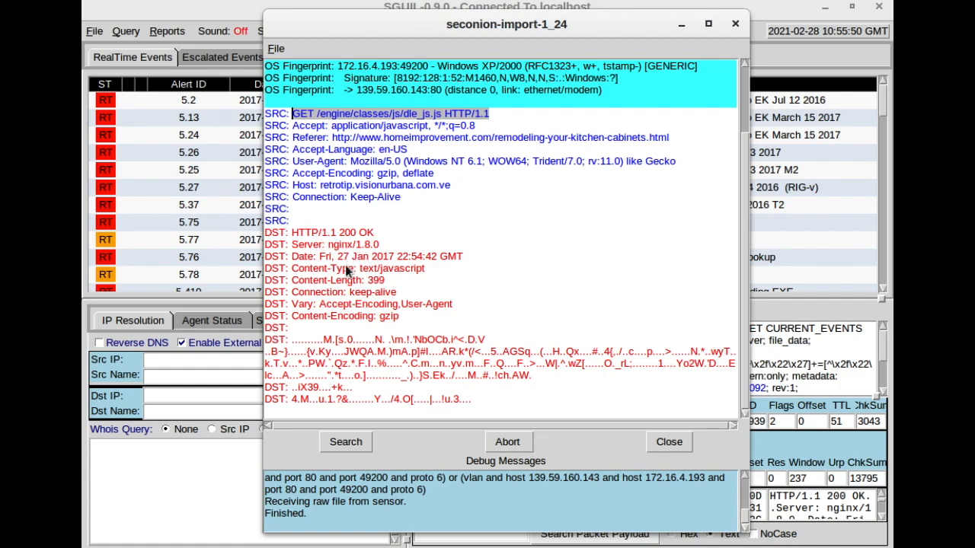
{"action": "scroll", "coordinate": [344, 299], "scroll_direction": "up", "scroll_amount": 3}
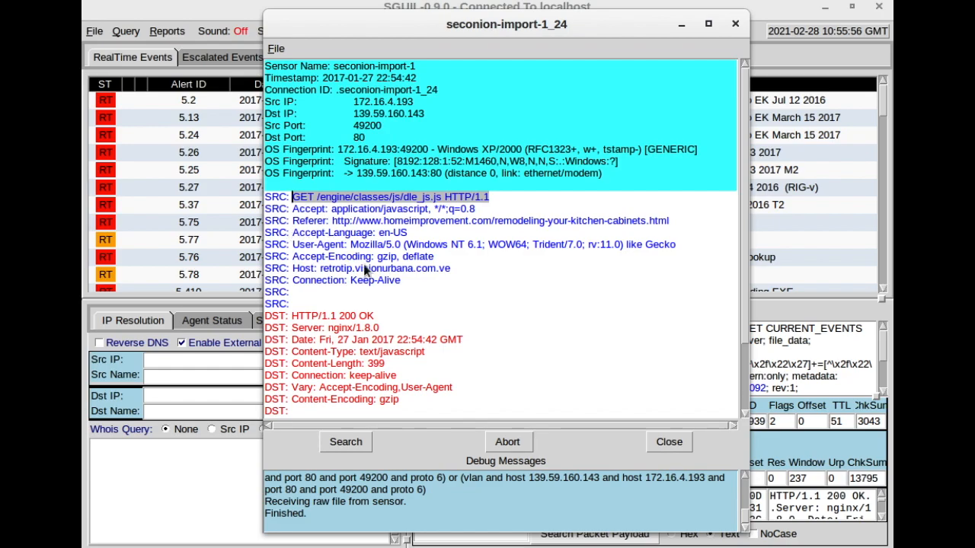
{"action": "key", "text": "ctrl+Left"}
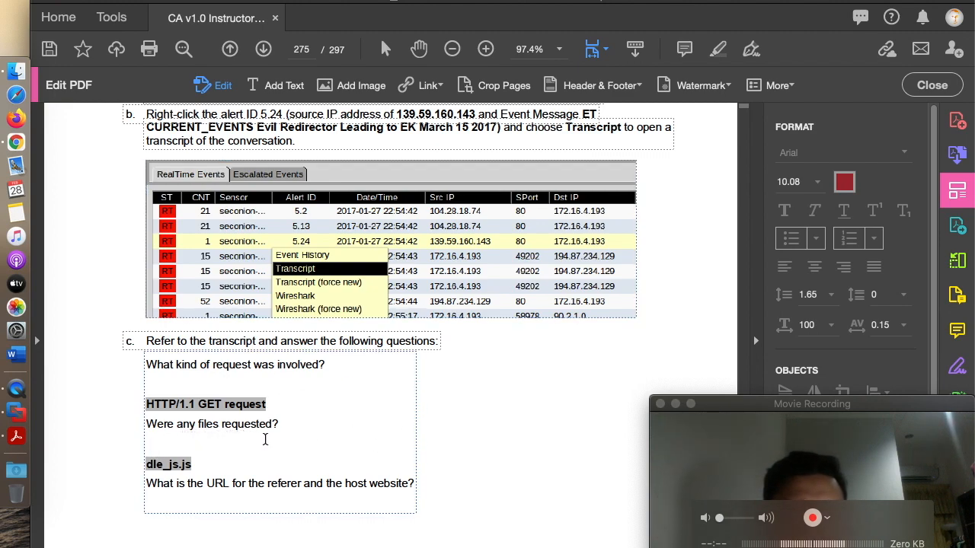
{"action": "key", "text": "ctrl+Right"}
{"action": "left_click", "coordinate": [504, 202]}
{"action": "left_click_drag", "start_coordinate": [504, 197], "coordinate": [316, 205]}
{"action": "left_click", "coordinate": [316, 207]}
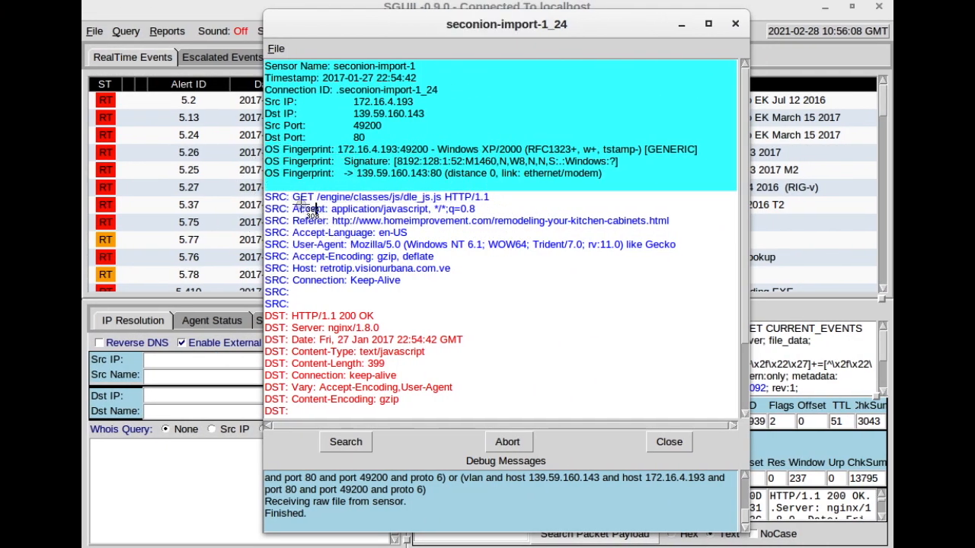
{"action": "left_click_drag", "start_coordinate": [264, 196], "coordinate": [505, 207]}
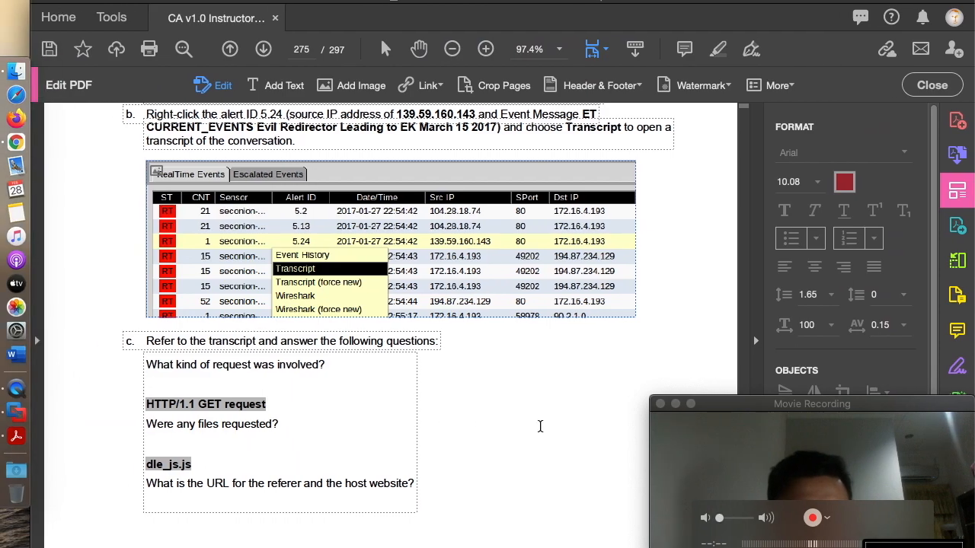
Read the referer and host question, highlight both websites in the 5.24 transcript, and capture a screenshot of the SRC lines
{"action": "scroll", "coordinate": [266, 394], "scroll_direction": "down", "scroll_amount": 10}
{"action": "left_click", "coordinate": [165, 218]}
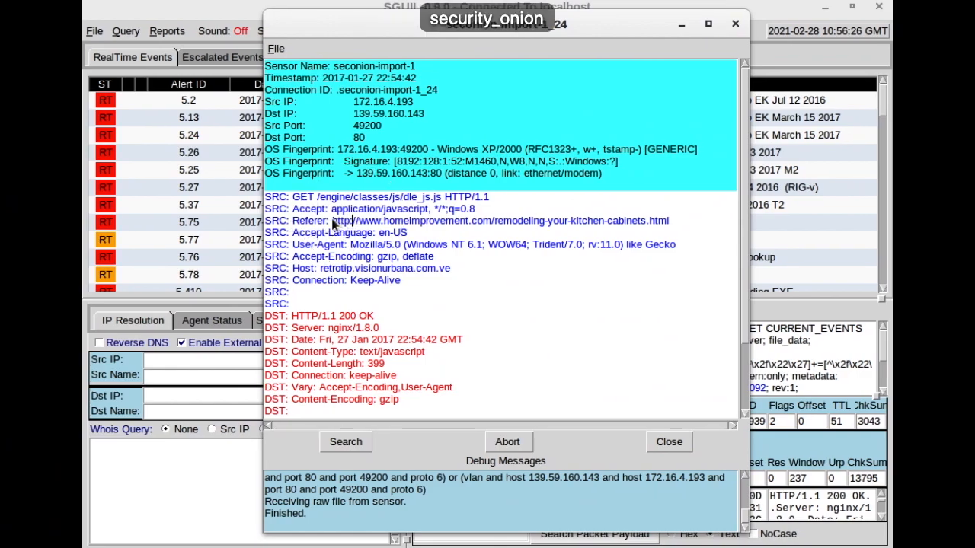
{"action": "left_click_drag", "start_coordinate": [332, 221], "coordinate": [550, 229]}
{"action": "left_click_drag", "start_coordinate": [319, 269], "coordinate": [353, 269]}
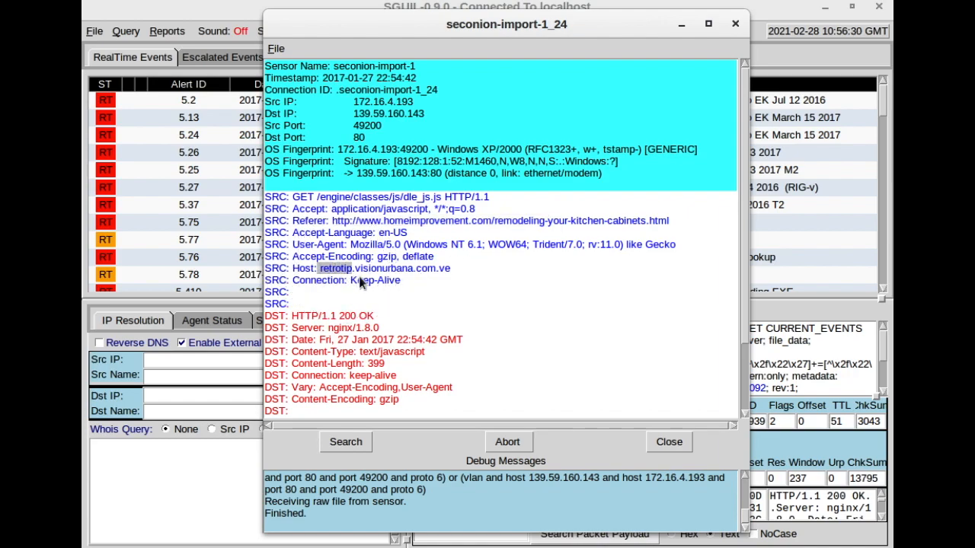
{"action": "left_click", "coordinate": [472, 269]}
{"action": "key", "text": "super+shift+4"}
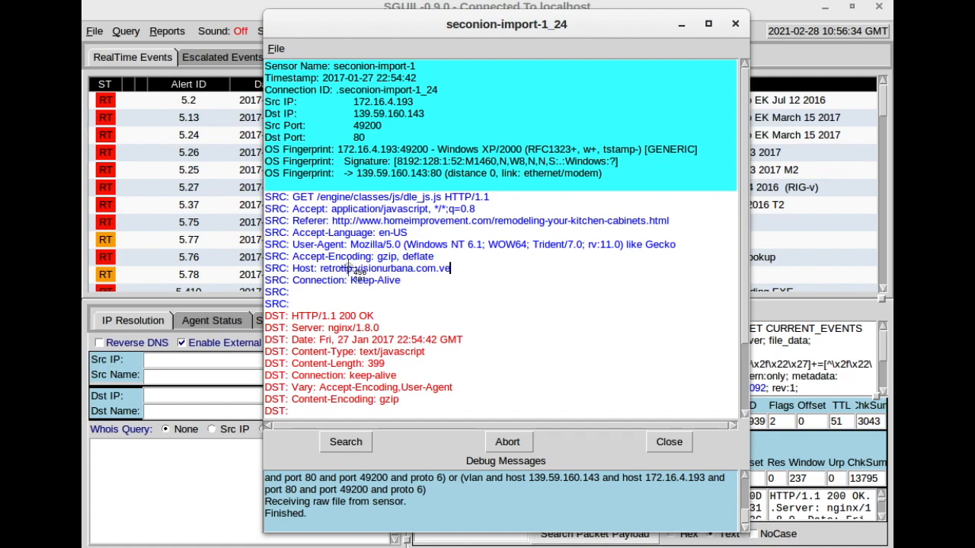
{"action": "left_click_drag", "start_coordinate": [265, 190], "coordinate": [733, 286]}
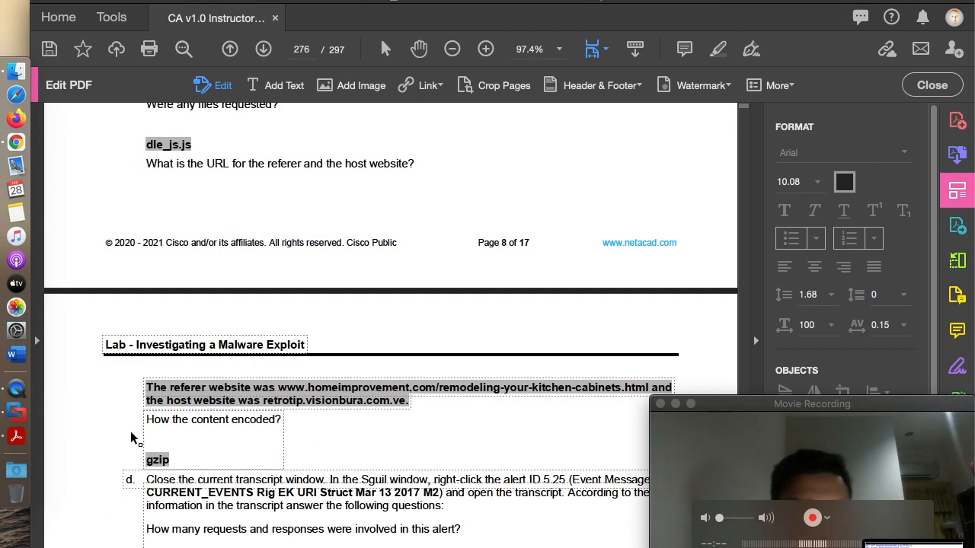
Read the content encoding question in the PDF and highlight the Accept-Encoding value in the 5.24 transcript
{"action": "scroll", "coordinate": [129, 430], "scroll_direction": "down", "scroll_amount": 2}
{"action": "scroll", "coordinate": [129, 430], "scroll_direction": "down", "scroll_amount": 1}
{"action": "scroll", "coordinate": [130, 429], "scroll_direction": "up", "scroll_amount": 3}
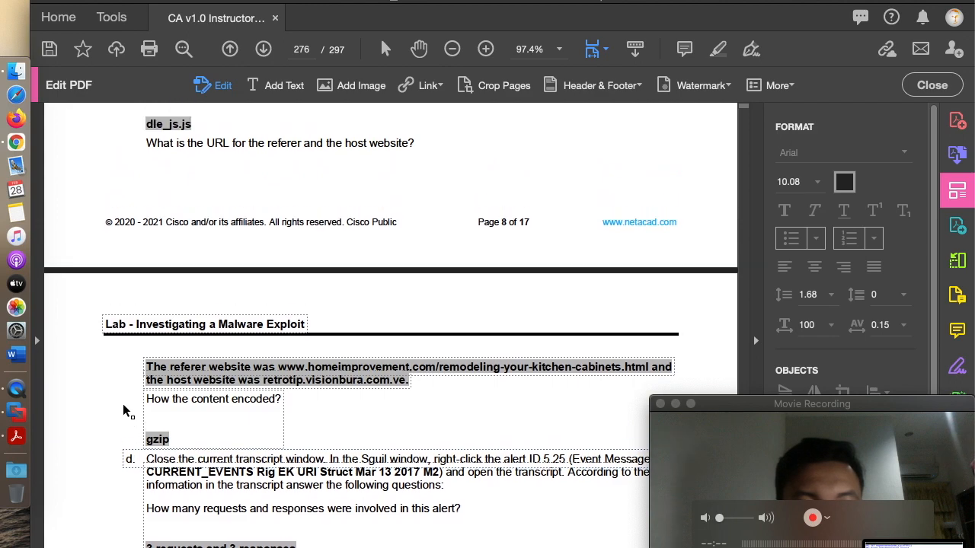
{"action": "scroll", "coordinate": [124, 411], "scroll_direction": "down", "scroll_amount": 3}
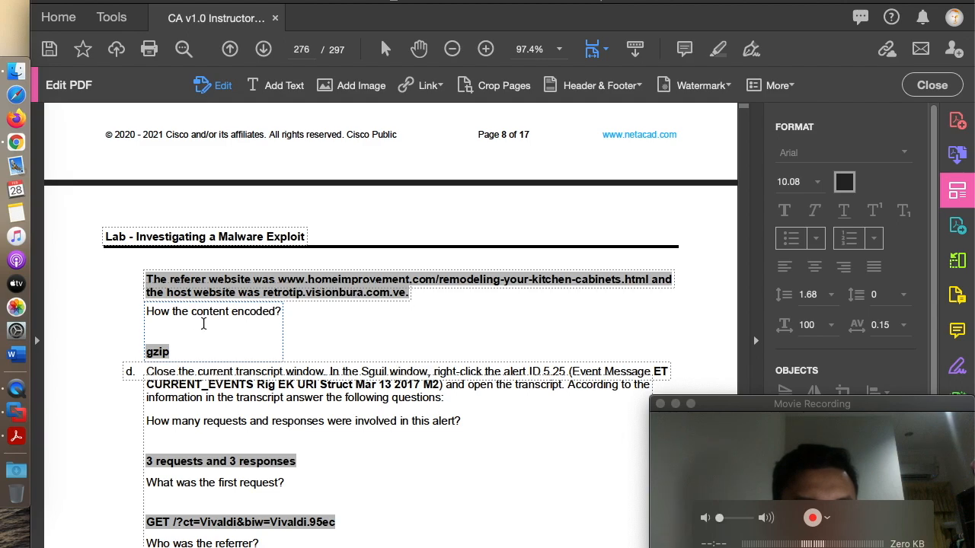
{"action": "key", "text": "ctrl+Right"}
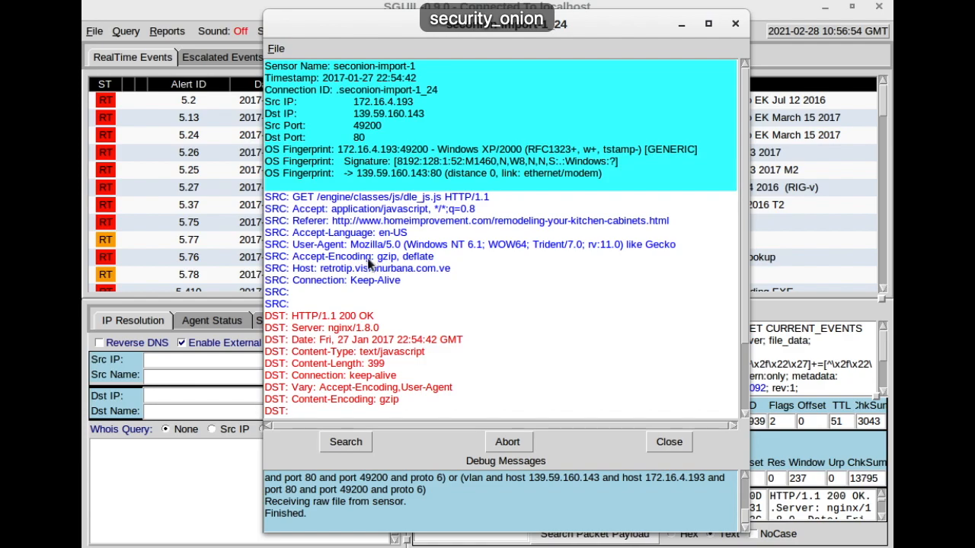
{"action": "left_click_drag", "start_coordinate": [345, 259], "coordinate": [434, 260]}
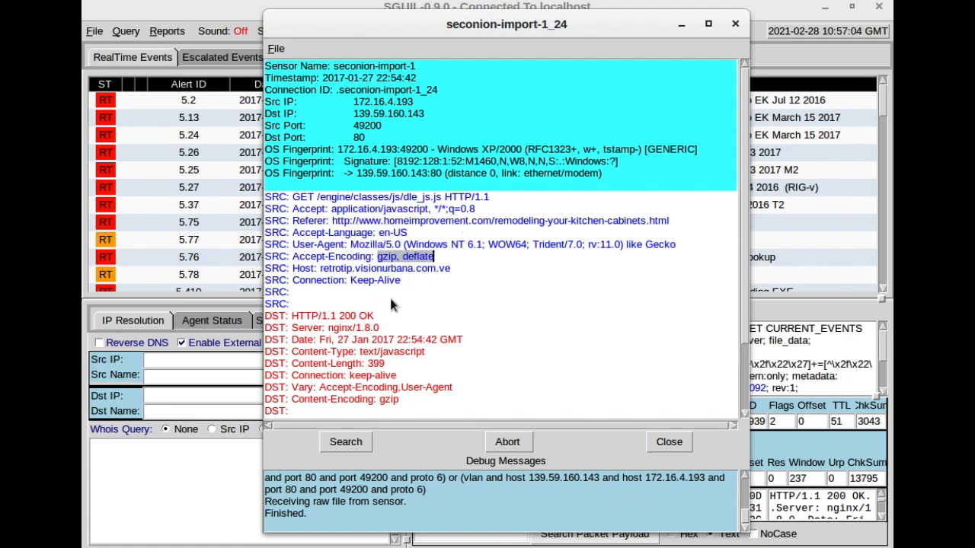
Switch to the PDF, try to delete the hidden text line below the content encoding question, and undo the deletion
{"action": "key", "text": "ctrl+Left"}
{"action": "left_click", "coordinate": [185, 358]}
{"action": "left_click", "coordinate": [246, 332]}
{"action": "left_click", "coordinate": [157, 332]}
{"action": "left_click_drag", "start_coordinate": [154, 332], "coordinate": [251, 330]}
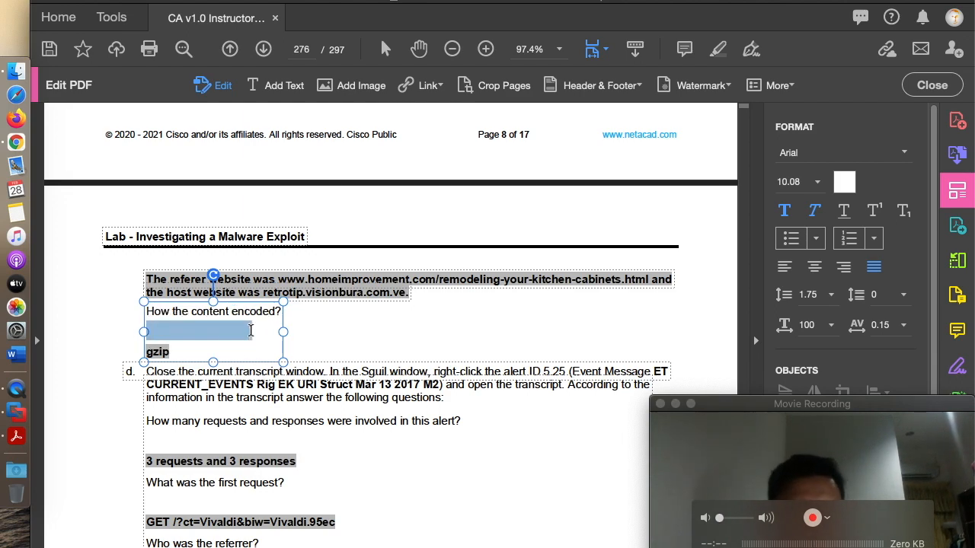
{"action": "key", "text": "BackSpace"}
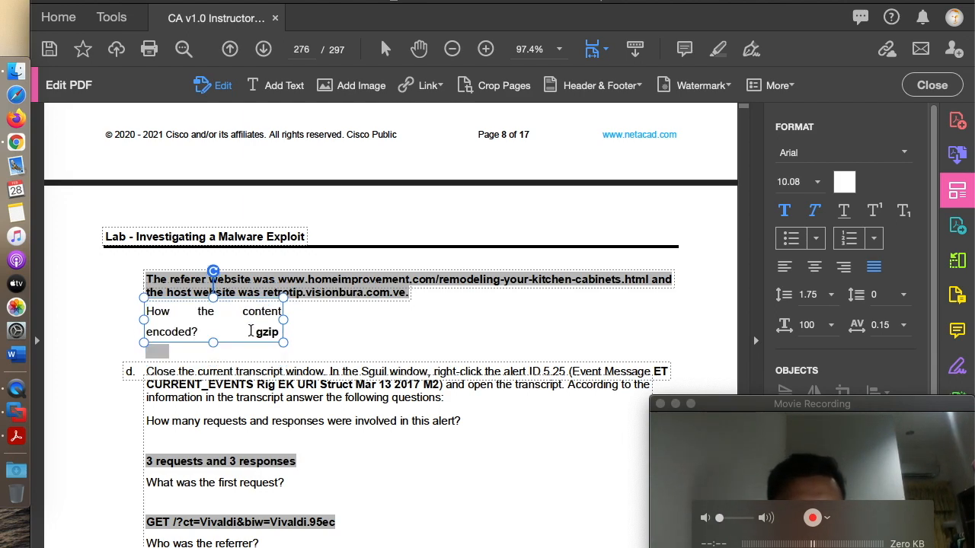
{"action": "key", "text": "super+z"}
{"action": "key", "text": "super+z"}
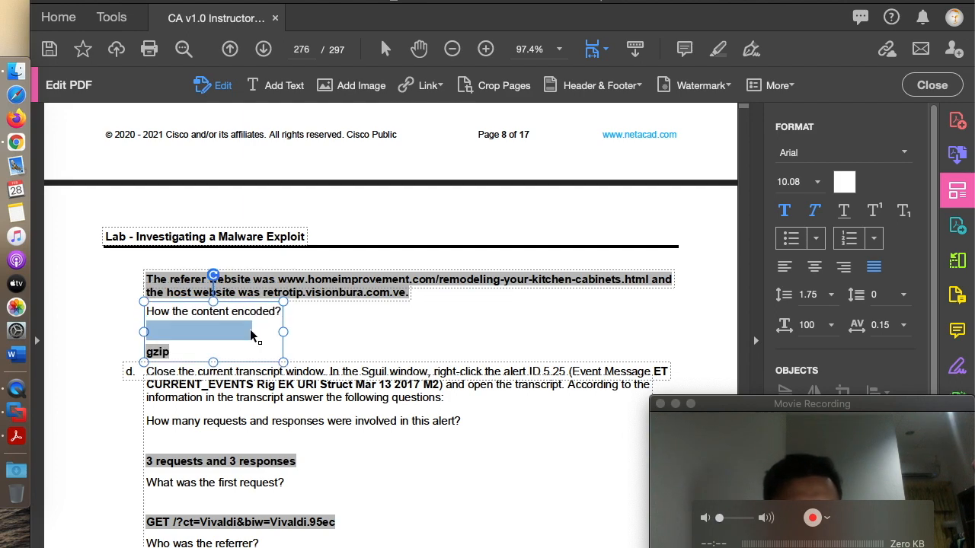
Try to remove part of the hidden text above the gzip answer, undo the deletions, and deselect the text box
{"action": "left_click", "coordinate": [250, 331]}
{"action": "left_click", "coordinate": [199, 332]}
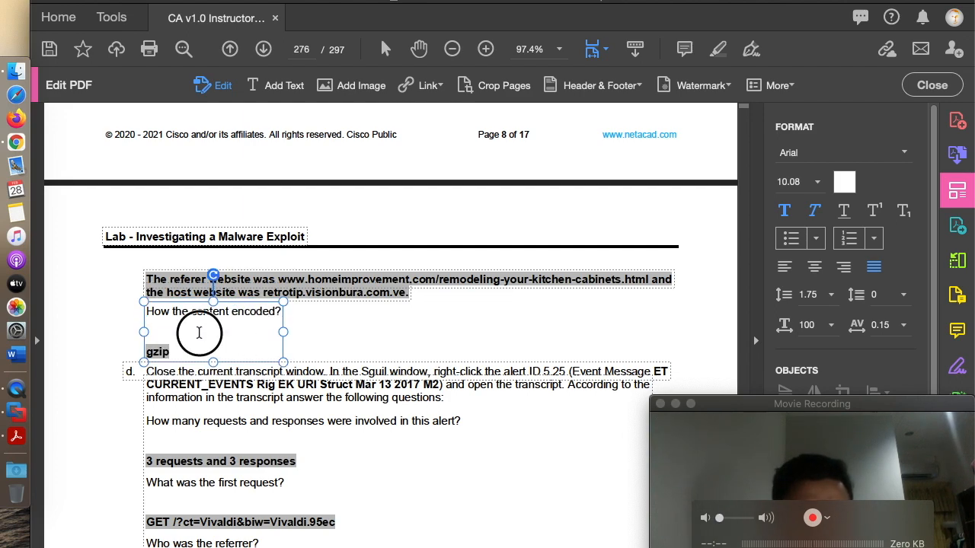
{"action": "double_click", "coordinate": [199, 332]}
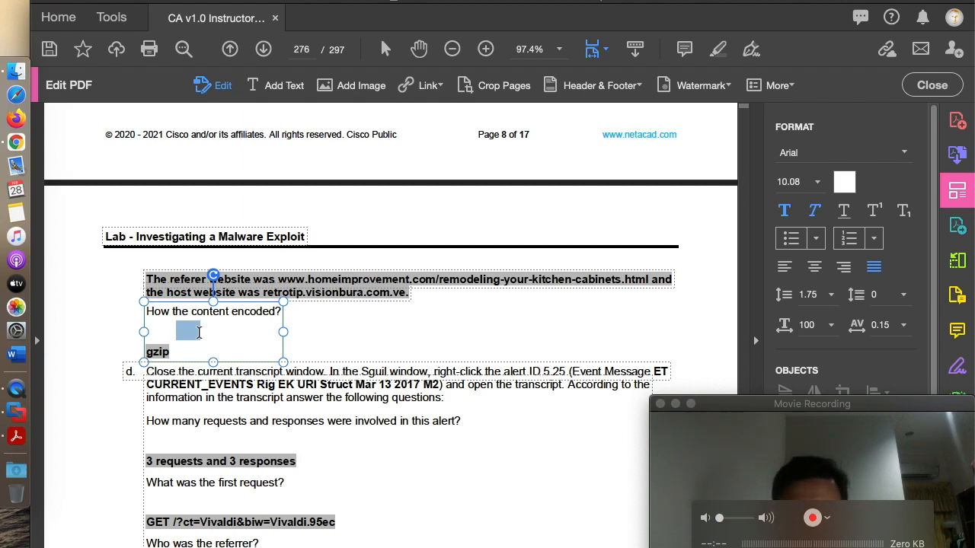
{"action": "key", "text": "BackSpace"}
{"action": "key", "text": "super+z"}
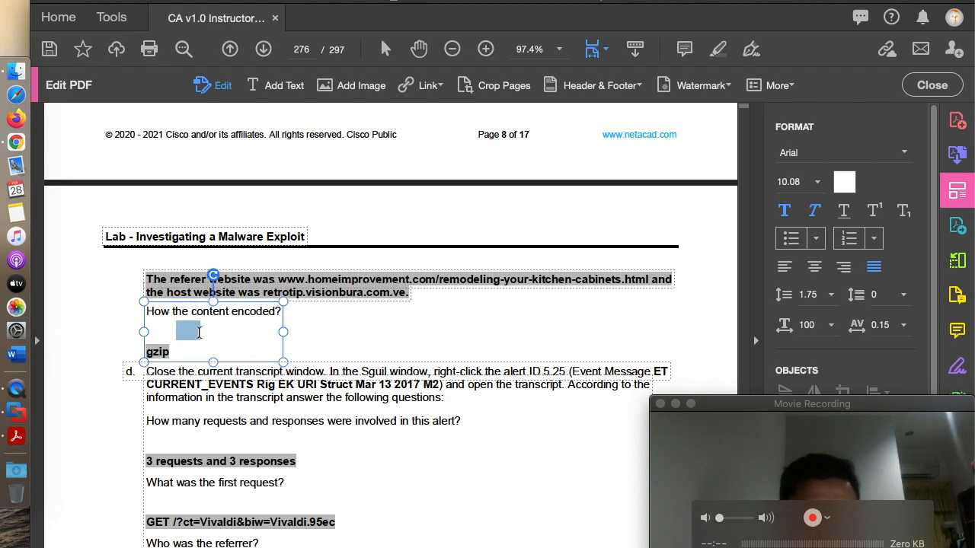
{"action": "key", "text": "BackSpace"}
{"action": "key", "text": "super+z"}
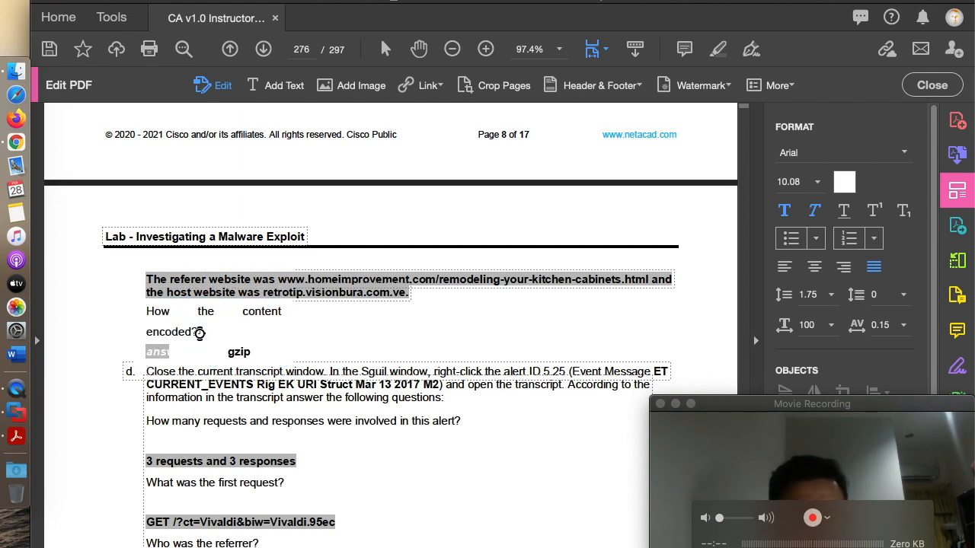
{"action": "left_click", "coordinate": [224, 332]}
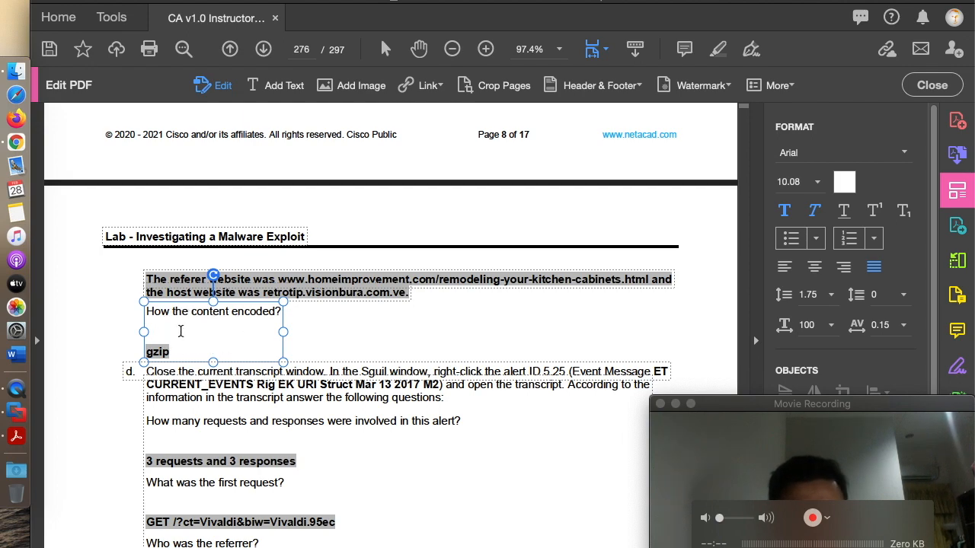
{"action": "key", "text": "BackSpace"}
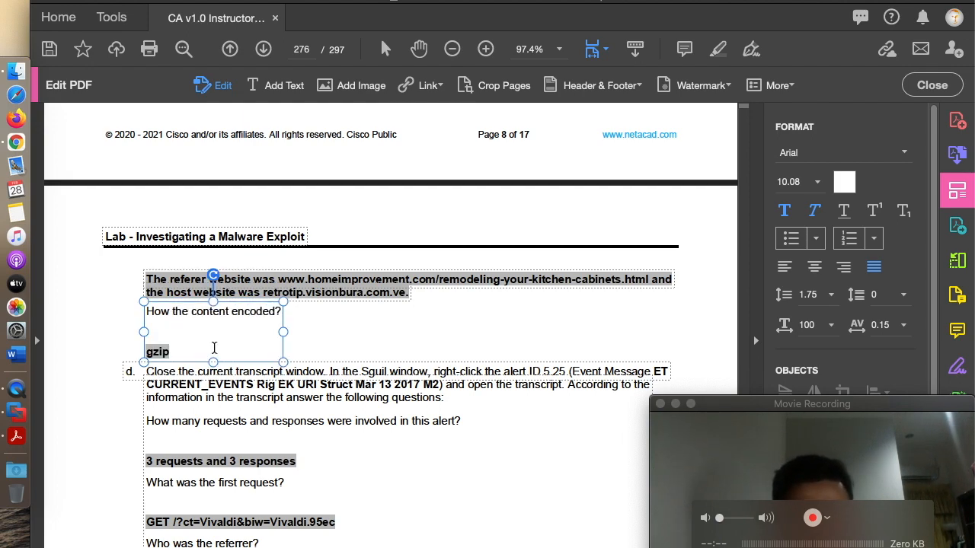
{"action": "left_click", "coordinate": [220, 351]}
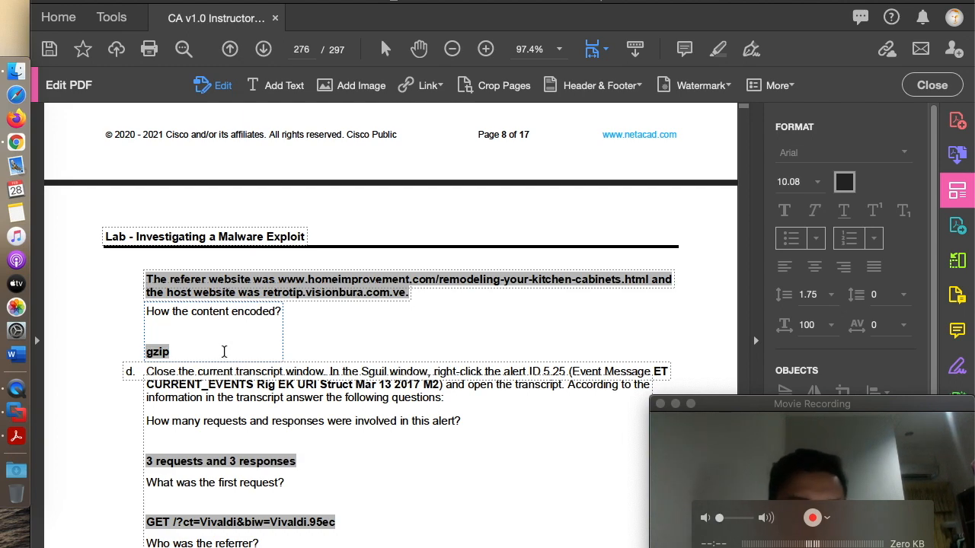
{"action": "left_click", "coordinate": [200, 332]}
{"action": "left_click", "coordinate": [369, 341]}
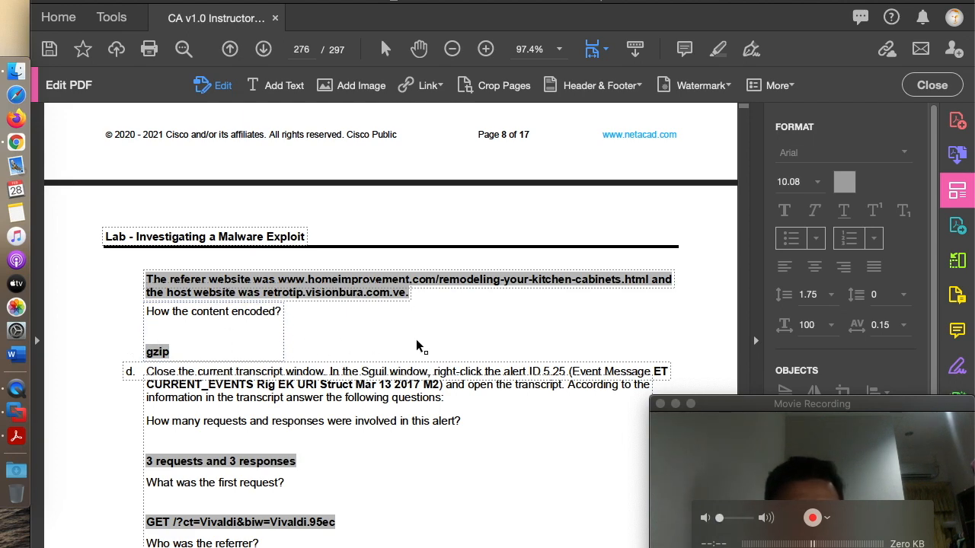
Read the Step 3d instructions in the PDF and close the 5.24 transcript window in Sguil
{"action": "scroll", "coordinate": [221, 372], "scroll_direction": "down", "scroll_amount": 2}
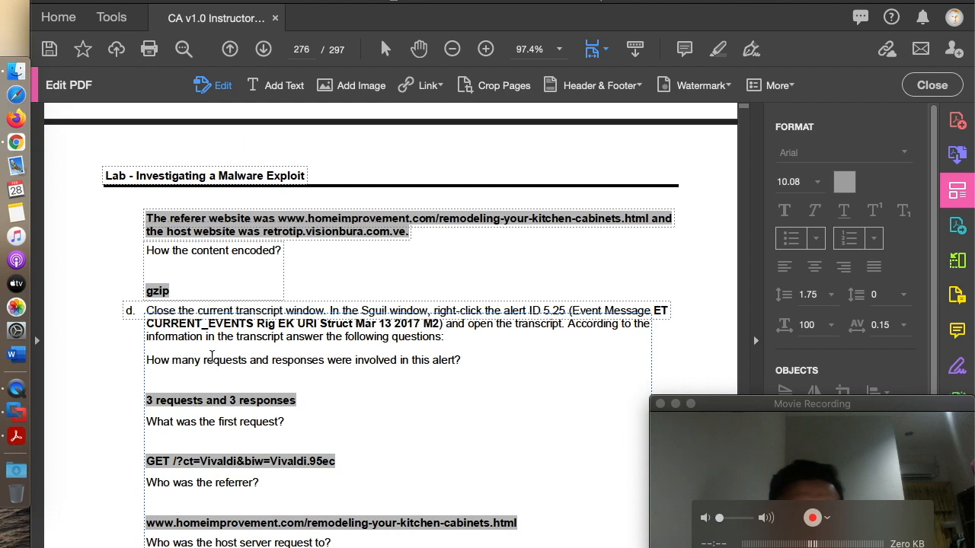
{"action": "scroll", "coordinate": [218, 358], "scroll_direction": "down", "scroll_amount": 2}
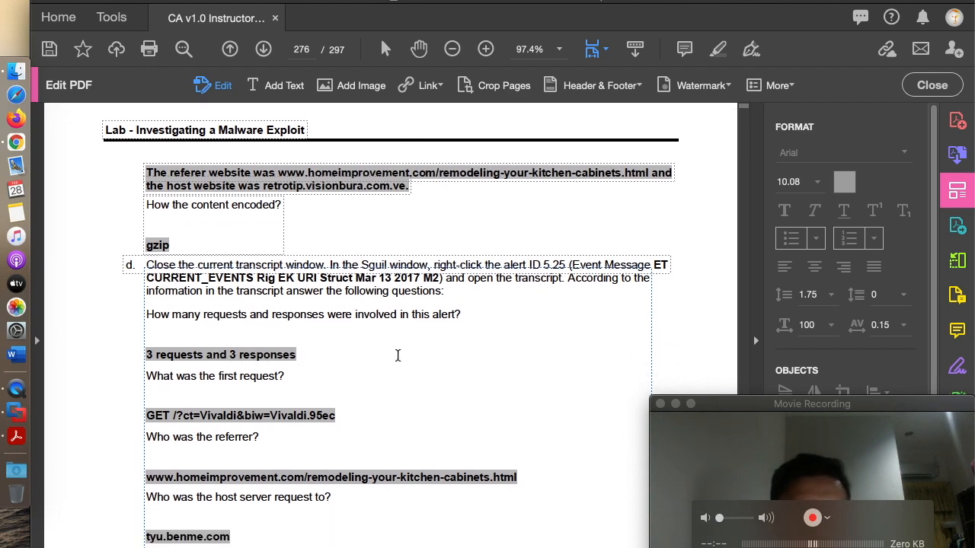
{"action": "scroll", "coordinate": [388, 324], "scroll_direction": "down", "scroll_amount": 2}
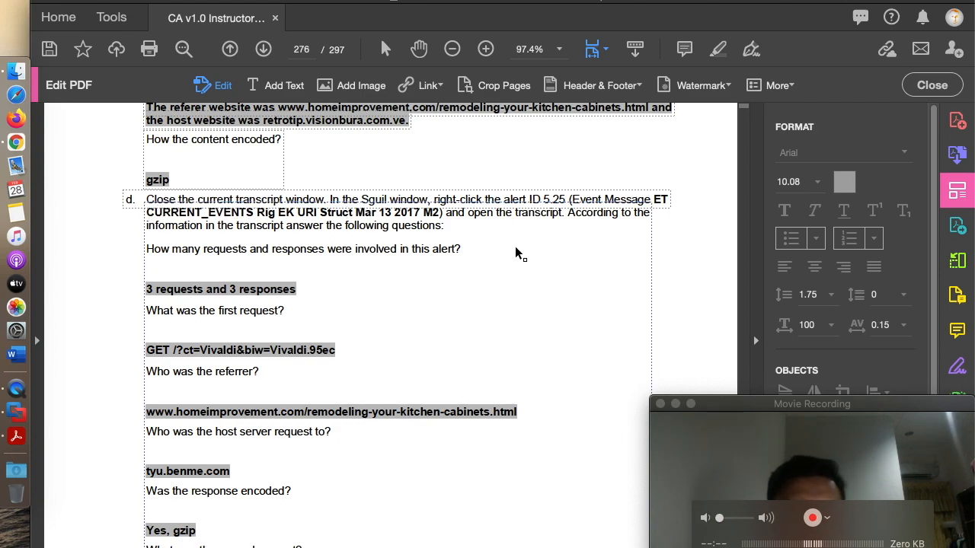
{"action": "key", "text": "ctrl+Right"}
{"action": "left_click", "coordinate": [735, 23]}
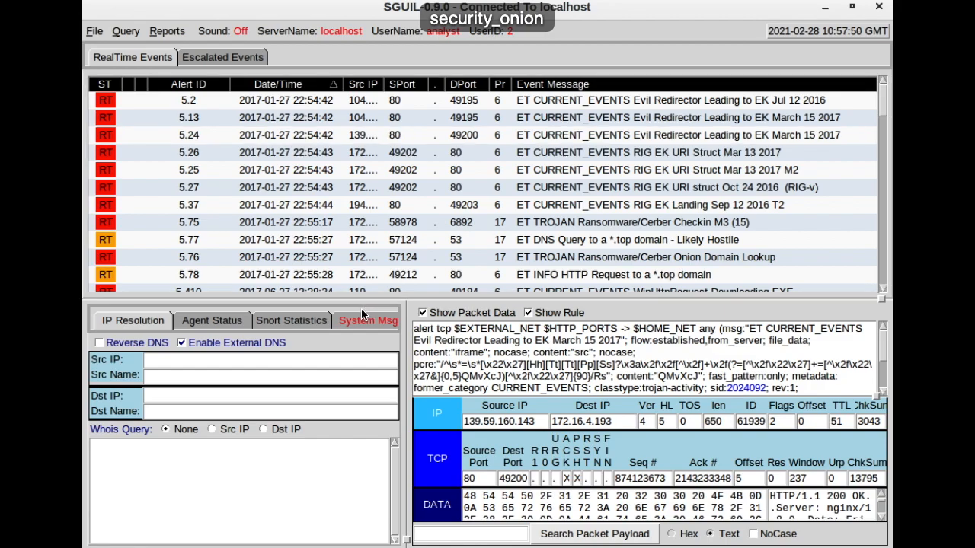
Check the alert named in Step 3d and open the transcript of alert 5.25 (RIG EK URI Struct Mar 13 2017 M2)
{"action": "key", "text": "ctrl+Left"}
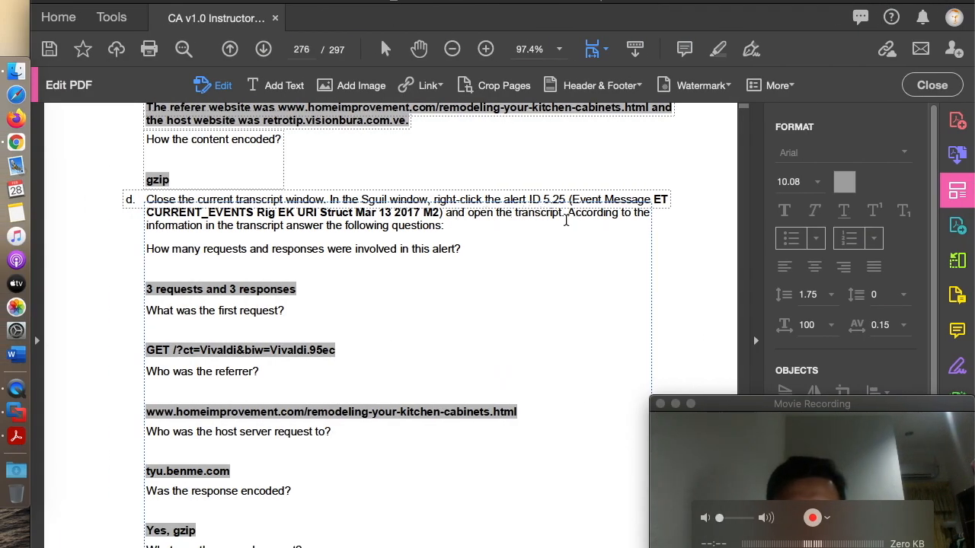
{"action": "key", "text": "ctrl+Right"}
{"action": "left_click", "coordinate": [294, 213]}
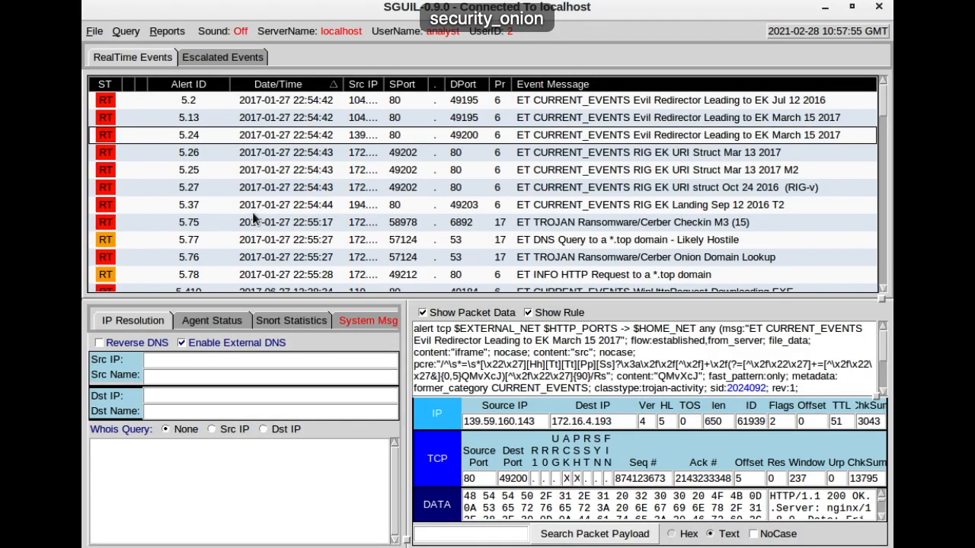
{"action": "left_click", "coordinate": [202, 170]}
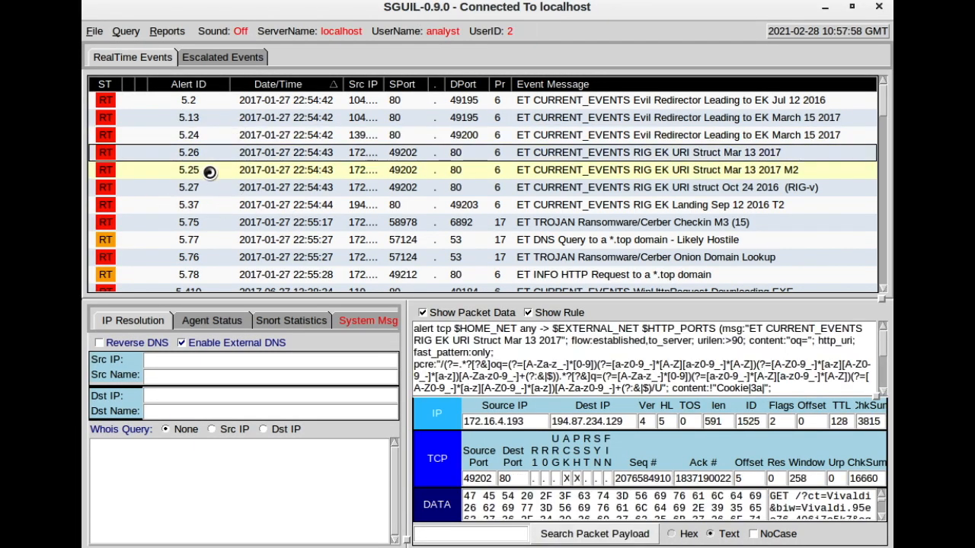
{"action": "key", "text": "ctrl+Left"}
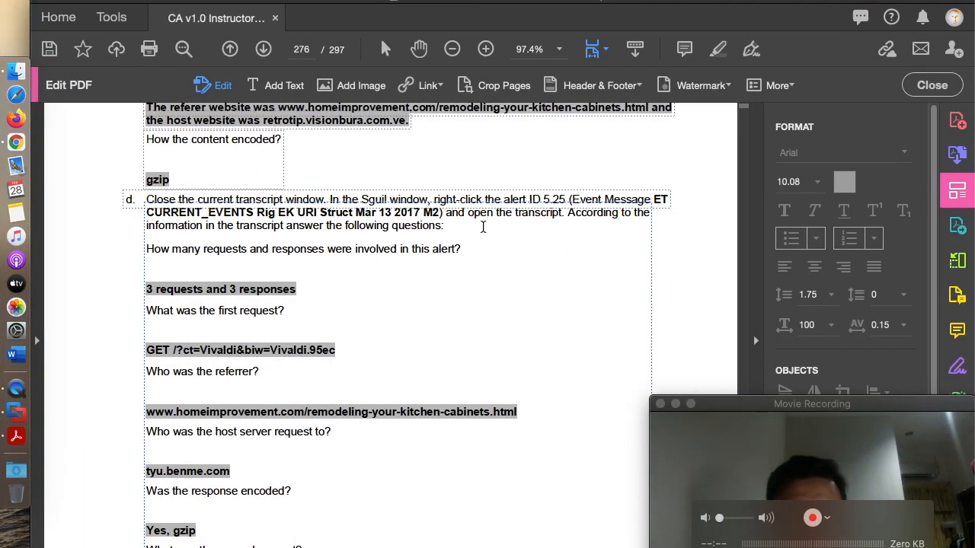
{"action": "key", "text": "ctrl+Right"}
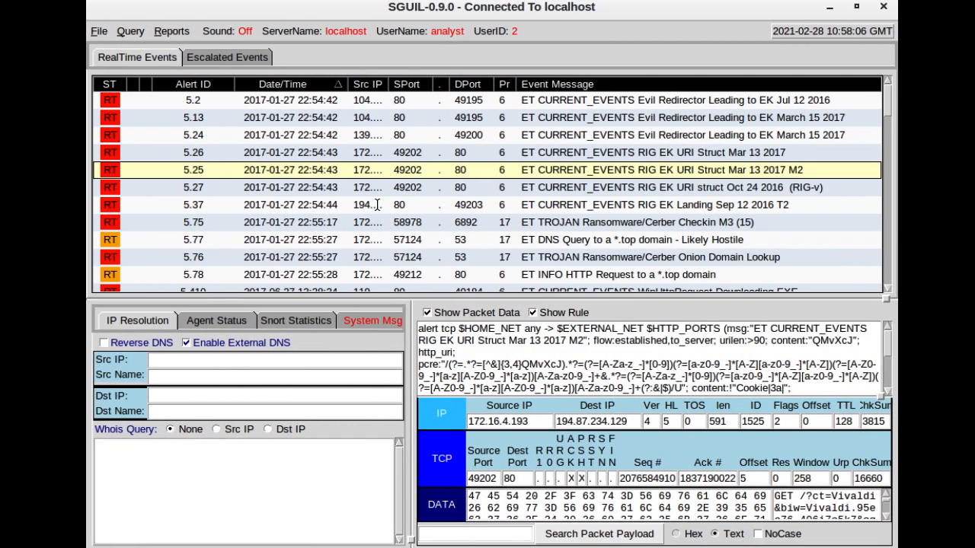
{"action": "left_click", "coordinate": [289, 171]}
{"action": "right_click", "coordinate": [195, 173]}
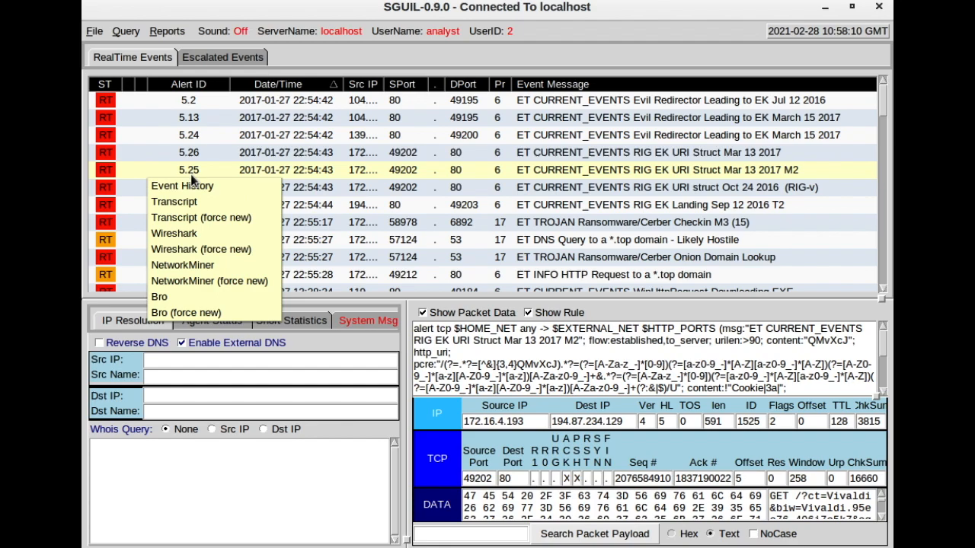
{"action": "left_click", "coordinate": [192, 172]}
{"action": "right_click", "coordinate": [192, 172]}
{"action": "left_click", "coordinate": [182, 204]}
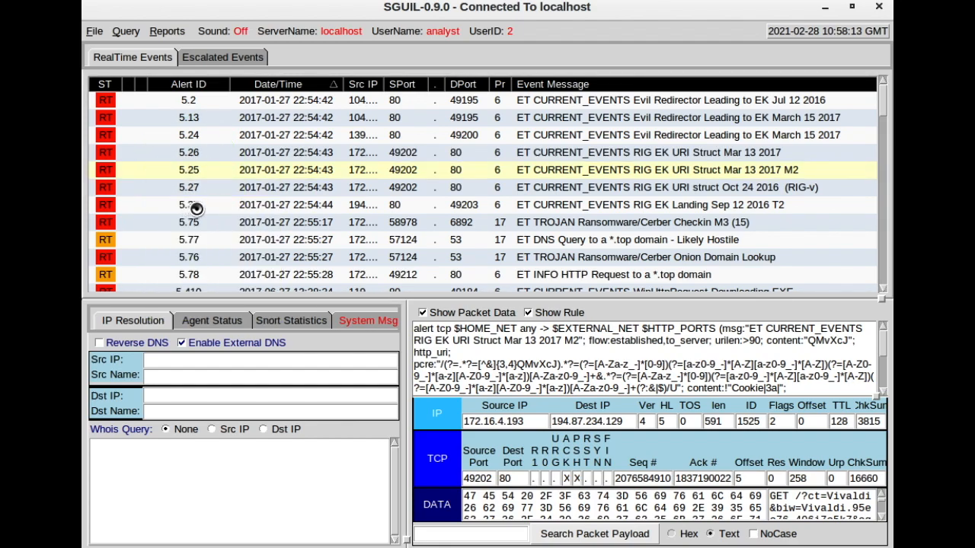
Read the requests and responses question in the PDF and look through the 5.25 transcript for SRC and DST headers
{"action": "key", "text": "ctrl+Left"}
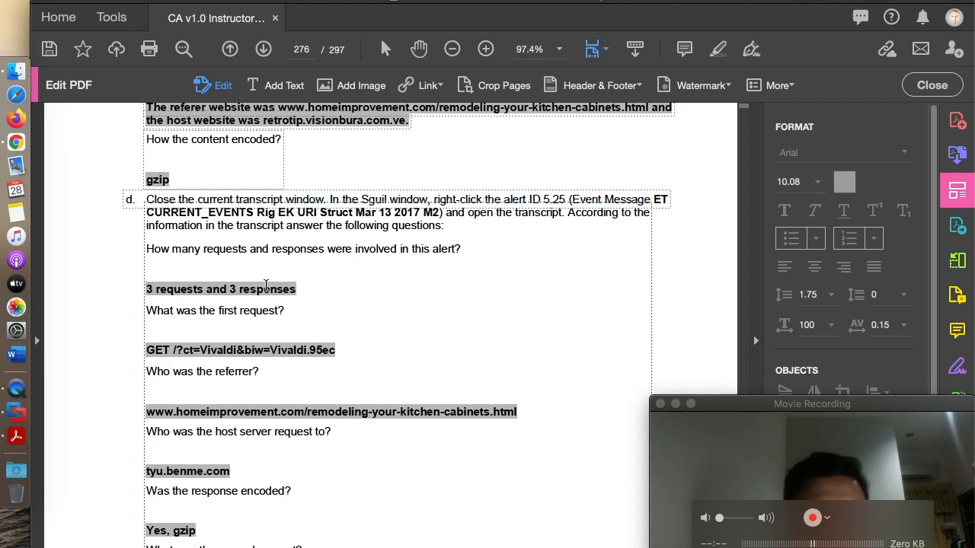
{"action": "key", "text": "ctrl+Right"}
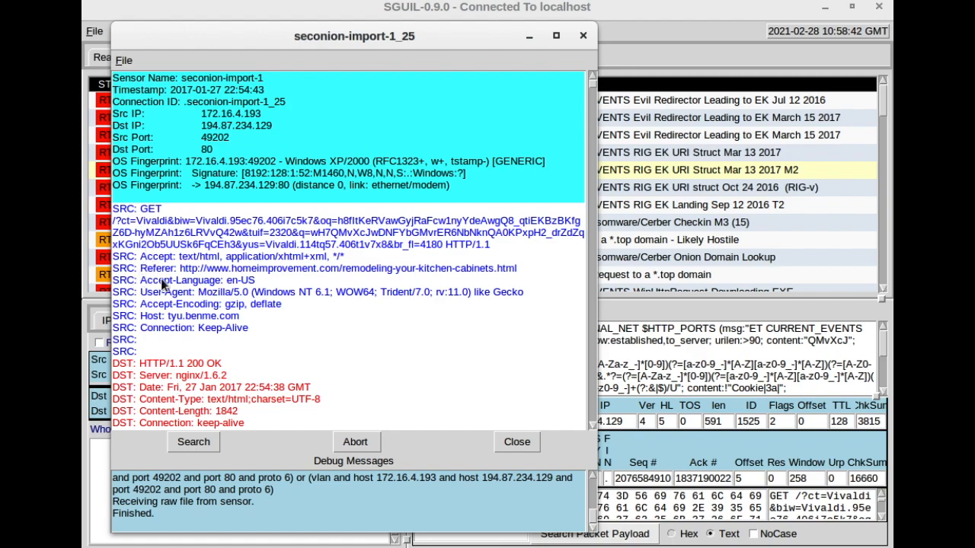
{"action": "scroll", "coordinate": [160, 279], "scroll_direction": "down", "scroll_amount": 10}
{"action": "scroll", "coordinate": [161, 280], "scroll_direction": "down", "scroll_amount": 1}
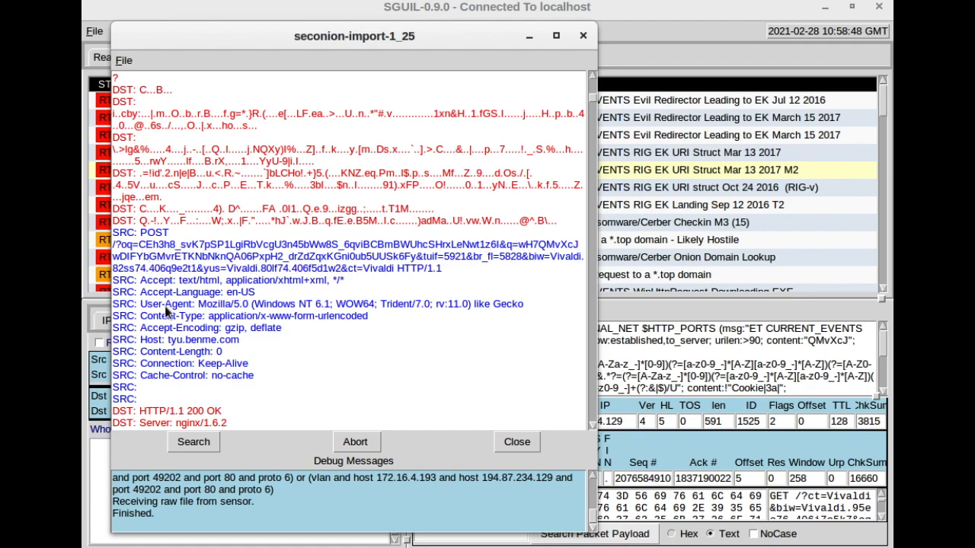
{"action": "scroll", "coordinate": [164, 306], "scroll_direction": "down", "scroll_amount": 4}
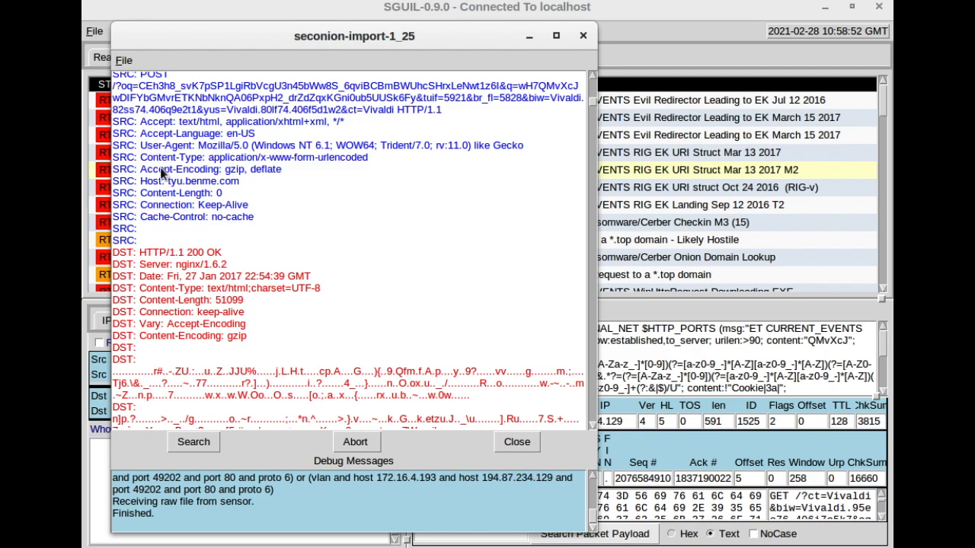
{"action": "scroll", "coordinate": [166, 225], "scroll_direction": "down", "scroll_amount": 10}
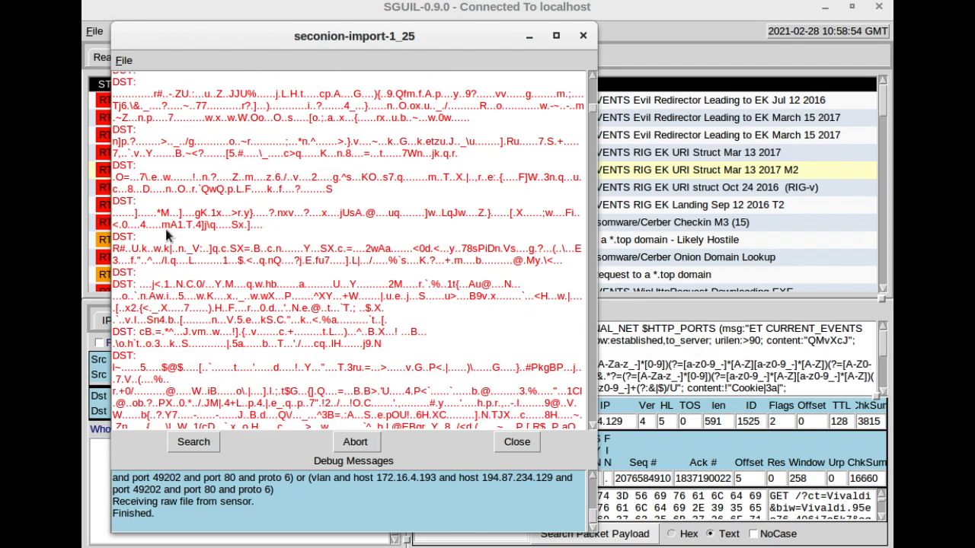
{"action": "scroll", "coordinate": [166, 235], "scroll_direction": "down", "scroll_amount": 10}
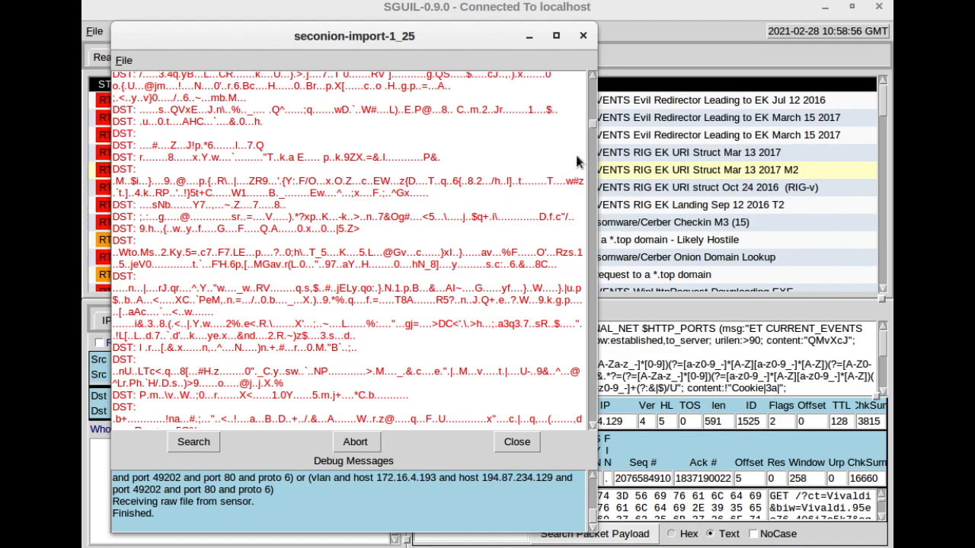
{"action": "left_click", "coordinate": [593, 102]}
{"action": "left_click_drag", "start_coordinate": [594, 102], "coordinate": [593, 76]}
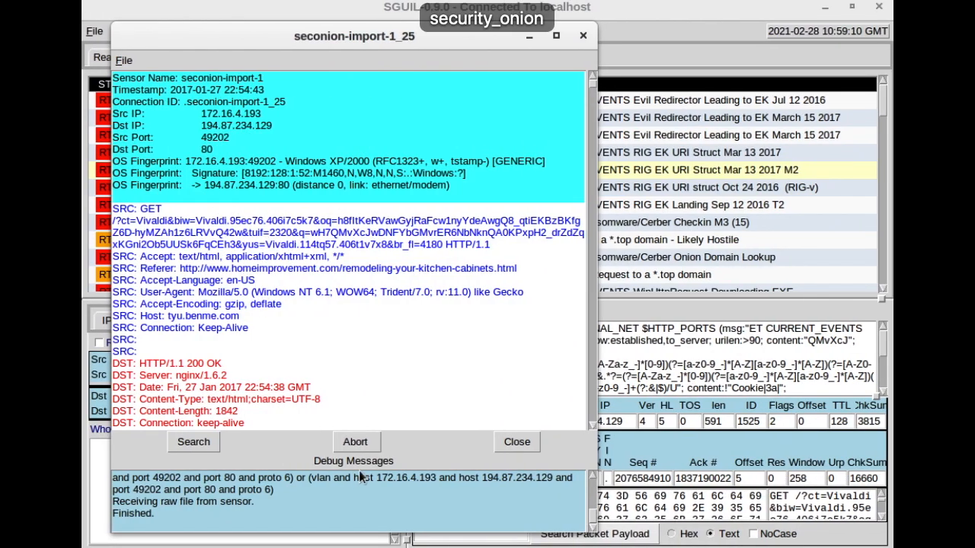
Search the 5.25 transcript for "get" and cycle through the matching request lines
{"action": "left_click", "coordinate": [194, 442]}
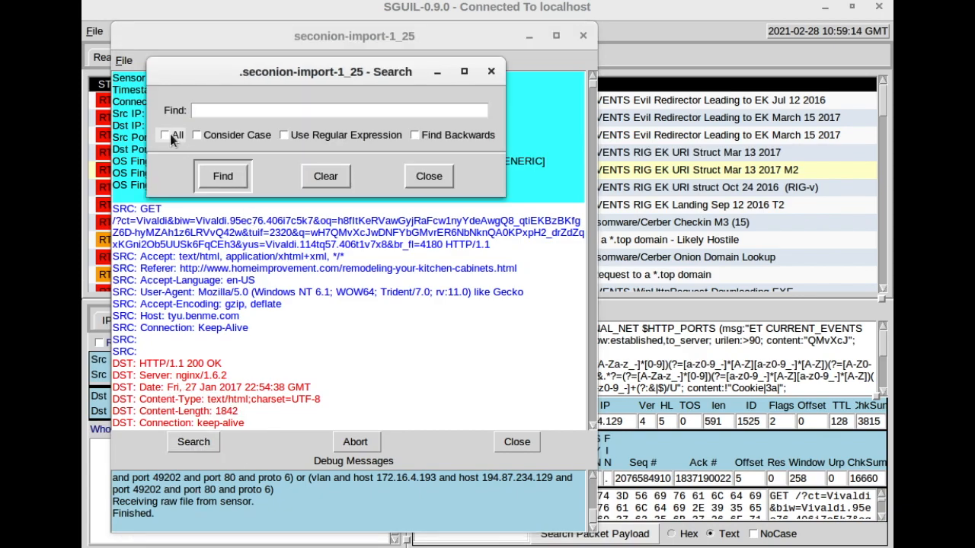
{"action": "left_click", "coordinate": [238, 110]}
{"action": "type", "text": "get"}
{"action": "left_click", "coordinate": [211, 177]}
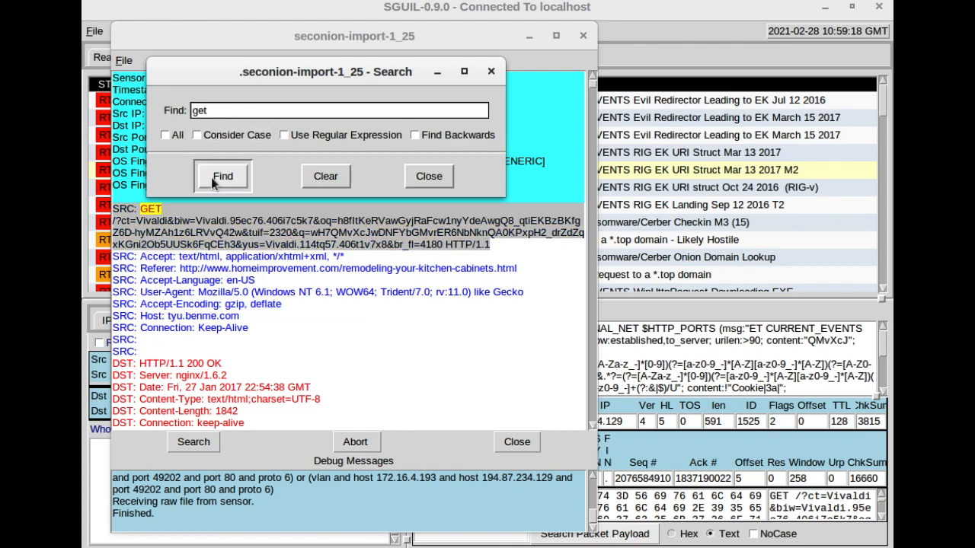
{"action": "left_click", "coordinate": [211, 178]}
{"action": "left_click", "coordinate": [211, 178]}
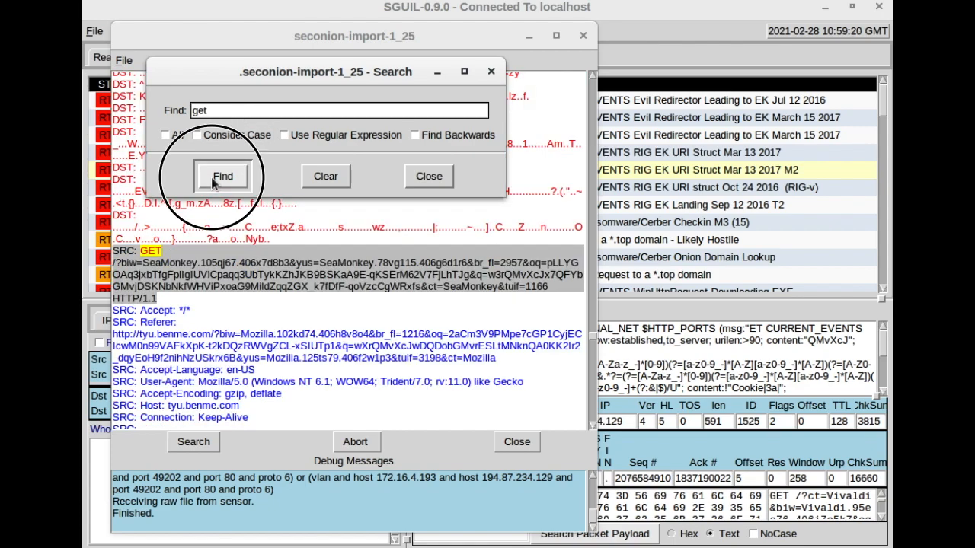
{"action": "left_click", "coordinate": [211, 177]}
{"action": "left_click", "coordinate": [237, 184]}
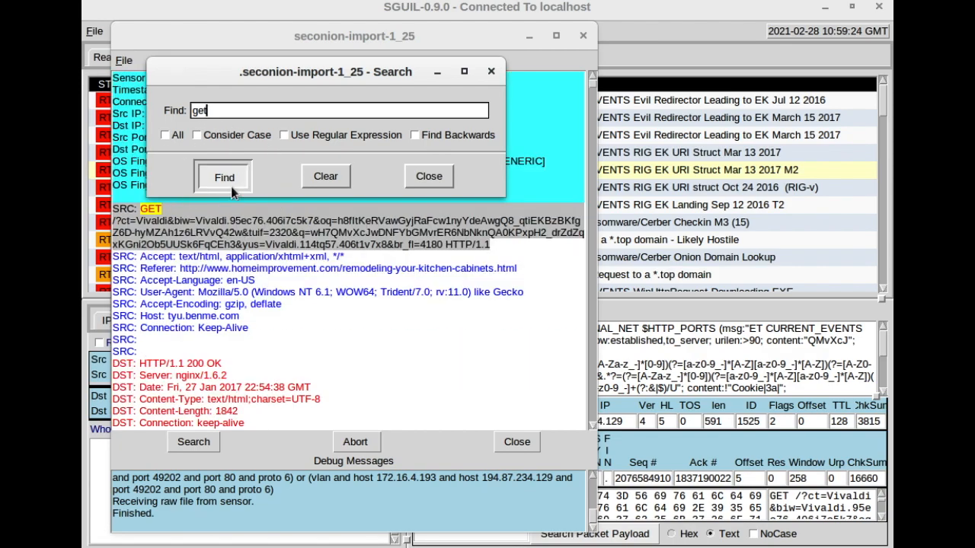
{"action": "left_click", "coordinate": [231, 187]}
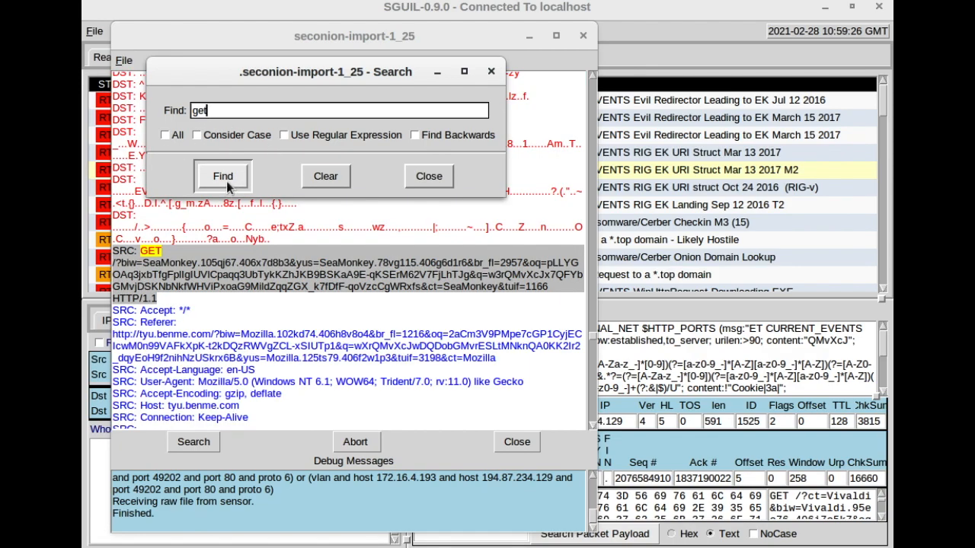
{"action": "left_click", "coordinate": [226, 181]}
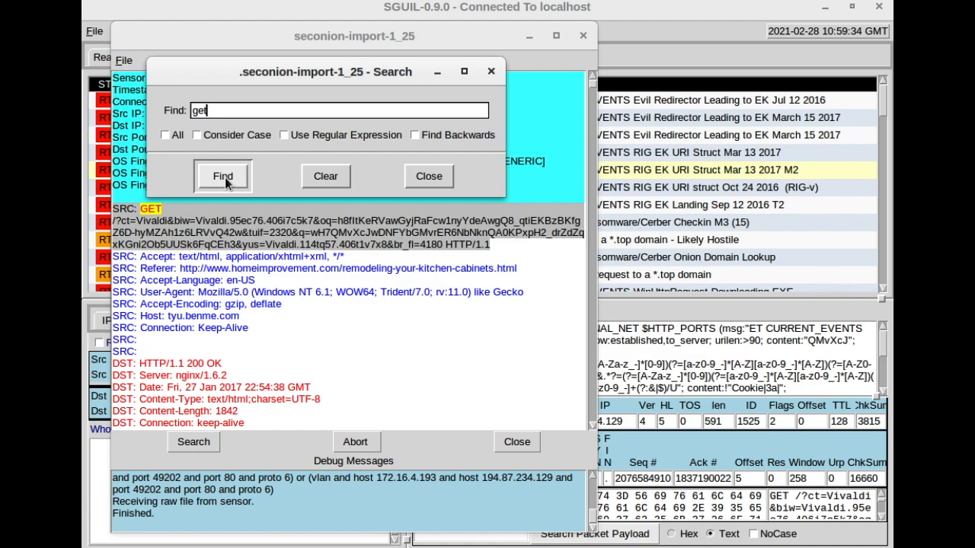
Step through the "get" matches in the 5.25 transcript again to compare the request lines
{"action": "left_click", "coordinate": [225, 178]}
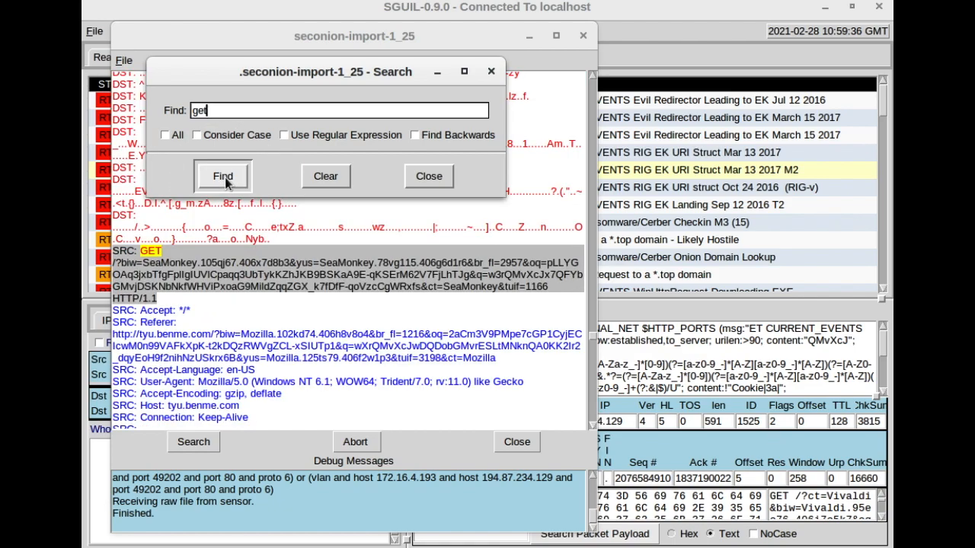
{"action": "left_click", "coordinate": [225, 178]}
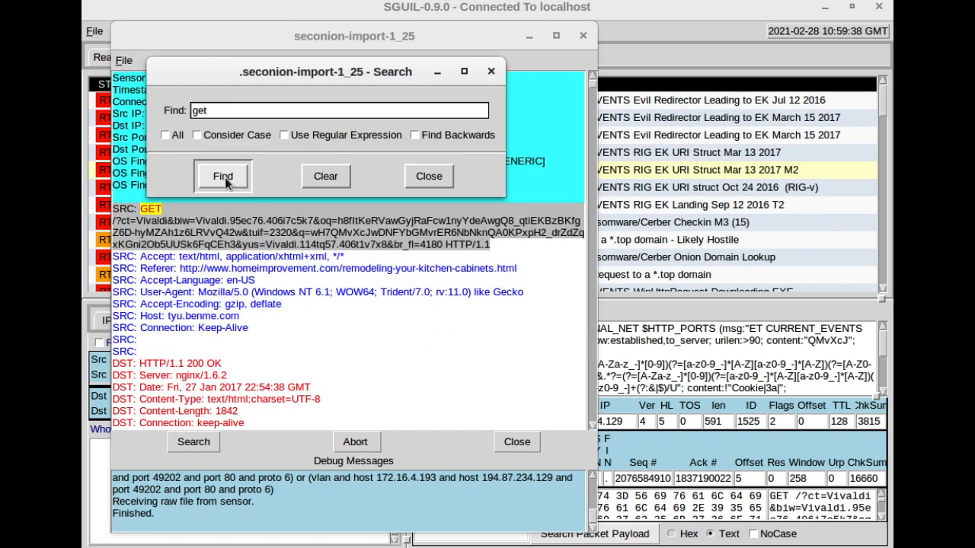
{"action": "left_click", "coordinate": [224, 178]}
{"action": "left_click", "coordinate": [225, 177]}
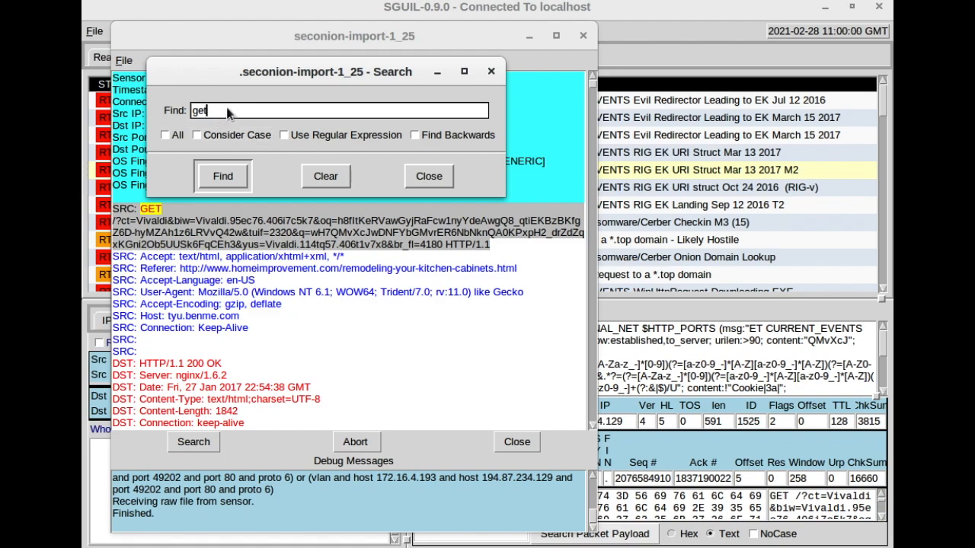
Search the 5.25 transcript for "host", step through the matches, and move the search window off the transcript text
{"action": "left_click_drag", "start_coordinate": [226, 107], "coordinate": [178, 111]}
{"action": "type", "text": "host"}
{"action": "key", "text": "Return"}
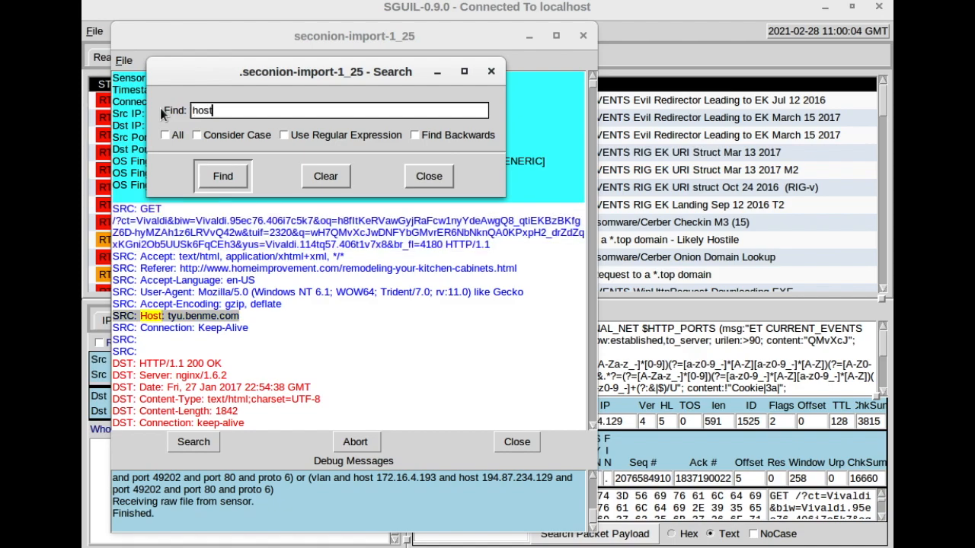
{"action": "left_click", "coordinate": [237, 179]}
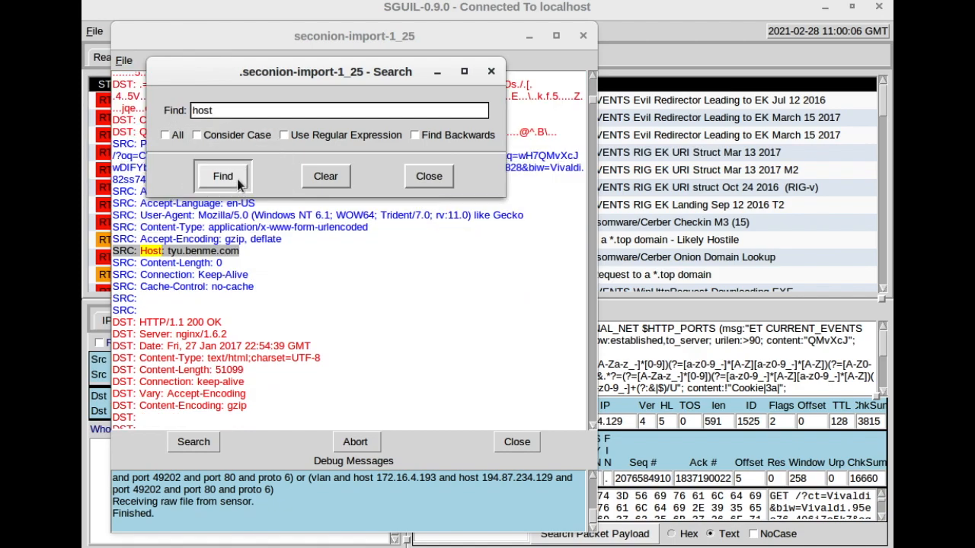
{"action": "left_click", "coordinate": [237, 179]}
{"action": "left_click", "coordinate": [236, 179]}
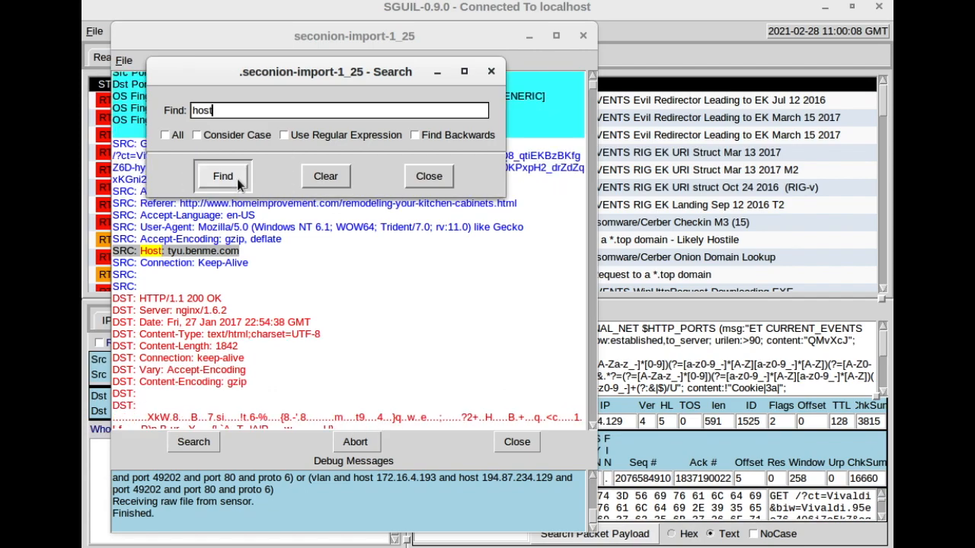
{"action": "left_click", "coordinate": [237, 179]}
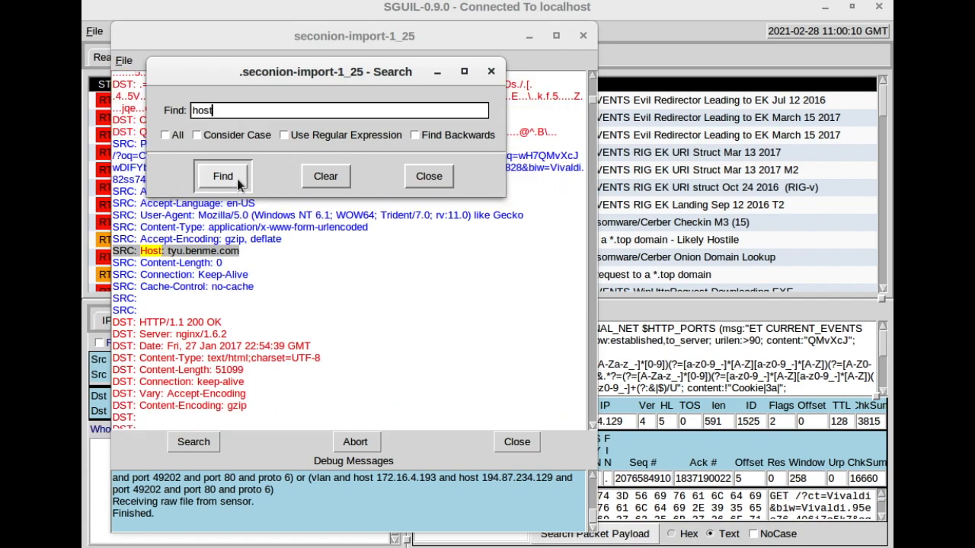
{"action": "left_click_drag", "start_coordinate": [250, 73], "coordinate": [492, 83]}
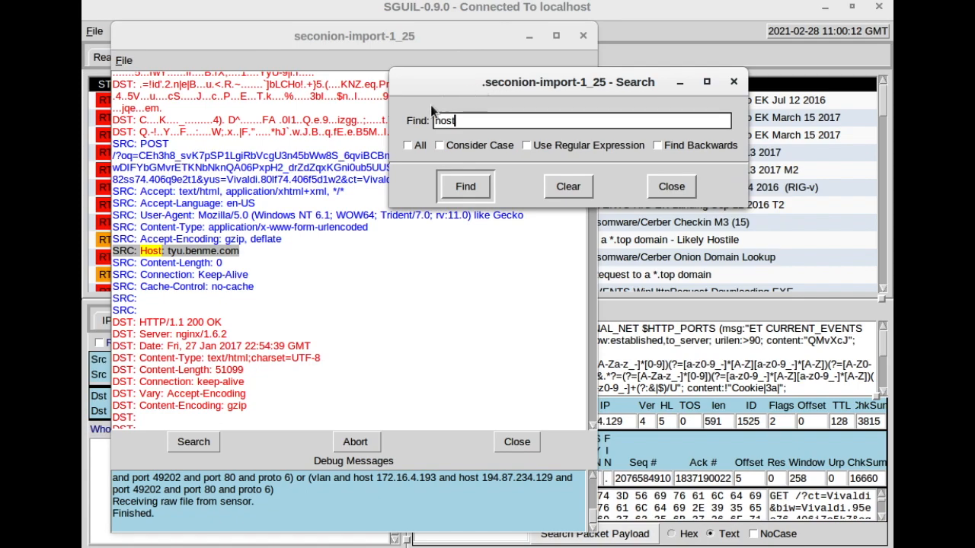
Cycle through the "host" matches again, examining the request type and host name of each SRC block
{"action": "left_click", "coordinate": [474, 195]}
{"action": "left_click", "coordinate": [473, 194]}
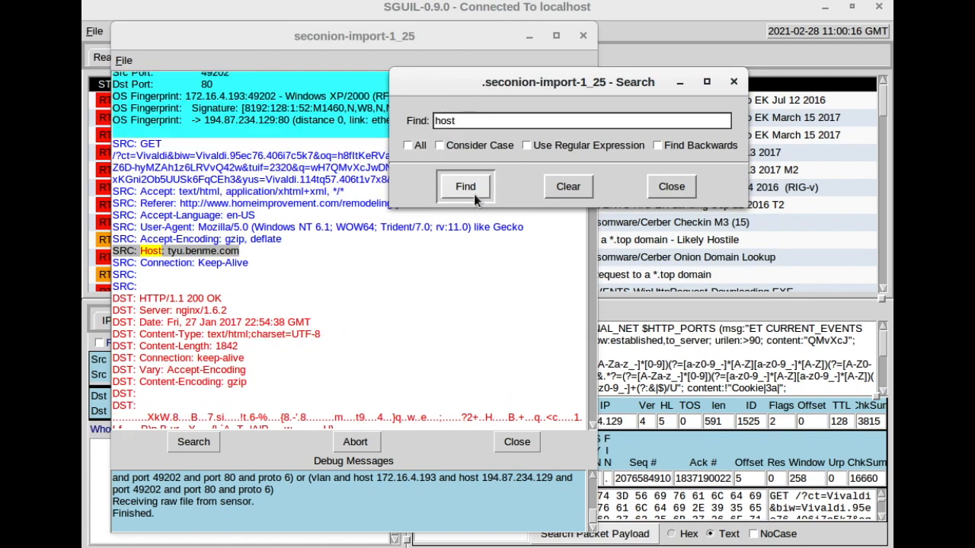
{"action": "left_click", "coordinate": [473, 194]}
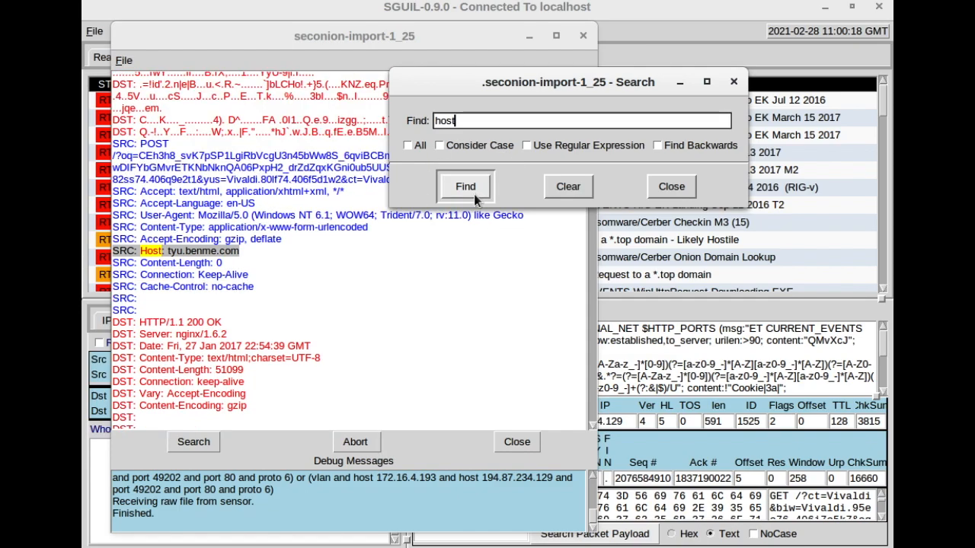
{"action": "left_click", "coordinate": [466, 187]}
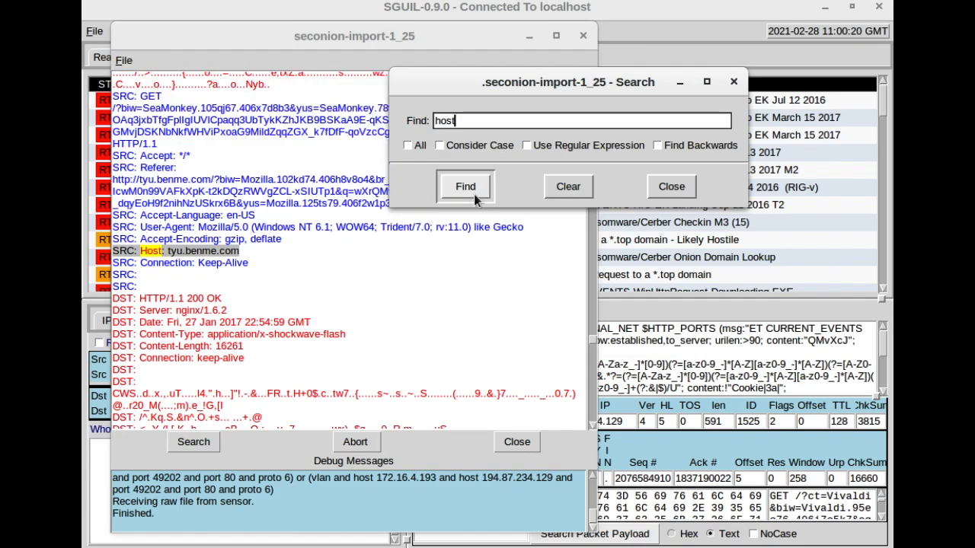
{"action": "left_click", "coordinate": [466, 187]}
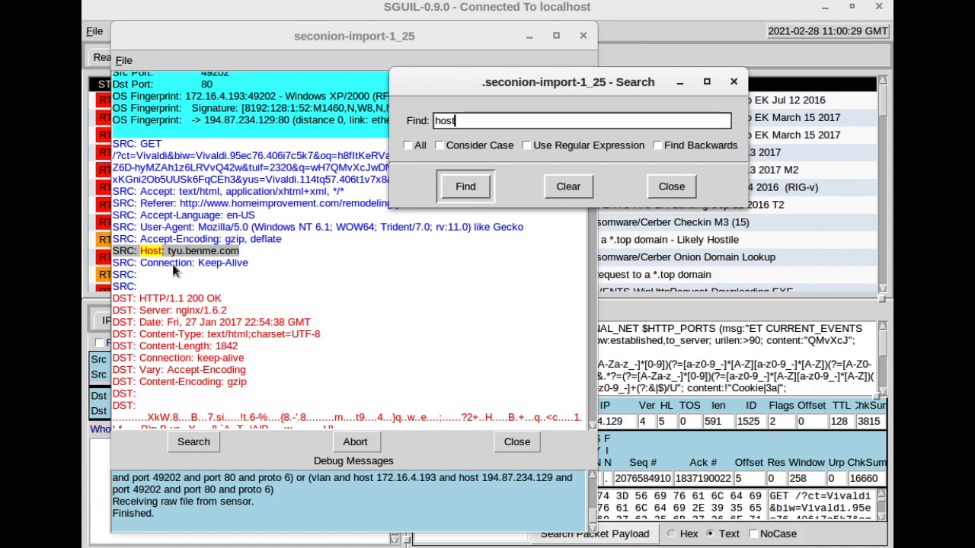
{"action": "left_click", "coordinate": [459, 192]}
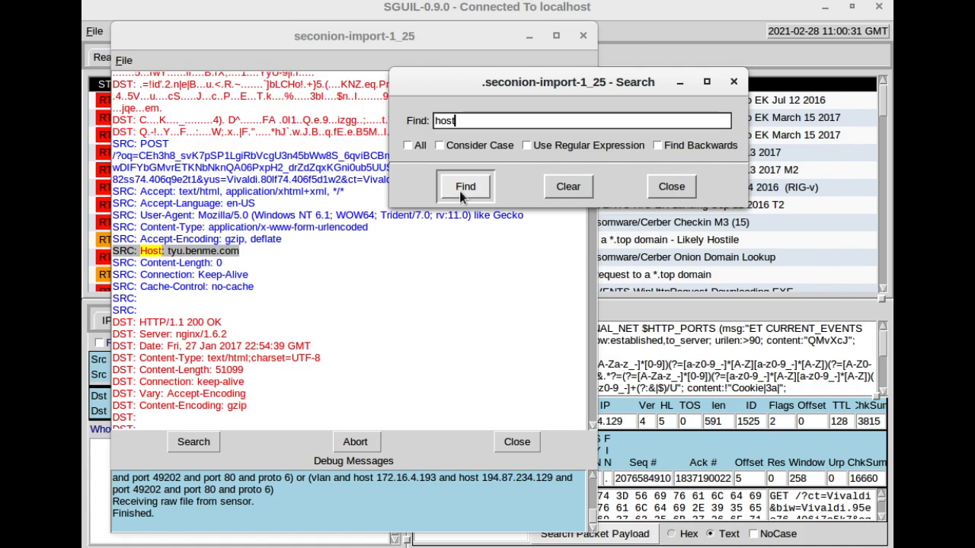
{"action": "left_click", "coordinate": [459, 191]}
{"action": "left_click", "coordinate": [455, 191]}
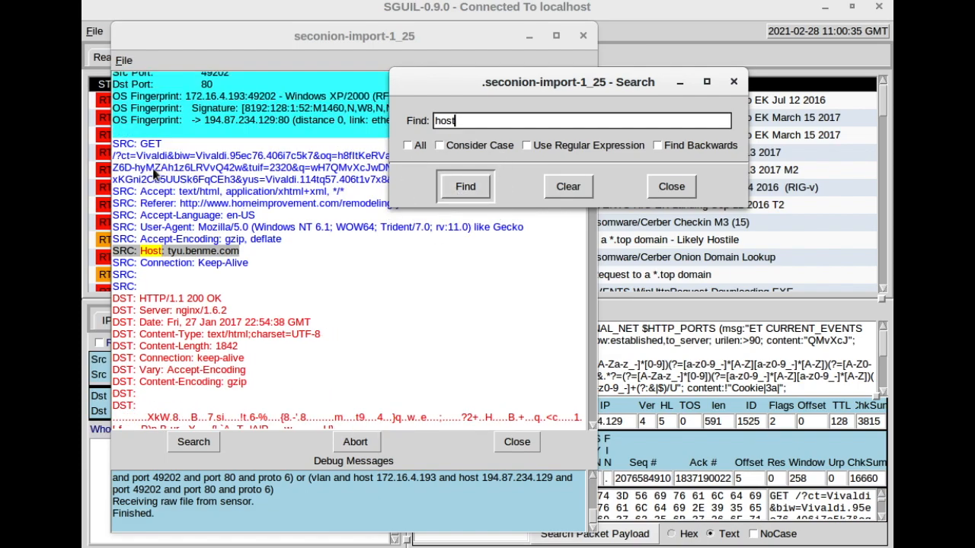
{"action": "double_click", "coordinate": [151, 144]}
{"action": "key", "text": "ctrl+c"}
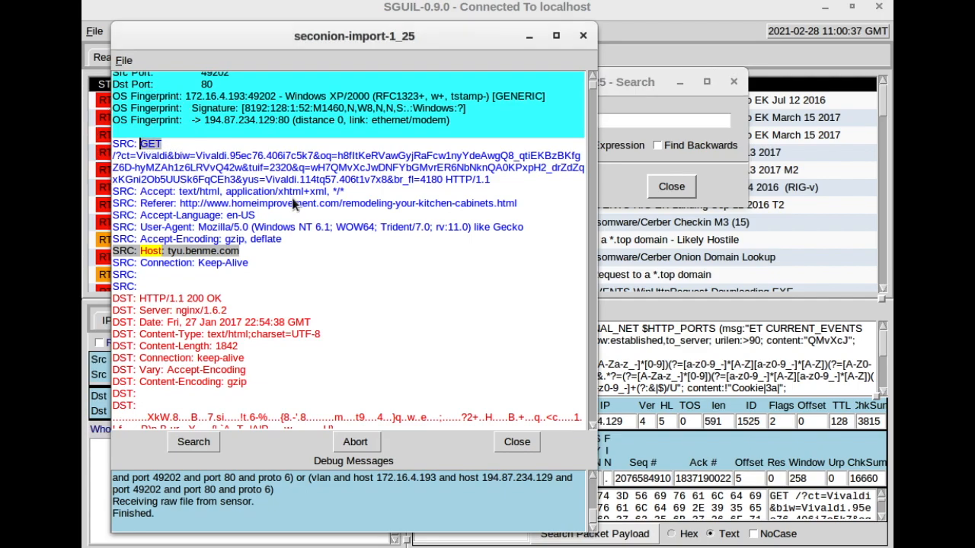
{"action": "left_click", "coordinate": [617, 173]}
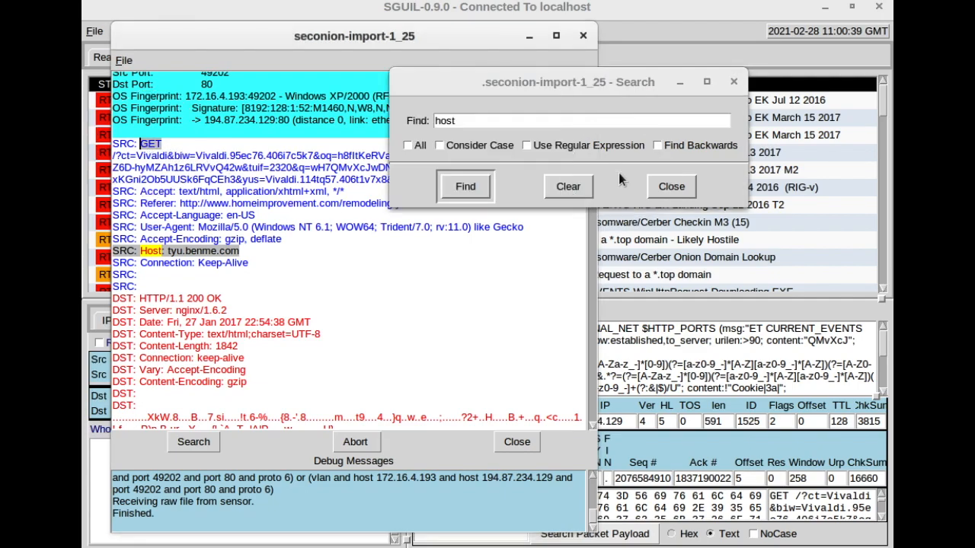
{"action": "left_click_drag", "start_coordinate": [488, 126], "coordinate": [402, 120]}
{"action": "key", "text": "ctrl+v"}
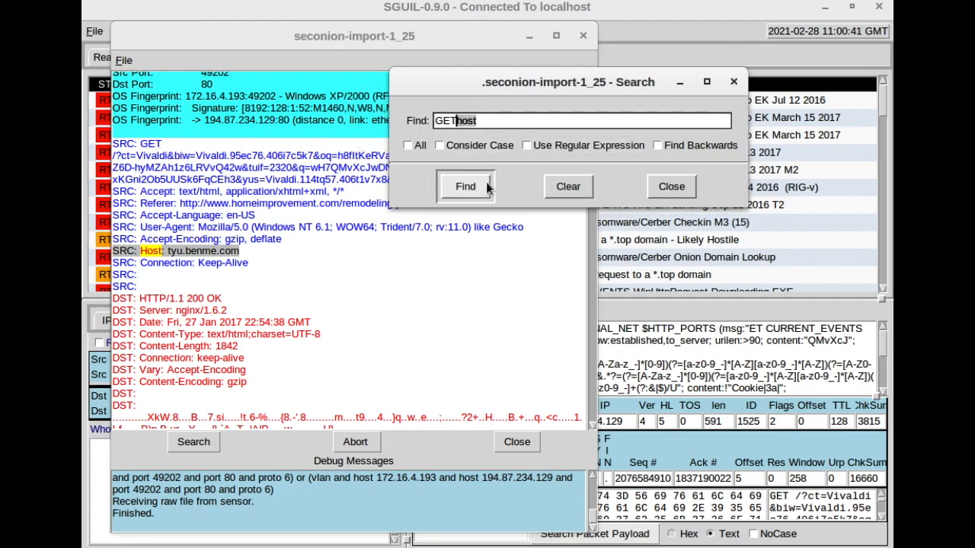
{"action": "left_click", "coordinate": [479, 186]}
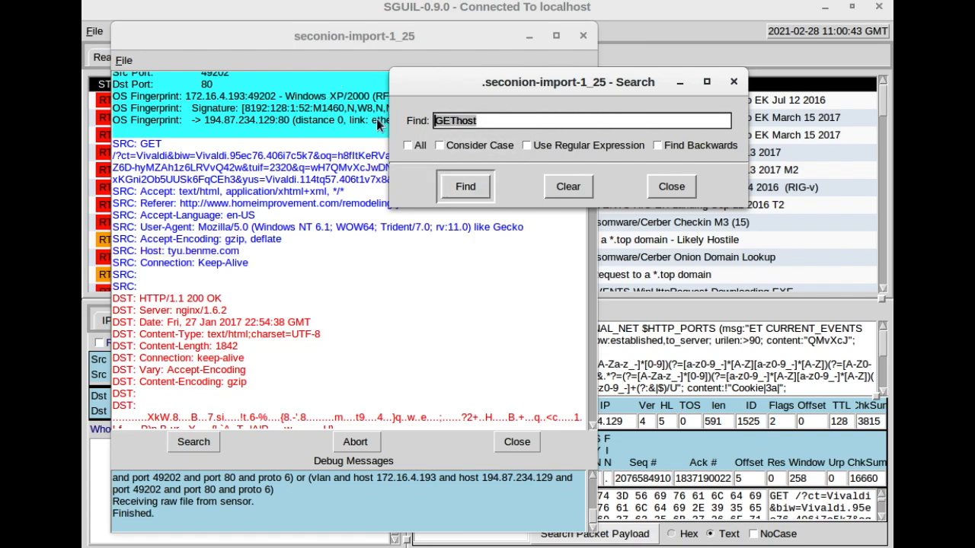
{"action": "key", "text": "ctrl+v"}
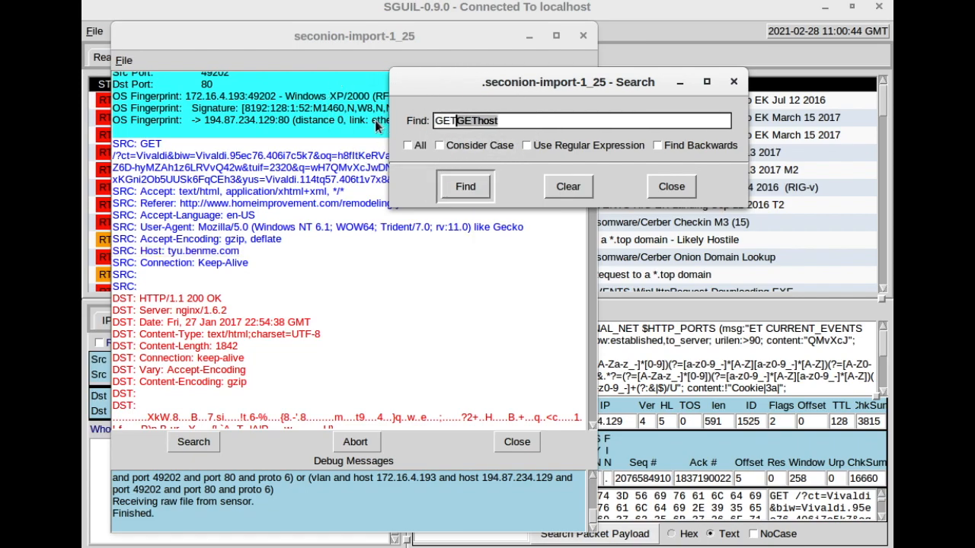
Replace the garbled search term with "host" and find the matching Host lines in the transcript again
{"action": "left_click", "coordinate": [500, 122]}
{"action": "left_click_drag", "start_coordinate": [500, 122], "coordinate": [415, 124]}
{"action": "type", "text": "host"}
{"action": "left_click_drag", "start_coordinate": [532, 123], "coordinate": [397, 120]}
{"action": "key", "text": "BackSpace"}
{"action": "type", "text": "host"}
{"action": "left_click", "coordinate": [466, 187]}
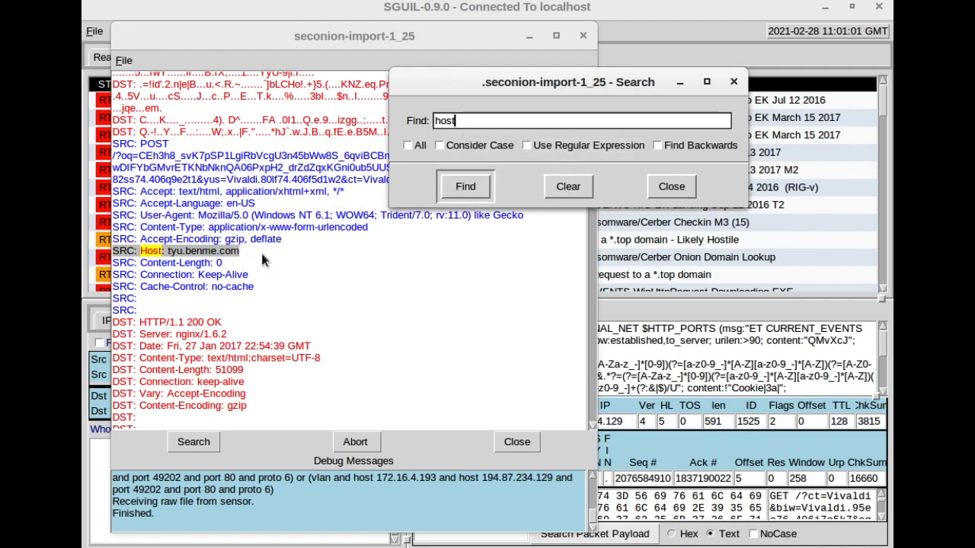
{"action": "left_click", "coordinate": [459, 188]}
Search the transcript for "GET" and step repeatedly through the matching requests
{"action": "double_click", "coordinate": [150, 96]}
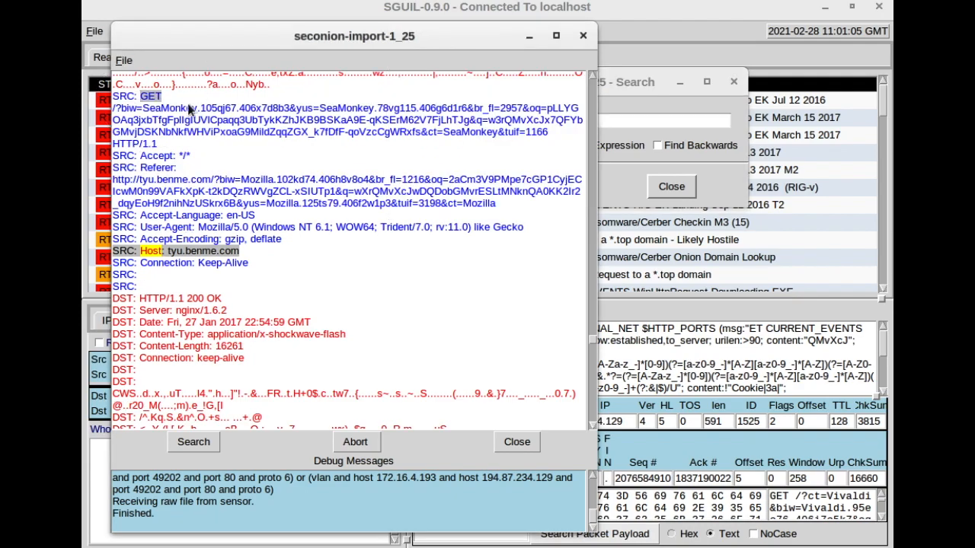
{"action": "left_click", "coordinate": [616, 106]}
{"action": "double_click", "coordinate": [481, 121]}
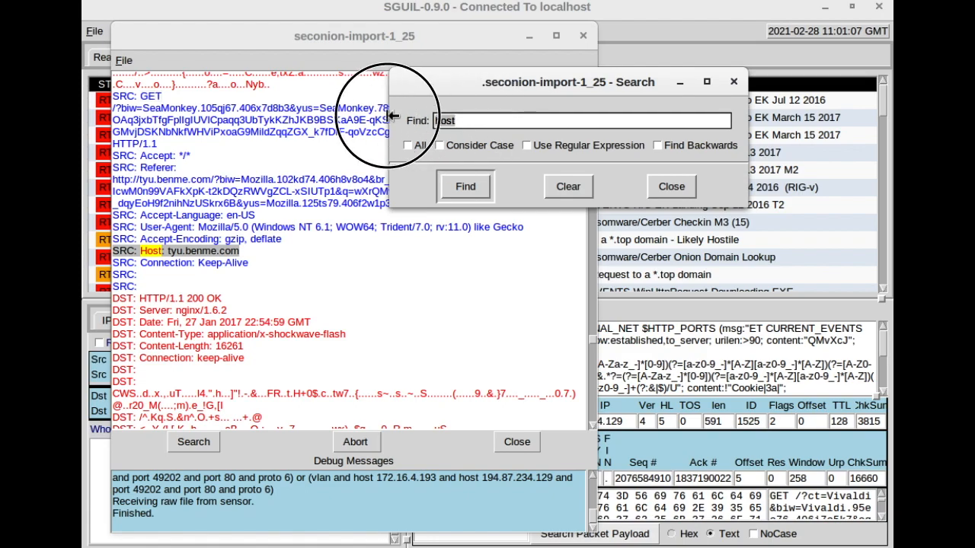
{"action": "key", "text": "BackSpace"}
{"action": "type", "text": "GET"}
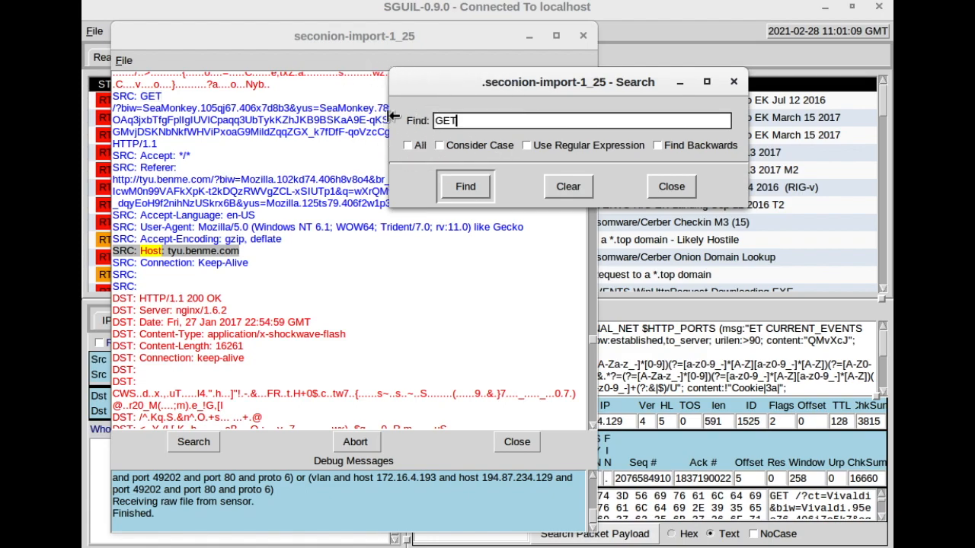
{"action": "left_click", "coordinate": [464, 190]}
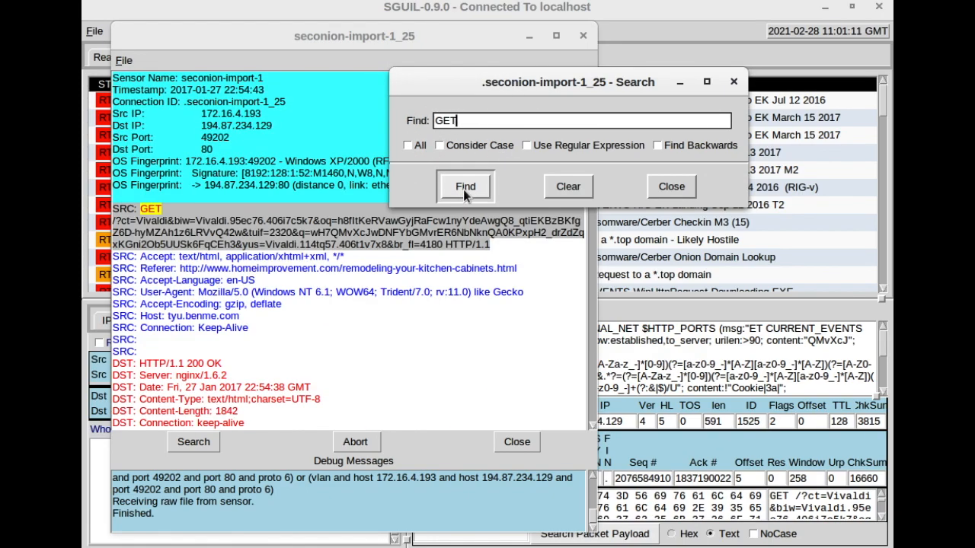
{"action": "left_click", "coordinate": [463, 190]}
{"action": "left_click", "coordinate": [464, 191]}
{"action": "left_click", "coordinate": [464, 190]}
{"action": "left_click", "coordinate": [463, 190]}
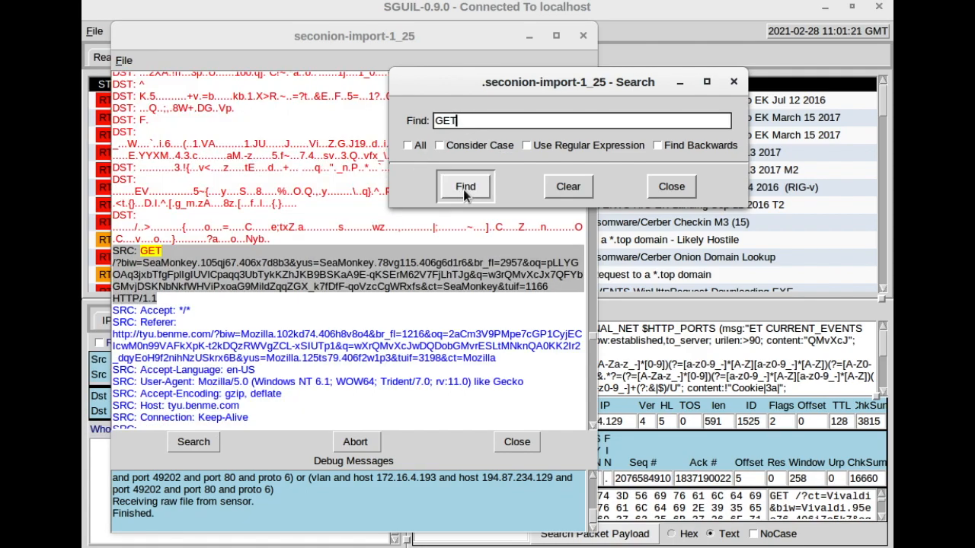
{"action": "left_click", "coordinate": [125, 299]}
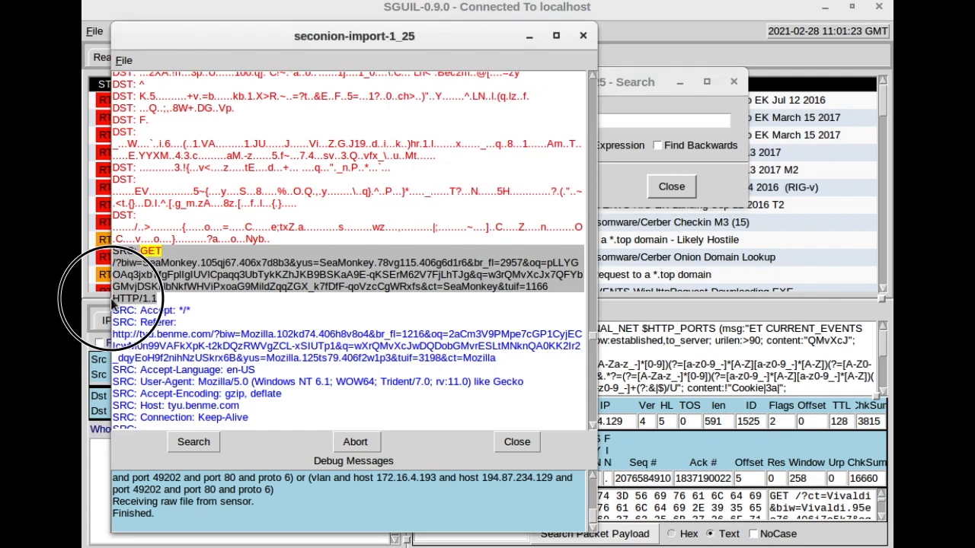
{"action": "left_click_drag", "start_coordinate": [162, 300], "coordinate": [115, 300]}
{"action": "left_click", "coordinate": [174, 275]}
{"action": "left_click", "coordinate": [141, 300]}
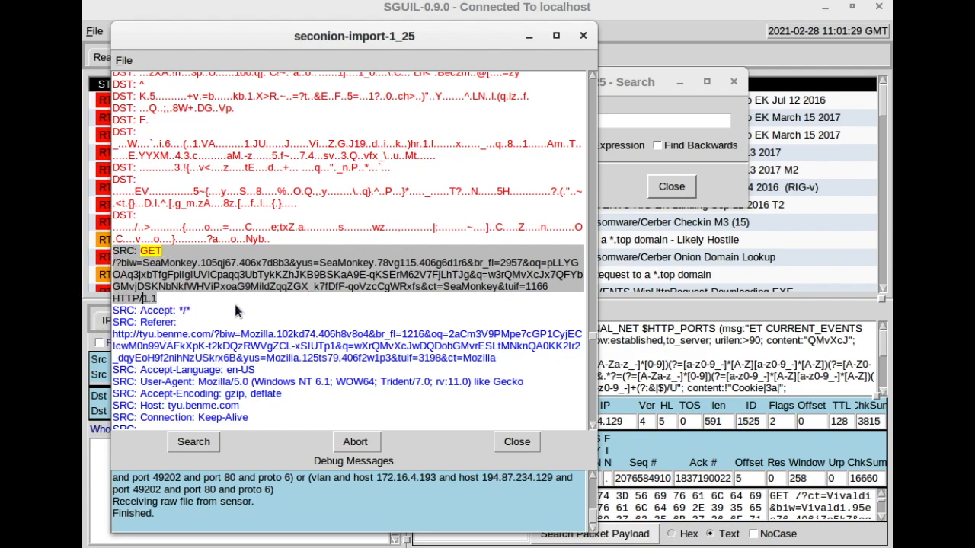
Copy "HTTP/1.1" from the first GET request, search the transcript for it, and cycle through the matching request and response lines
{"action": "scroll", "coordinate": [235, 300], "scroll_direction": "up", "scroll_amount": 15}
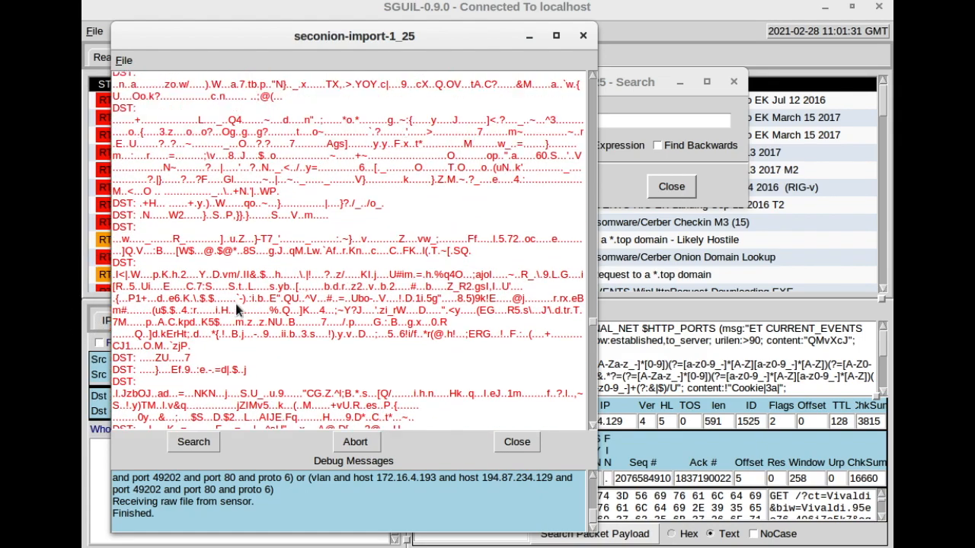
{"action": "scroll", "coordinate": [234, 300], "scroll_direction": "up", "scroll_amount": 15}
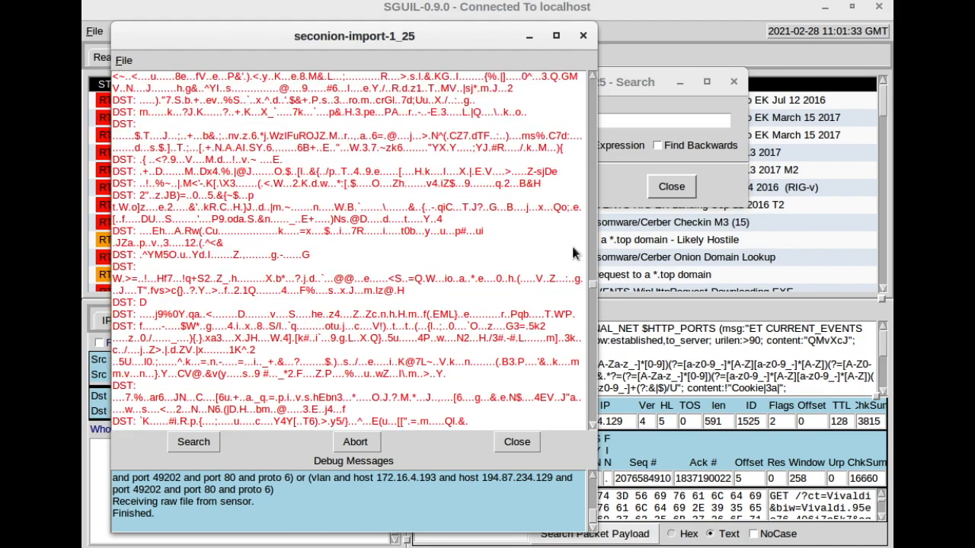
{"action": "left_click_drag", "start_coordinate": [594, 286], "coordinate": [619, 122]}
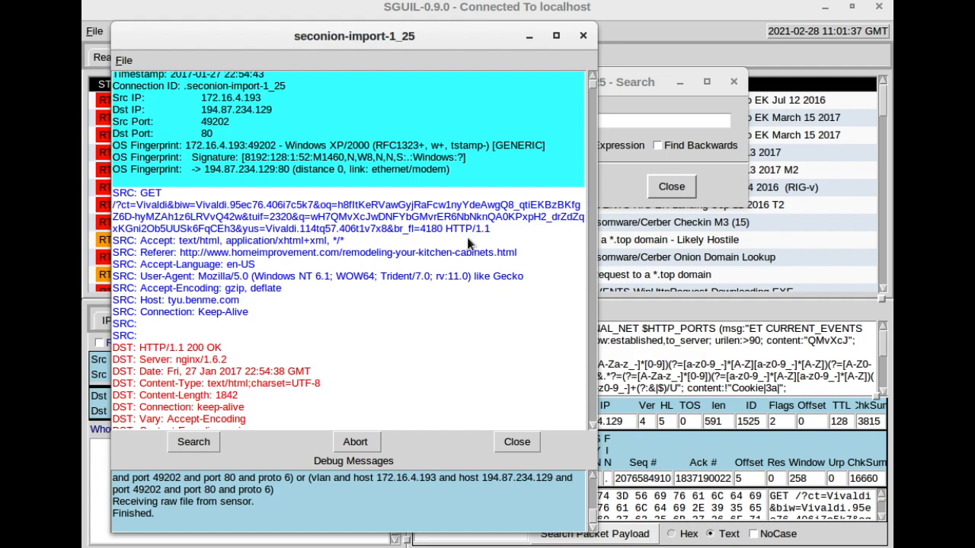
{"action": "left_click_drag", "start_coordinate": [445, 225], "coordinate": [494, 225]}
{"action": "key", "text": "ctrl+c"}
{"action": "left_click", "coordinate": [656, 125]}
{"action": "left_click_drag", "start_coordinate": [463, 121], "coordinate": [382, 114]}
{"action": "key", "text": "ctrl+v"}
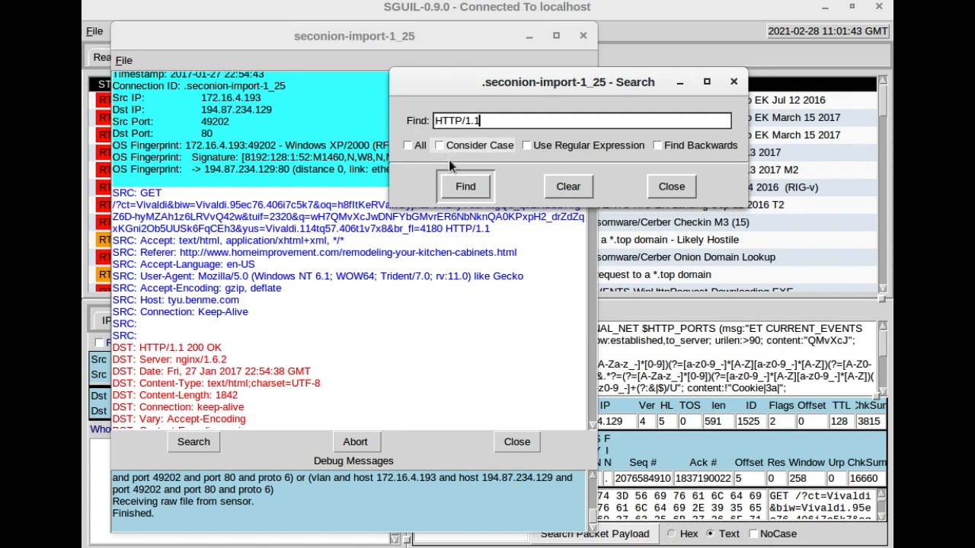
{"action": "left_click", "coordinate": [476, 192]}
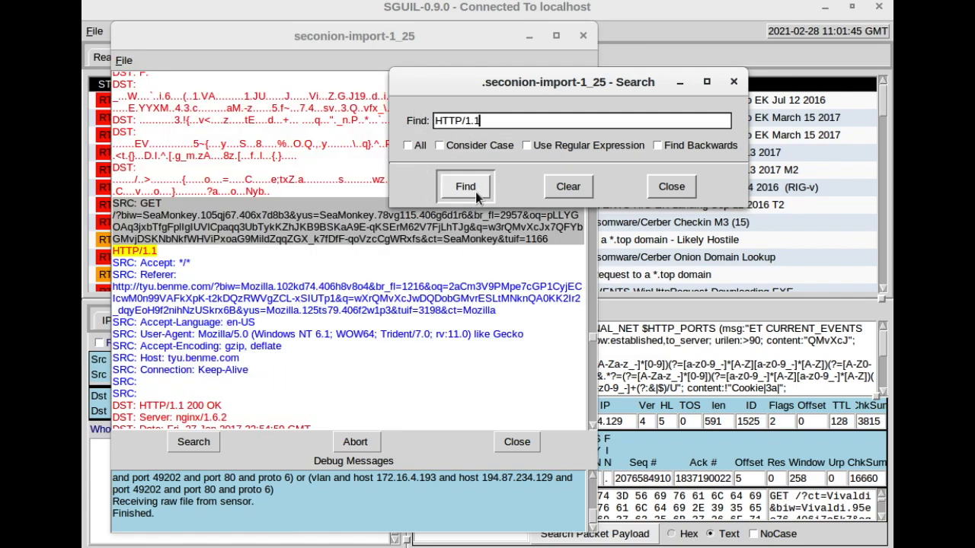
{"action": "left_click", "coordinate": [473, 191]}
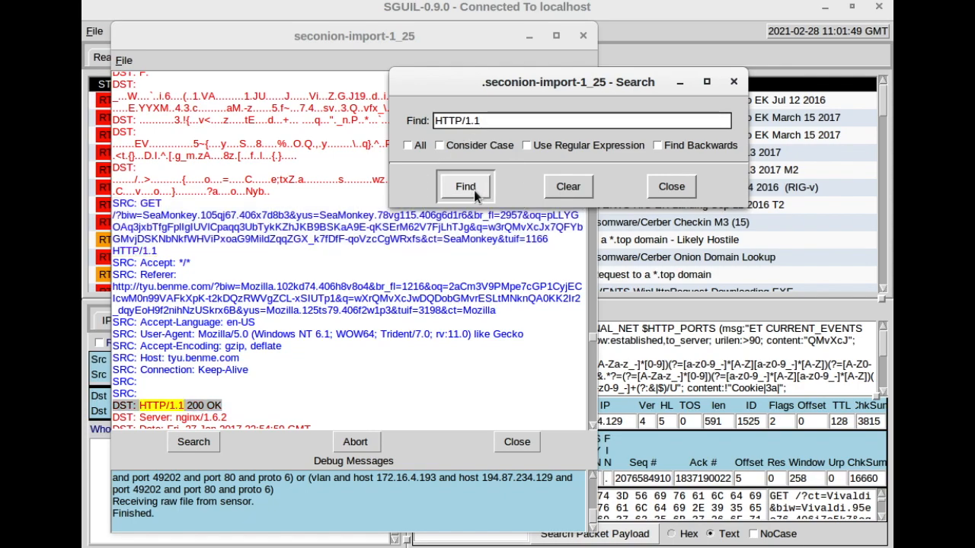
{"action": "left_click", "coordinate": [474, 191]}
{"action": "left_click", "coordinate": [474, 190]}
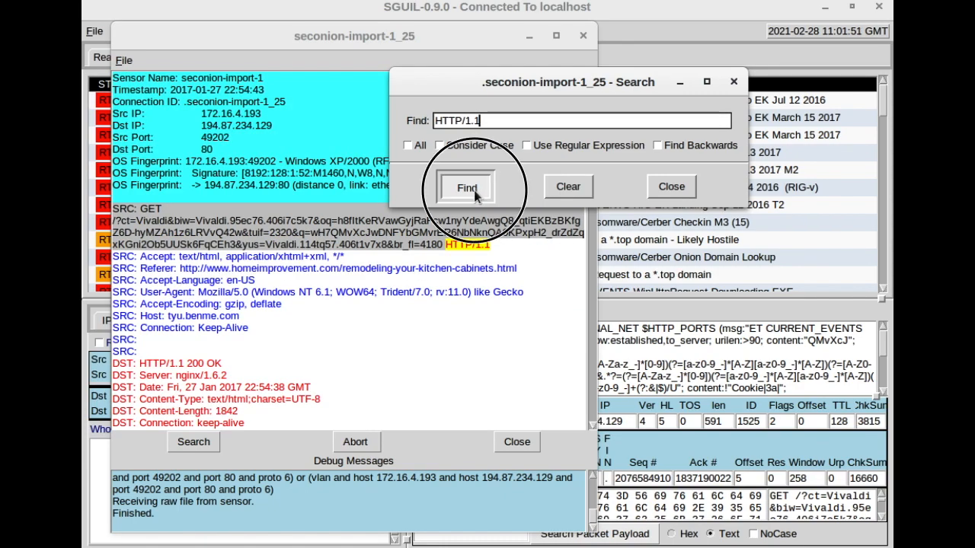
{"action": "left_click", "coordinate": [474, 190]}
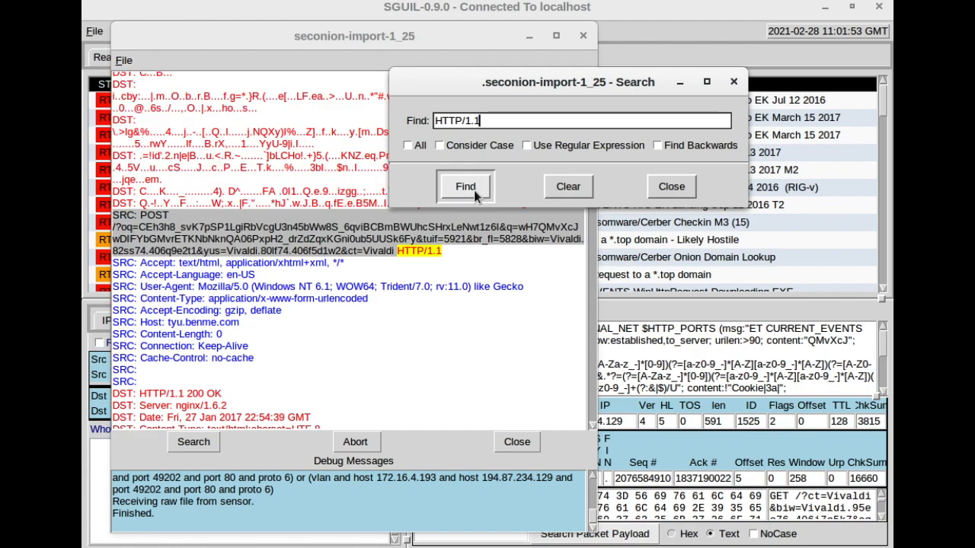
Cycle through the "HTTP/1.1" matches in the transcript and compare them with the PDF question on the number of requests and responses
{"action": "left_click", "coordinate": [473, 190]}
{"action": "left_click", "coordinate": [473, 190]}
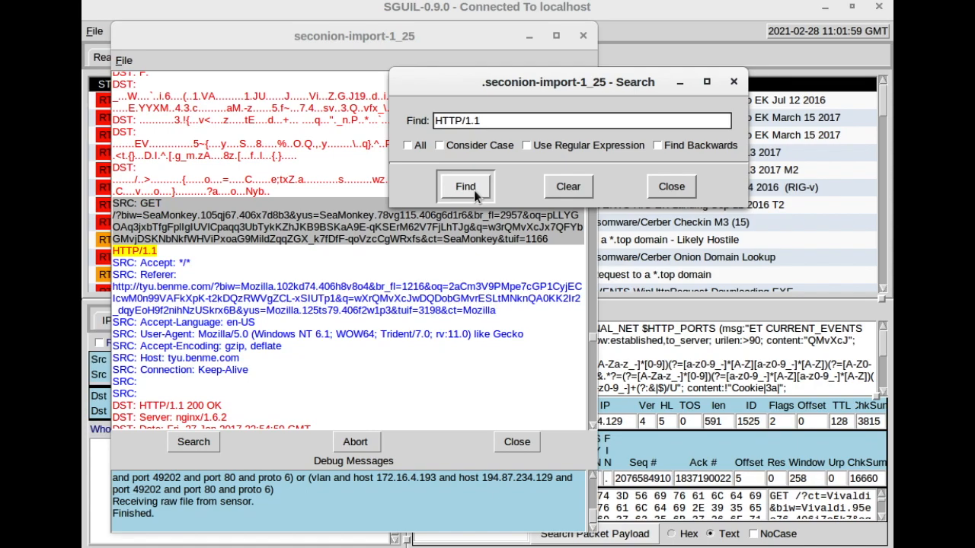
{"action": "left_click", "coordinate": [473, 190]}
{"action": "left_click", "coordinate": [474, 191]}
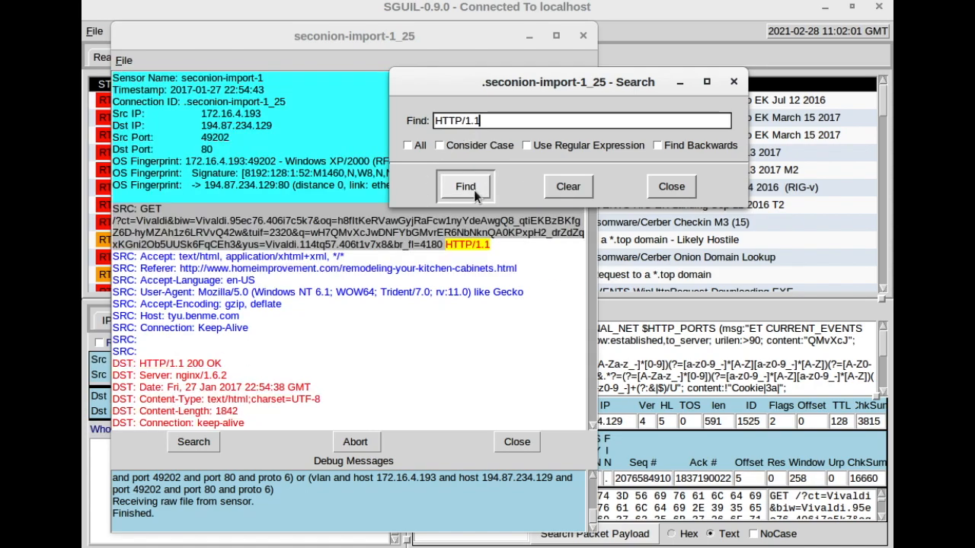
{"action": "left_click", "coordinate": [474, 190]}
{"action": "left_click", "coordinate": [474, 190]}
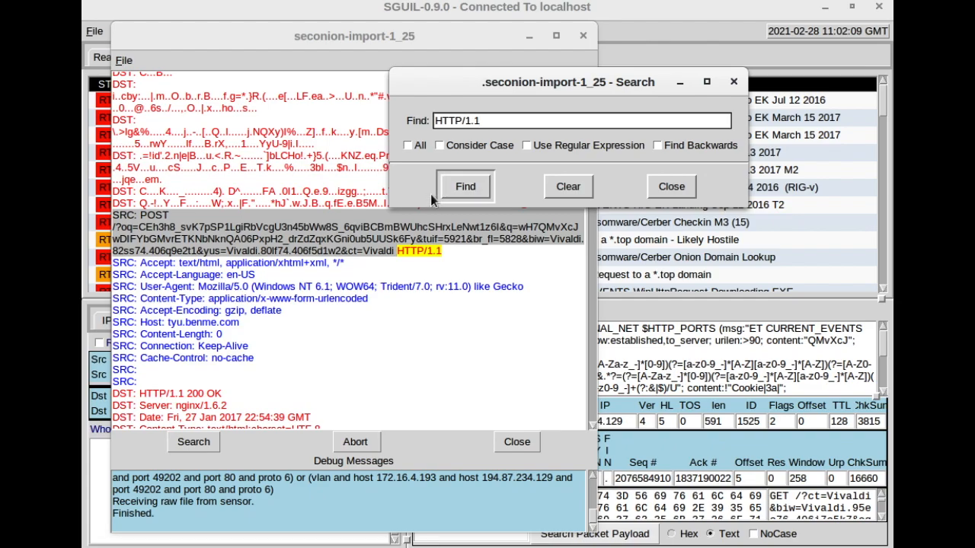
{"action": "key", "text": "ctrl+Left"}
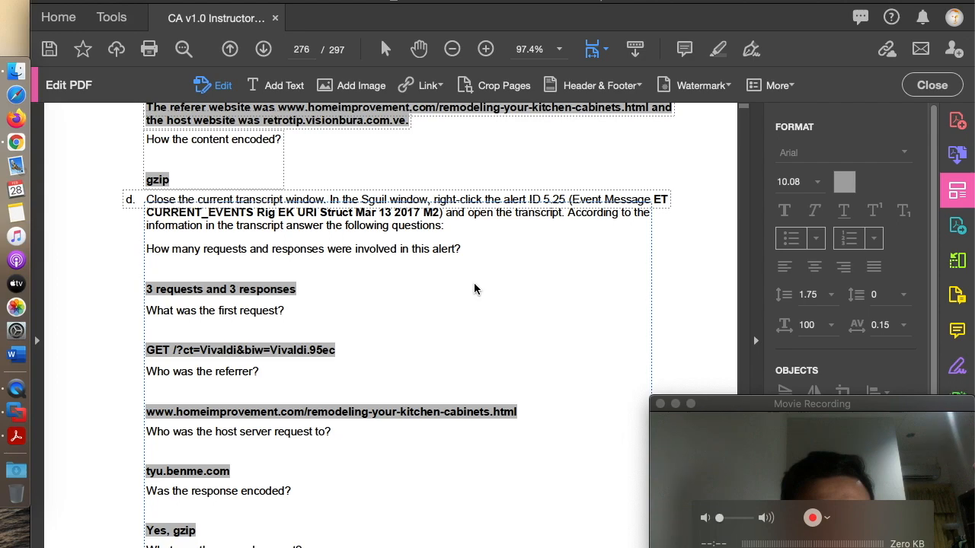
{"action": "key", "text": "ctrl+Right"}
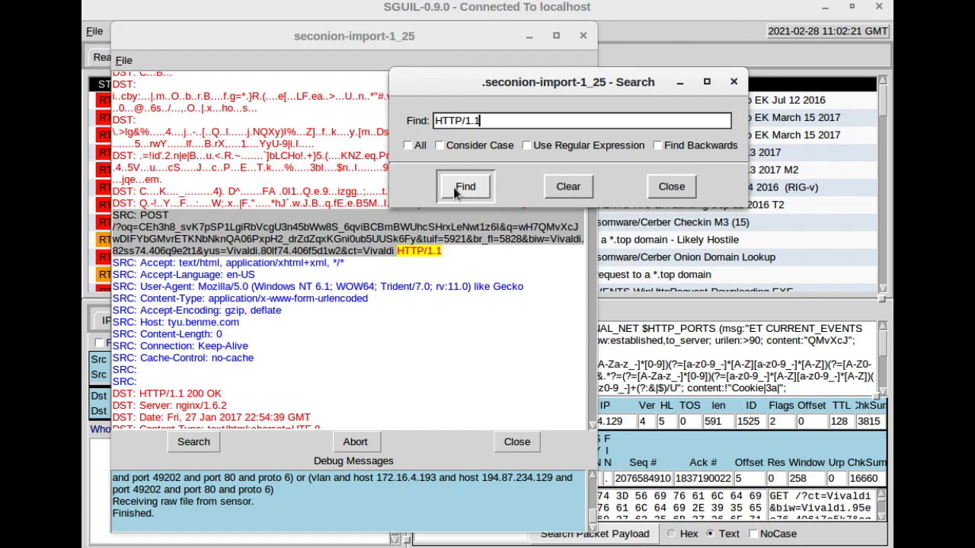
Step through the "HTTP/1.1" matches from the POST request back to the first GET request, and close the transcript search
{"action": "left_click", "coordinate": [453, 187]}
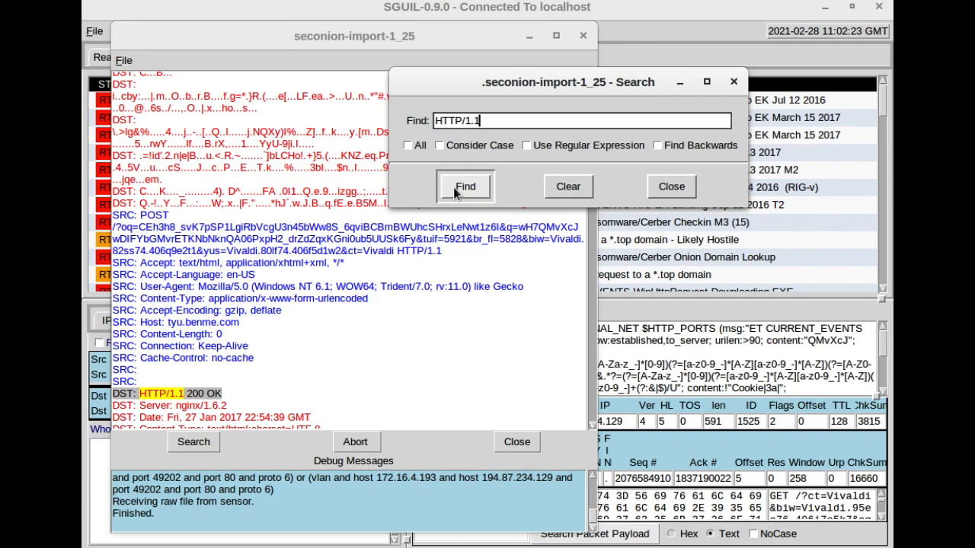
{"action": "left_click", "coordinate": [453, 187]}
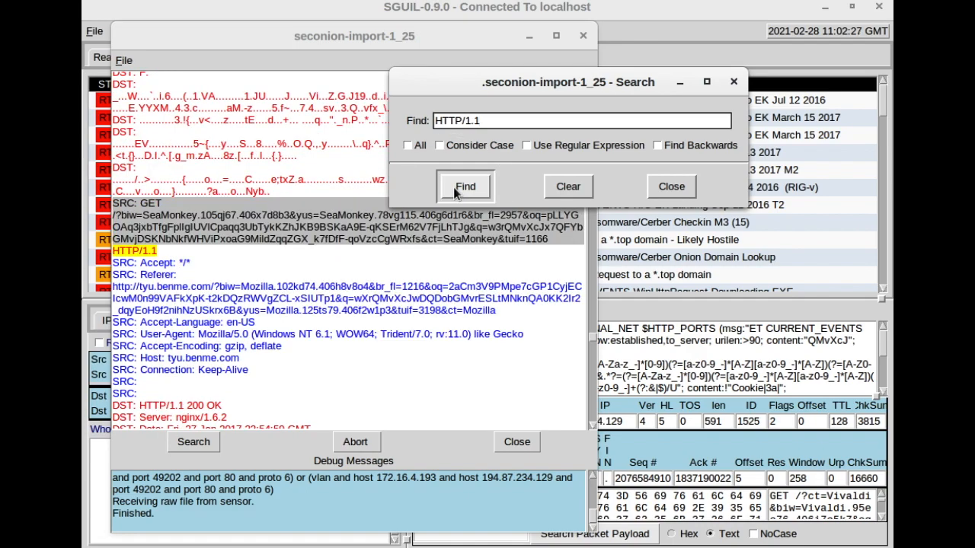
{"action": "left_click", "coordinate": [454, 188]}
{"action": "left_click", "coordinate": [454, 187]}
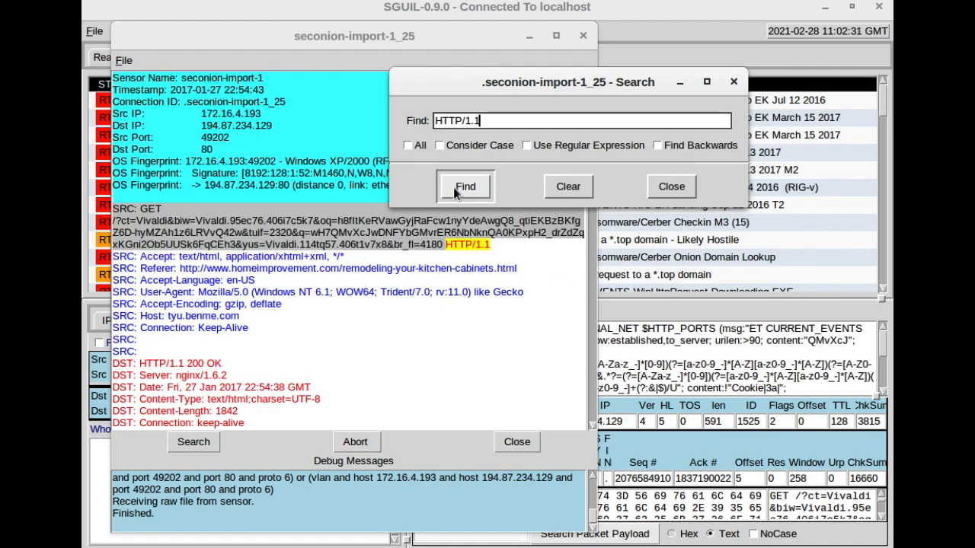
{"action": "left_click", "coordinate": [671, 185]}
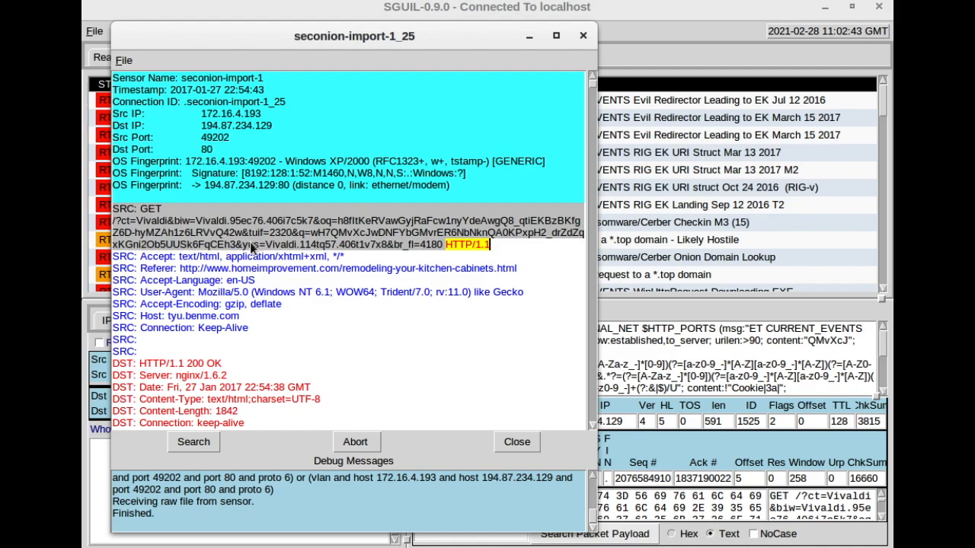
In the PDF, replace the placeholder answer to the first question under item d with "requests and responses" from the question
{"action": "key", "text": "ctrl+Left"}
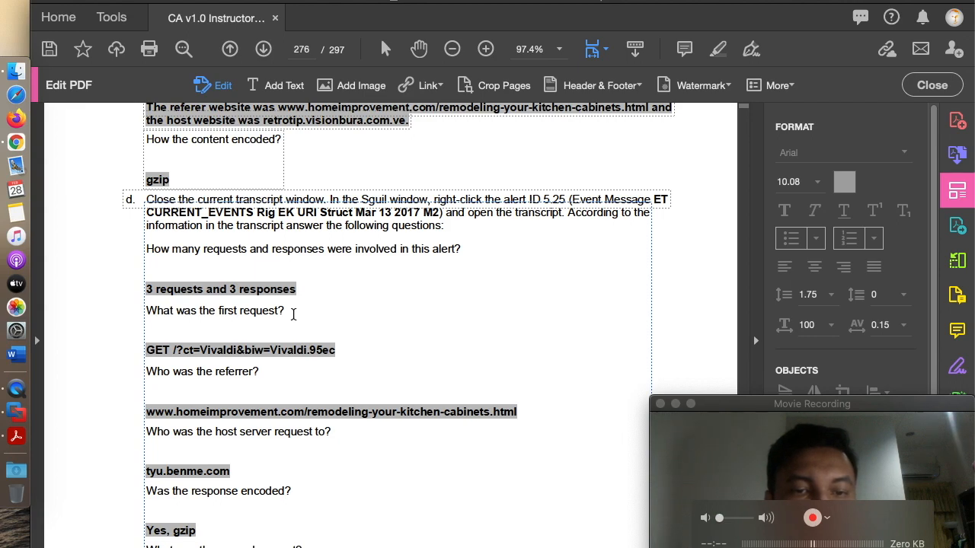
{"action": "left_click", "coordinate": [271, 269]}
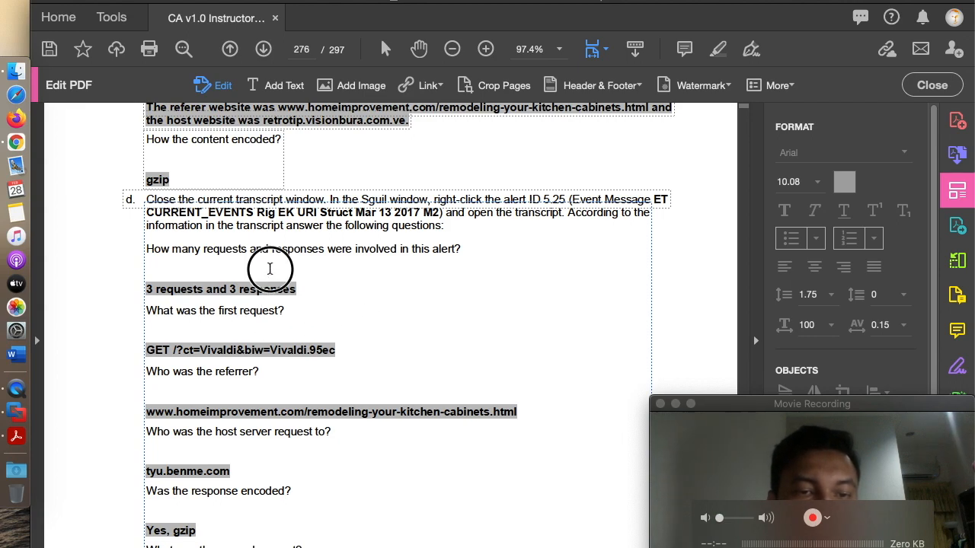
{"action": "left_click", "coordinate": [143, 272]}
{"action": "left_click", "coordinate": [166, 272]}
{"action": "left_click_drag", "start_coordinate": [202, 251], "coordinate": [325, 256]}
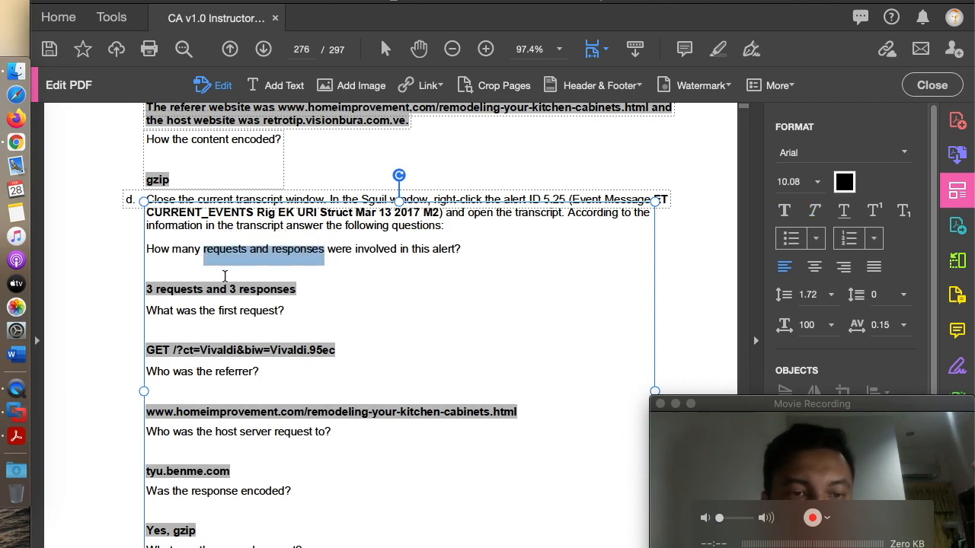
{"action": "left_click", "coordinate": [224, 276]}
{"action": "left_click", "coordinate": [157, 272]}
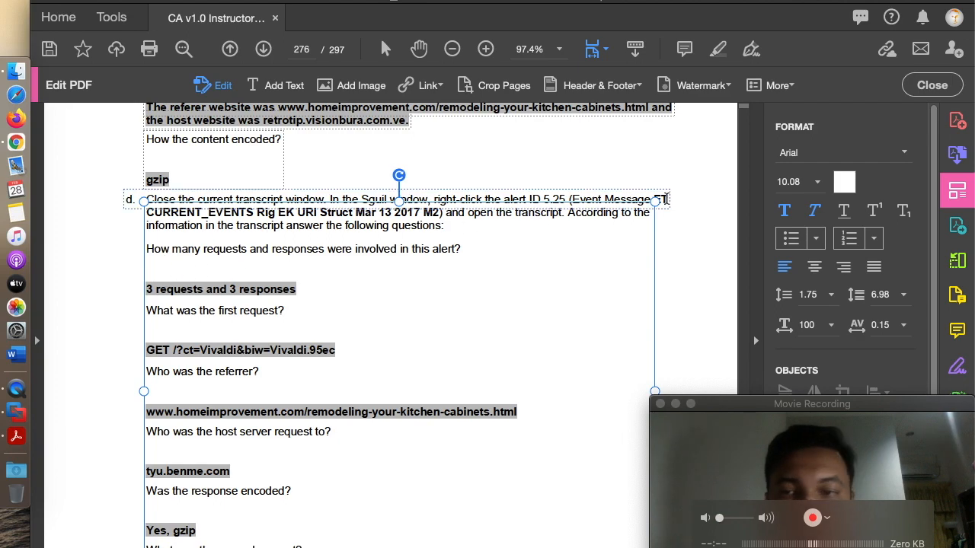
{"action": "left_click_drag", "start_coordinate": [216, 272], "coordinate": [146, 276]}
{"action": "key", "text": "BackSpace"}
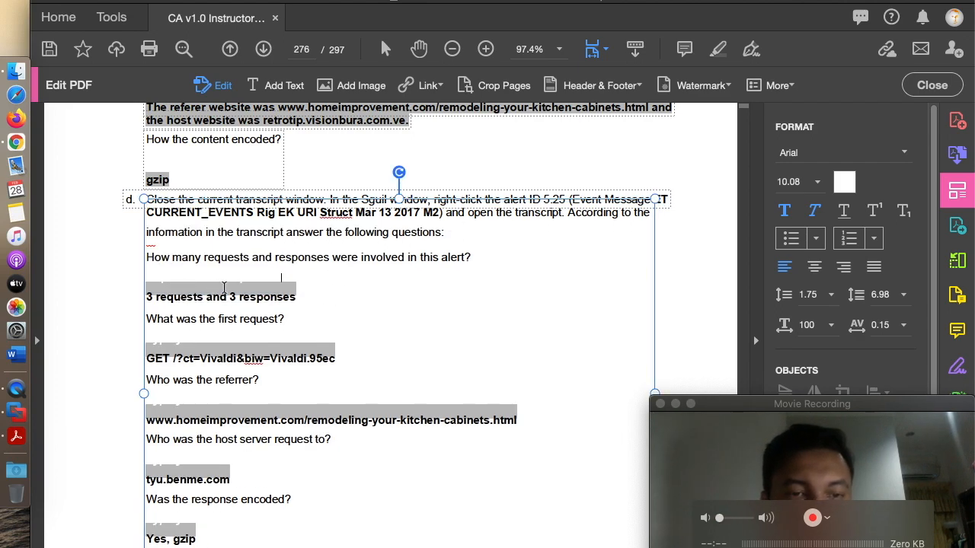
Colour the new answer text red and complete it as "3 requests and 3 responses"
{"action": "left_click_drag", "start_coordinate": [323, 283], "coordinate": [135, 275]}
{"action": "left_click", "coordinate": [844, 181]}
{"action": "left_click", "coordinate": [495, 316]}
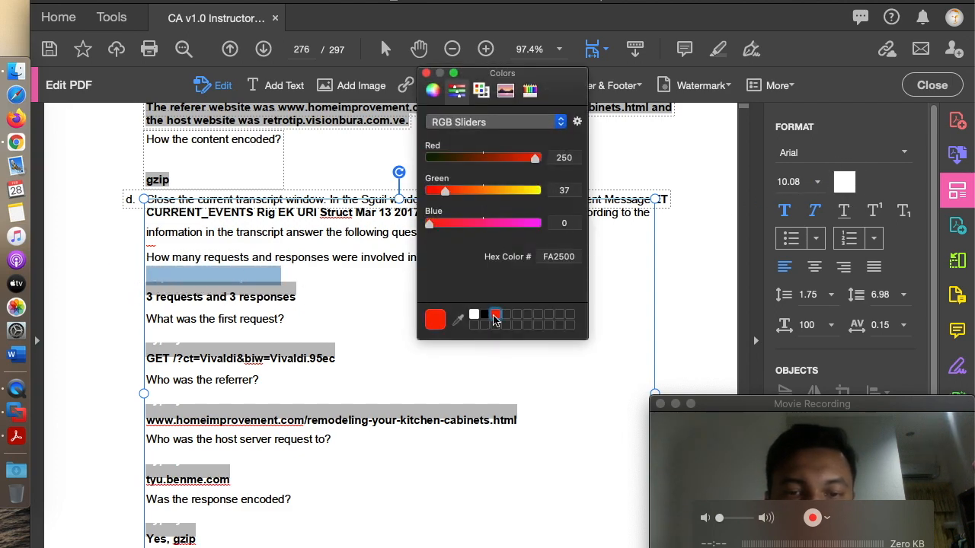
{"action": "left_click", "coordinate": [427, 74]}
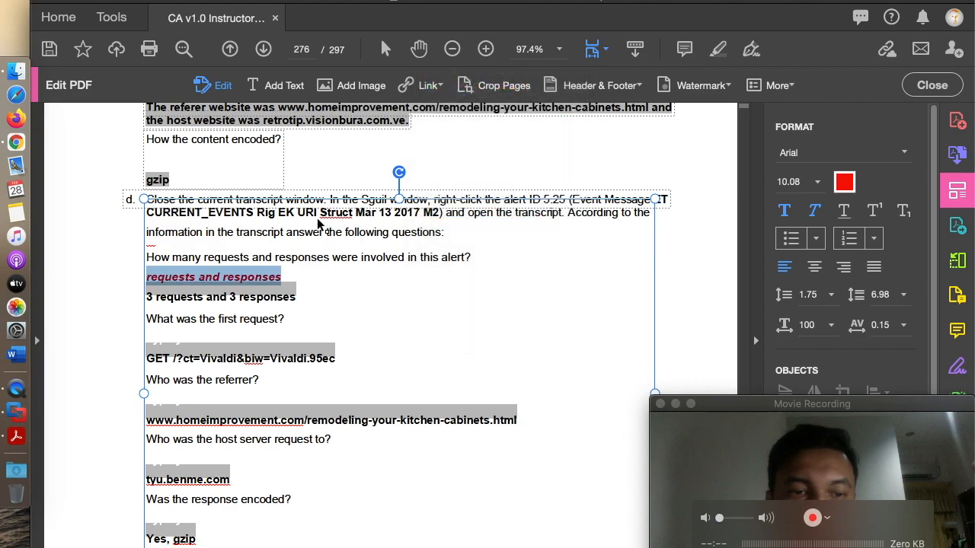
{"action": "left_click", "coordinate": [149, 279]}
{"action": "type", "text": "3 "}
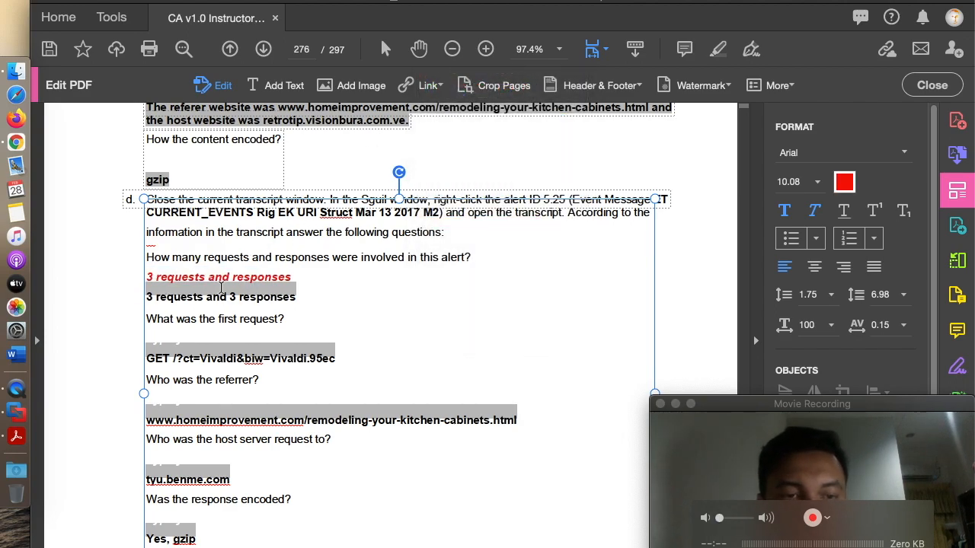
{"action": "type", "text": "3"}
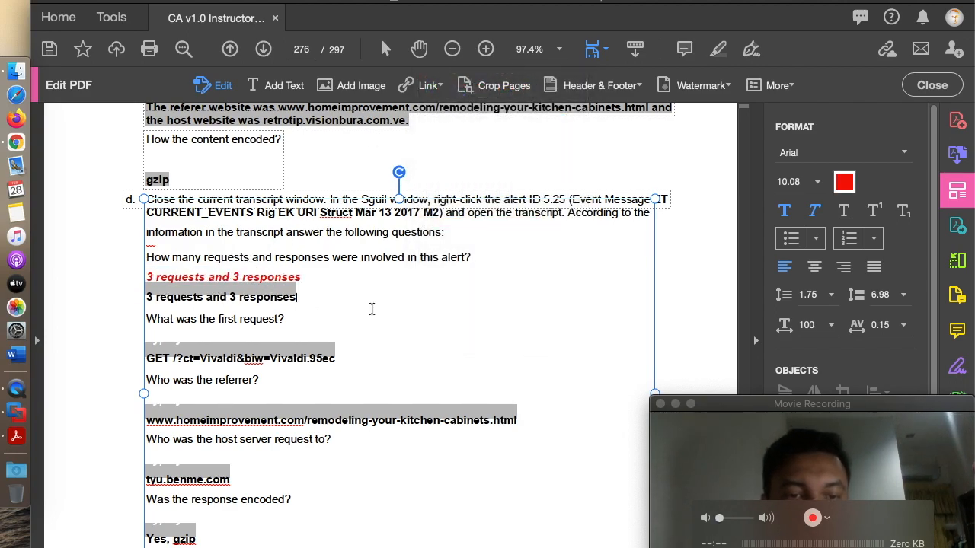
Reopen the transcript of alert 5.25 in Sguil and select the first GET request through "HTTP/1.1"
{"action": "left_click", "coordinate": [185, 342]}
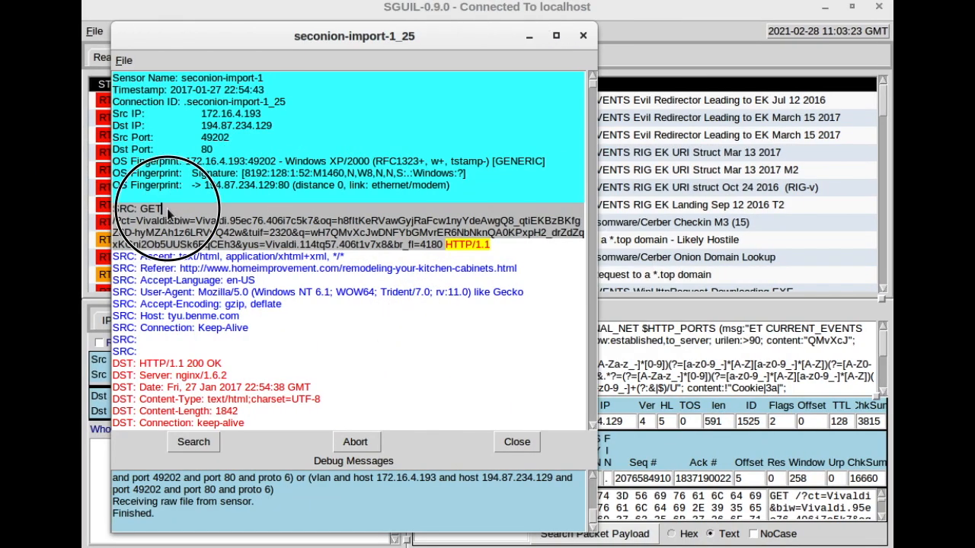
{"action": "left_click_drag", "start_coordinate": [140, 210], "coordinate": [226, 224]}
{"action": "left_click_drag", "start_coordinate": [462, 276], "coordinate": [478, 246]}
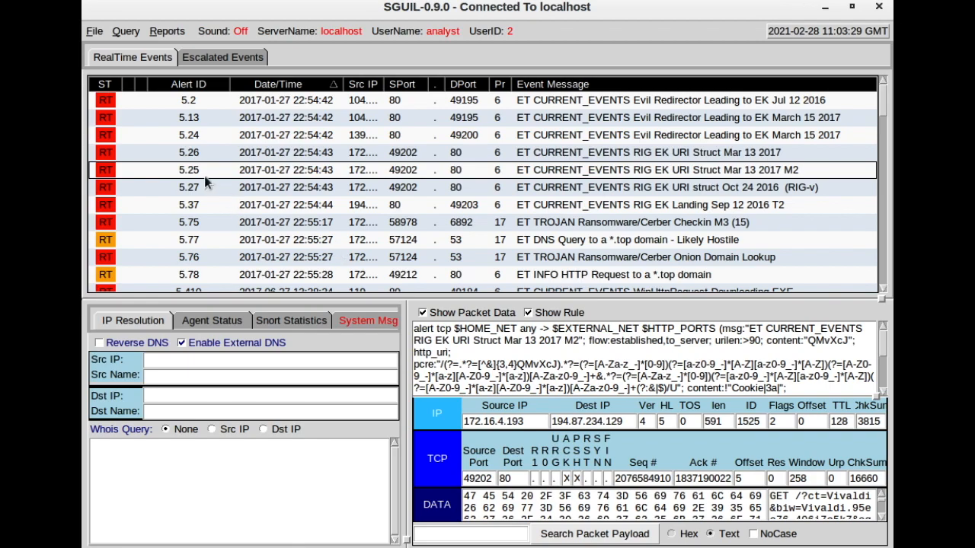
{"action": "right_click", "coordinate": [185, 173]}
{"action": "left_click", "coordinate": [190, 203]}
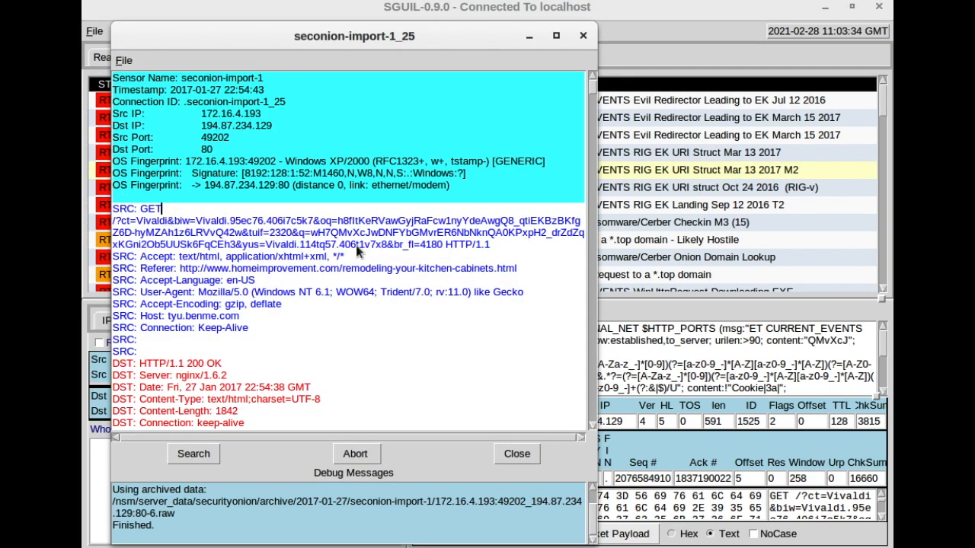
{"action": "left_click_drag", "start_coordinate": [142, 210], "coordinate": [489, 247]}
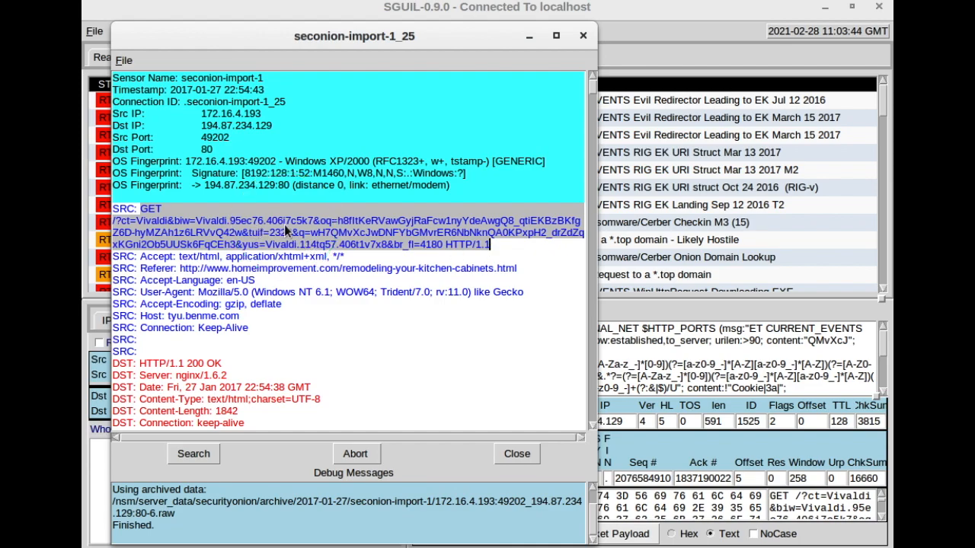
Clear the placeholder answer under "What was the first request?" in the PDF
{"action": "key", "text": "ctrl+Left"}
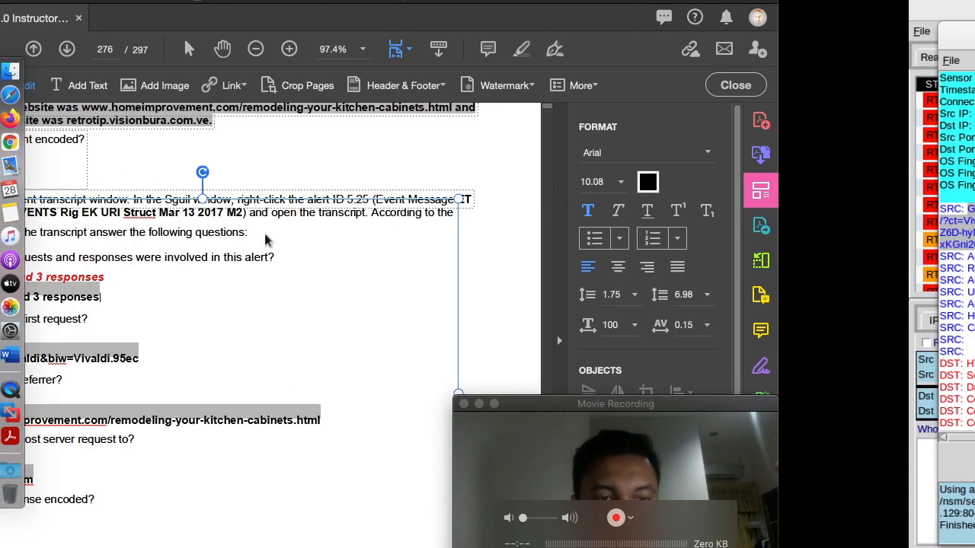
{"action": "left_click", "coordinate": [184, 351]}
{"action": "left_click_drag", "start_coordinate": [153, 340], "coordinate": [223, 340]}
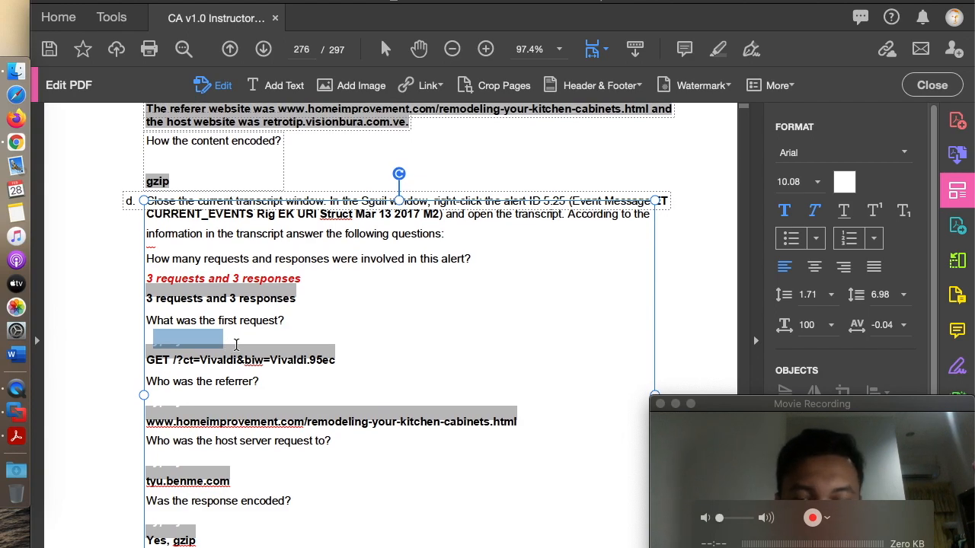
{"action": "key", "text": "BackSpace"}
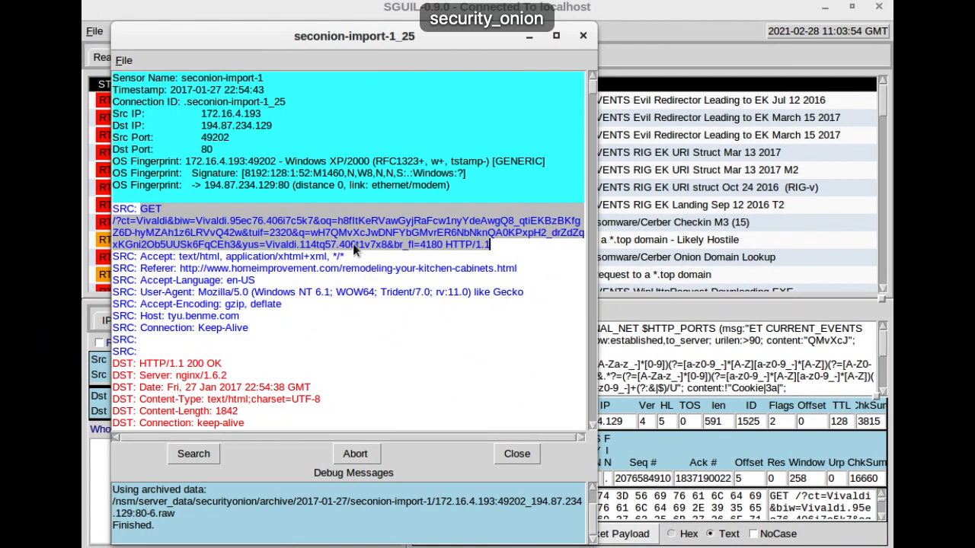
Take screen captures of the first GET request and of its whole SRC header block in the Sguil transcript
{"action": "left_click", "coordinate": [353, 244]}
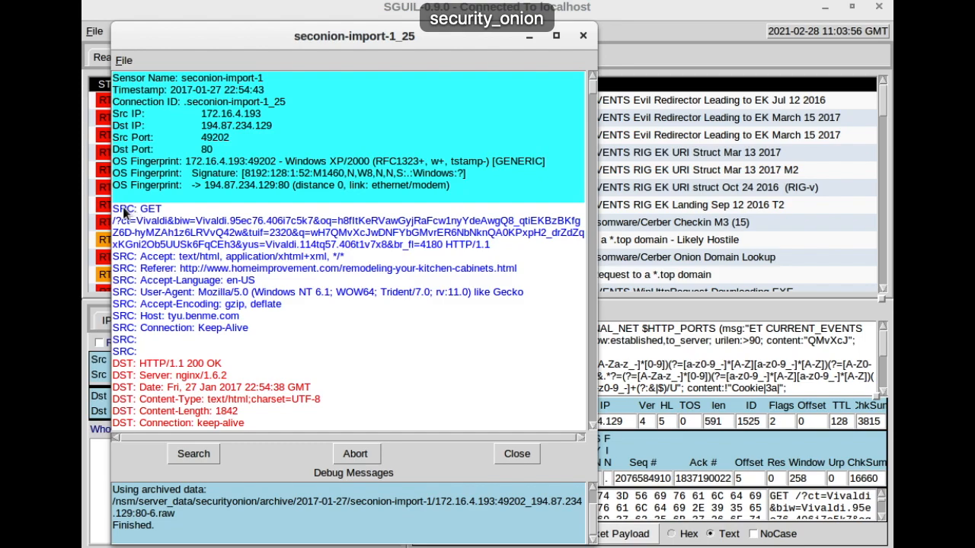
{"action": "left_click_drag", "start_coordinate": [112, 202], "coordinate": [588, 254]}
{"action": "key", "text": "ctrl+Left"}
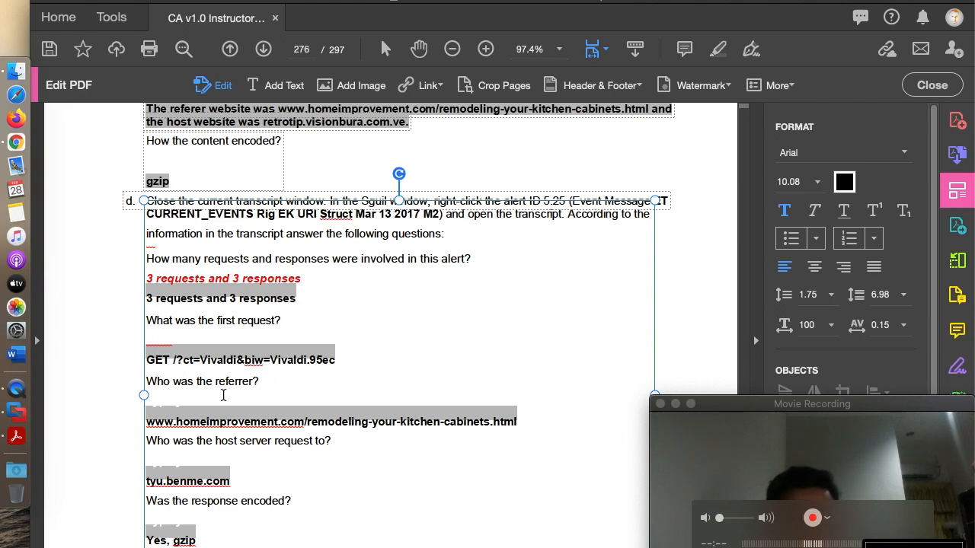
{"action": "key", "text": "ctrl+Right"}
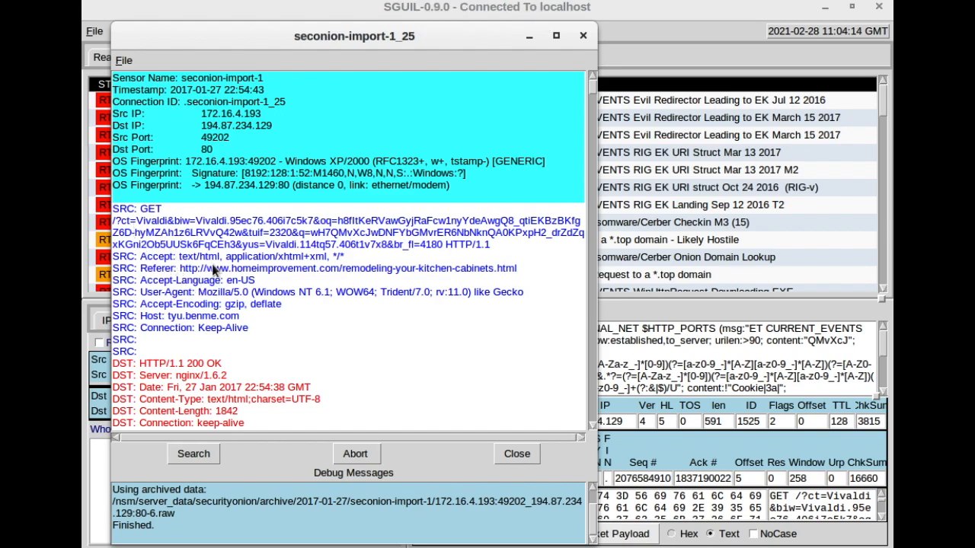
{"action": "left_click_drag", "start_coordinate": [112, 206], "coordinate": [585, 340]}
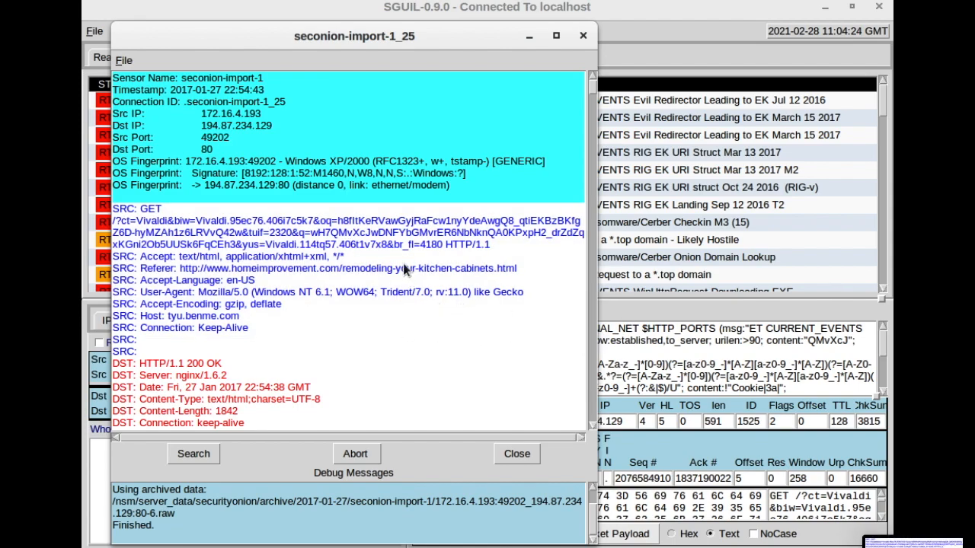
Compare the PDF questions on the referrer, host server, response encoding and second request with the first exchange in the transcript
{"action": "key", "text": "ctrl+Left"}
{"action": "left_click", "coordinate": [286, 399]}
{"action": "scroll", "coordinate": [286, 399], "scroll_direction": "down", "scroll_amount": 3}
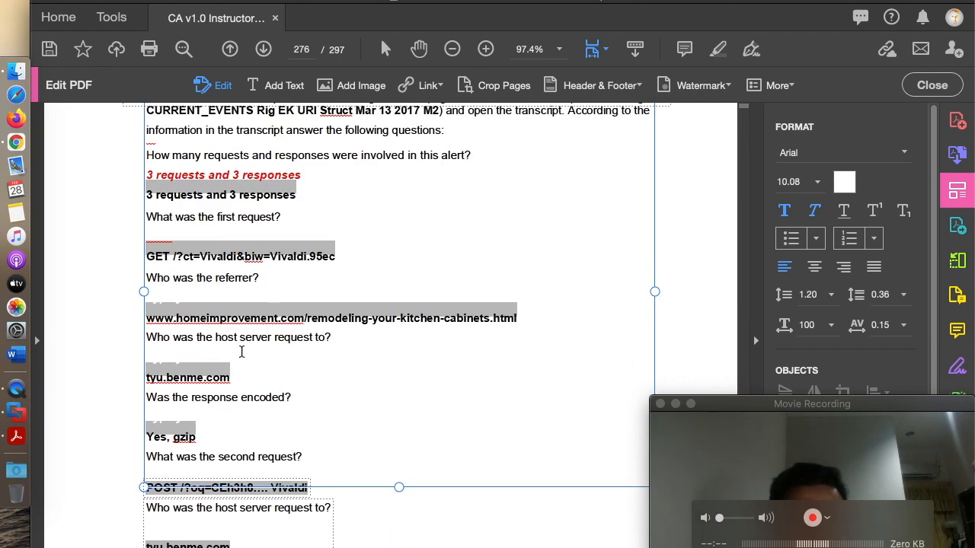
{"action": "key", "text": "ctrl+Right"}
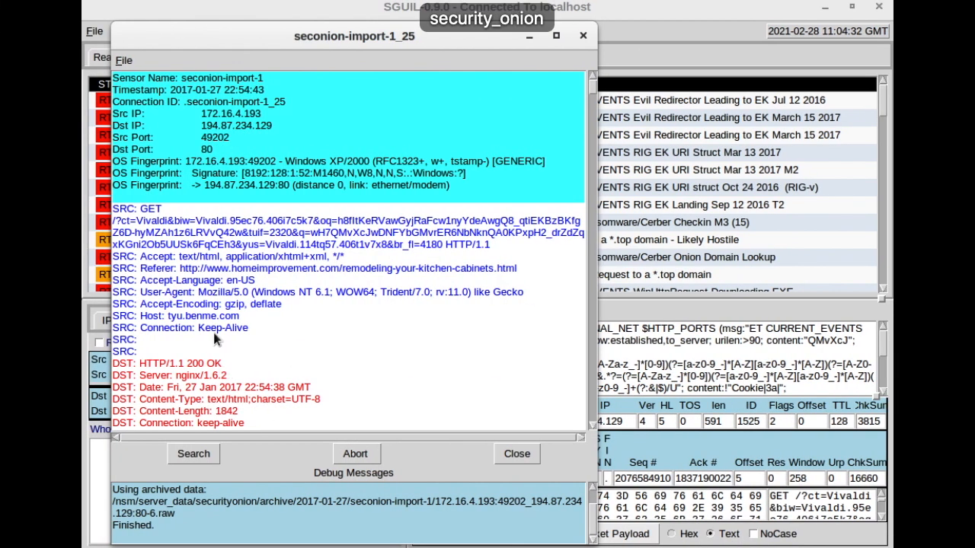
{"action": "key", "text": "ctrl+Left"}
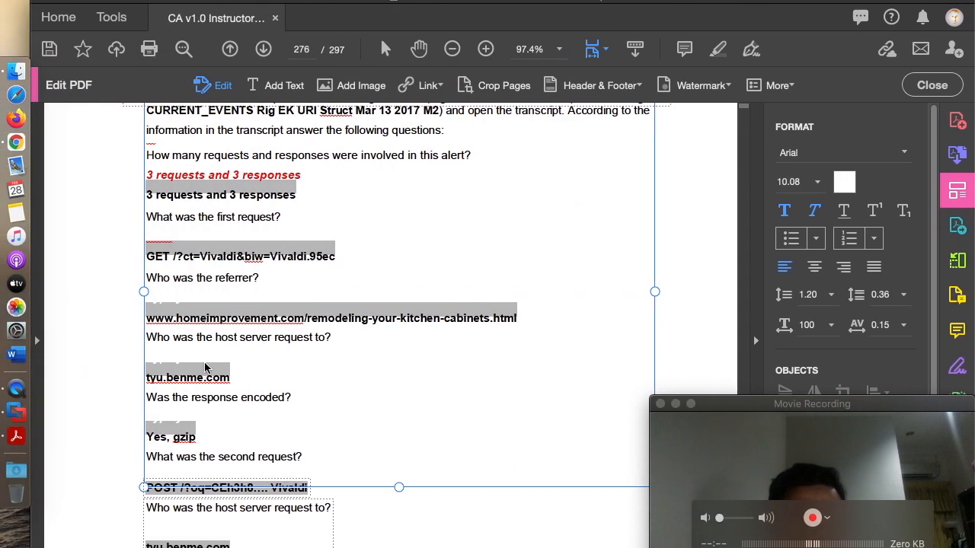
{"action": "scroll", "coordinate": [189, 412], "scroll_direction": "down", "scroll_amount": 3}
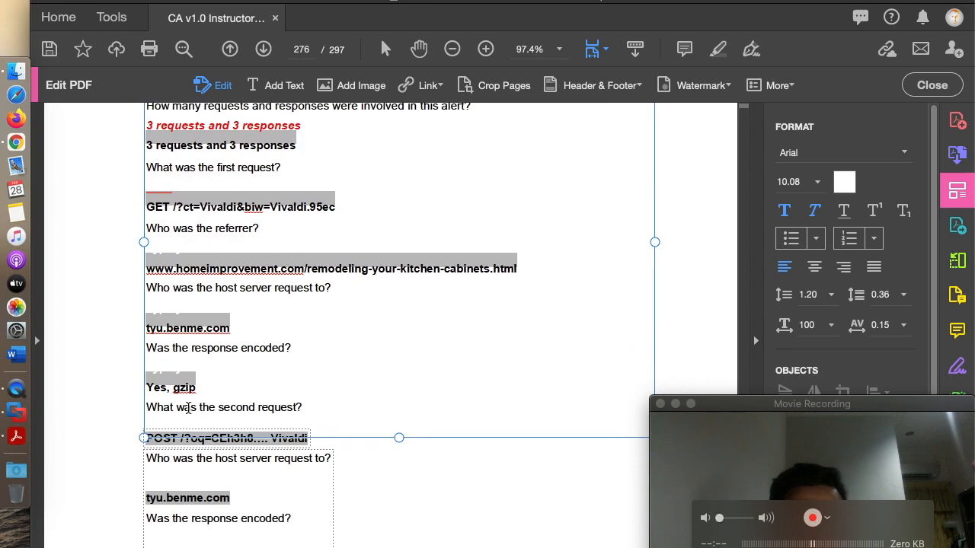
{"action": "key", "text": "ctrl+Right"}
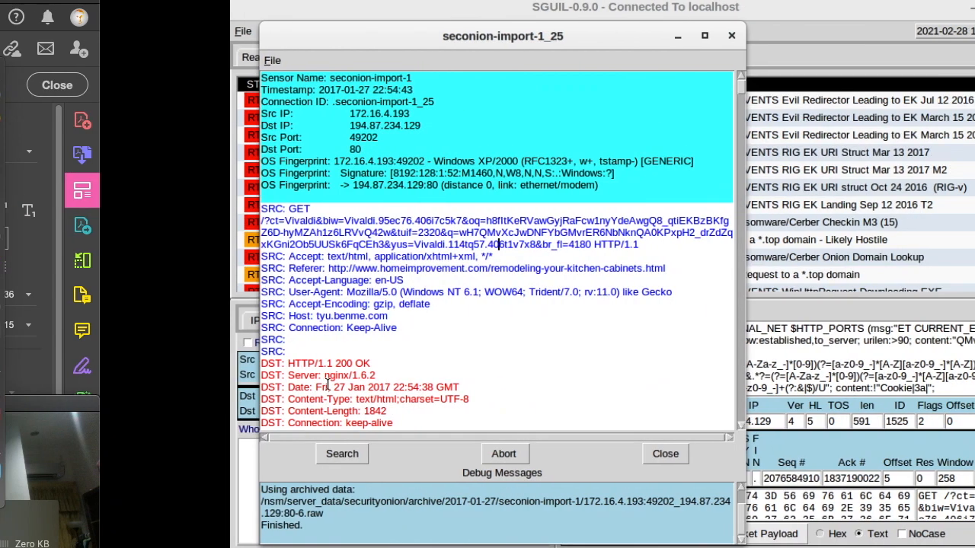
{"action": "key", "text": "ctrl+Left"}
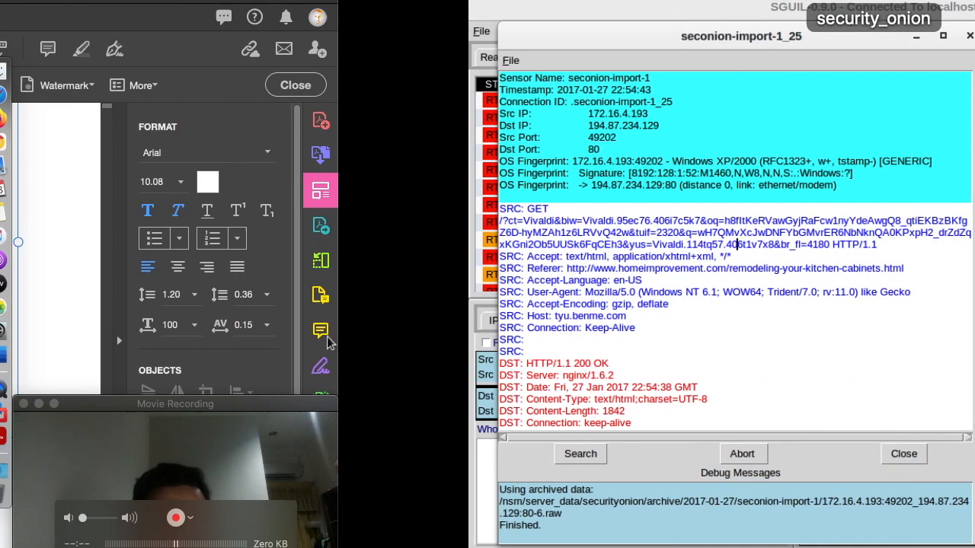
Read the PDF's second-request question, locate the POST request in the Sguil transcript, and take a screen capture of its SRC header block
{"action": "scroll", "coordinate": [250, 421], "scroll_direction": "down", "scroll_amount": 5}
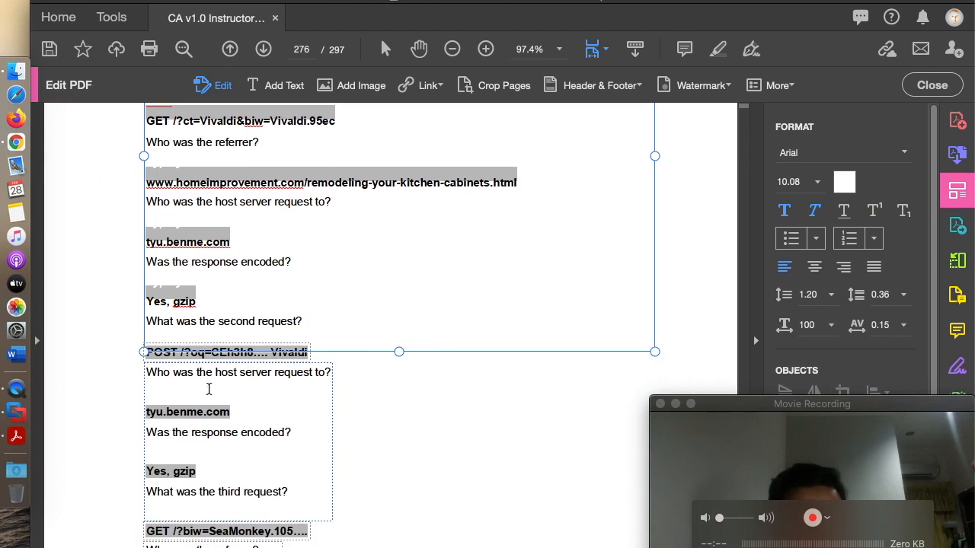
{"action": "left_click", "coordinate": [417, 419]}
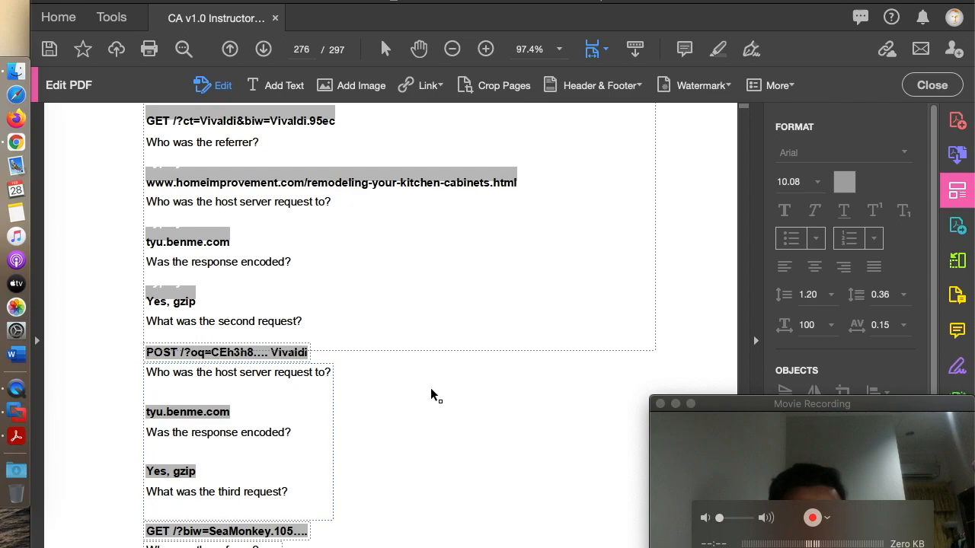
{"action": "key", "text": "ctrl+Right"}
{"action": "scroll", "coordinate": [425, 355], "scroll_direction": "down", "scroll_amount": 10}
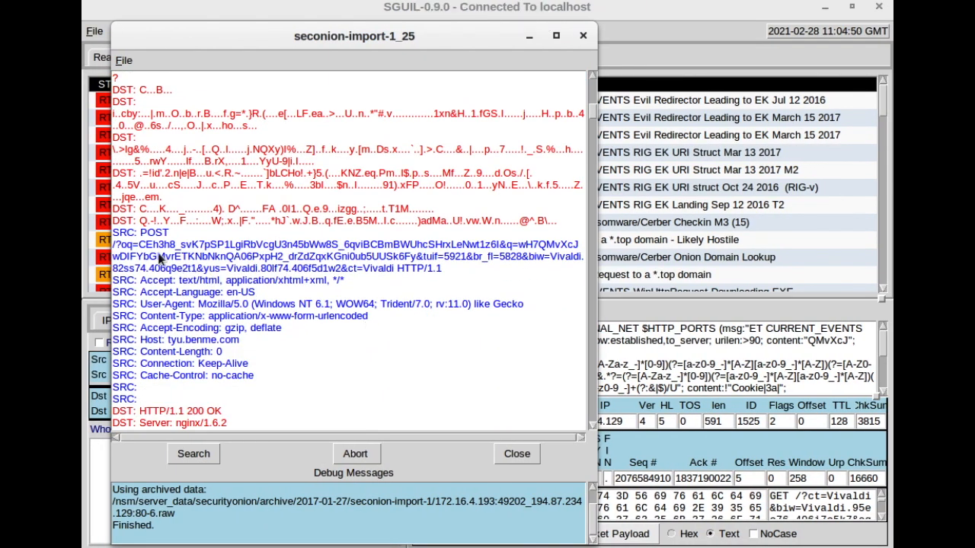
{"action": "key", "text": "shift+super+4"}
{"action": "left_click_drag", "start_coordinate": [110, 227], "coordinate": [589, 385]}
{"action": "key", "text": "ctrl+Left"}
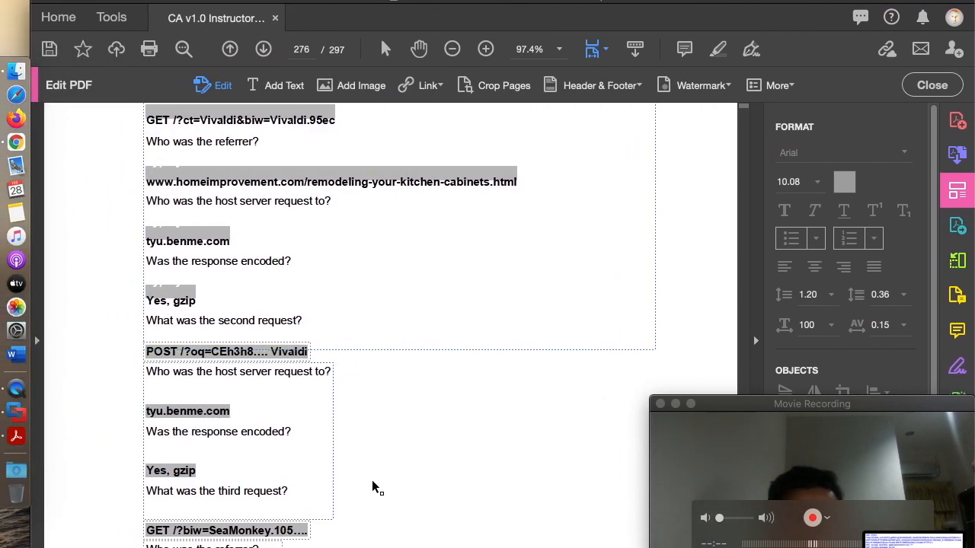
Locate the third request, the SeaMonkey GET, further down the transcript and take a screen capture of its SRC header block
{"action": "scroll", "coordinate": [373, 483], "scroll_direction": "down", "scroll_amount": 3}
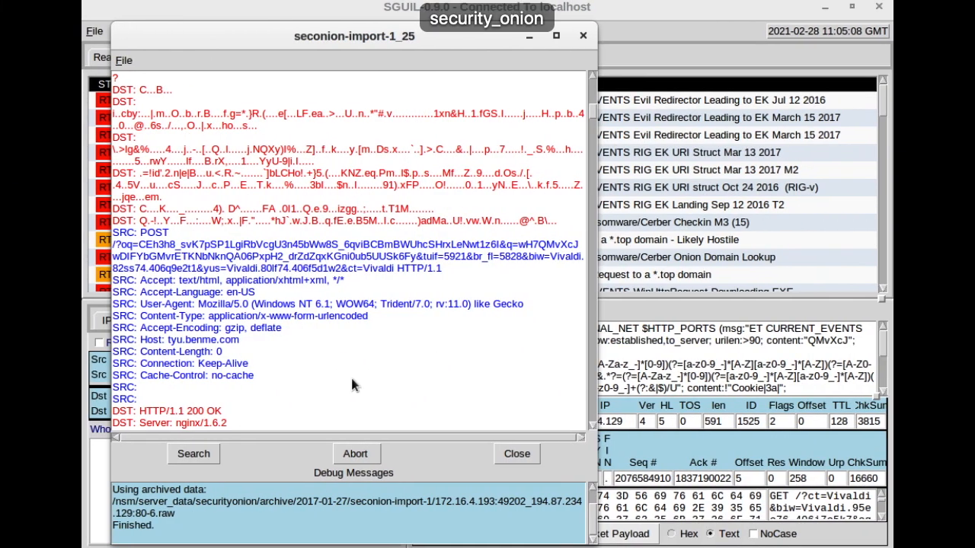
{"action": "scroll", "coordinate": [352, 385], "scroll_direction": "down", "scroll_amount": 10}
{"action": "scroll", "coordinate": [352, 385], "scroll_direction": "down", "scroll_amount": 10}
{"action": "scroll", "coordinate": [351, 379], "scroll_direction": "down", "scroll_amount": 10}
{"action": "scroll", "coordinate": [352, 379], "scroll_direction": "down", "scroll_amount": 10}
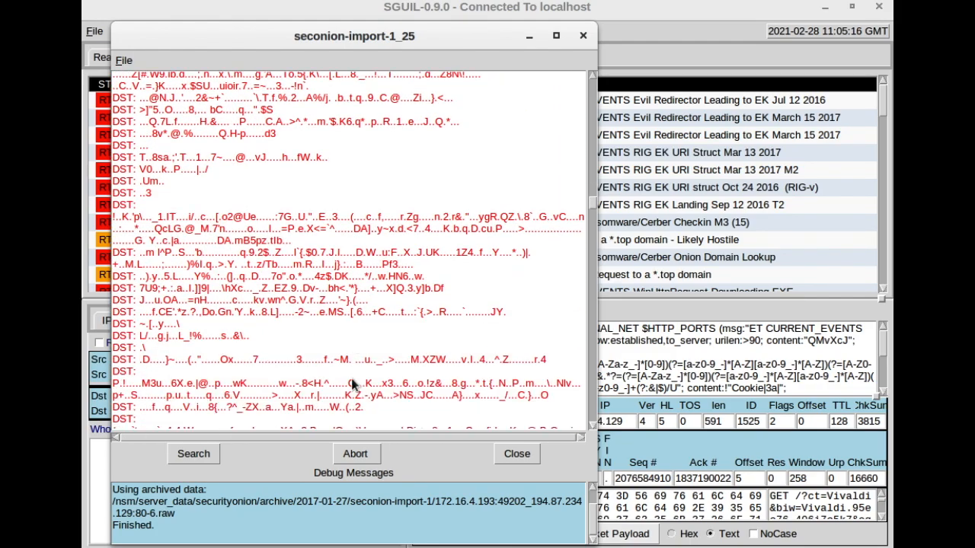
{"action": "scroll", "coordinate": [351, 385], "scroll_direction": "down", "scroll_amount": 10}
{"action": "scroll", "coordinate": [351, 385], "scroll_direction": "down", "scroll_amount": 10}
{"action": "scroll", "coordinate": [352, 383], "scroll_direction": "down", "scroll_amount": 10}
{"action": "scroll", "coordinate": [352, 384], "scroll_direction": "down", "scroll_amount": 10}
{"action": "scroll", "coordinate": [352, 384], "scroll_direction": "down", "scroll_amount": 10}
{"action": "scroll", "coordinate": [352, 384], "scroll_direction": "down", "scroll_amount": 10}
{"action": "scroll", "coordinate": [352, 385], "scroll_direction": "down", "scroll_amount": 10}
{"action": "scroll", "coordinate": [355, 377], "scroll_direction": "down", "scroll_amount": 5}
{"action": "scroll", "coordinate": [355, 374], "scroll_direction": "up", "scroll_amount": 4}
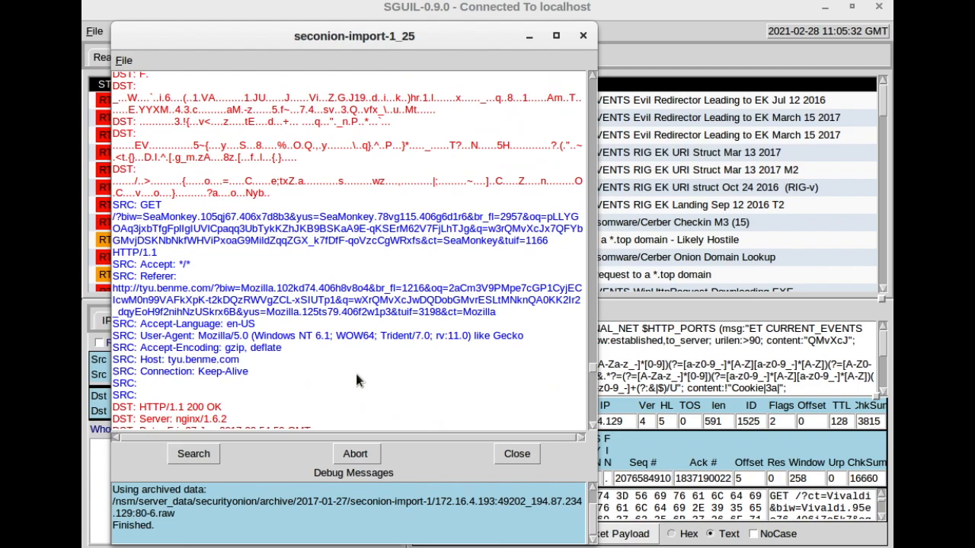
{"action": "left_click_drag", "start_coordinate": [115, 205], "coordinate": [585, 367]}
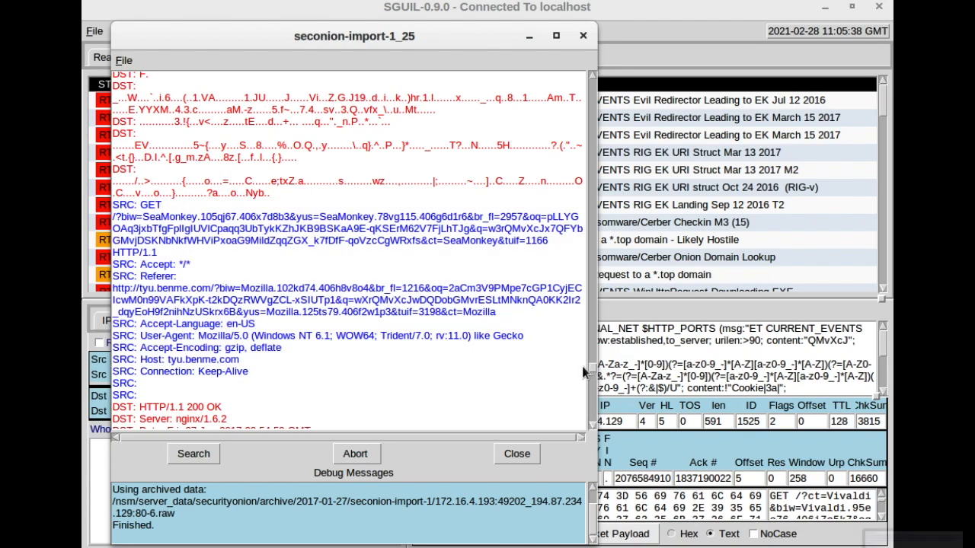
{"action": "key", "text": "ctrl+Left"}
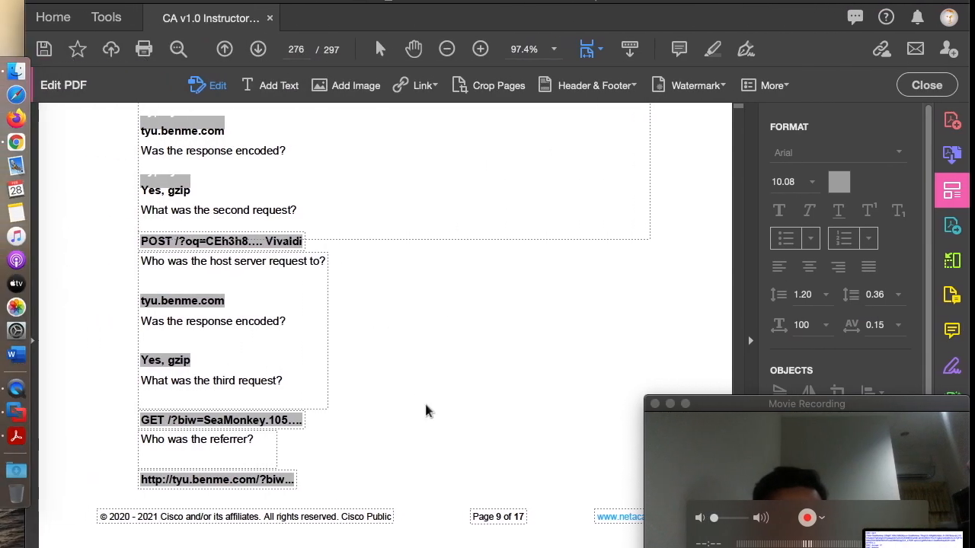
Take a screen capture of the third response's DST headers, from the HTTP/1.1 200 OK line through the Connection line
{"action": "scroll", "coordinate": [323, 447], "scroll_direction": "down", "scroll_amount": 3}
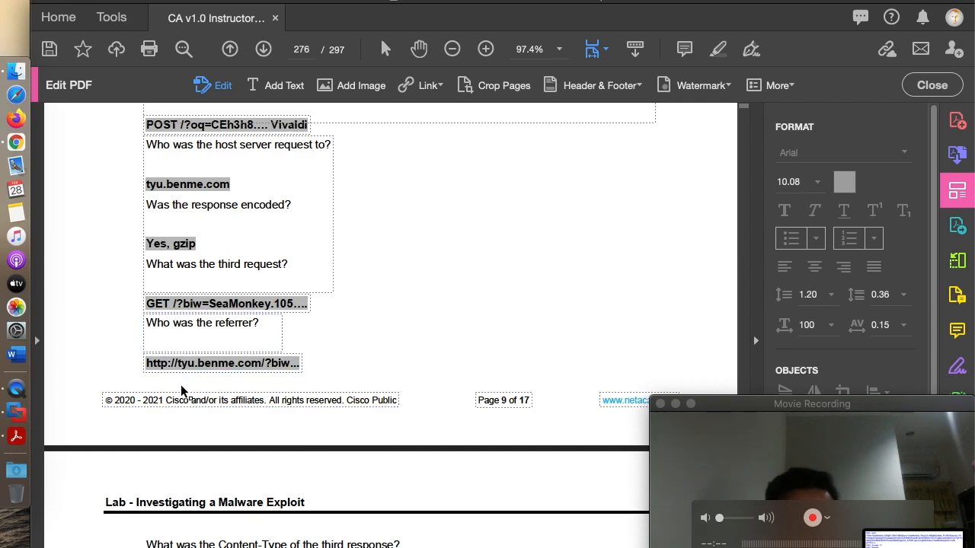
{"action": "scroll", "coordinate": [181, 385], "scroll_direction": "down", "scroll_amount": 5}
{"action": "scroll", "coordinate": [197, 425], "scroll_direction": "down", "scroll_amount": 2}
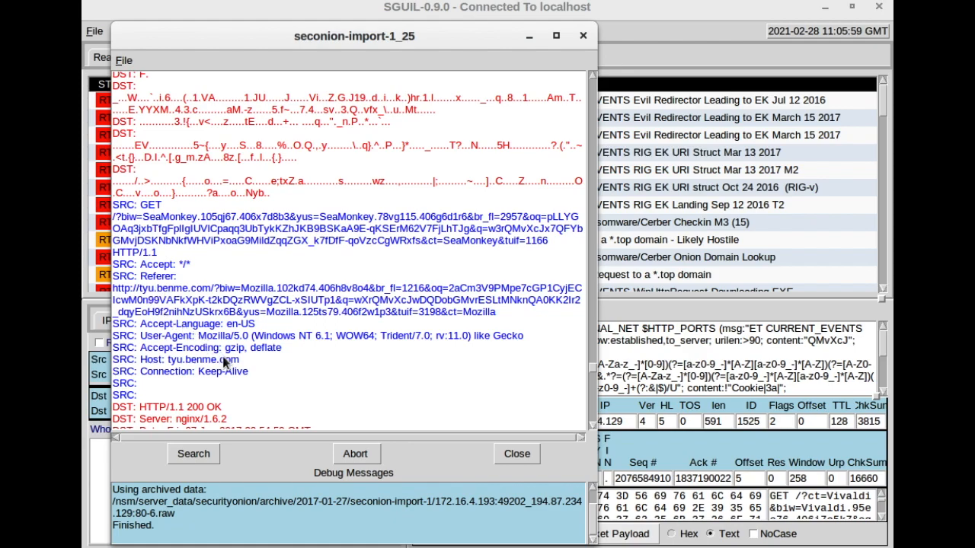
{"action": "scroll", "coordinate": [279, 361], "scroll_direction": "down", "scroll_amount": 2}
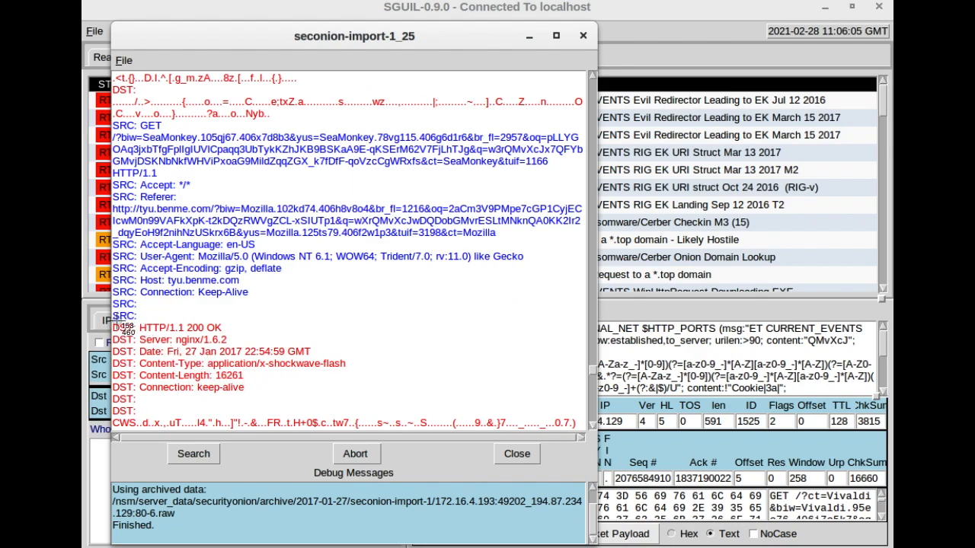
{"action": "left_click", "coordinate": [121, 324]}
{"action": "left_click_drag", "start_coordinate": [121, 324], "coordinate": [582, 397]}
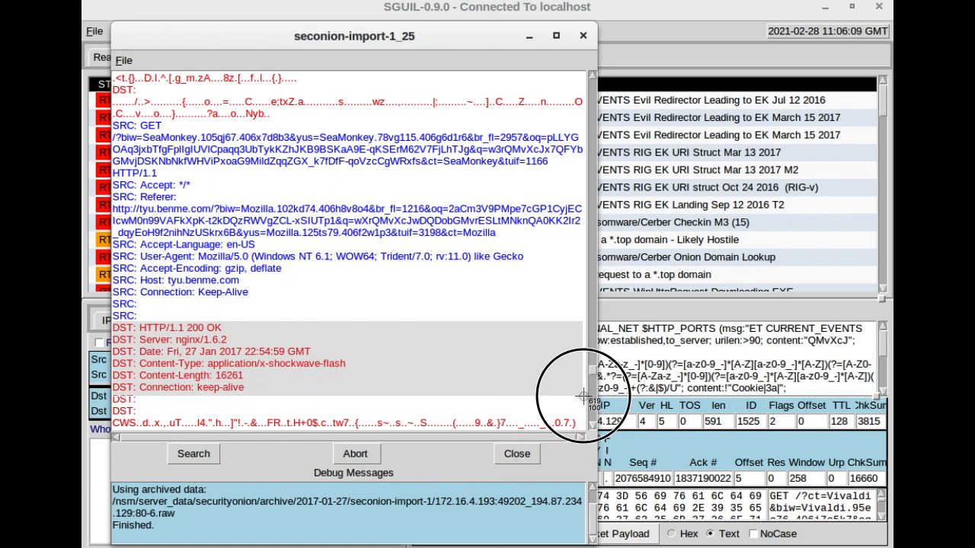
{"action": "left_click_drag", "start_coordinate": [582, 396], "coordinate": [583, 396]}
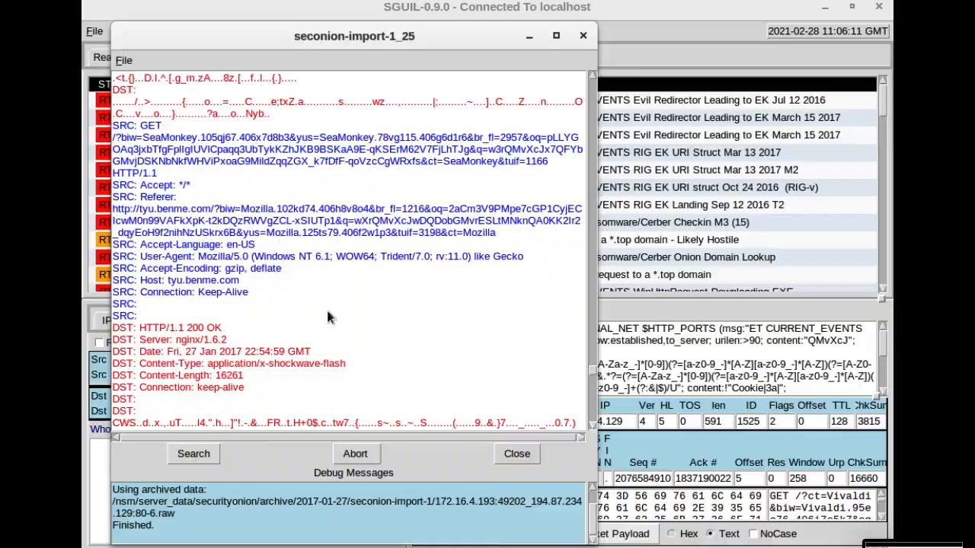
Compare the PDF questions on the third response's Content-Type and first 3 data characters with the response in the transcript
{"action": "key", "text": "ctrl+Left"}
{"action": "scroll", "coordinate": [228, 335], "scroll_direction": "down", "scroll_amount": 3}
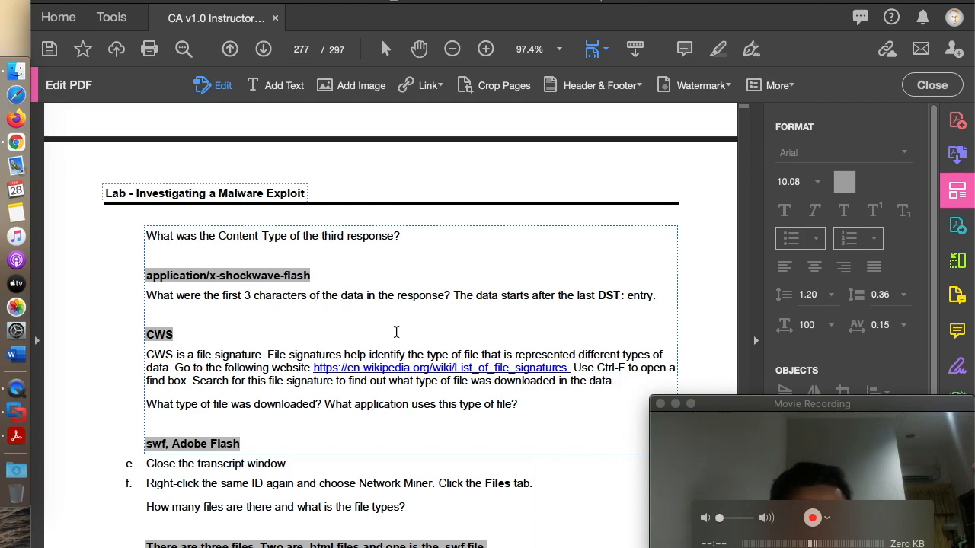
{"action": "scroll", "coordinate": [317, 339], "scroll_direction": "up", "scroll_amount": 10}
{"action": "scroll", "coordinate": [326, 341], "scroll_direction": "down", "scroll_amount": 8}
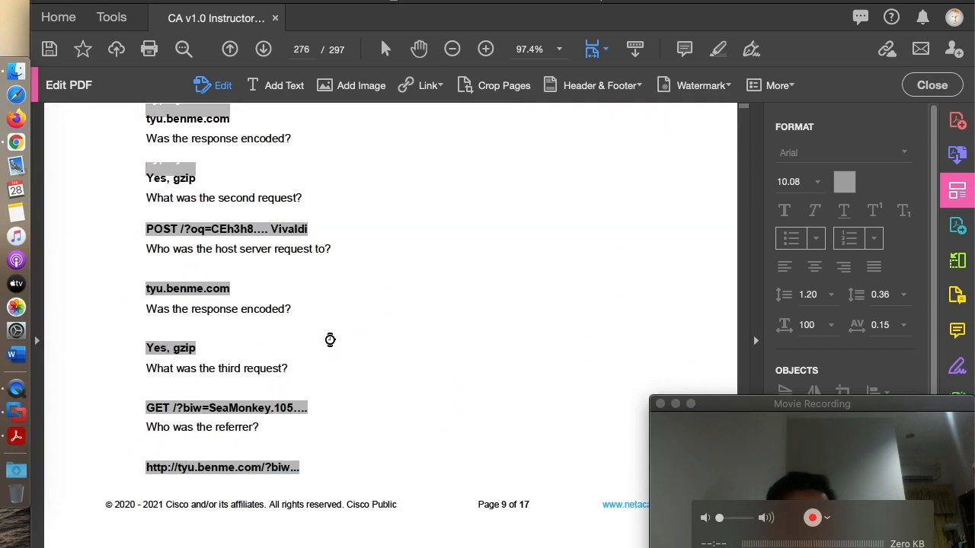
{"action": "scroll", "coordinate": [330, 340], "scroll_direction": "down", "scroll_amount": 9}
{"action": "scroll", "coordinate": [396, 320], "scroll_direction": "up", "scroll_amount": 1}
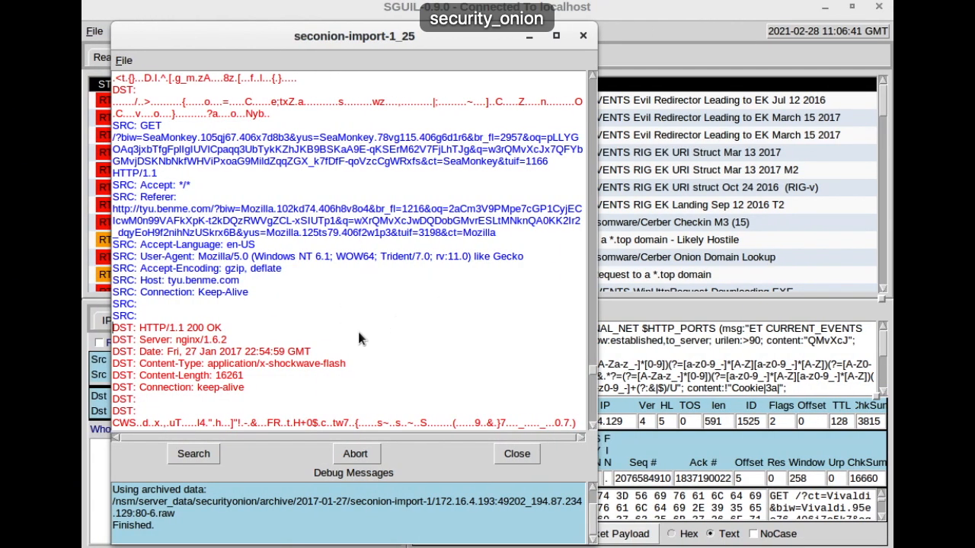
{"action": "scroll", "coordinate": [357, 343], "scroll_direction": "down", "scroll_amount": 1}
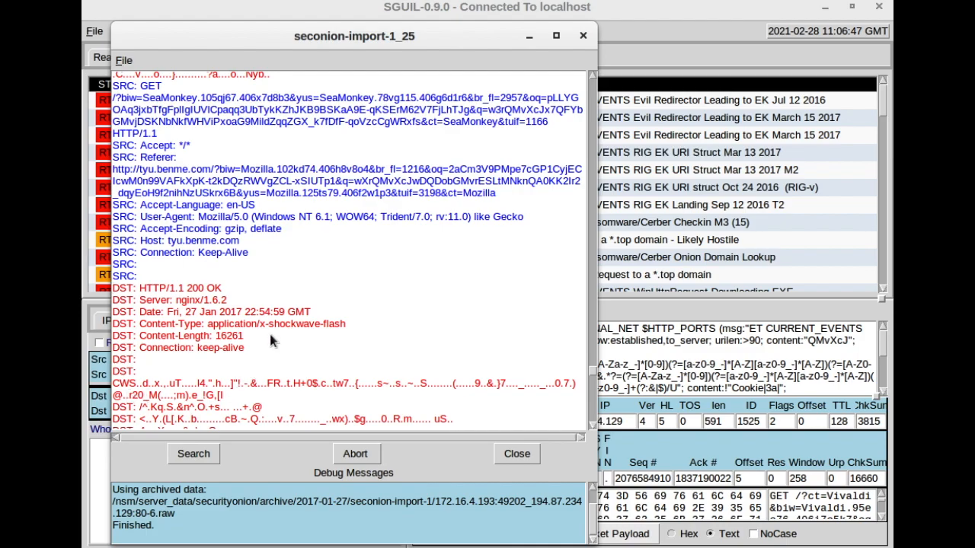
Check the Content-Encoding headers of the second and first responses in the transcript
{"action": "scroll", "coordinate": [270, 336], "scroll_direction": "up", "scroll_amount": 10}
{"action": "scroll", "coordinate": [177, 267], "scroll_direction": "up", "scroll_amount": 10}
{"action": "scroll", "coordinate": [175, 269], "scroll_direction": "up", "scroll_amount": 10}
{"action": "scroll", "coordinate": [177, 270], "scroll_direction": "up", "scroll_amount": 10}
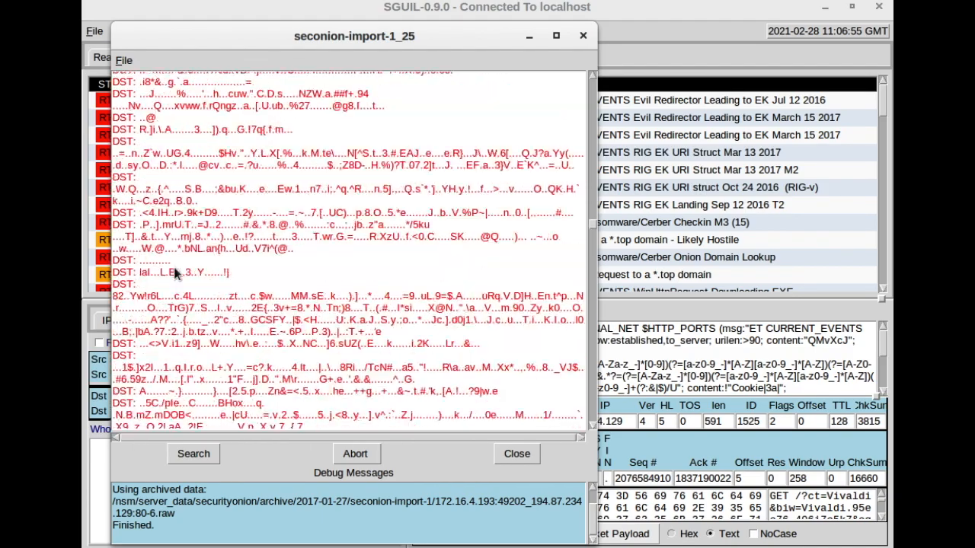
{"action": "scroll", "coordinate": [172, 270], "scroll_direction": "up", "scroll_amount": 10}
{"action": "scroll", "coordinate": [170, 272], "scroll_direction": "up", "scroll_amount": 10}
{"action": "scroll", "coordinate": [170, 272], "scroll_direction": "up", "scroll_amount": 10}
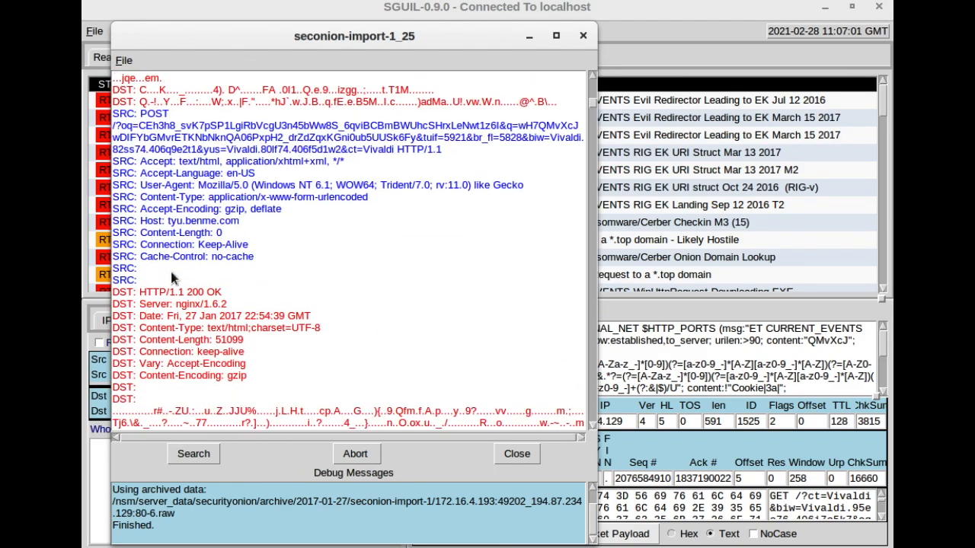
{"action": "scroll", "coordinate": [170, 275], "scroll_direction": "down", "scroll_amount": 2}
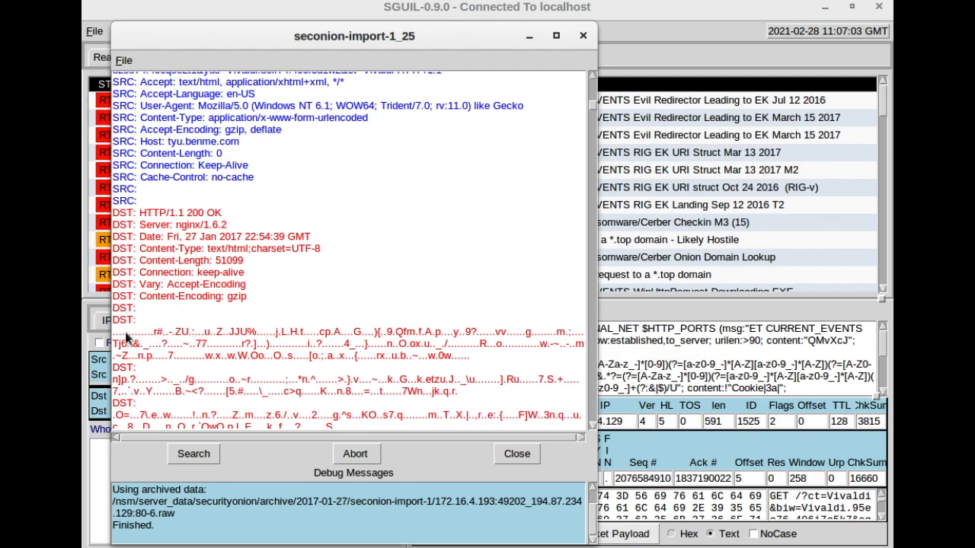
{"action": "scroll", "coordinate": [245, 333], "scroll_direction": "up", "scroll_amount": 5}
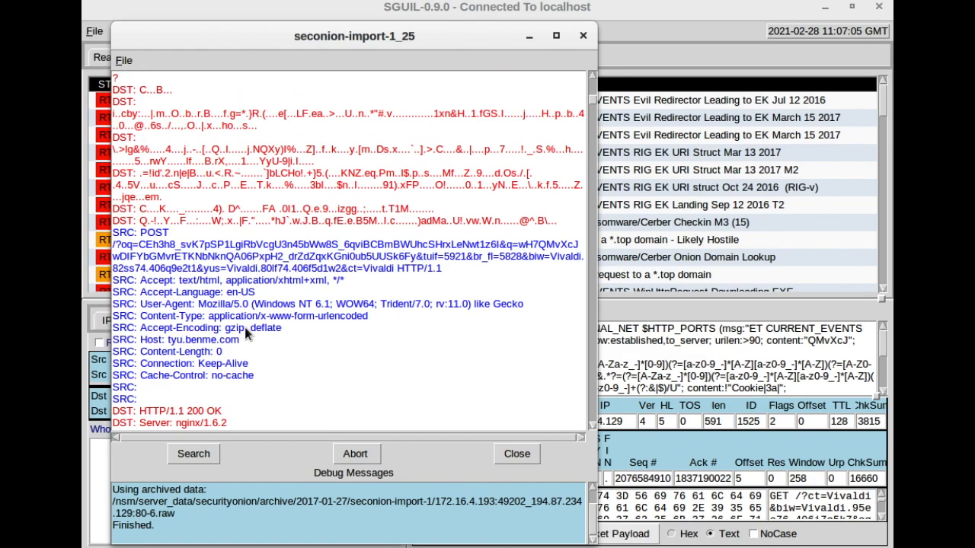
{"action": "scroll", "coordinate": [246, 332], "scroll_direction": "up", "scroll_amount": 8}
{"action": "scroll", "coordinate": [245, 326], "scroll_direction": "up", "scroll_amount": 10}
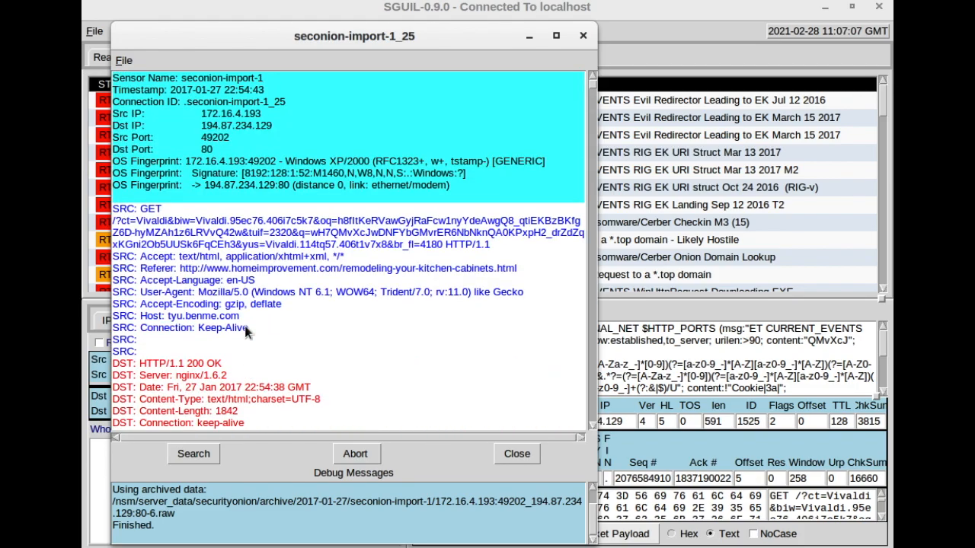
{"action": "scroll", "coordinate": [245, 324], "scroll_direction": "down", "scroll_amount": 2}
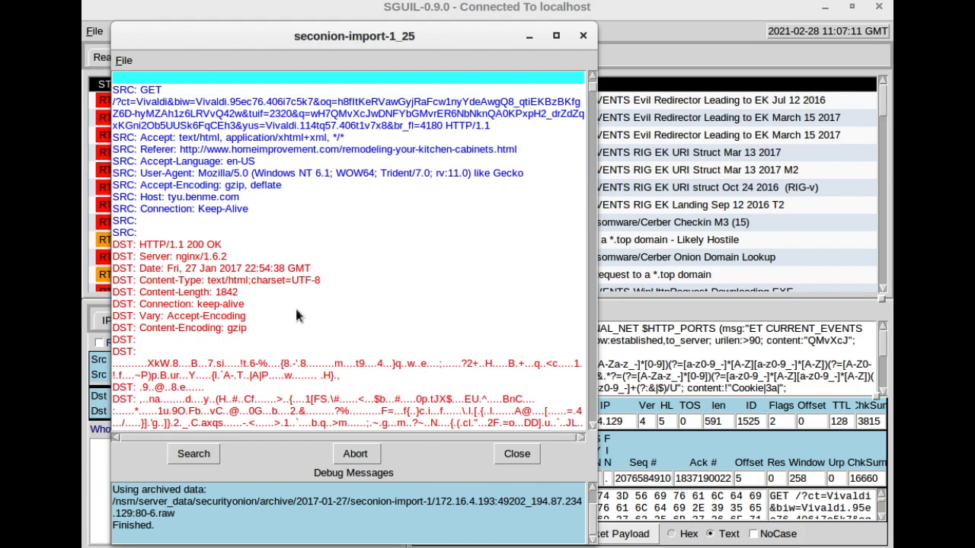
{"action": "key", "text": "ctrl+Left"}
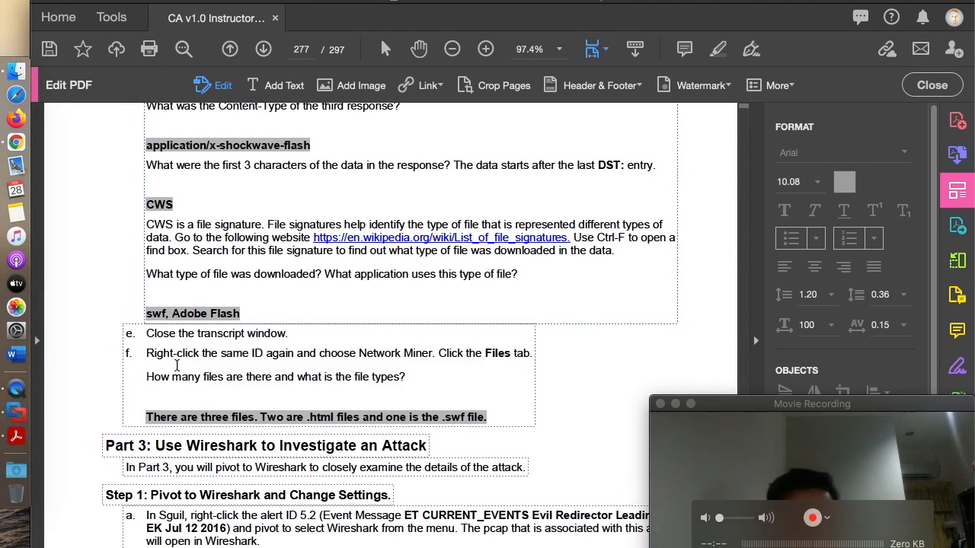
Color the hidden placeholder under the PDF's first 3 characters question red (FA2500) and replace it with "CWS"
{"action": "scroll", "coordinate": [194, 385], "scroll_direction": "down", "scroll_amount": 1}
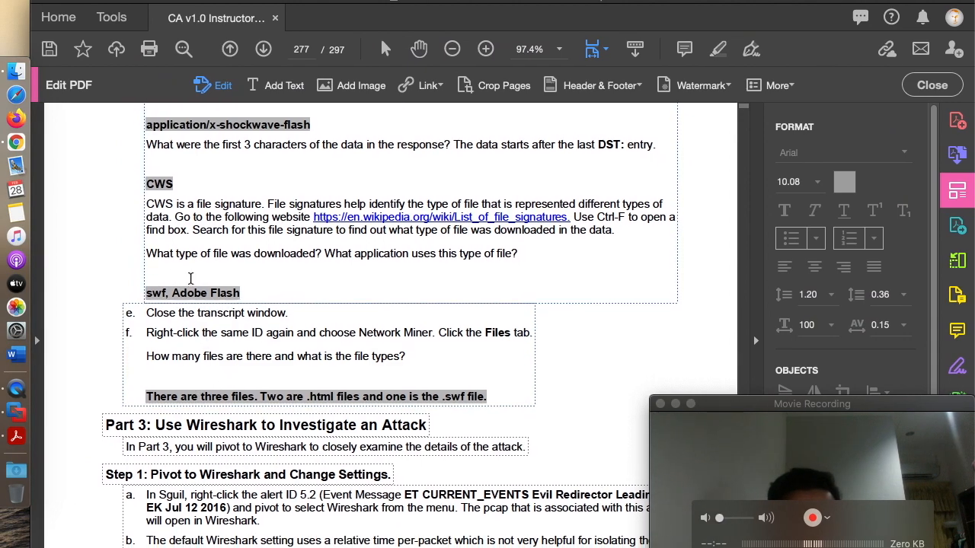
{"action": "scroll", "coordinate": [175, 255], "scroll_direction": "up", "scroll_amount": 2}
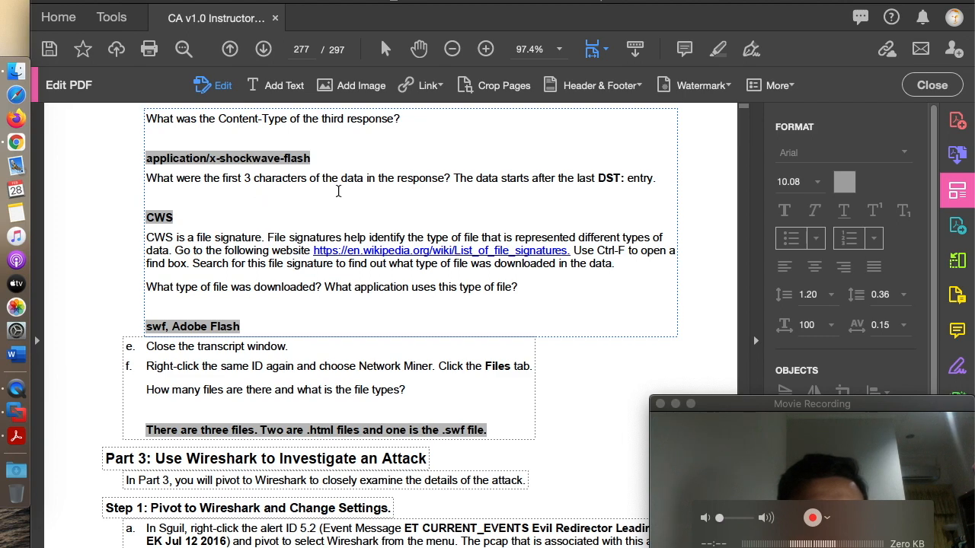
{"action": "left_click", "coordinate": [168, 200]}
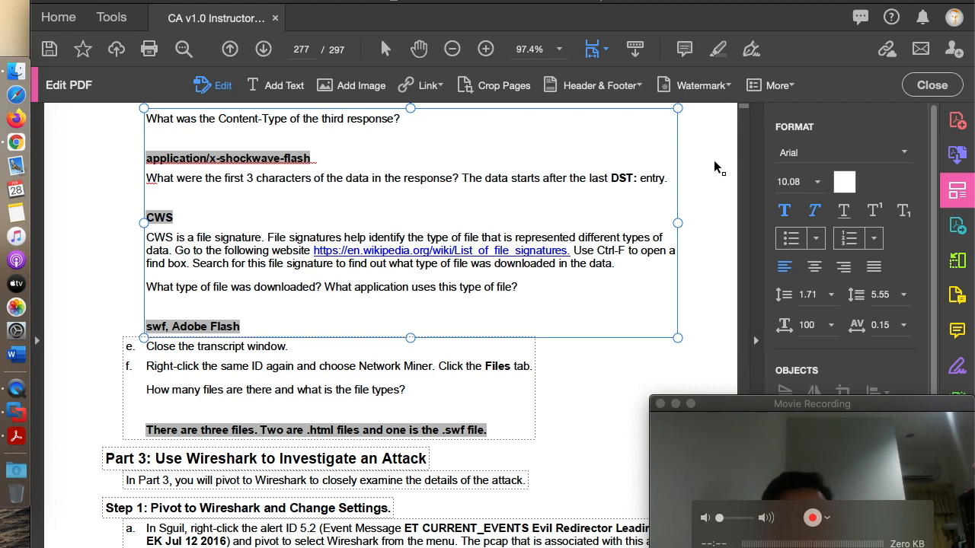
{"action": "left_click_drag", "start_coordinate": [206, 199], "coordinate": [157, 202]}
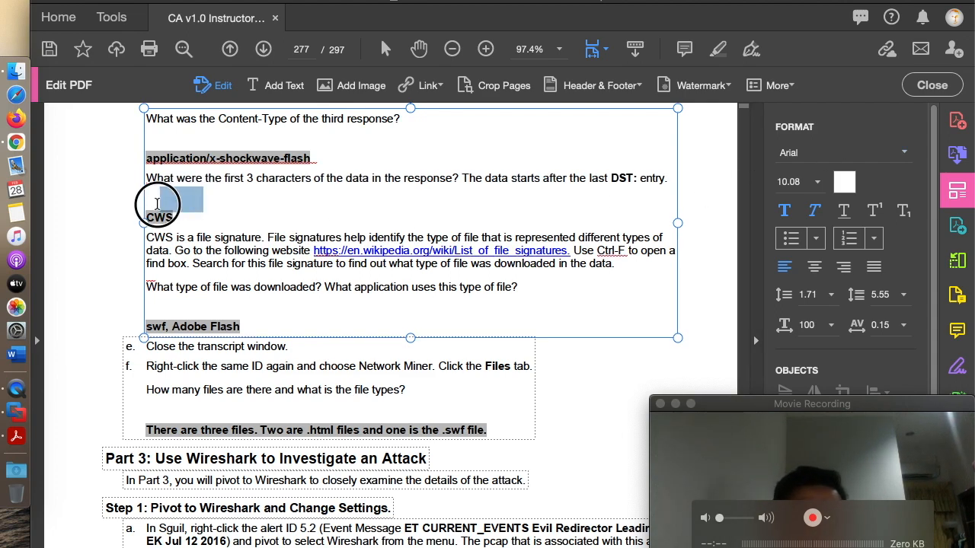
{"action": "left_click", "coordinate": [846, 181]}
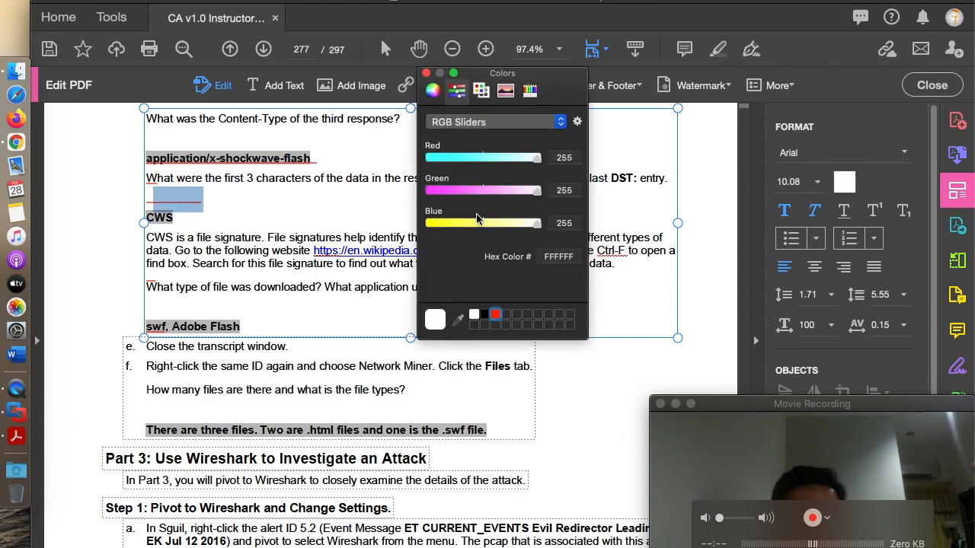
{"action": "left_click", "coordinate": [496, 314]}
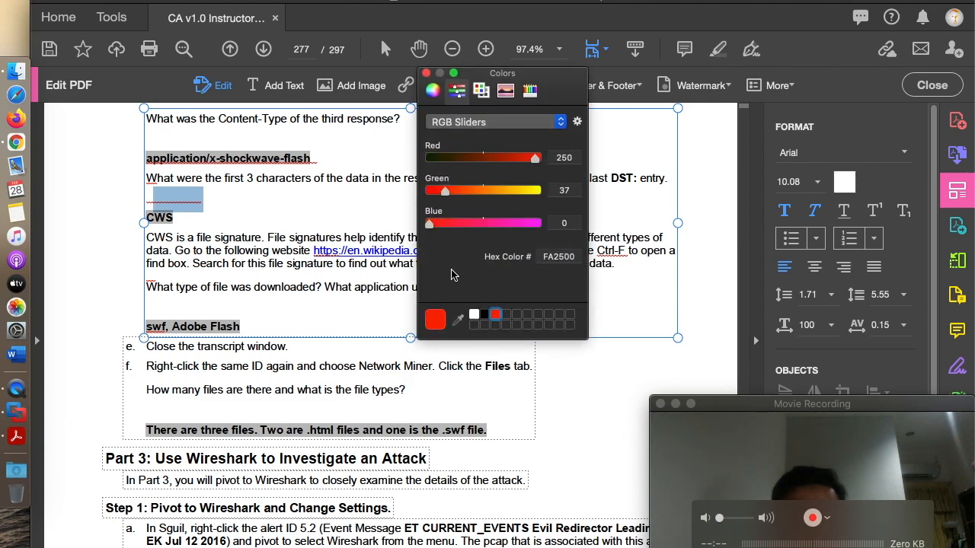
{"action": "left_click", "coordinate": [425, 74]}
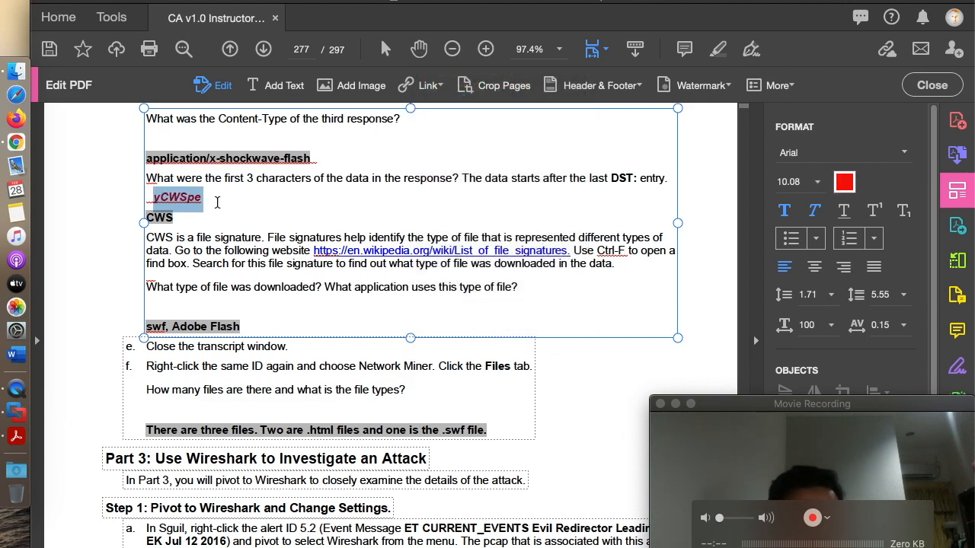
{"action": "type", "text": "CWS"}
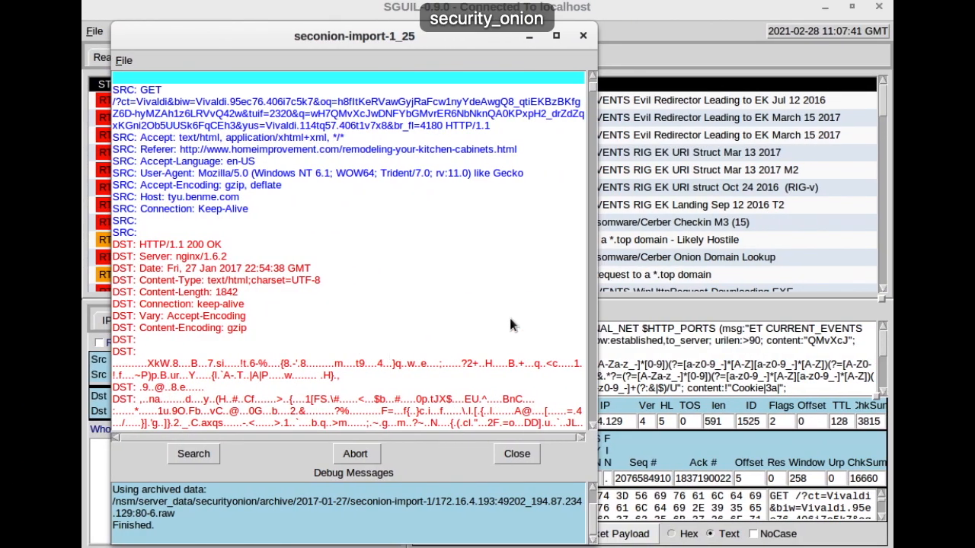
Return to the third response in the transcript and check the first characters of the data after the last DST: entry
{"action": "left_click_drag", "start_coordinate": [592, 91], "coordinate": [592, 362]}
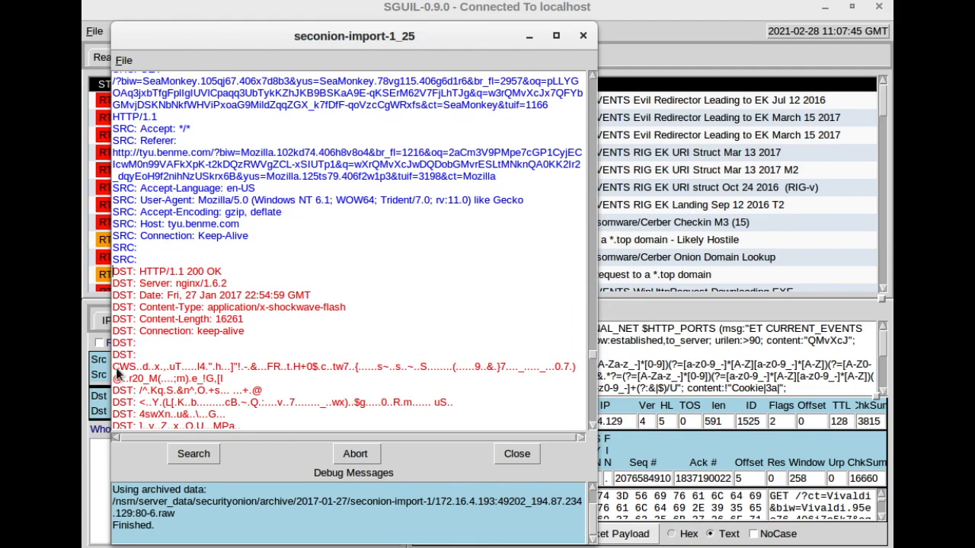
{"action": "double_click", "coordinate": [125, 367]}
{"action": "left_click", "coordinate": [402, 344]}
{"action": "key", "text": "ctrl+Left"}
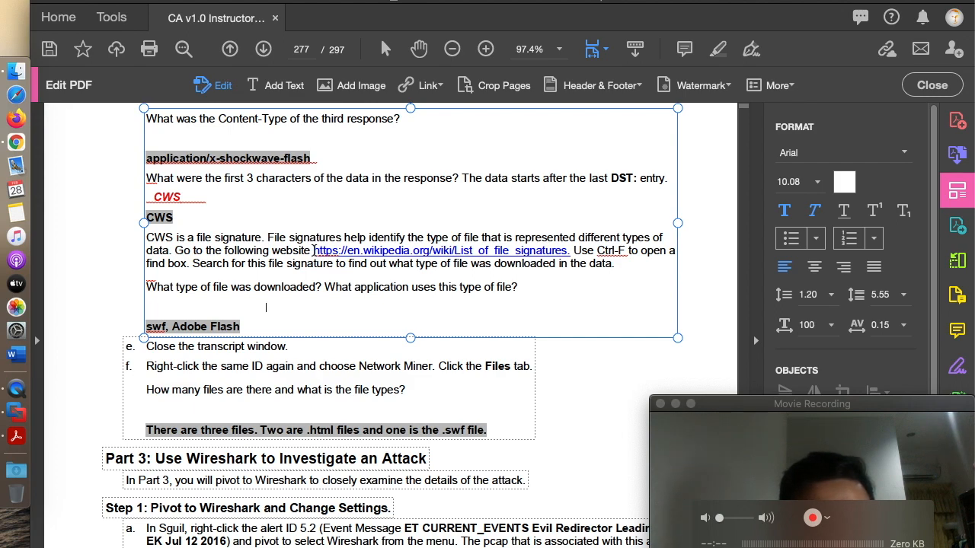
{"action": "left_click_drag", "start_coordinate": [313, 251], "coordinate": [545, 284]}
{"action": "left_click", "coordinate": [541, 284]}
{"action": "left_click", "coordinate": [477, 253]}
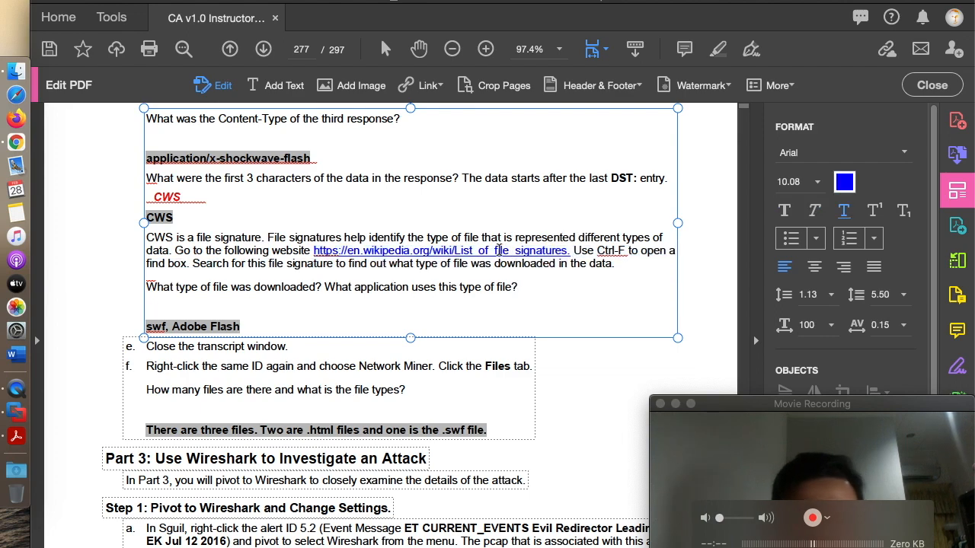
{"action": "double_click", "coordinate": [477, 252]}
{"action": "left_click", "coordinate": [473, 252]}
{"action": "right_click", "coordinate": [464, 251]}
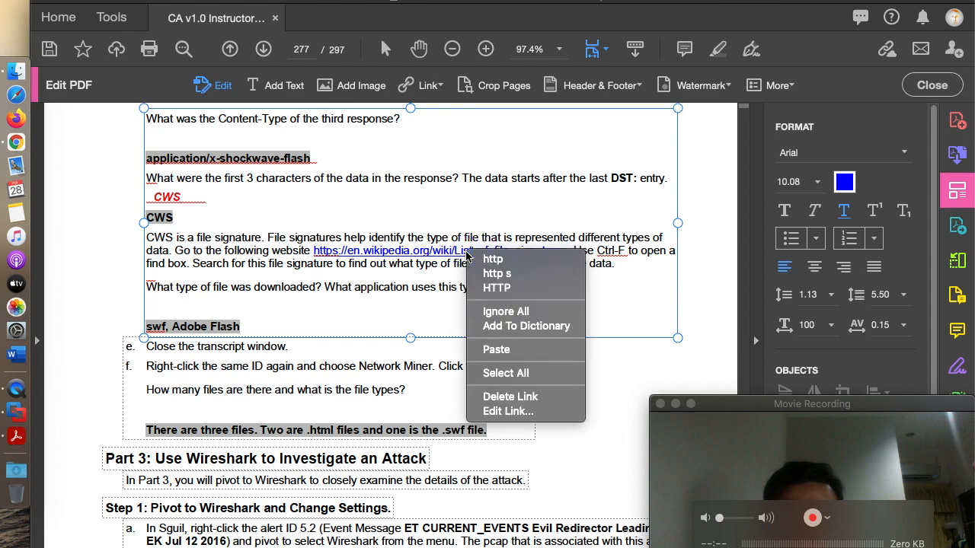
{"action": "left_click", "coordinate": [449, 251]}
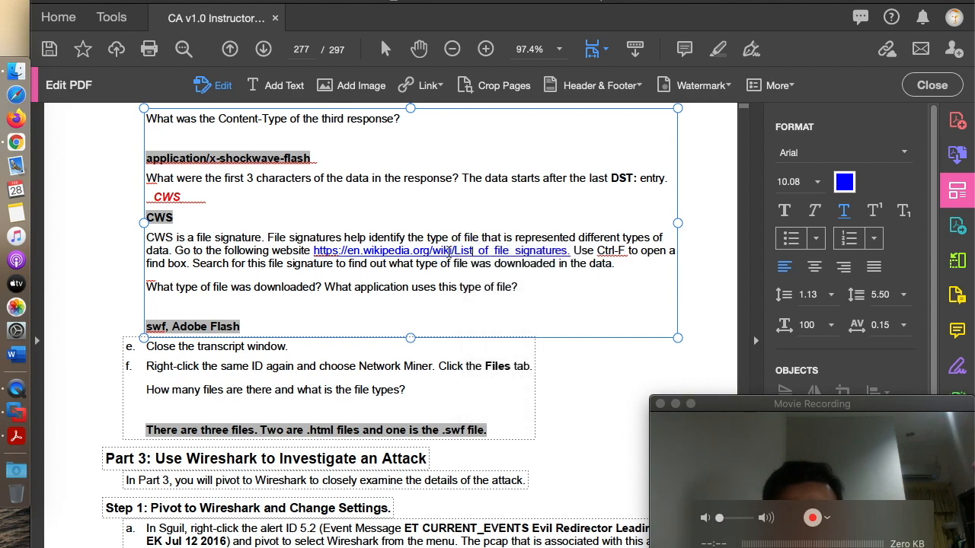
{"action": "right_click", "coordinate": [449, 252]}
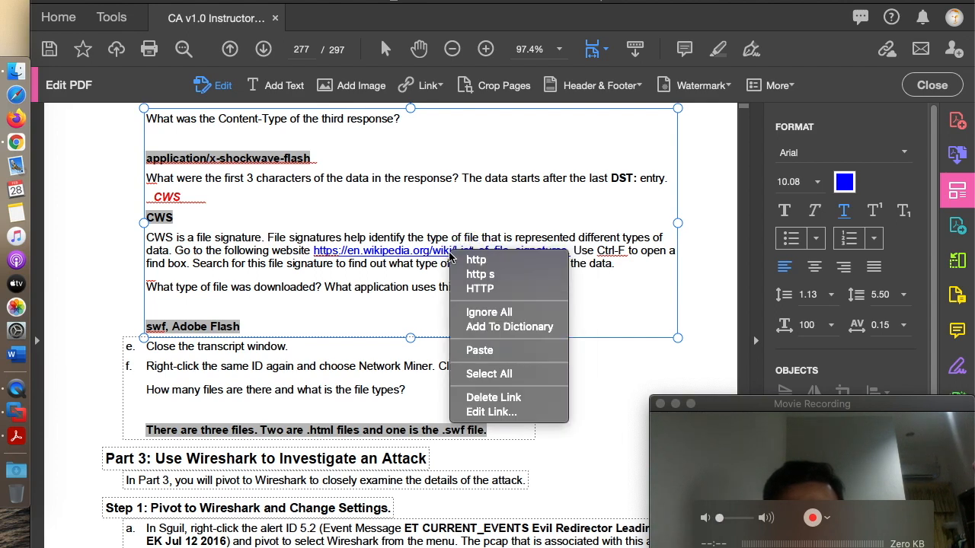
{"action": "left_click", "coordinate": [476, 260]}
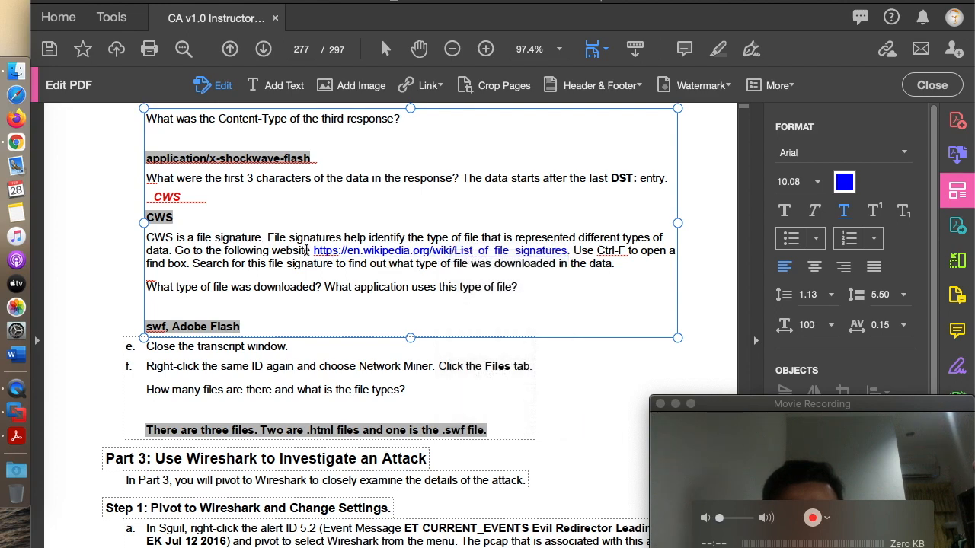
Copy the Wikipedia List_of_file_signatures address from the PDF, open it in a new Chrome tab and close the WhatsApp tab
{"action": "left_click_drag", "start_coordinate": [312, 251], "coordinate": [568, 251]}
{"action": "key", "text": "cmd+c"}
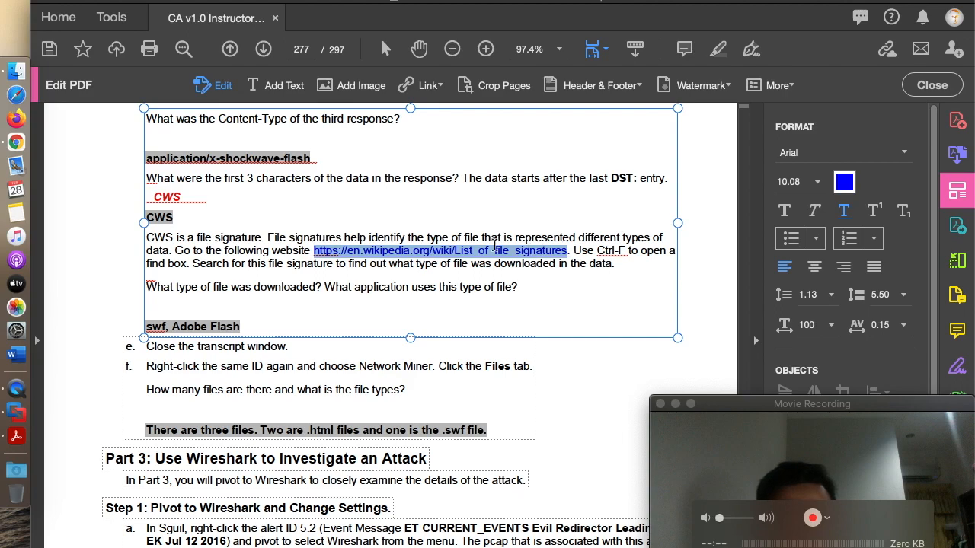
{"action": "left_click", "coordinate": [16, 142]}
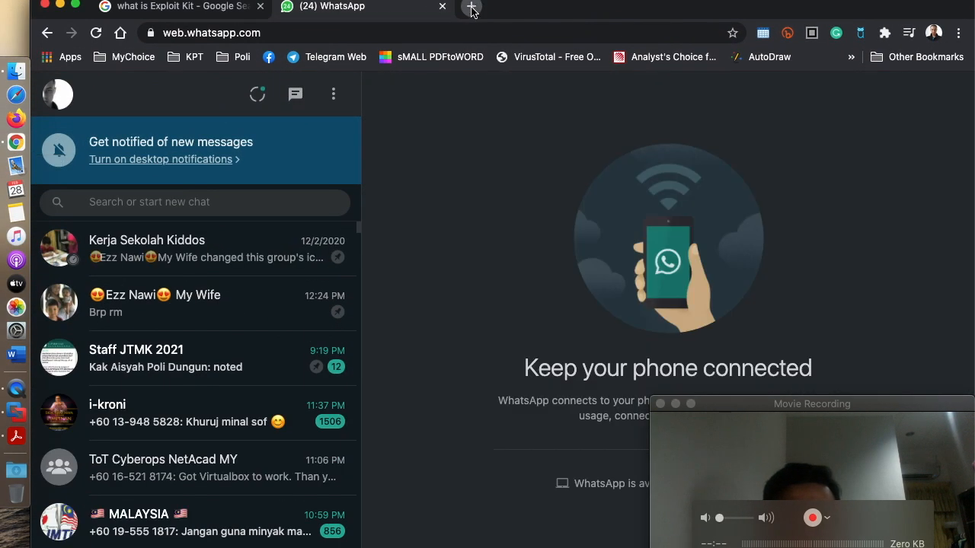
{"action": "left_click", "coordinate": [472, 7]}
{"action": "left_click", "coordinate": [403, 33]}
{"action": "key", "text": "cmd+v"}
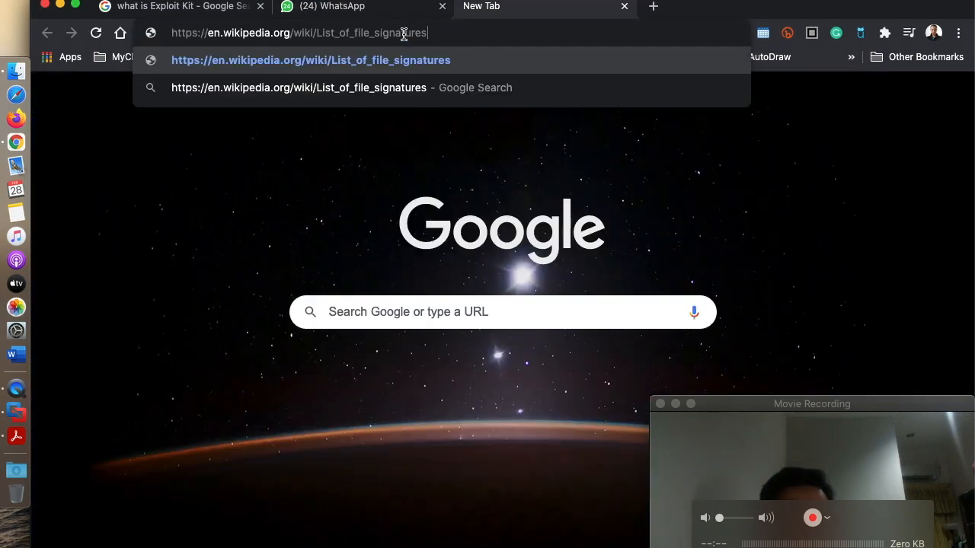
{"action": "key", "text": "Return"}
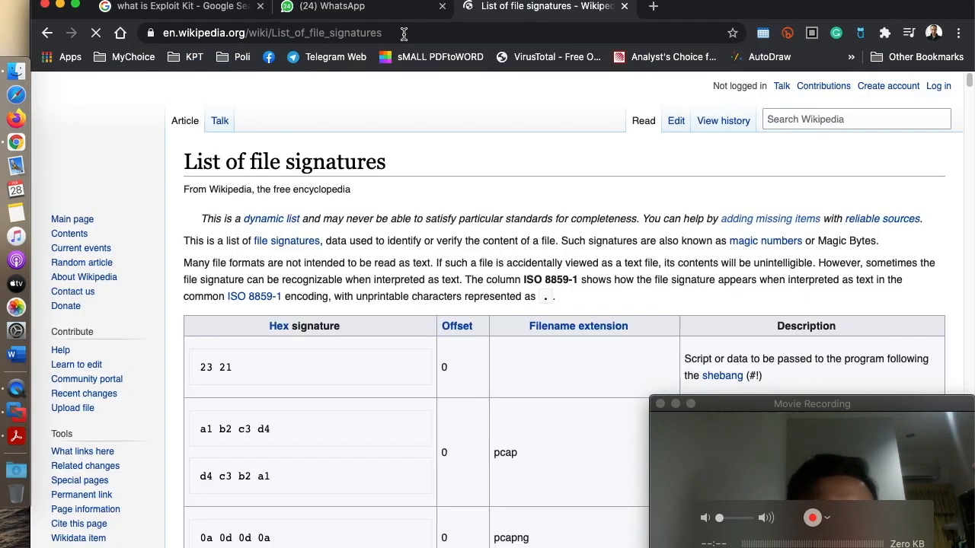
{"action": "left_click", "coordinate": [442, 6]}
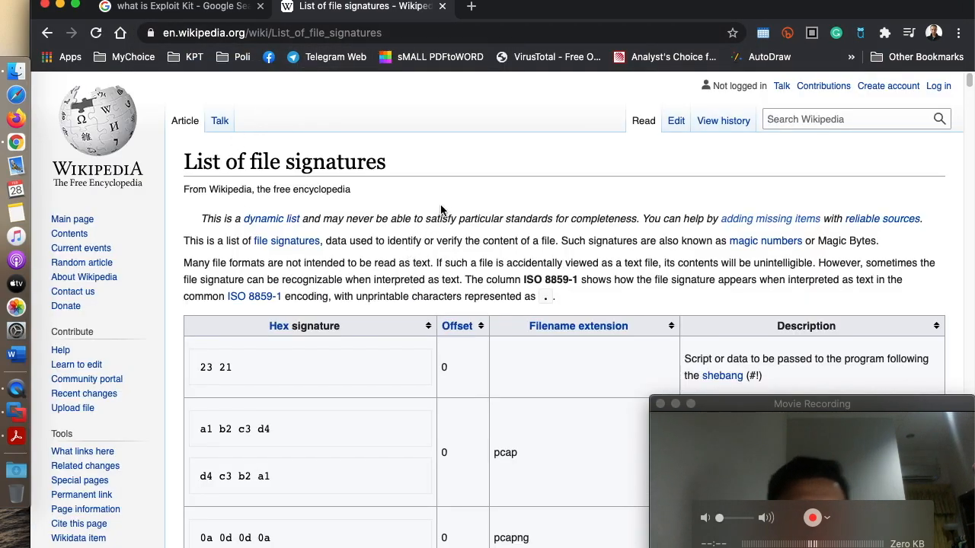
Search the file signatures page for "CWS" and compare its description with the PDF question on the downloaded file type and application
{"action": "key", "text": "super+f"}
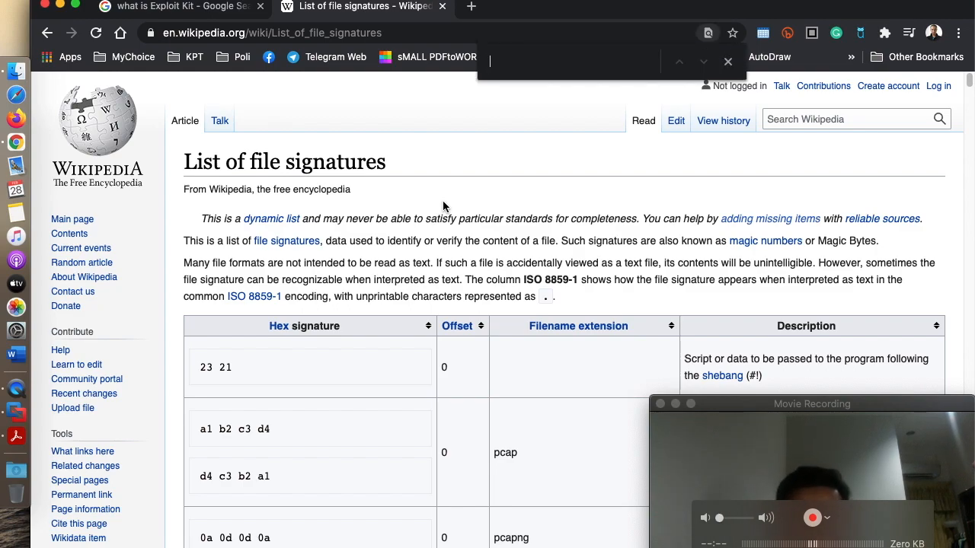
{"action": "type", "text": "CWS"}
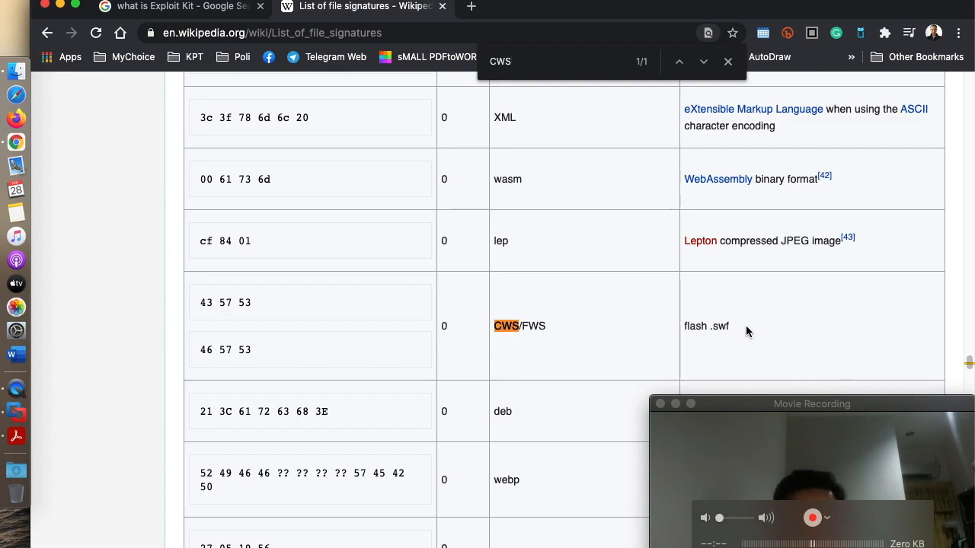
{"action": "left_click_drag", "start_coordinate": [738, 327], "coordinate": [683, 332]}
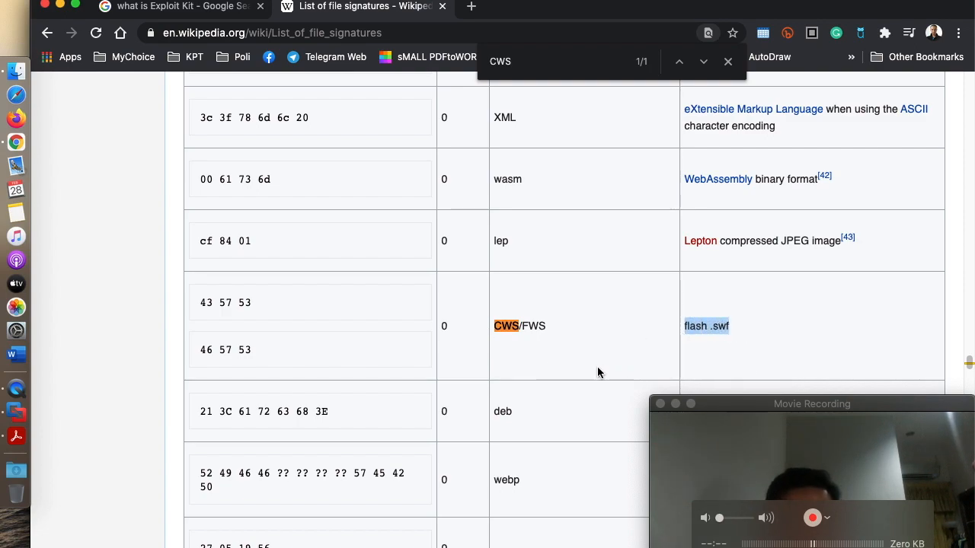
{"action": "left_click", "coordinate": [16, 435]}
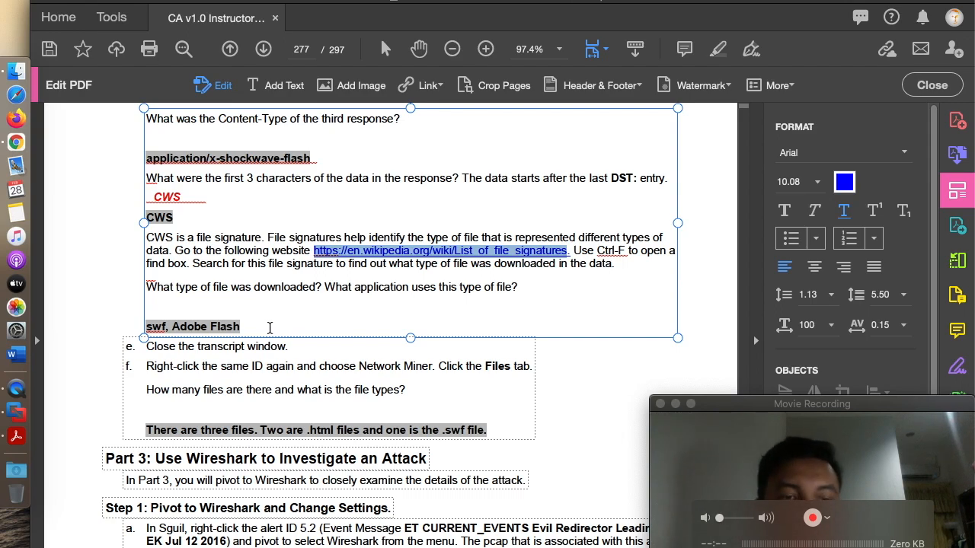
{"action": "key", "text": "super+Tab"}
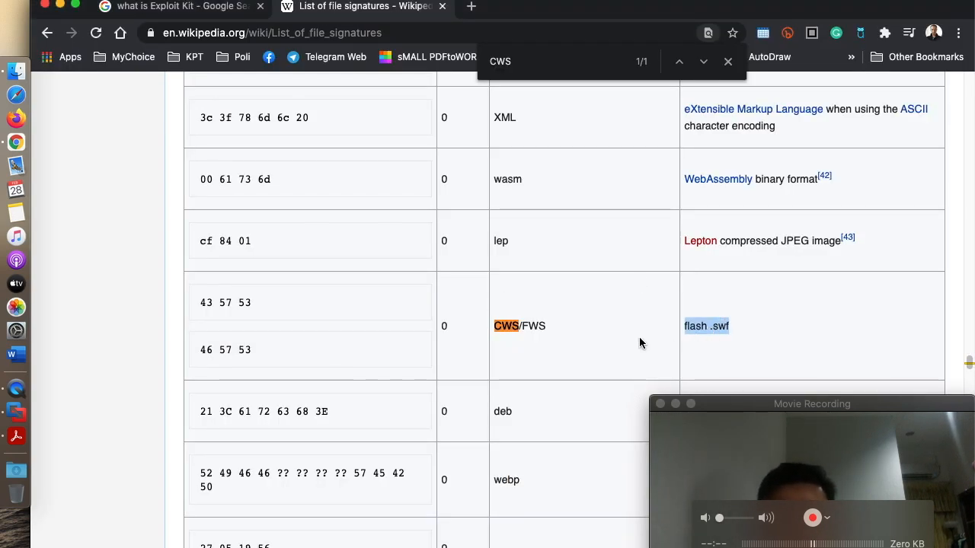
{"action": "key", "text": "super+Tab"}
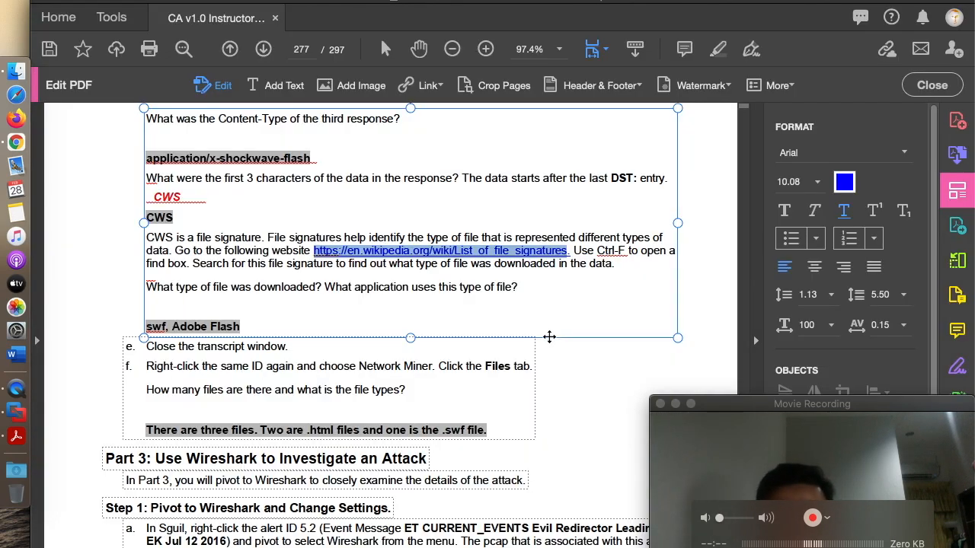
{"action": "left_click", "coordinate": [196, 317]}
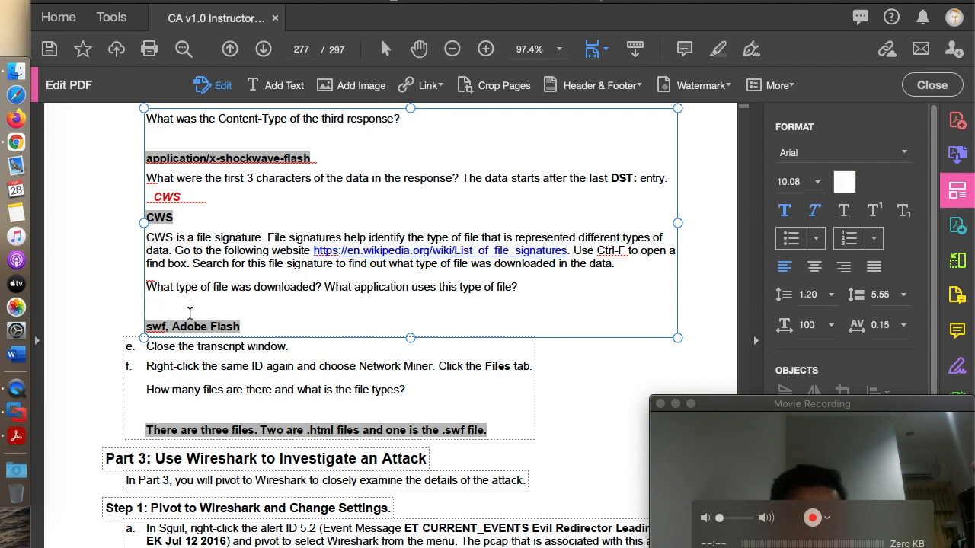
{"action": "left_click", "coordinate": [170, 313]}
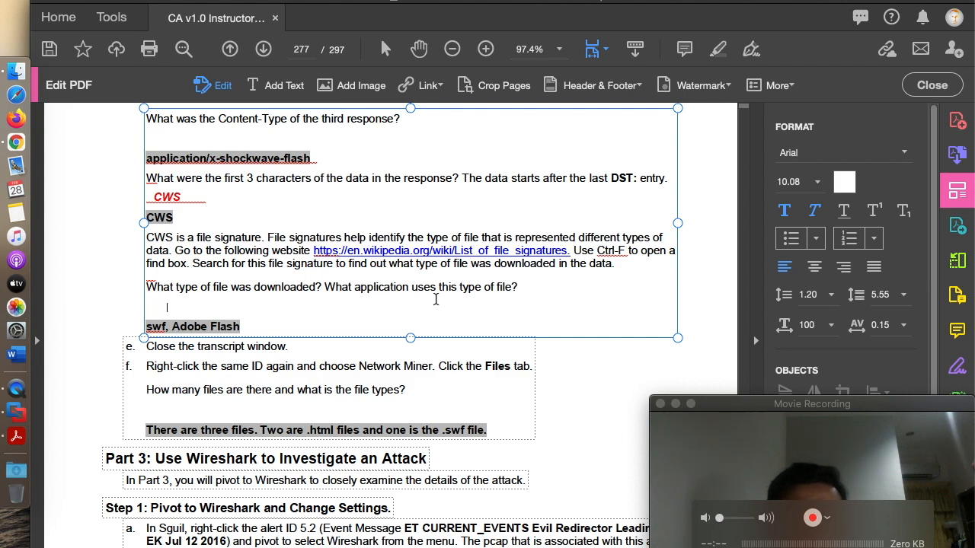
Return to the Wikipedia page in Chrome and recheck the file extension in the CWS/FWS row's description
{"action": "key", "text": "super+Tab"}
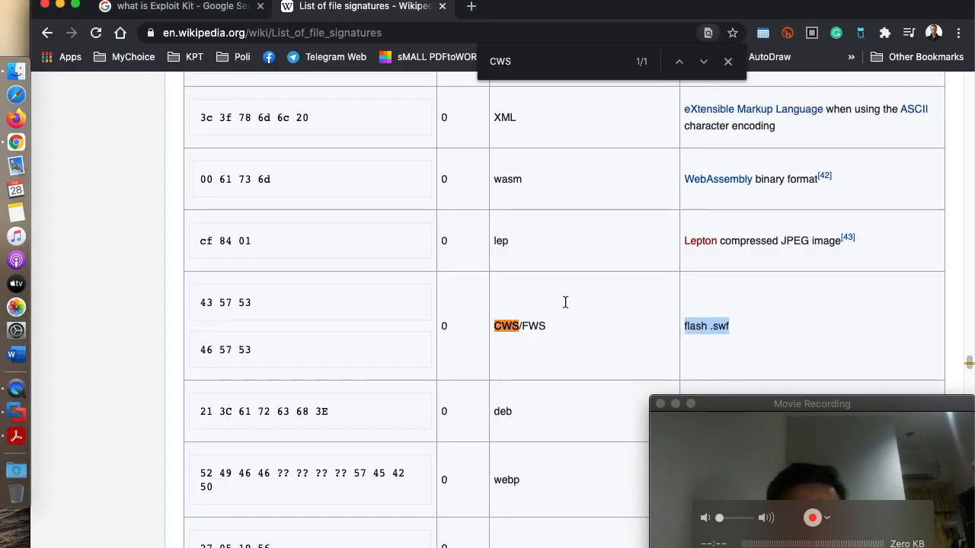
{"action": "left_click", "coordinate": [751, 331]}
{"action": "double_click", "coordinate": [722, 326]}
{"action": "left_click", "coordinate": [749, 330]}
{"action": "left_click_drag", "start_coordinate": [712, 327], "coordinate": [745, 331]}
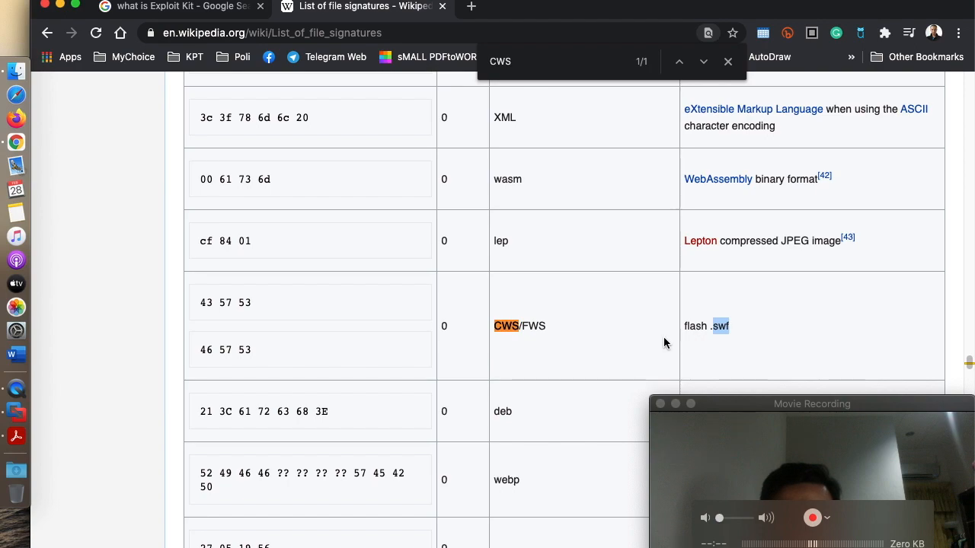
Back in the PDF, replace the hidden placeholder under the downloaded file type question with "swf, Flash." and color it red (FA2500)
{"action": "key", "text": "super+Tab"}
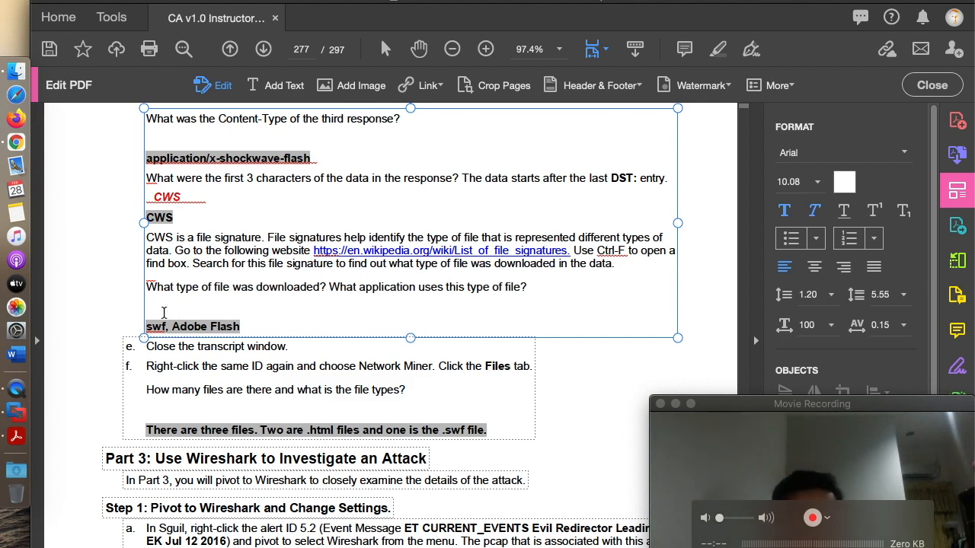
{"action": "double_click", "coordinate": [180, 303]}
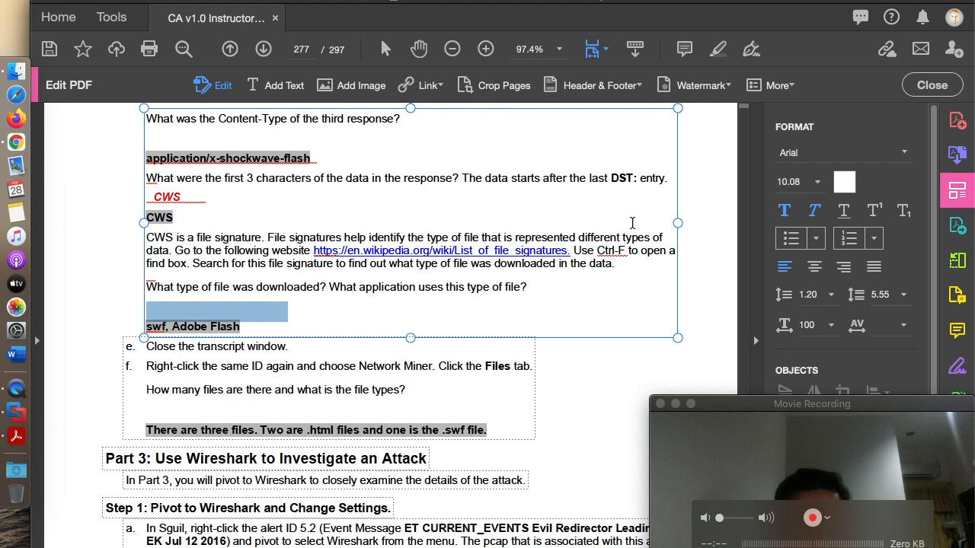
{"action": "key", "text": "BackSpace"}
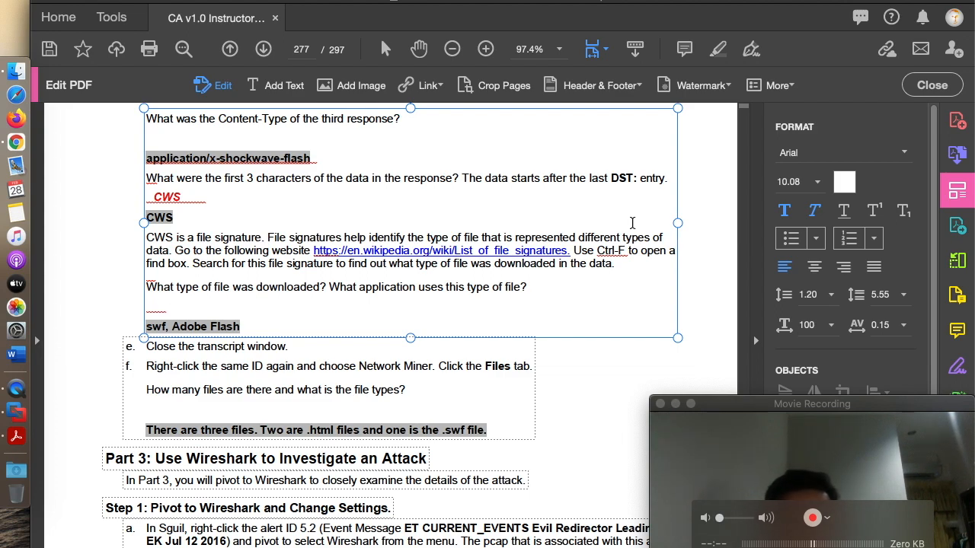
{"action": "left_click", "coordinate": [221, 308]}
{"action": "left_click_drag", "start_coordinate": [221, 308], "coordinate": [126, 309]}
{"action": "left_click", "coordinate": [844, 182]}
{"action": "left_click", "coordinate": [496, 314]}
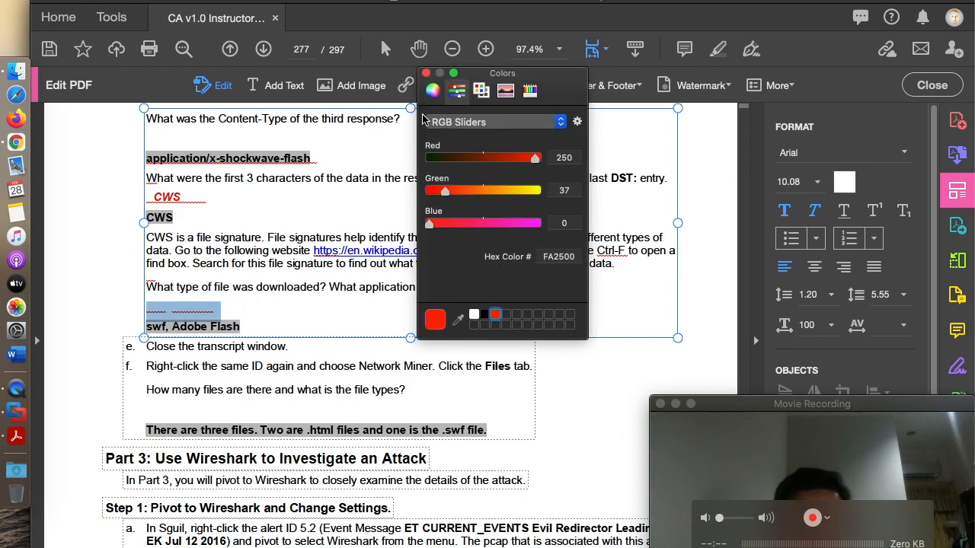
{"action": "left_click", "coordinate": [426, 72]}
{"action": "left_click", "coordinate": [267, 307]}
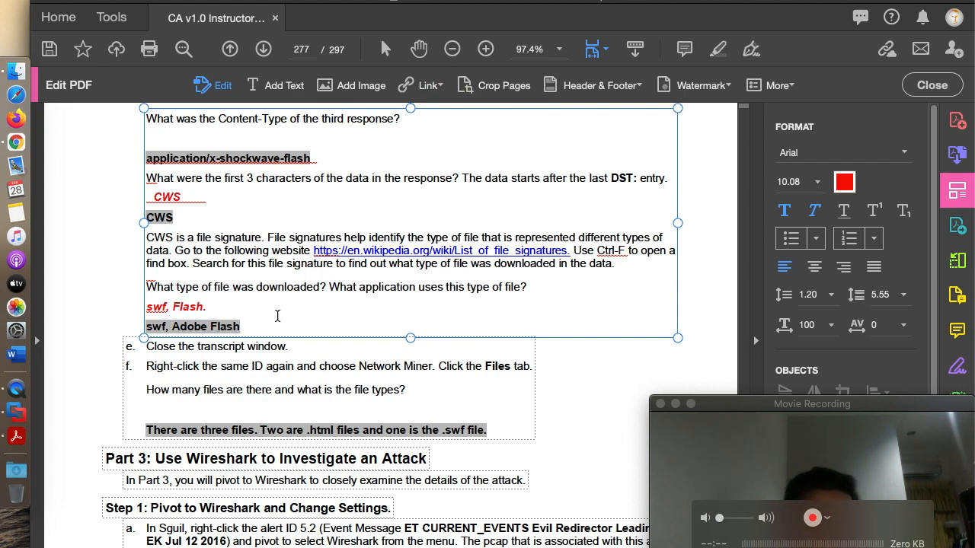
Close the alert 5.25 transcript window in Sguil and check the PDF's Network Miner instruction in item f
{"action": "scroll", "coordinate": [263, 308], "scroll_direction": "down", "scroll_amount": 2}
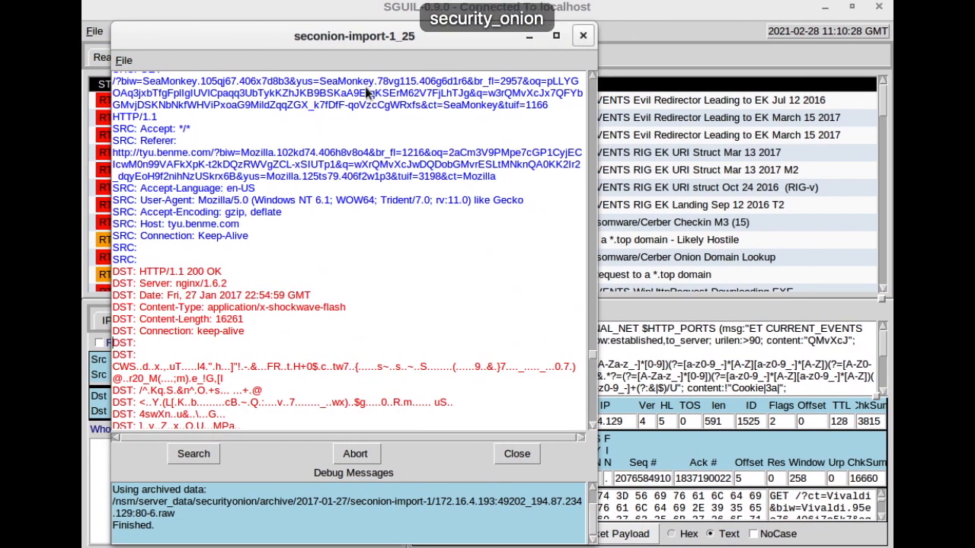
{"action": "left_click", "coordinate": [582, 35]}
{"action": "right_click", "coordinate": [187, 171]}
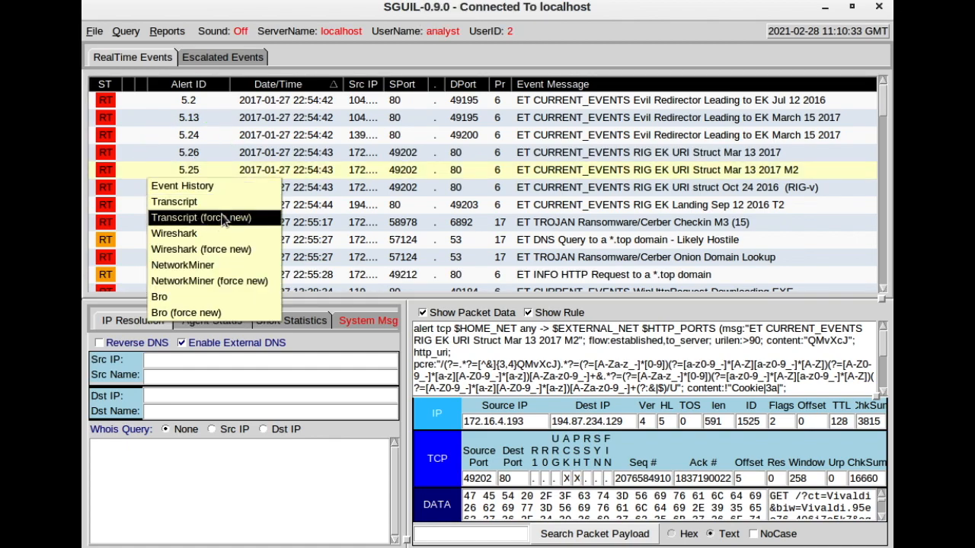
{"action": "left_click", "coordinate": [212, 180]}
{"action": "key", "text": "ctrl+Left"}
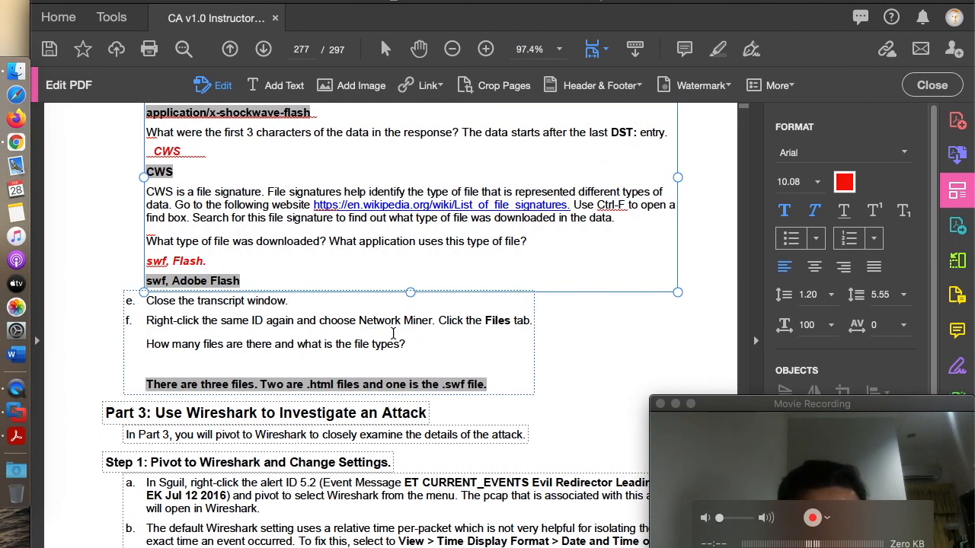
{"action": "key", "text": "ctrl+Right"}
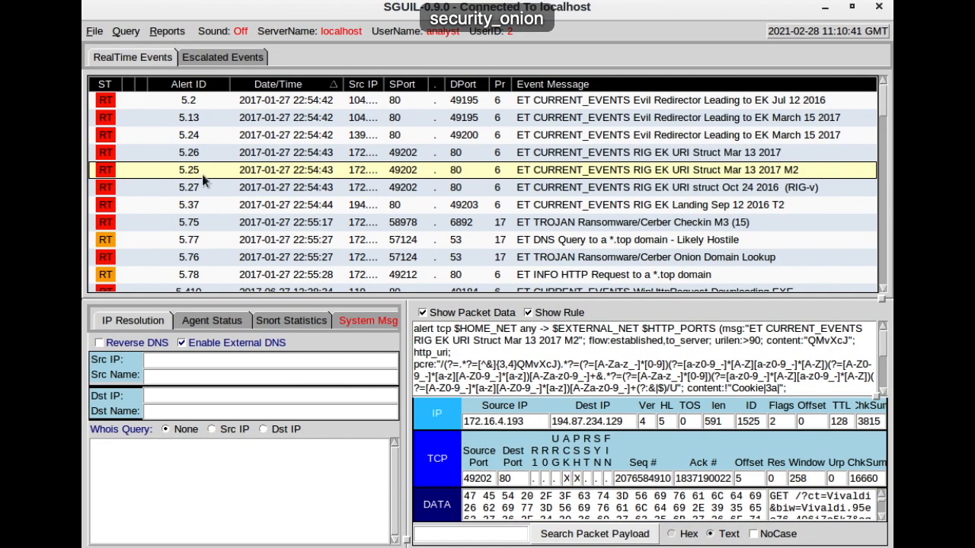
Open alert 5.25 in NetworkMiner from Sguil, dismissing the raw file notice, and recheck the PDF's question on the files
{"action": "right_click", "coordinate": [188, 174]}
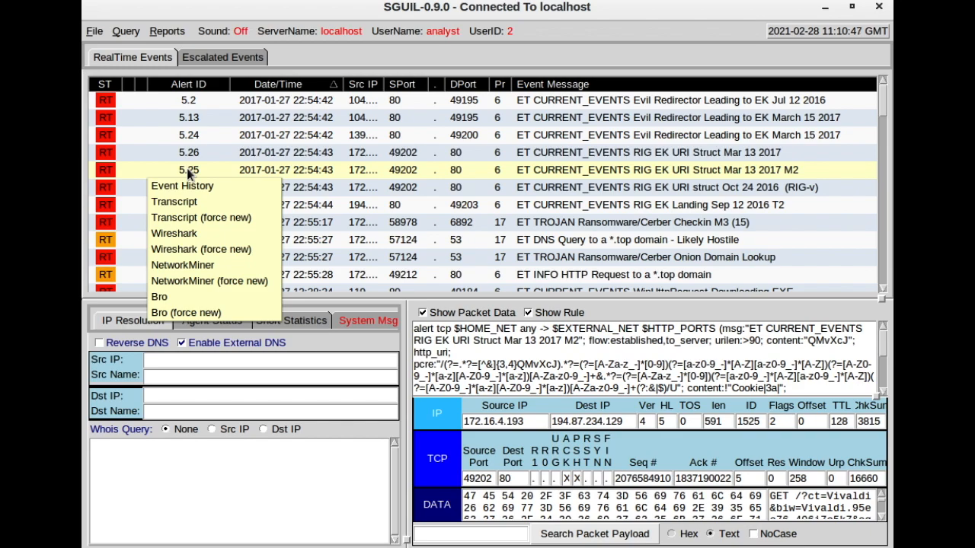
{"action": "left_click", "coordinate": [202, 267]}
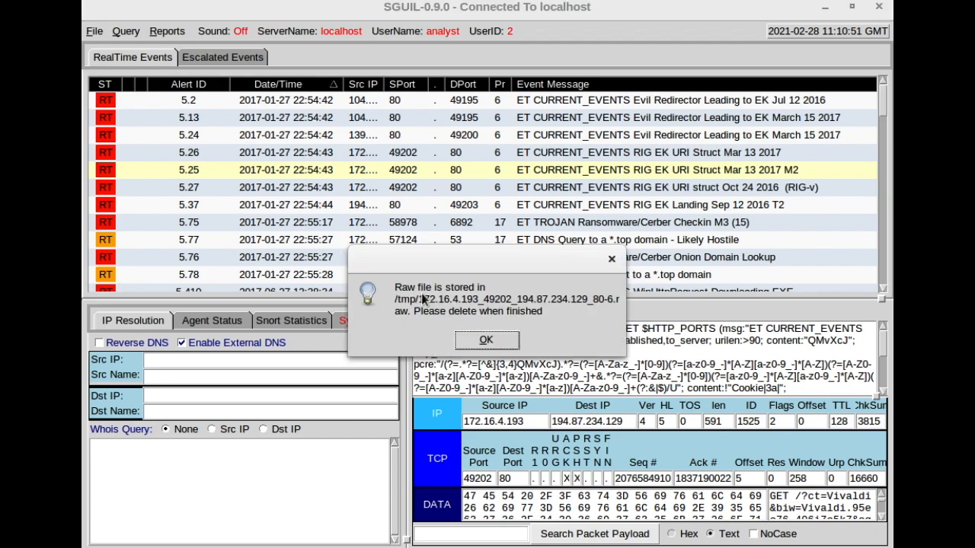
{"action": "left_click", "coordinate": [484, 341]}
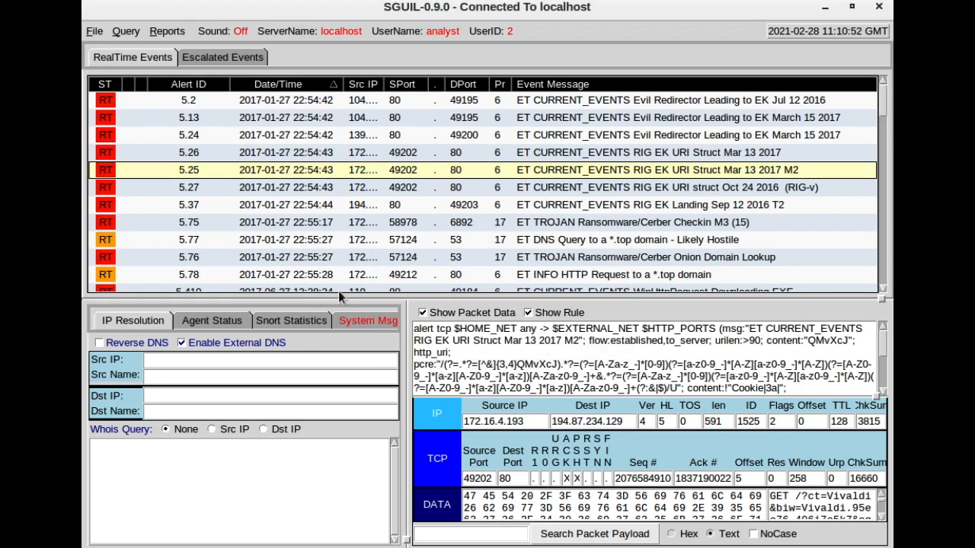
{"action": "right_click", "coordinate": [189, 174]}
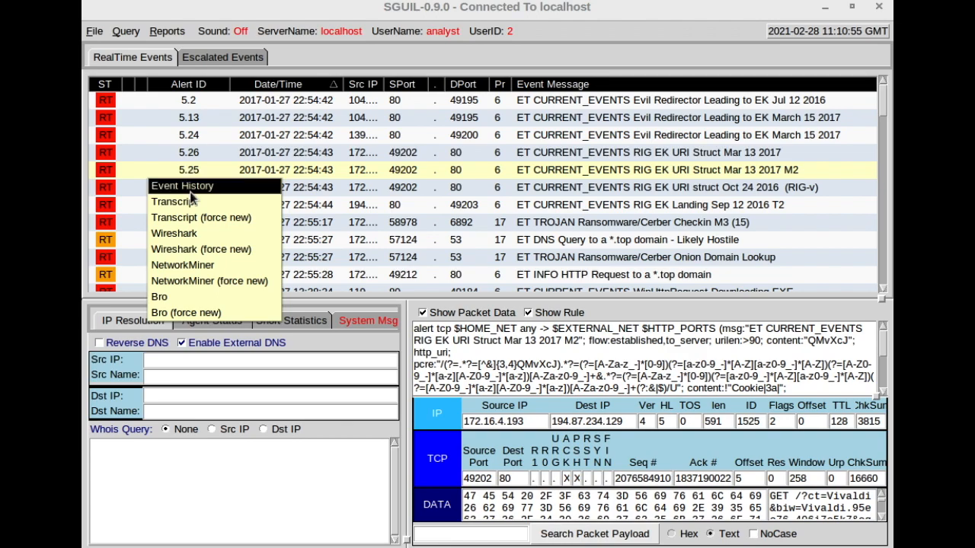
{"action": "left_click", "coordinate": [248, 269]}
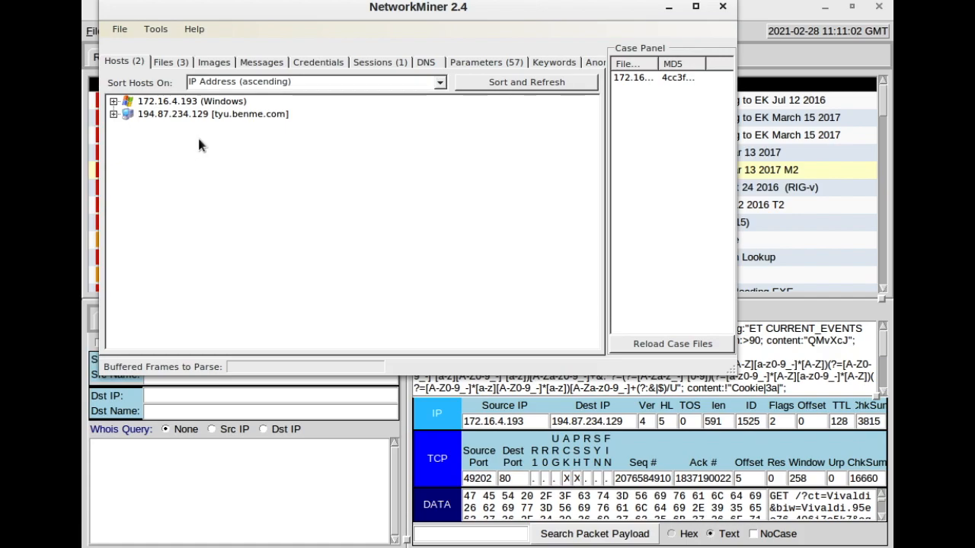
{"action": "key", "text": "ctrl+Left"}
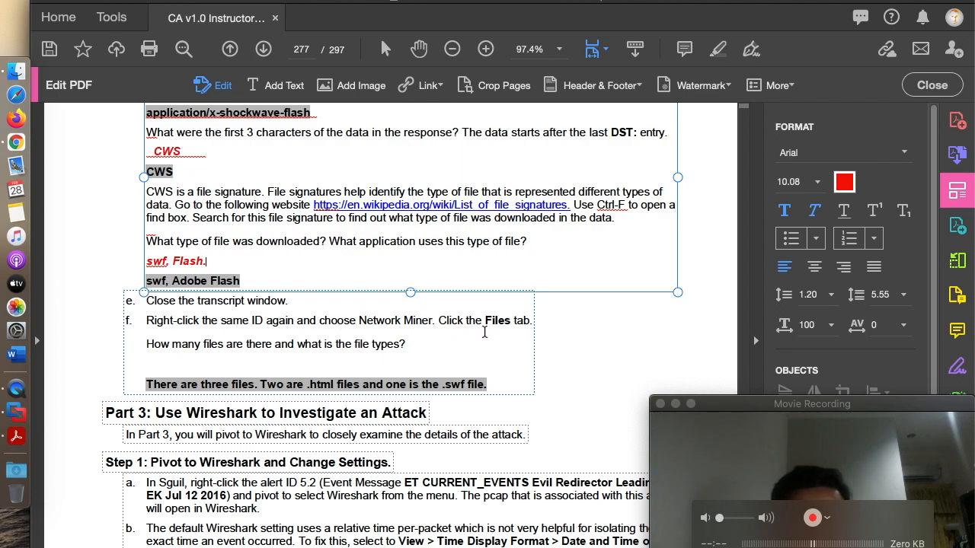
List the extracted files in NetworkMiner and compare their number and extensions with the PDF's file types question
{"action": "key", "text": "ctrl+Right"}
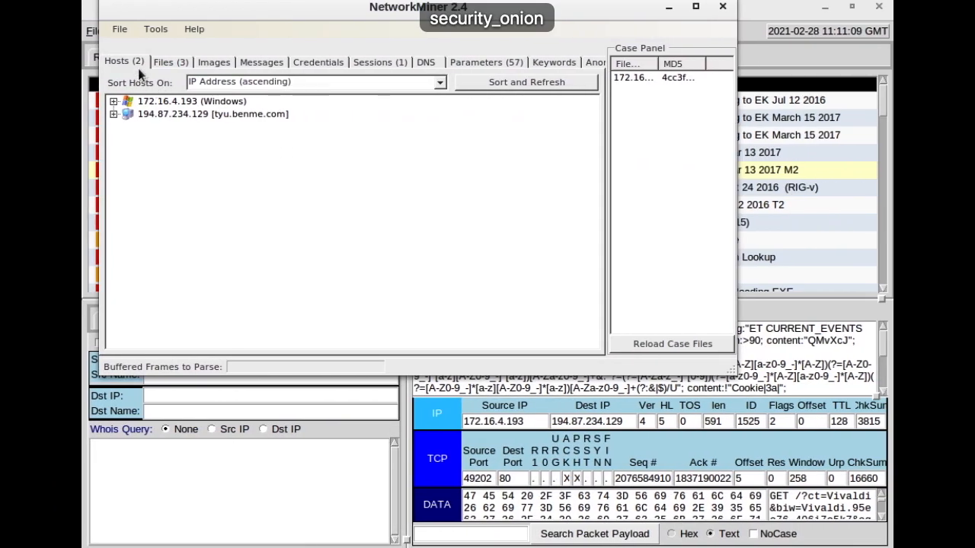
{"action": "left_click", "coordinate": [171, 62]}
{"action": "key", "text": "ctrl+Left"}
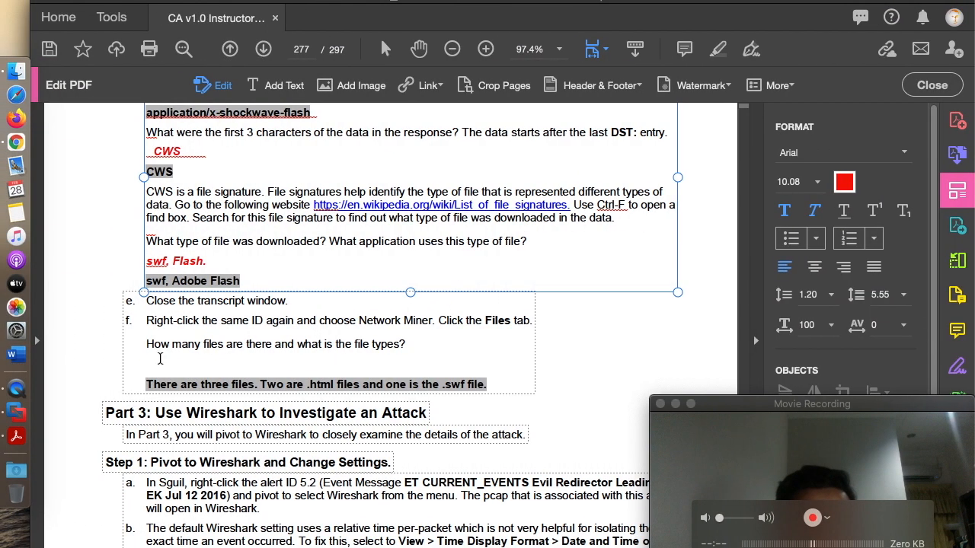
{"action": "key", "text": "ctrl+Right"}
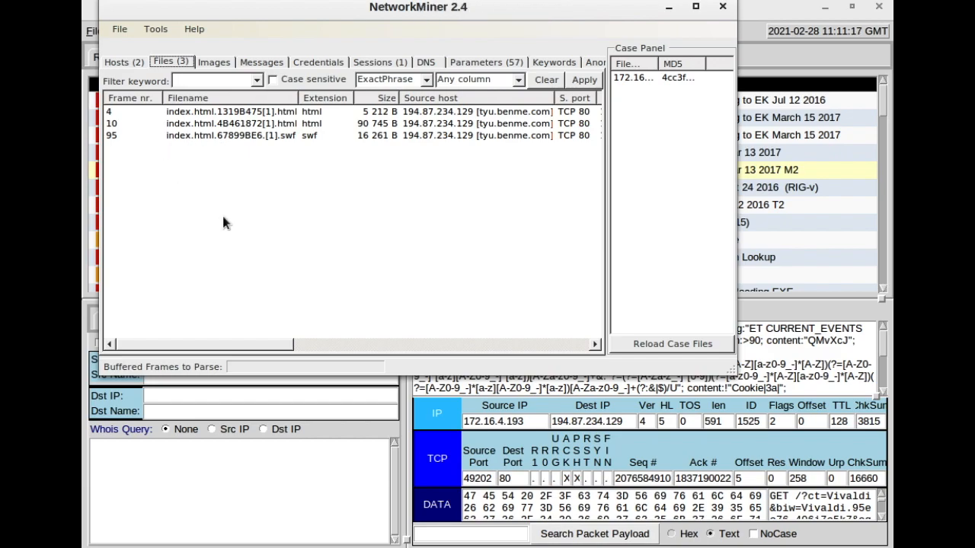
{"action": "key", "text": "ctrl+Left"}
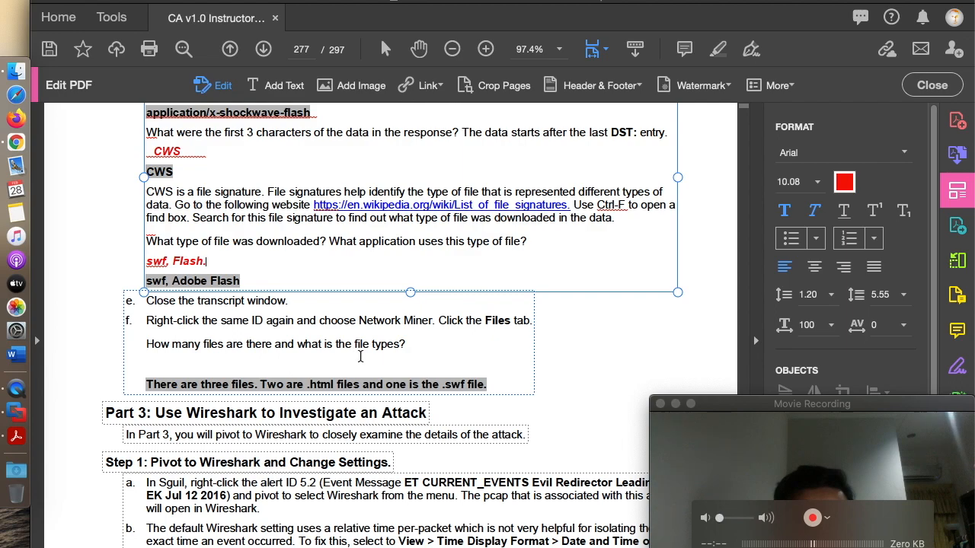
{"action": "key", "text": "ctrl+Right"}
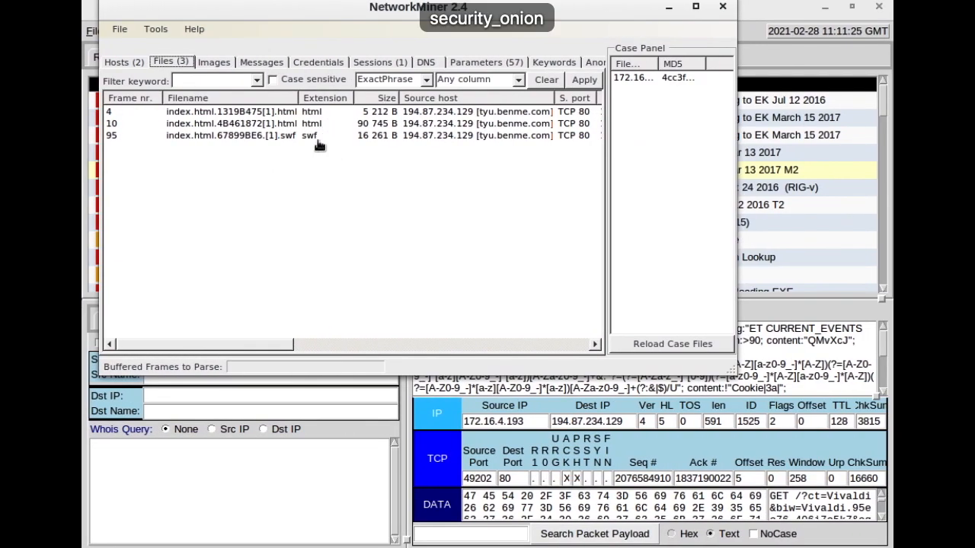
Back in the PDF, replace the hidden placeholder under the file count and types question with "there are 3 files, html & swf"
{"action": "key", "text": "ctrl+Left"}
{"action": "left_click", "coordinate": [295, 368]}
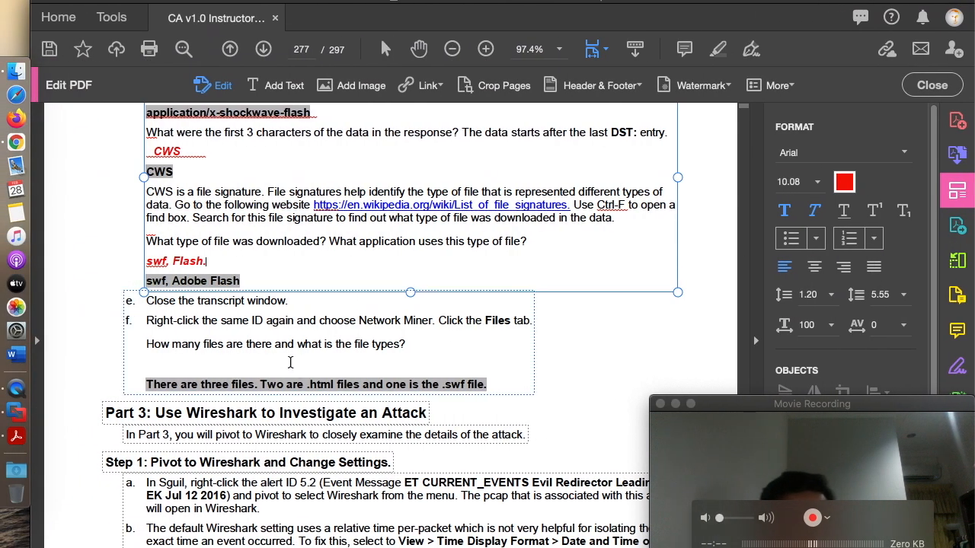
{"action": "left_click", "coordinate": [184, 367]}
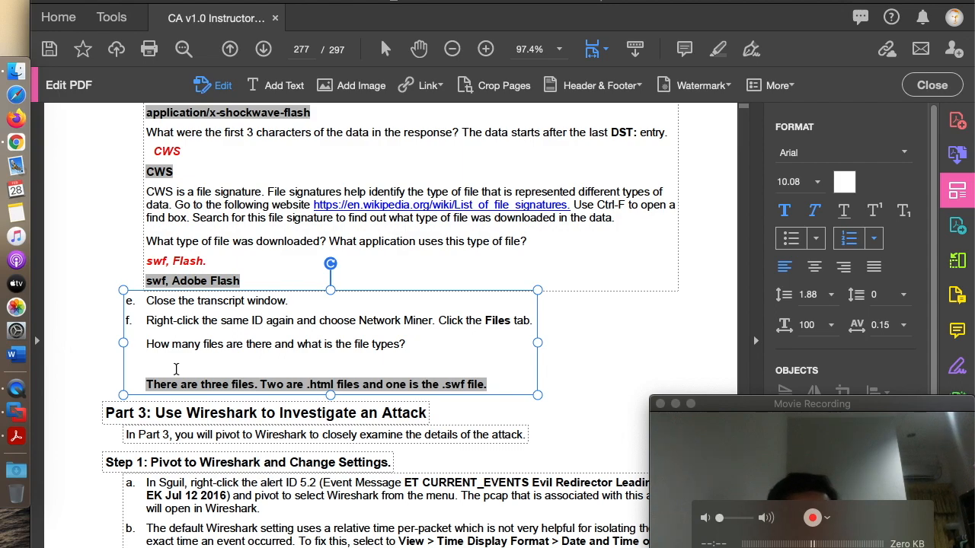
{"action": "type", "text": "3 files, html & sw"}
{"action": "key", "text": "super+z"}
{"action": "left_click_drag", "start_coordinate": [350, 368], "coordinate": [137, 372]}
{"action": "key", "text": "BackSpace"}
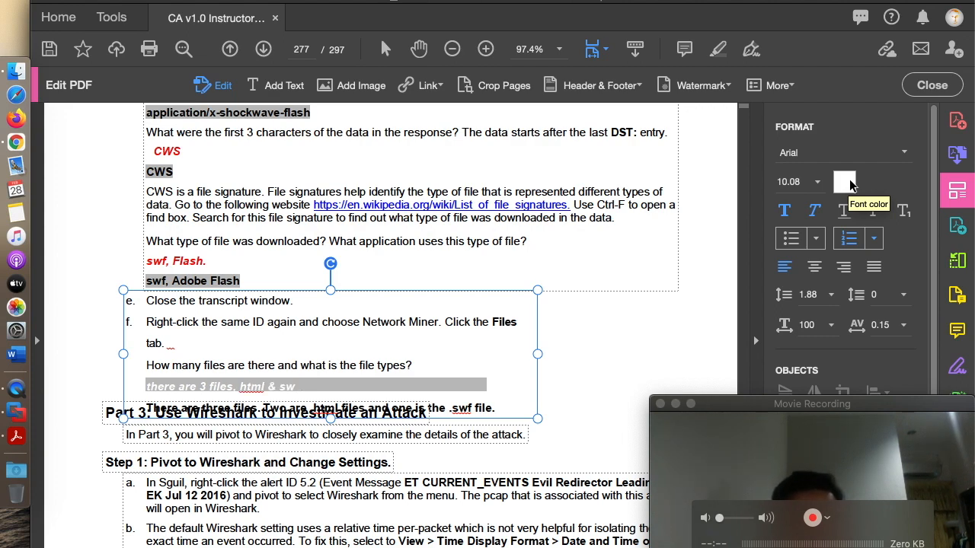
{"action": "type", "text": "f"}
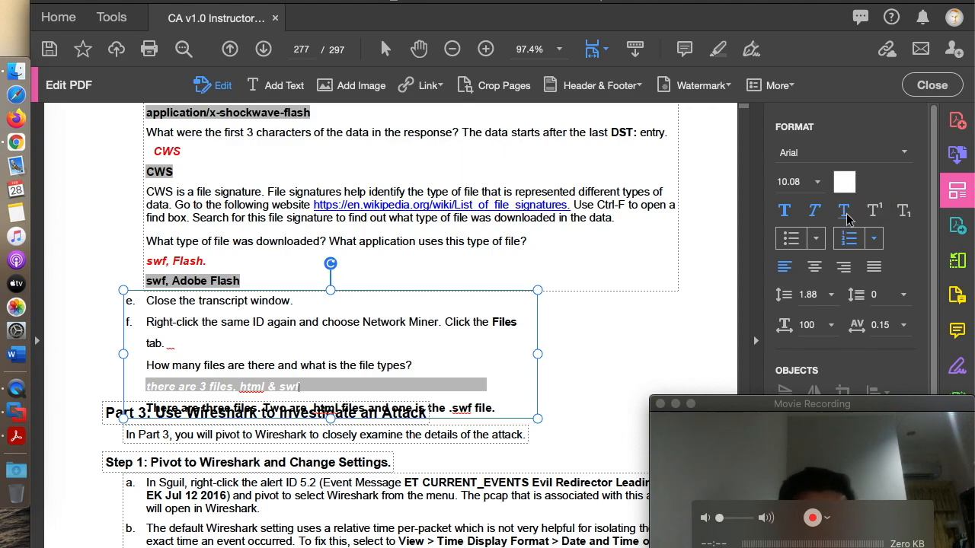
Color the answer on the number and types of files red (FA2500) and nudge its text box slightly upward, clear of the Part 3 heading
{"action": "left_click_drag", "start_coordinate": [312, 385], "coordinate": [144, 384]}
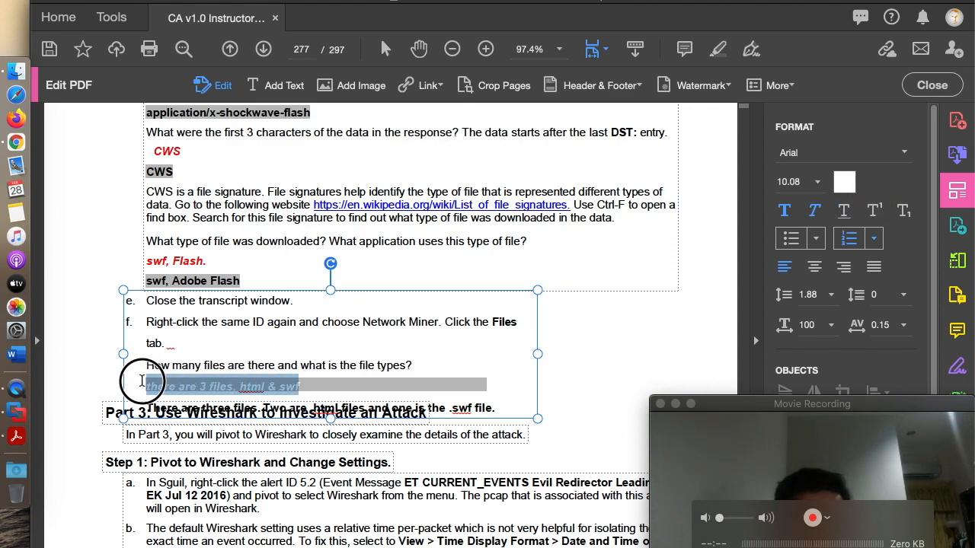
{"action": "left_click", "coordinate": [843, 183]}
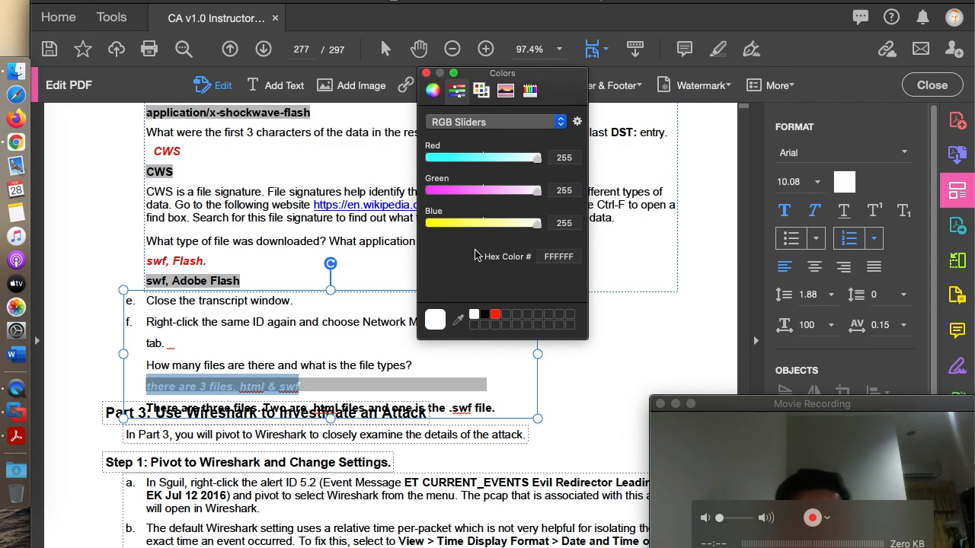
{"action": "left_click", "coordinate": [496, 314]}
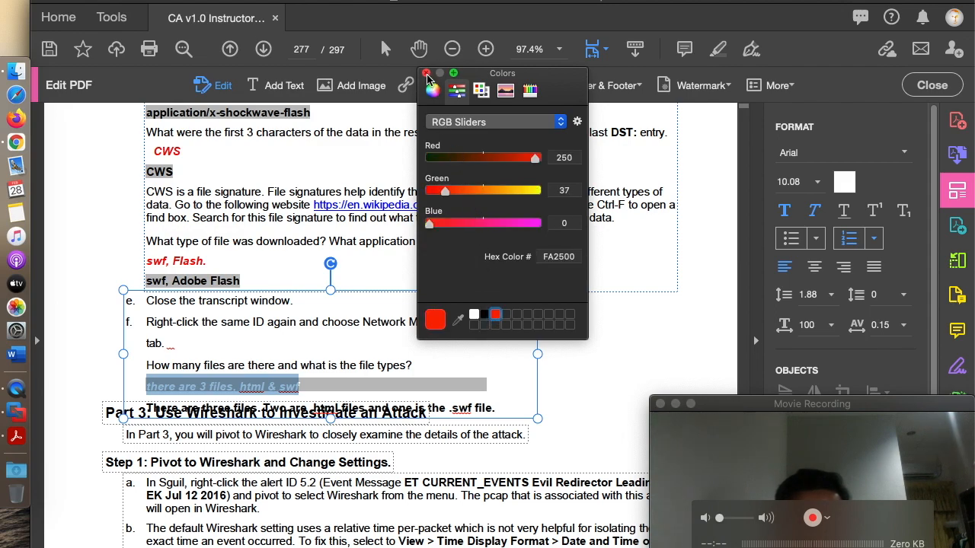
{"action": "left_click", "coordinate": [426, 73]}
{"action": "scroll", "coordinate": [538, 463], "scroll_direction": "down", "scroll_amount": 3}
{"action": "left_click", "coordinate": [597, 300]}
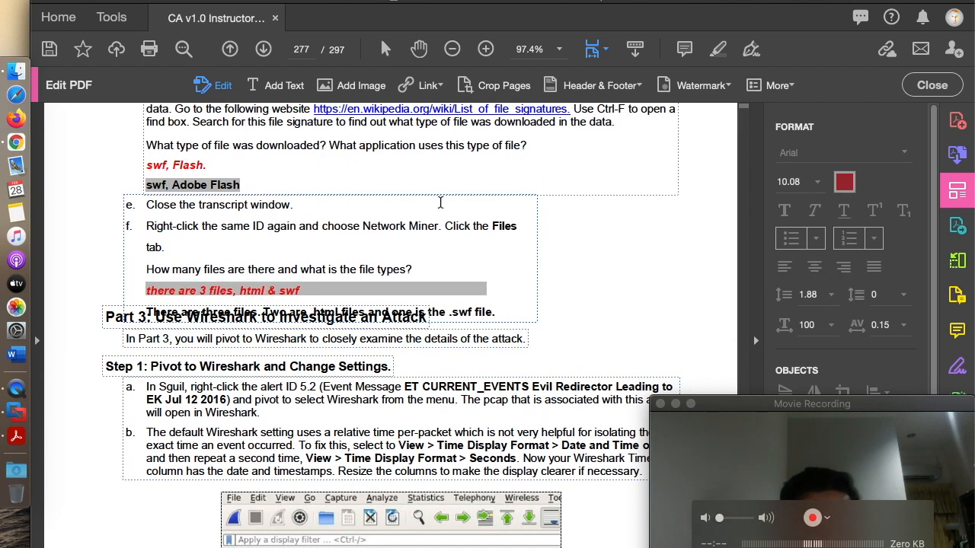
{"action": "left_click_drag", "start_coordinate": [536, 231], "coordinate": [536, 247]}
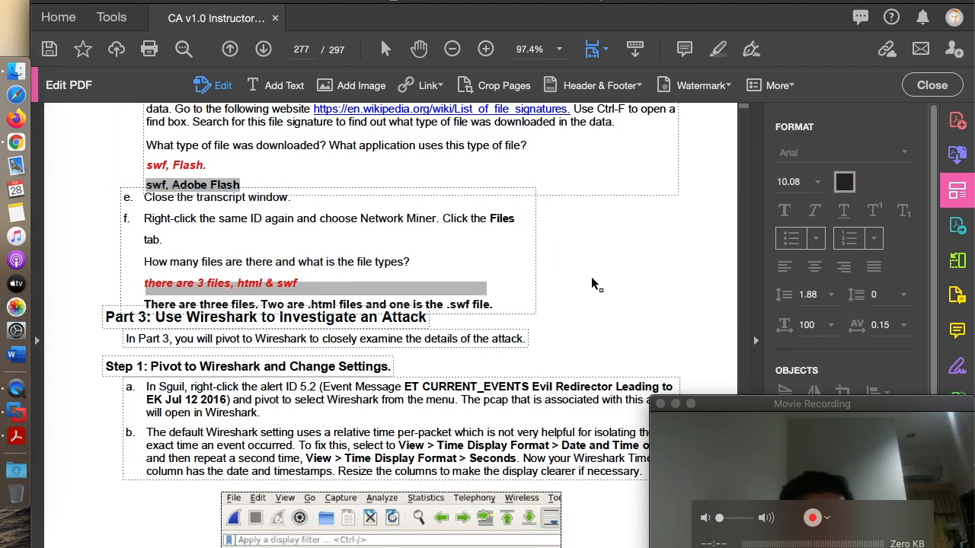